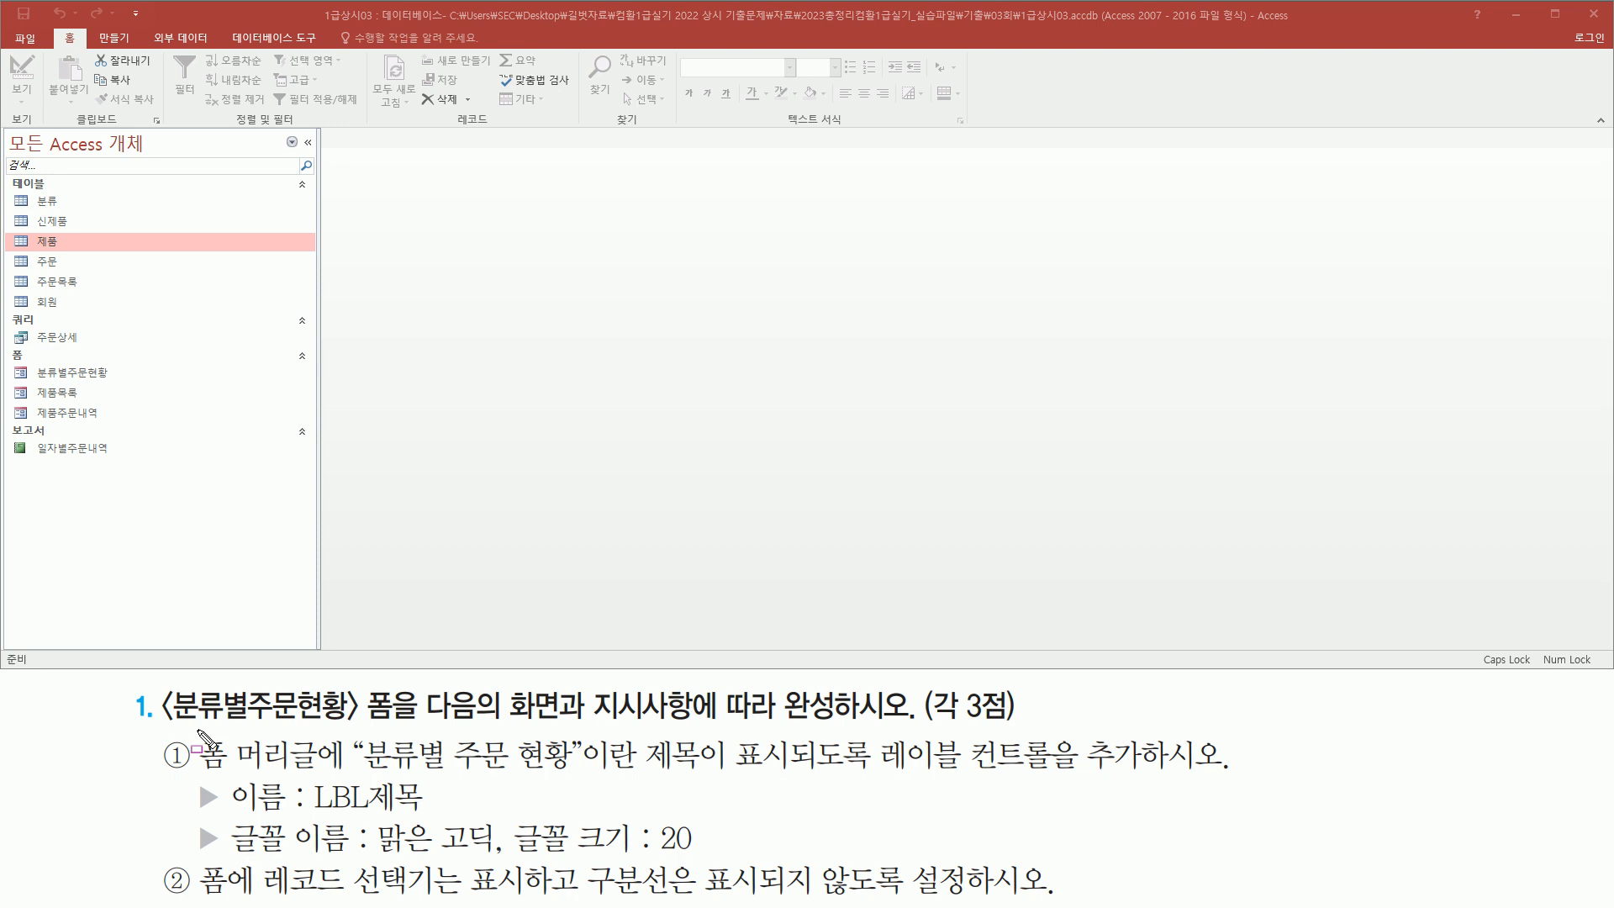
Open the 분류별주문현황 form
mouse_move(155, 682)
left_mouse_down()
mouse_move(165, 713)
mouse_move(396, 734)
left_mouse_up()
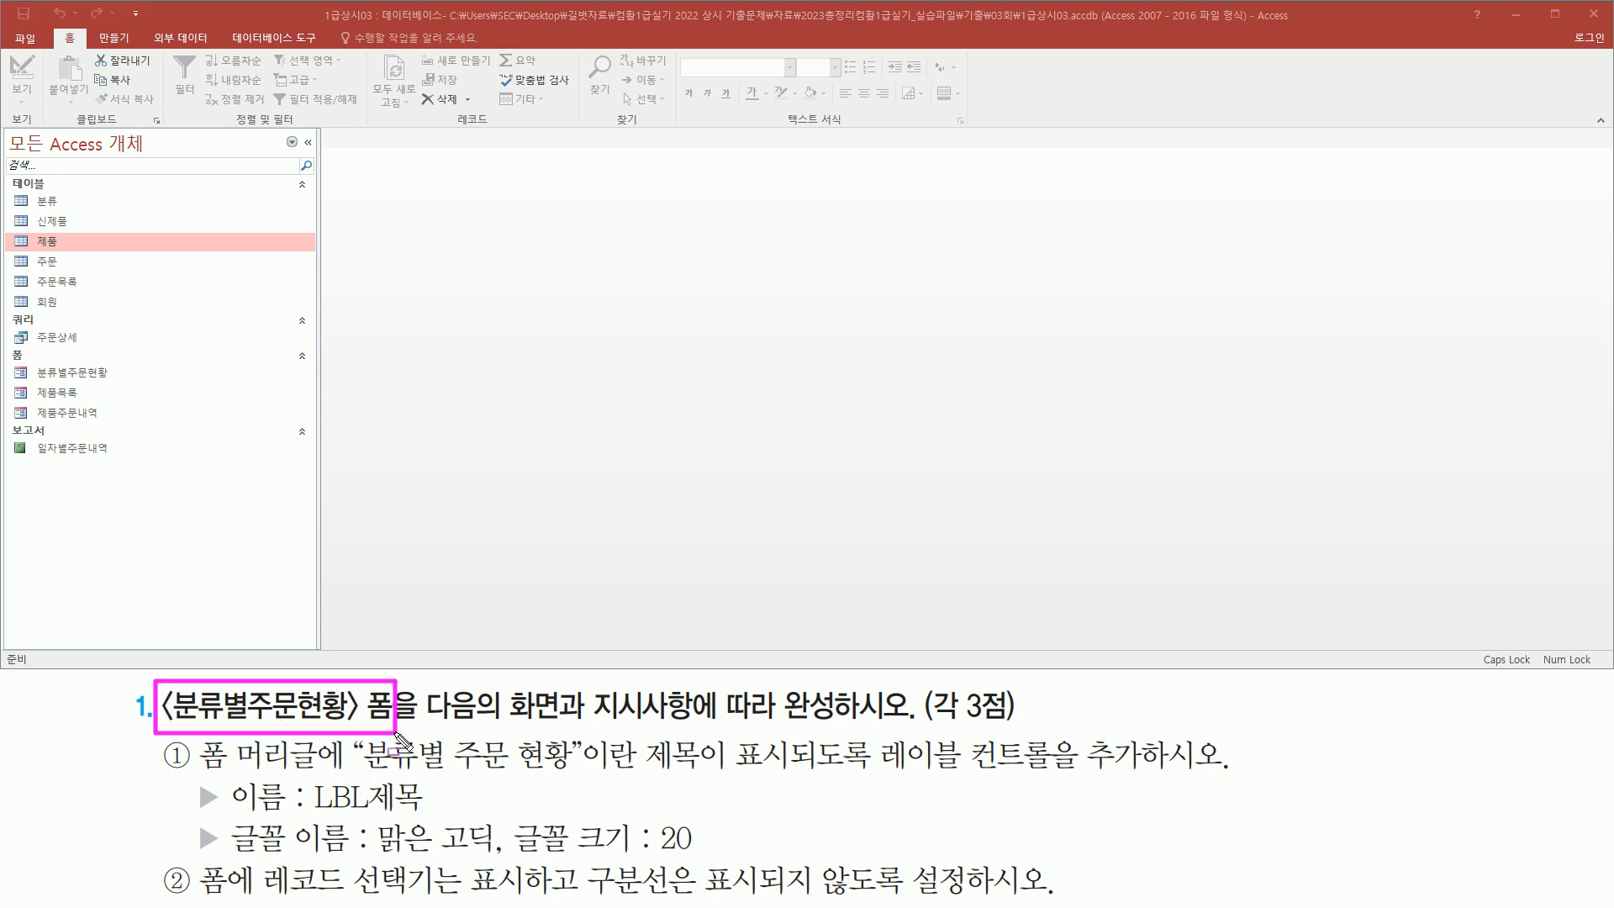
mouse_move(28, 360)
left_mouse_down()
mouse_move(35, 384)
mouse_move(122, 384)
left_mouse_up()
key("Escape")
double_click(84, 372)
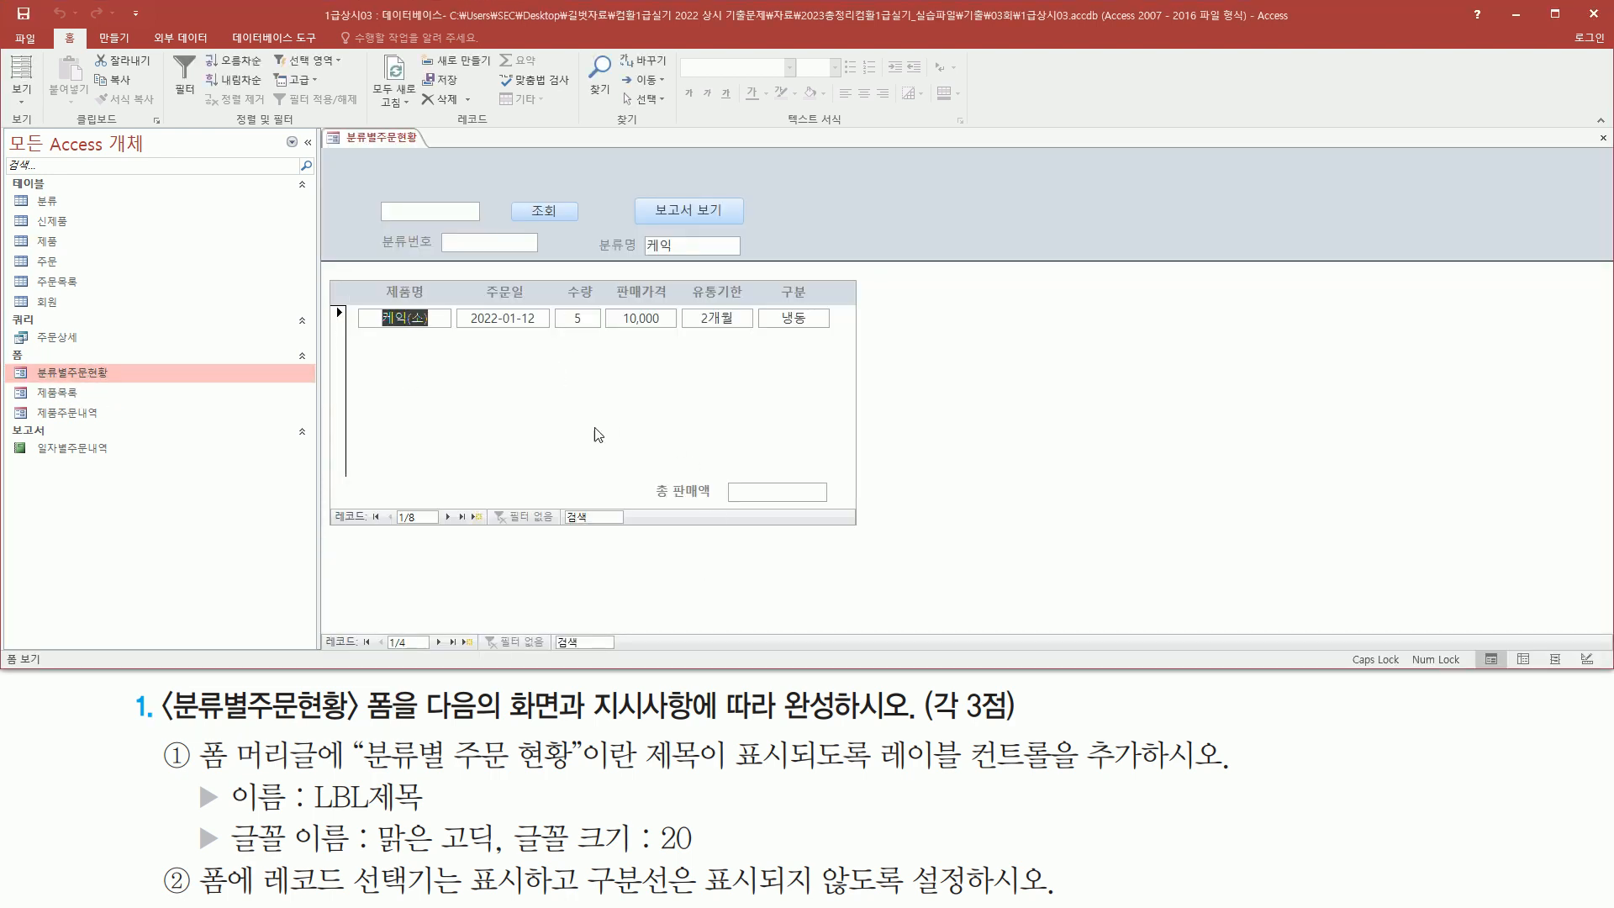
key("ctrl+alt+d")
left_click_drag(424, 728, 1008, 726)
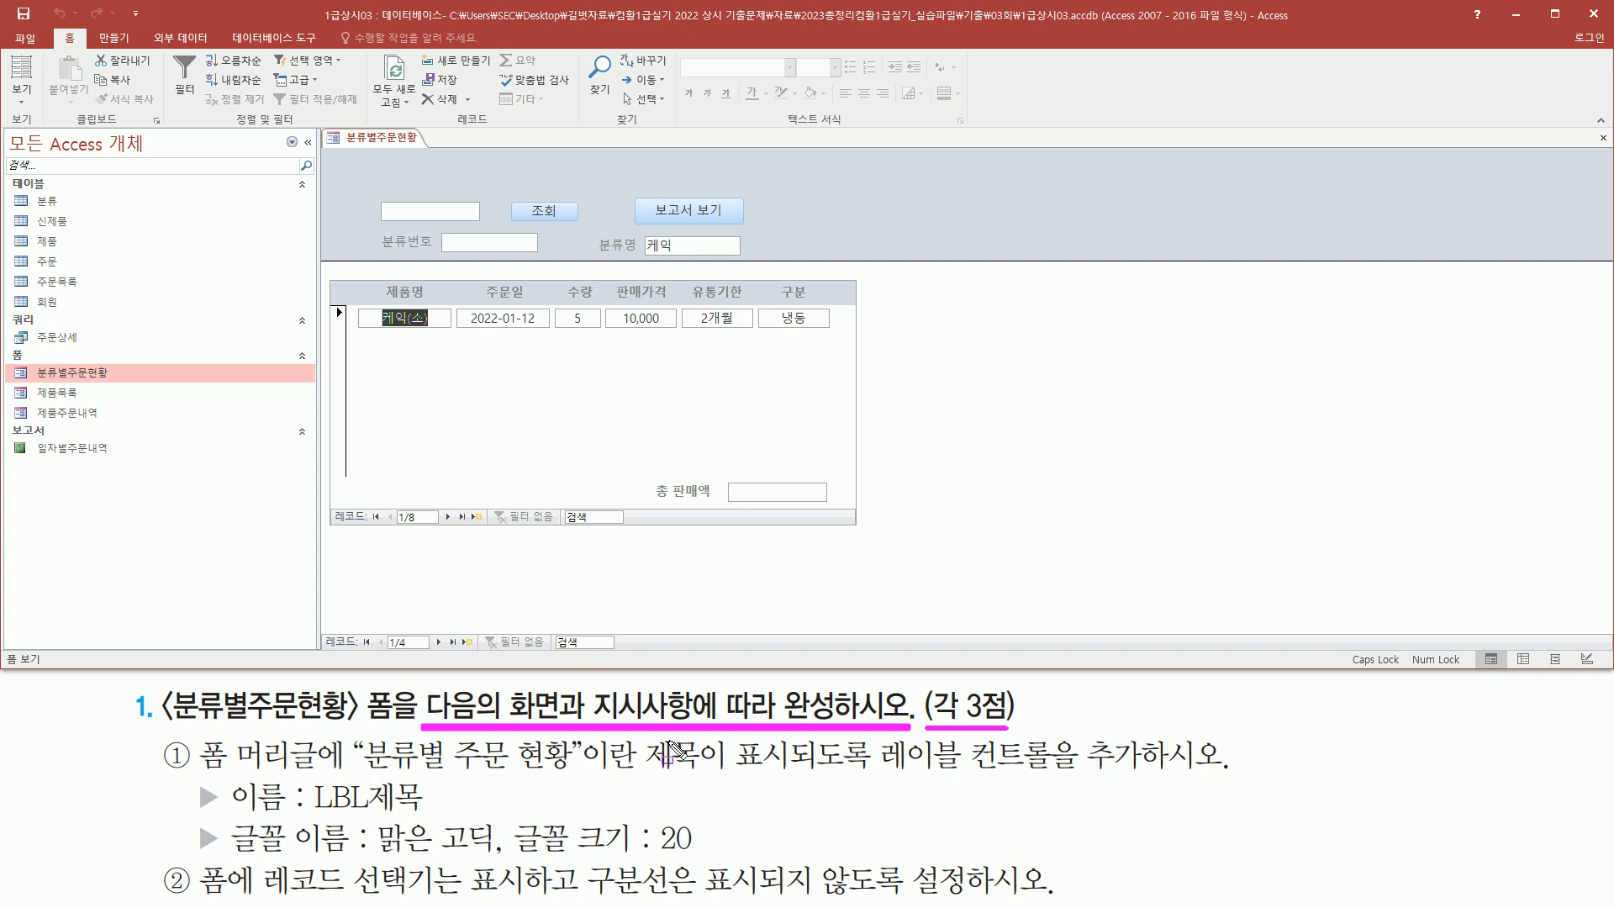
key("Escape")
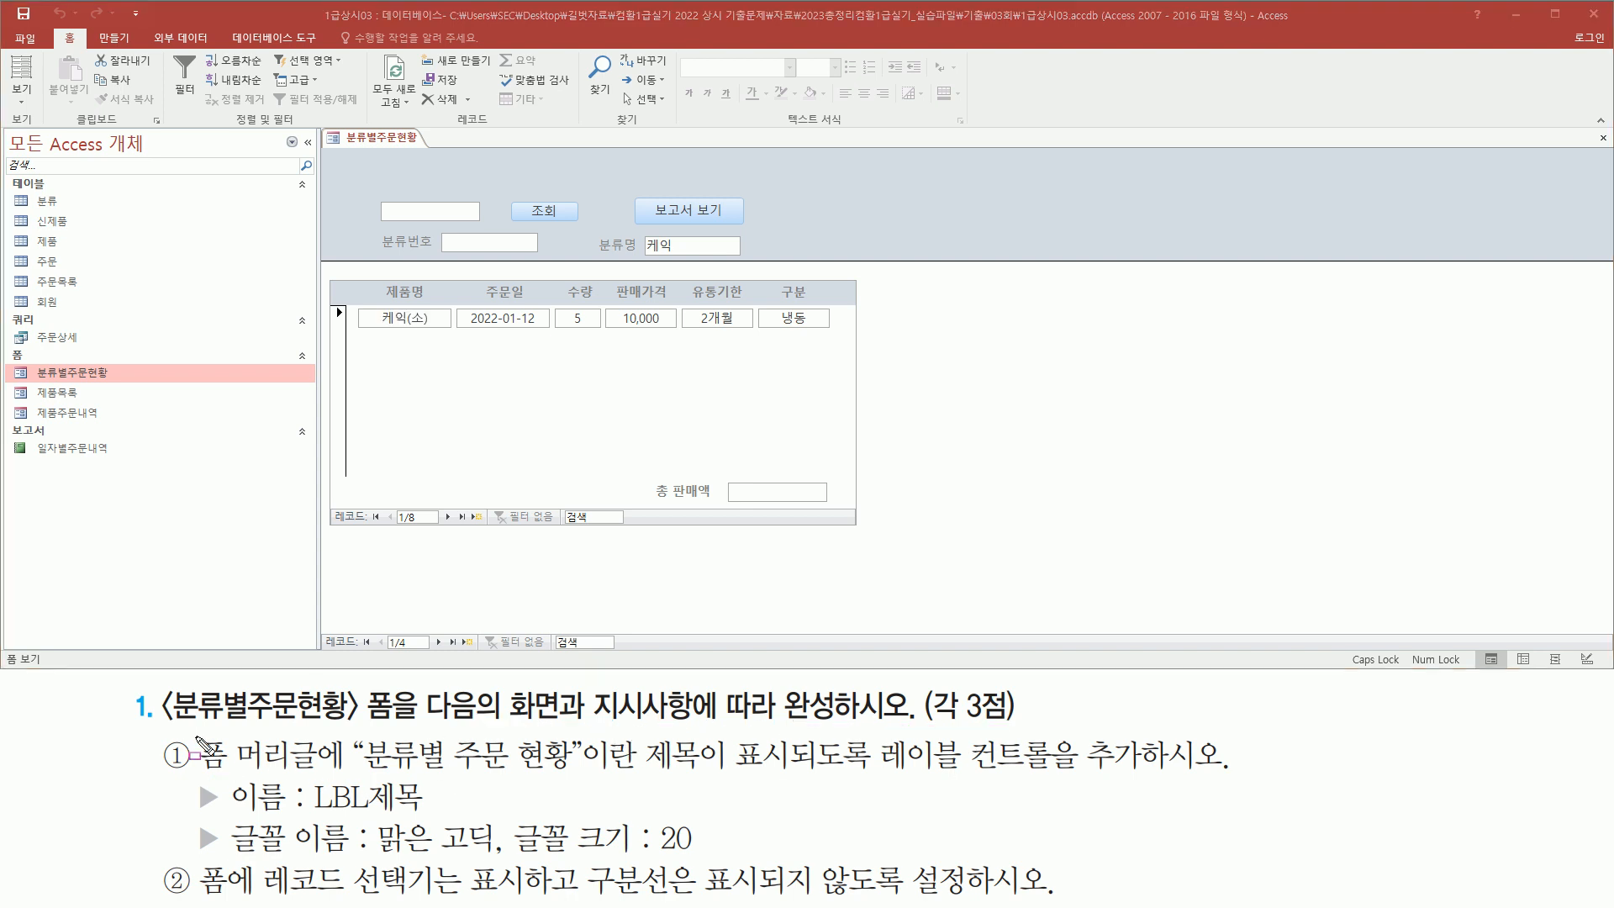
mouse_move(193, 731)
left_mouse_down()
mouse_move(322, 778)
mouse_move(1142, 781)
left_mouse_up()
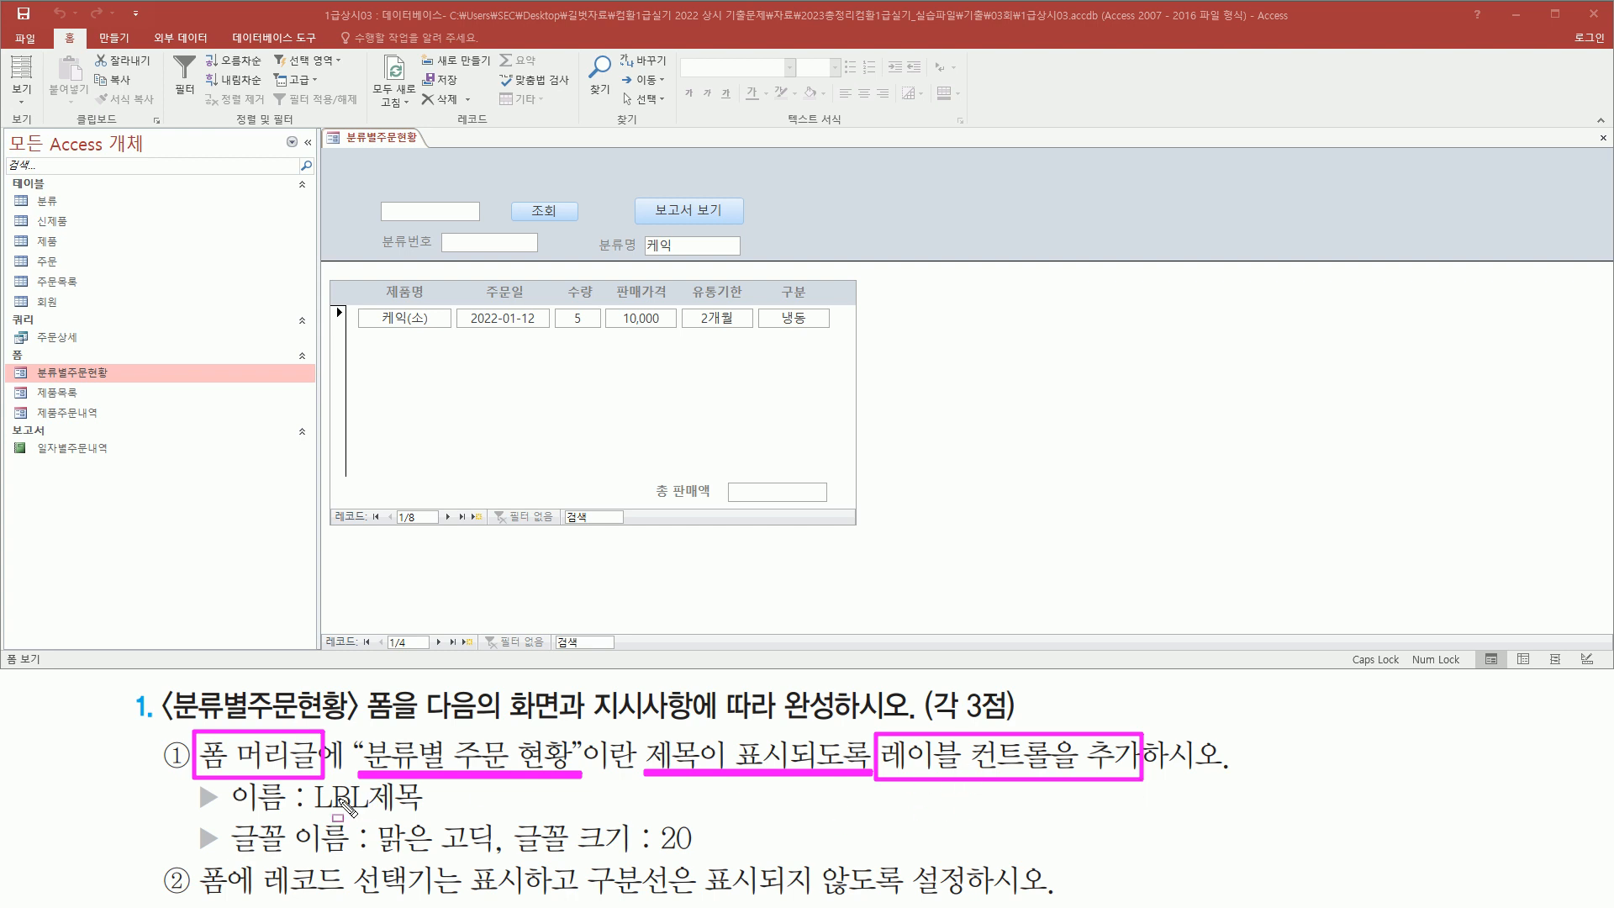
left_click_drag(316, 813, 417, 814)
left_click_drag(366, 856, 498, 856)
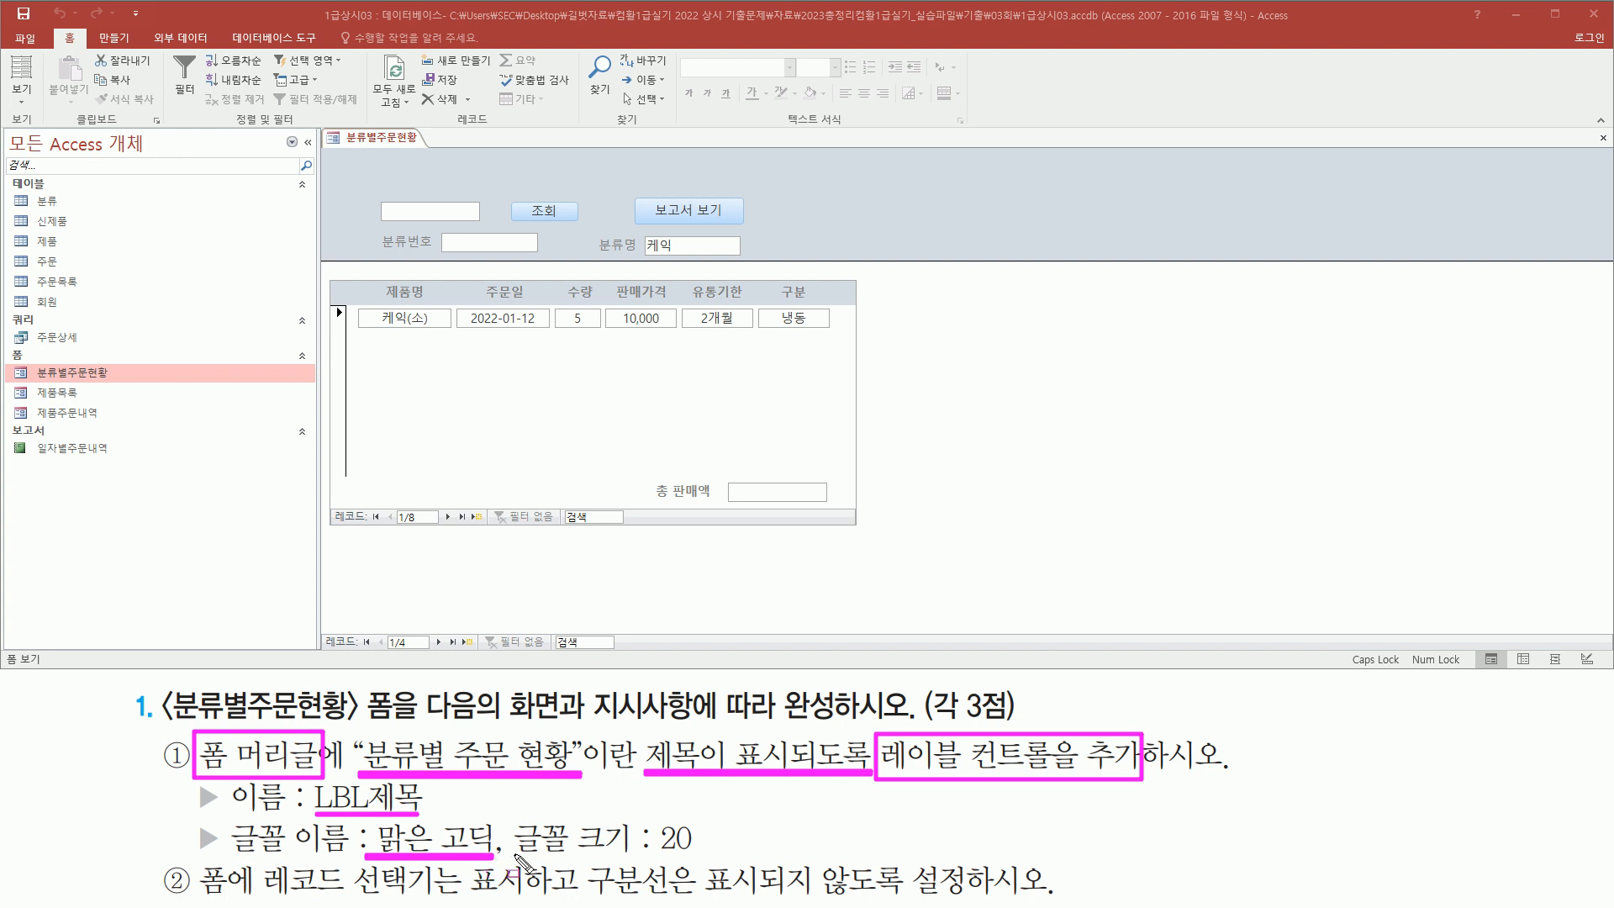
left_click_drag(646, 855, 691, 855)
key("Escape")
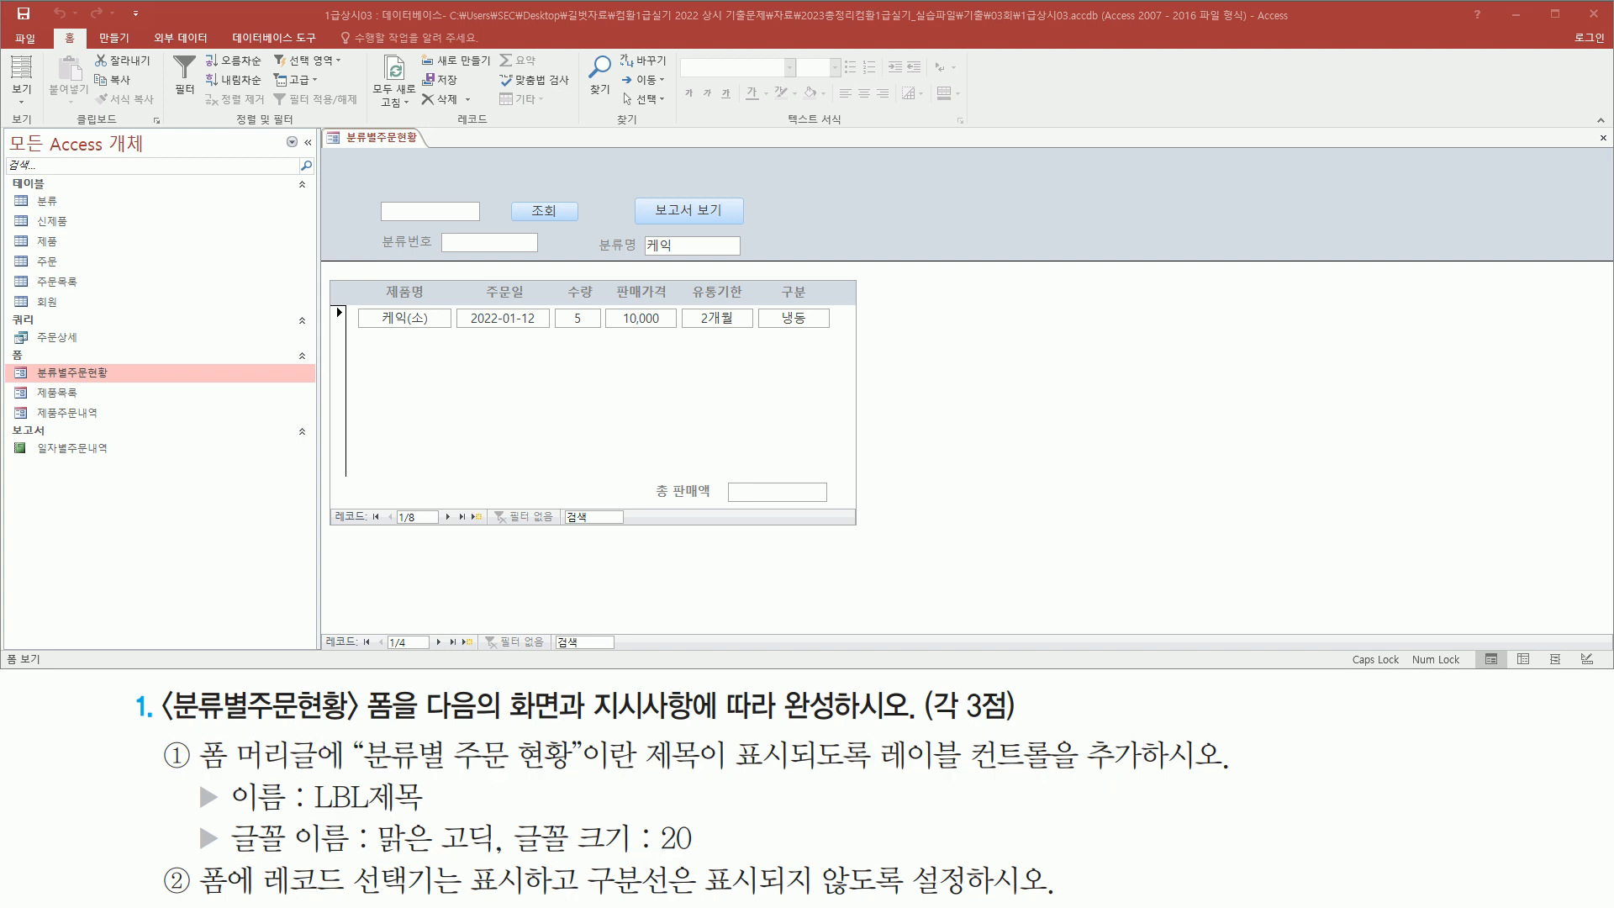
key("Right")
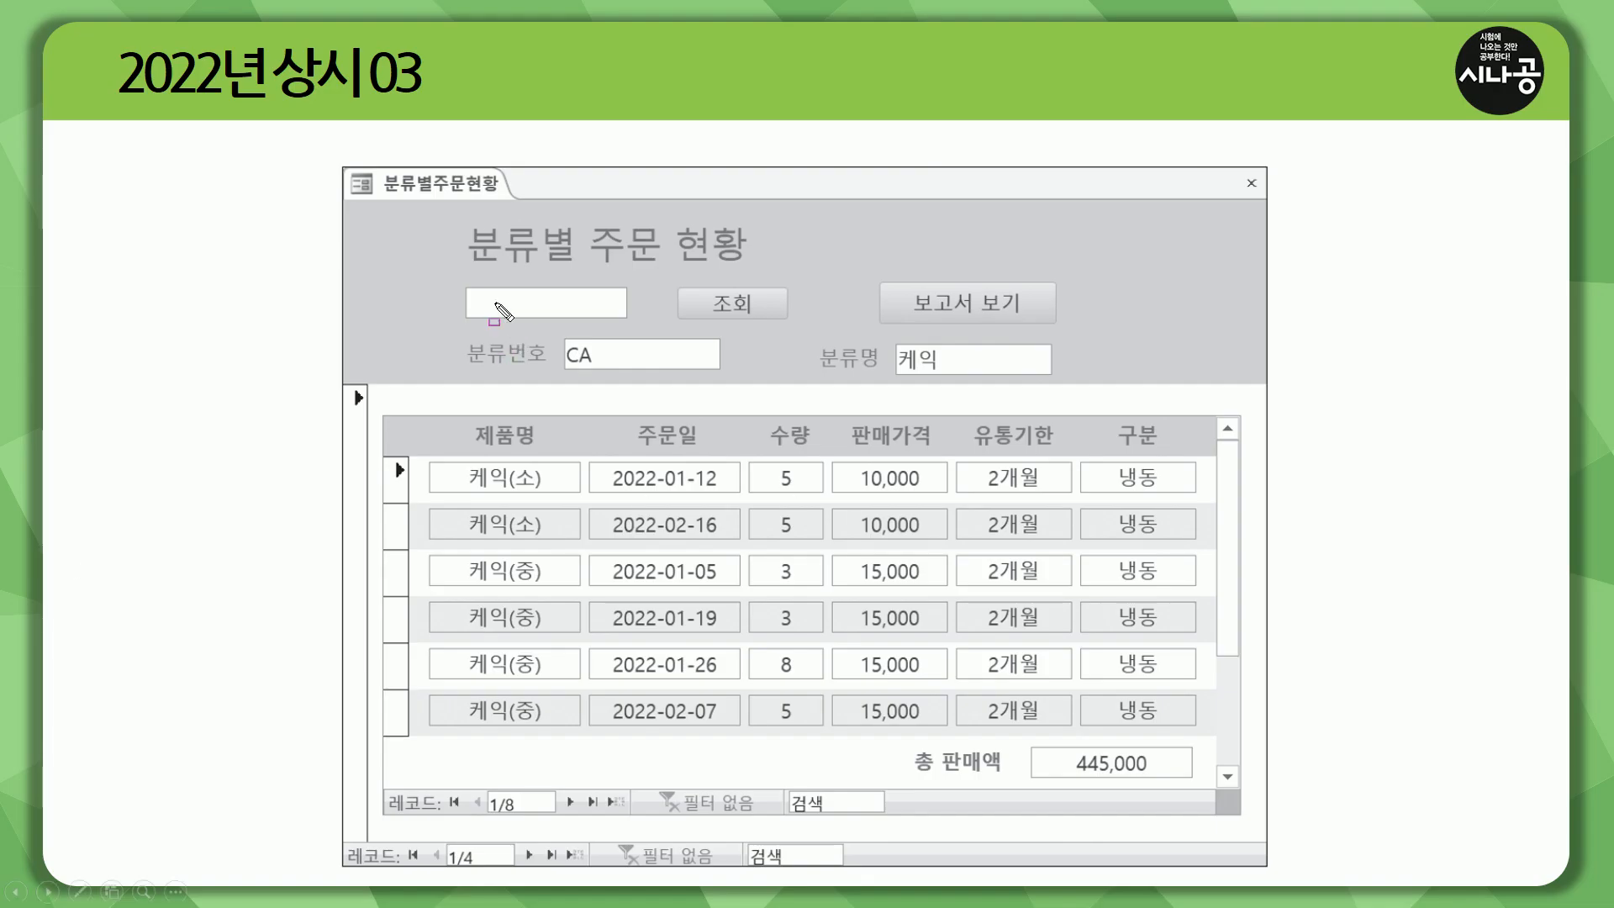
left_click_drag(465, 217, 754, 266)
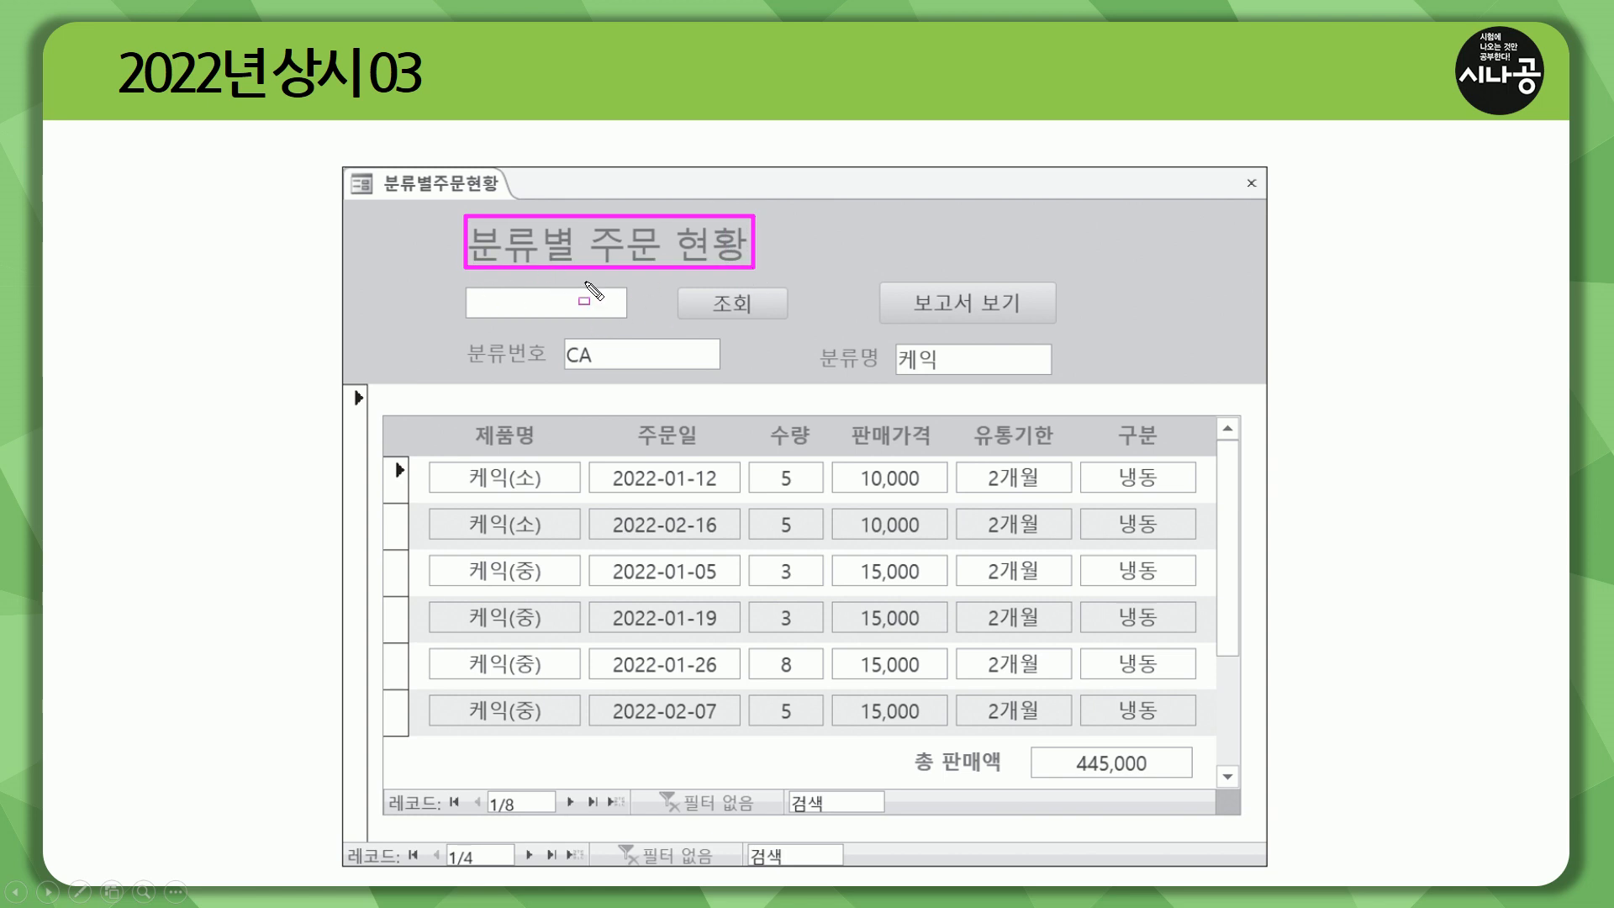
key("Escape")
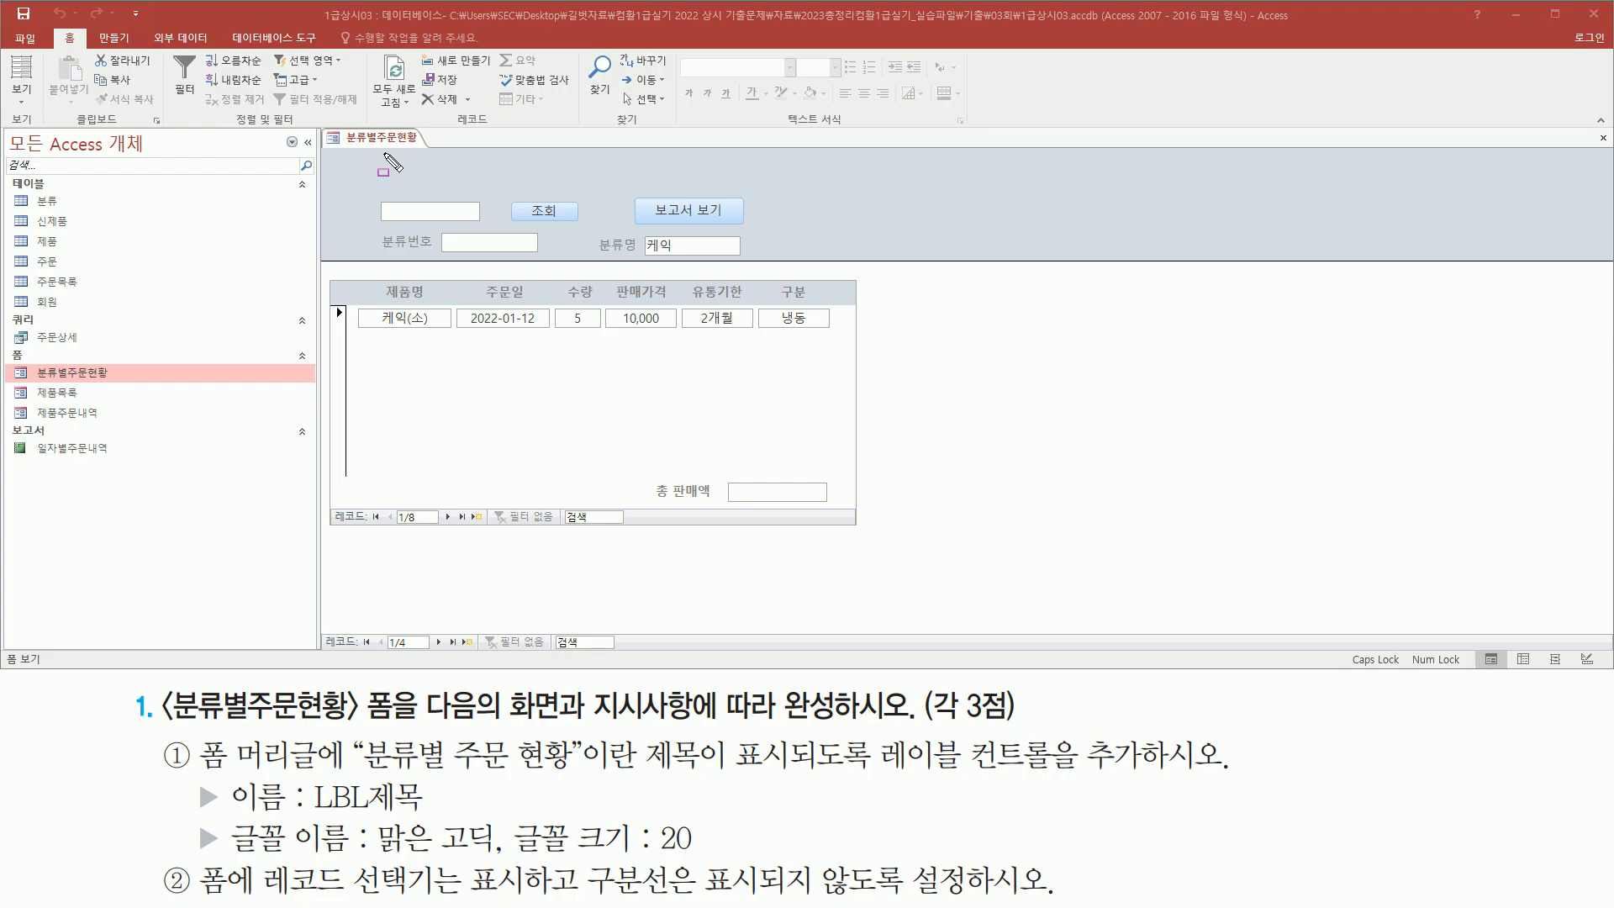
left_click_drag(379, 157, 594, 188)
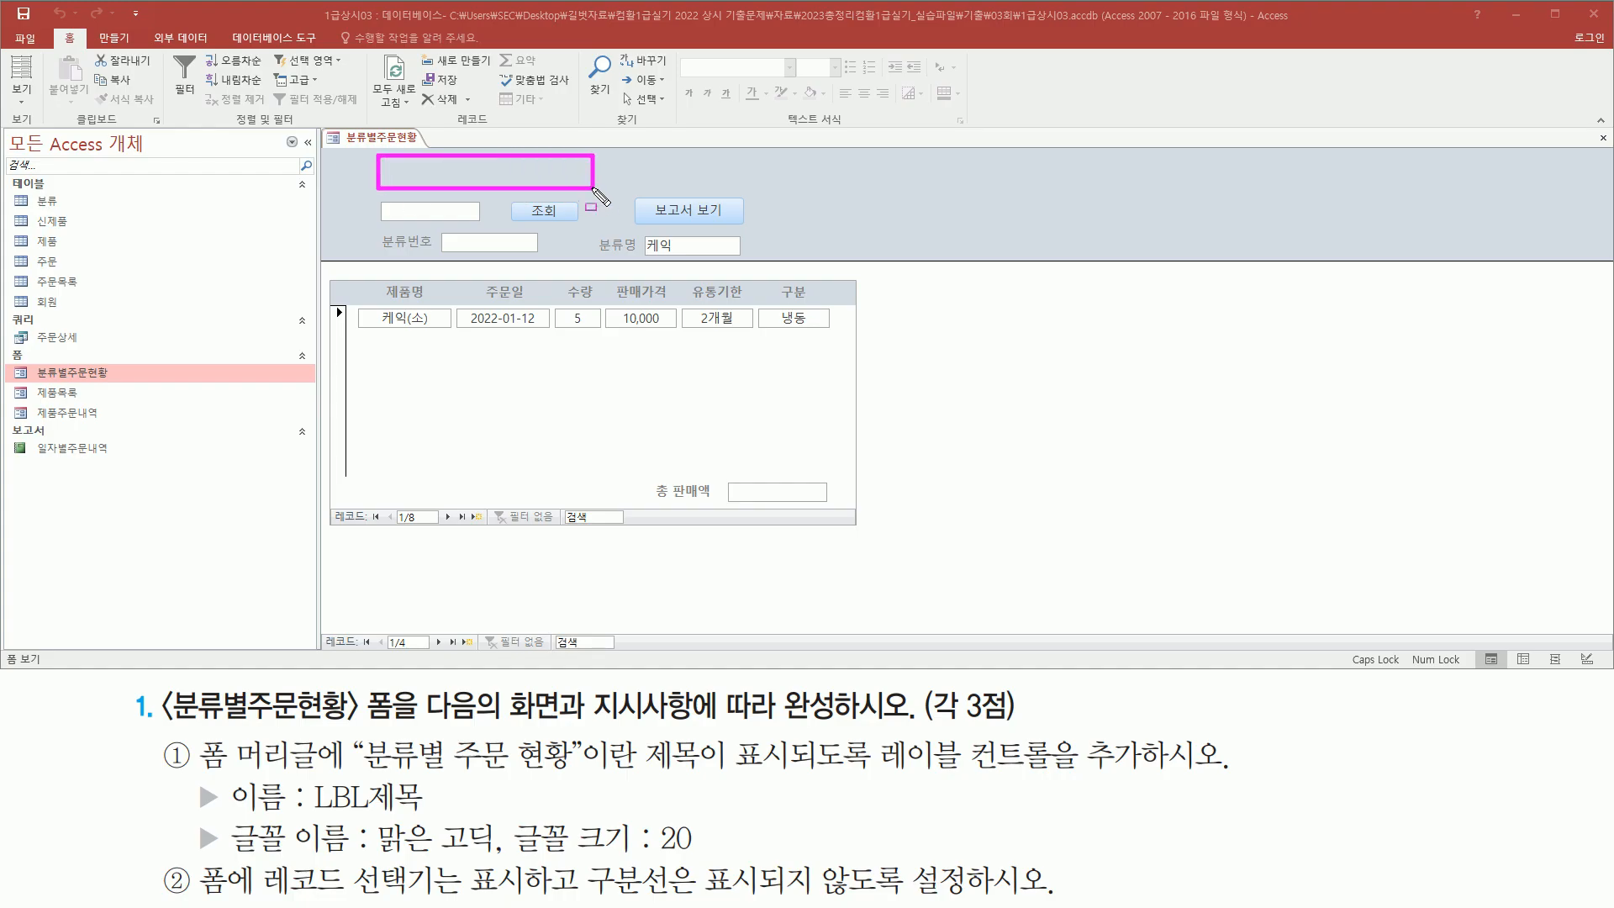
key("Escape")
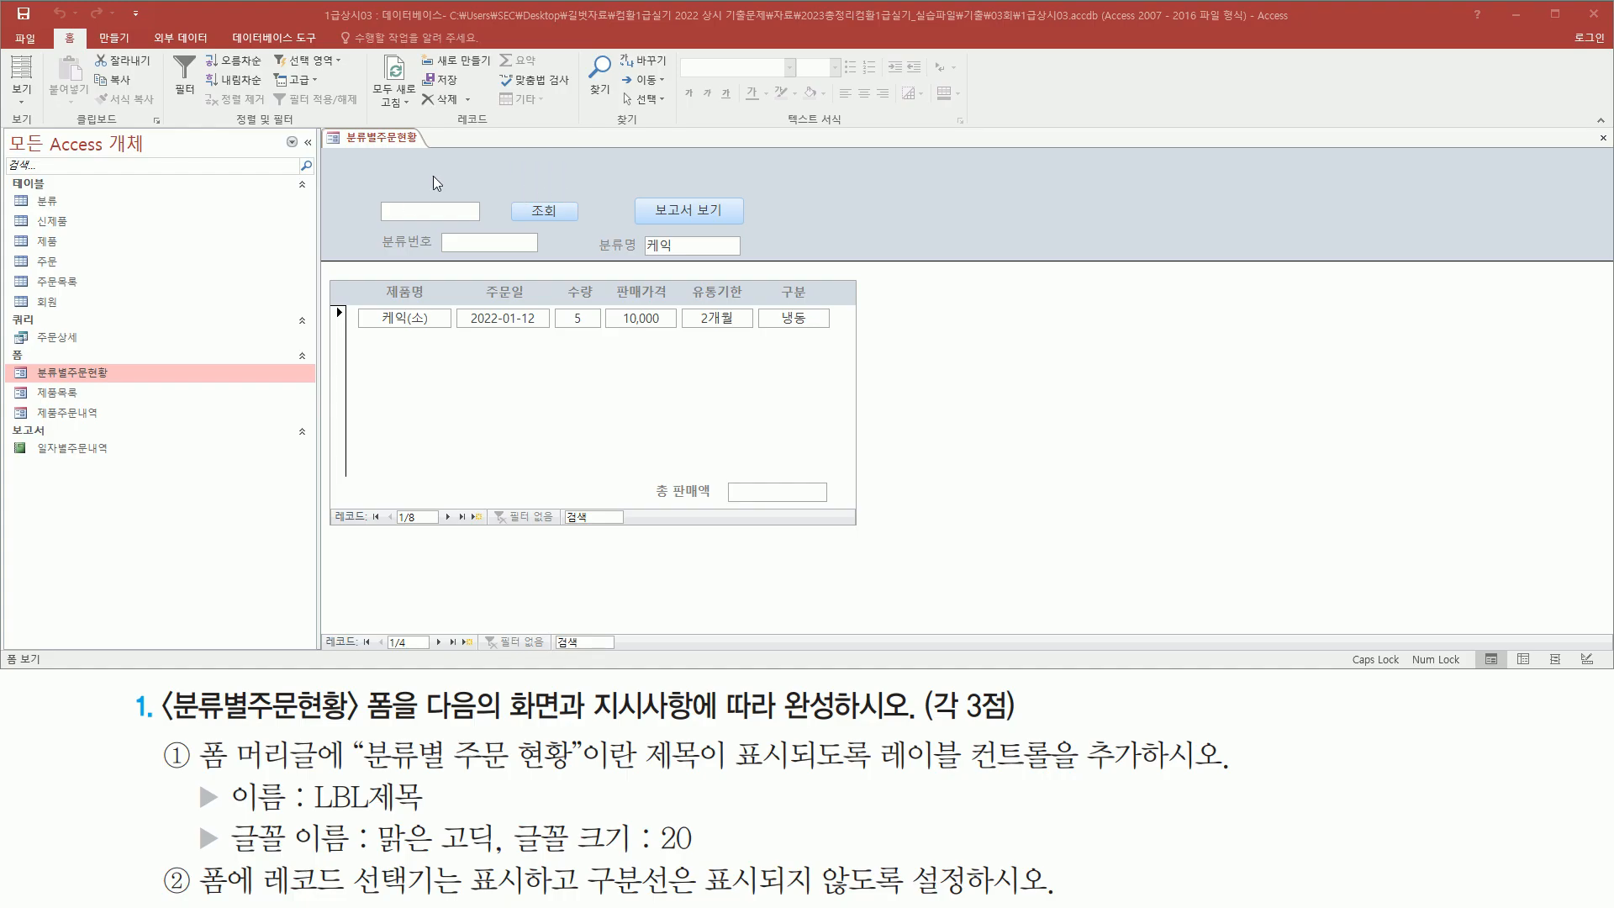
Switch the 분류별주문현황 form to Design view
left_click(432, 175)
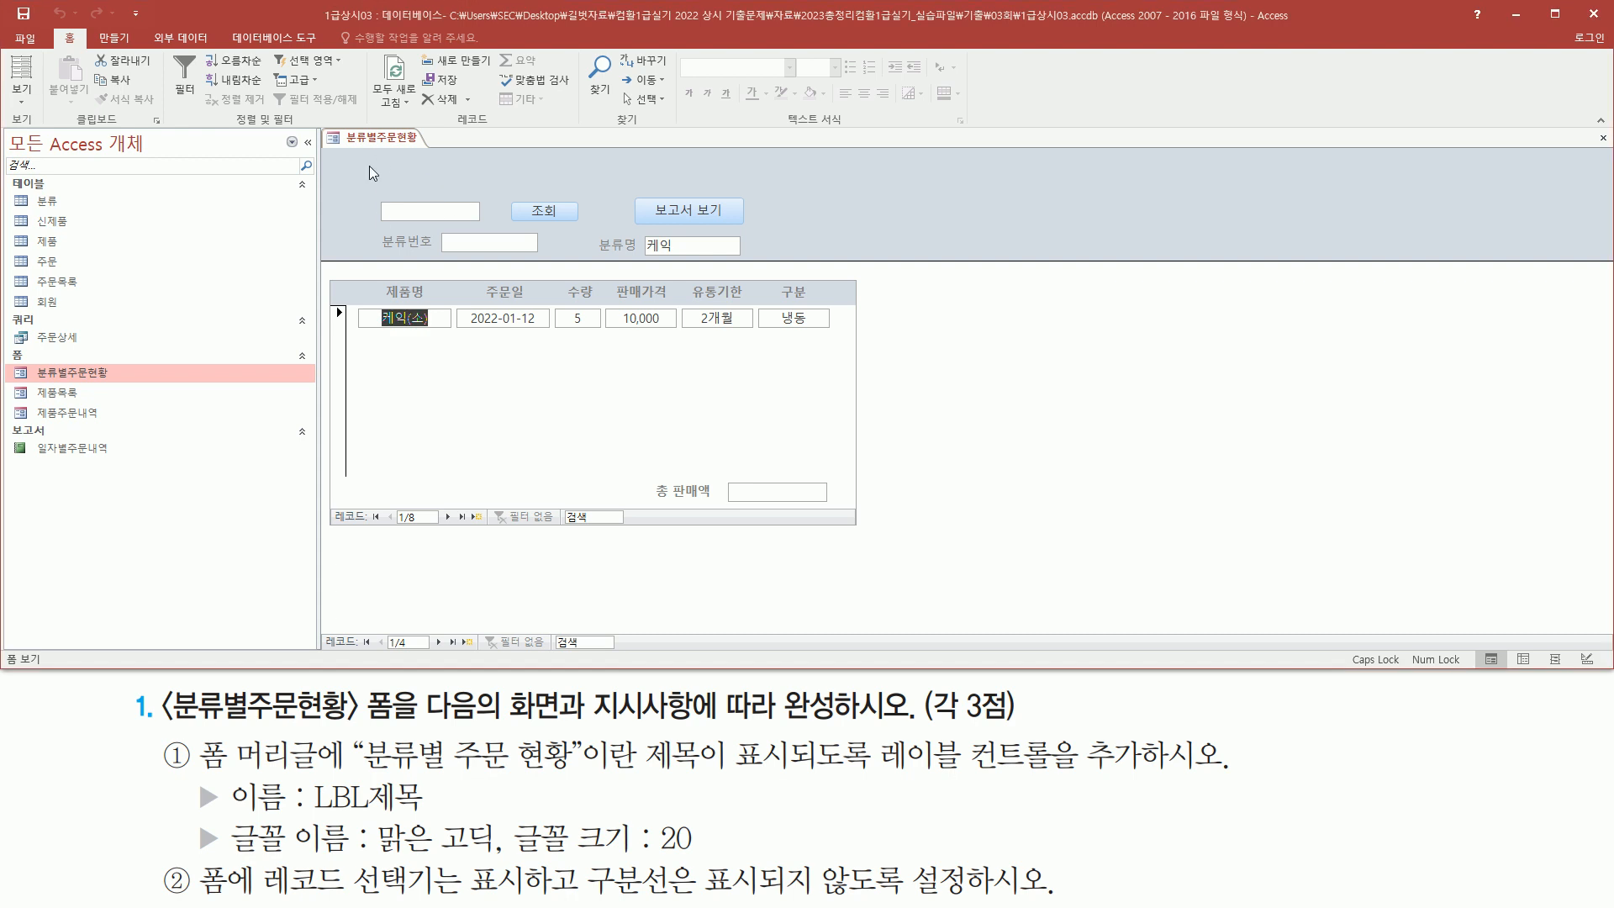
right_click(377, 139)
left_click(437, 254)
key("ctrl+alt+d")
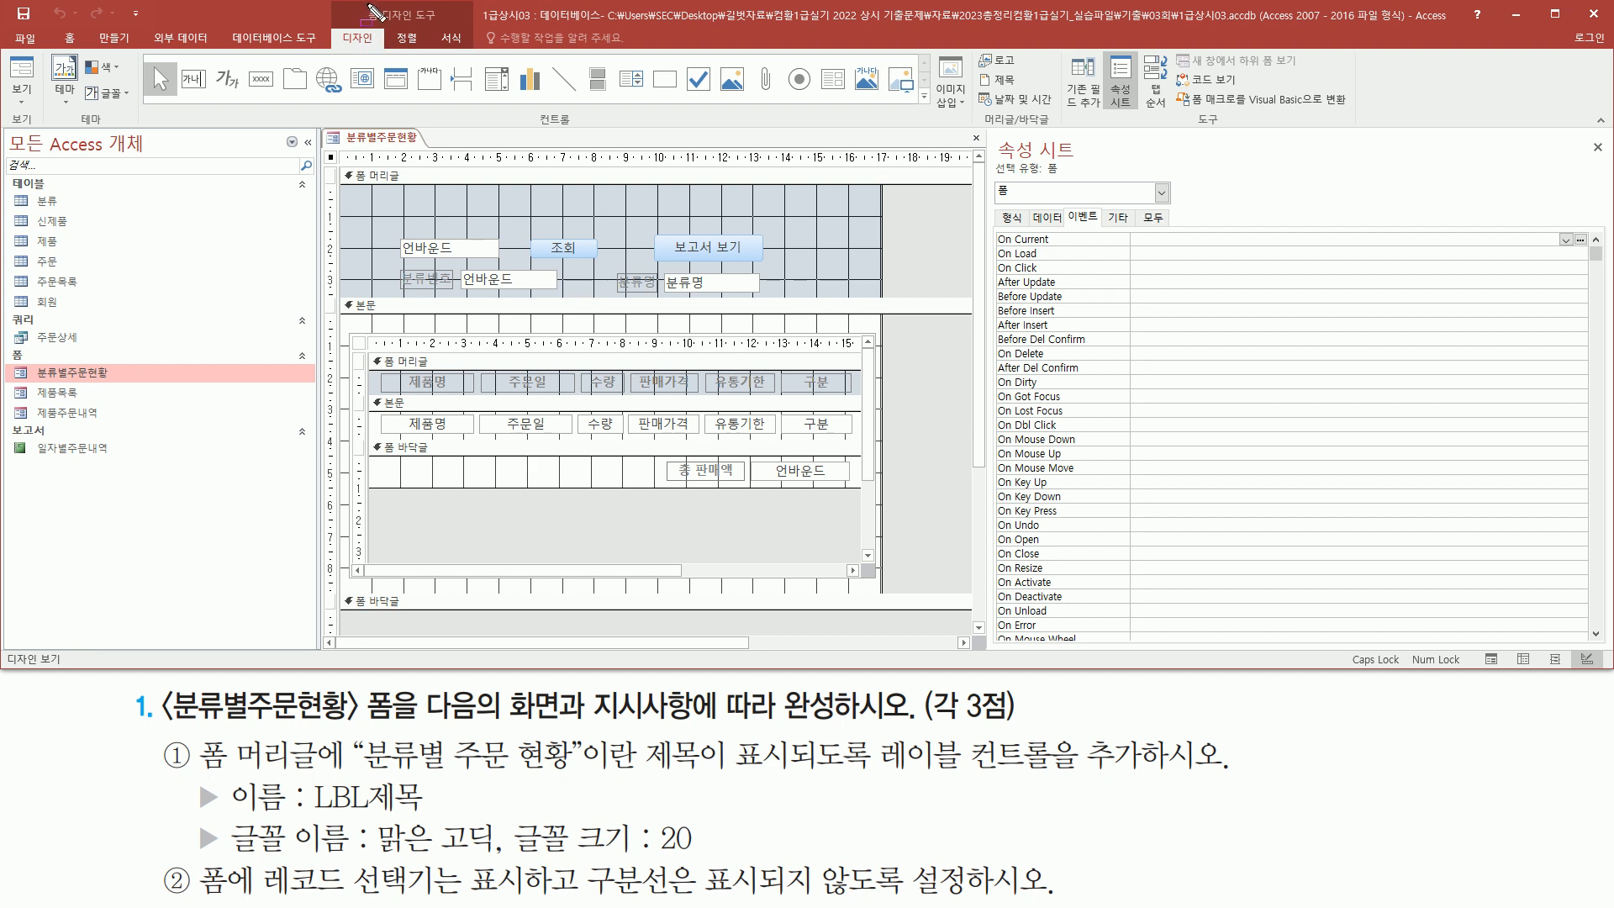
Add a label in the form header with the text 분류별 주문 현황
left_click_drag(363, 4, 453, 25)
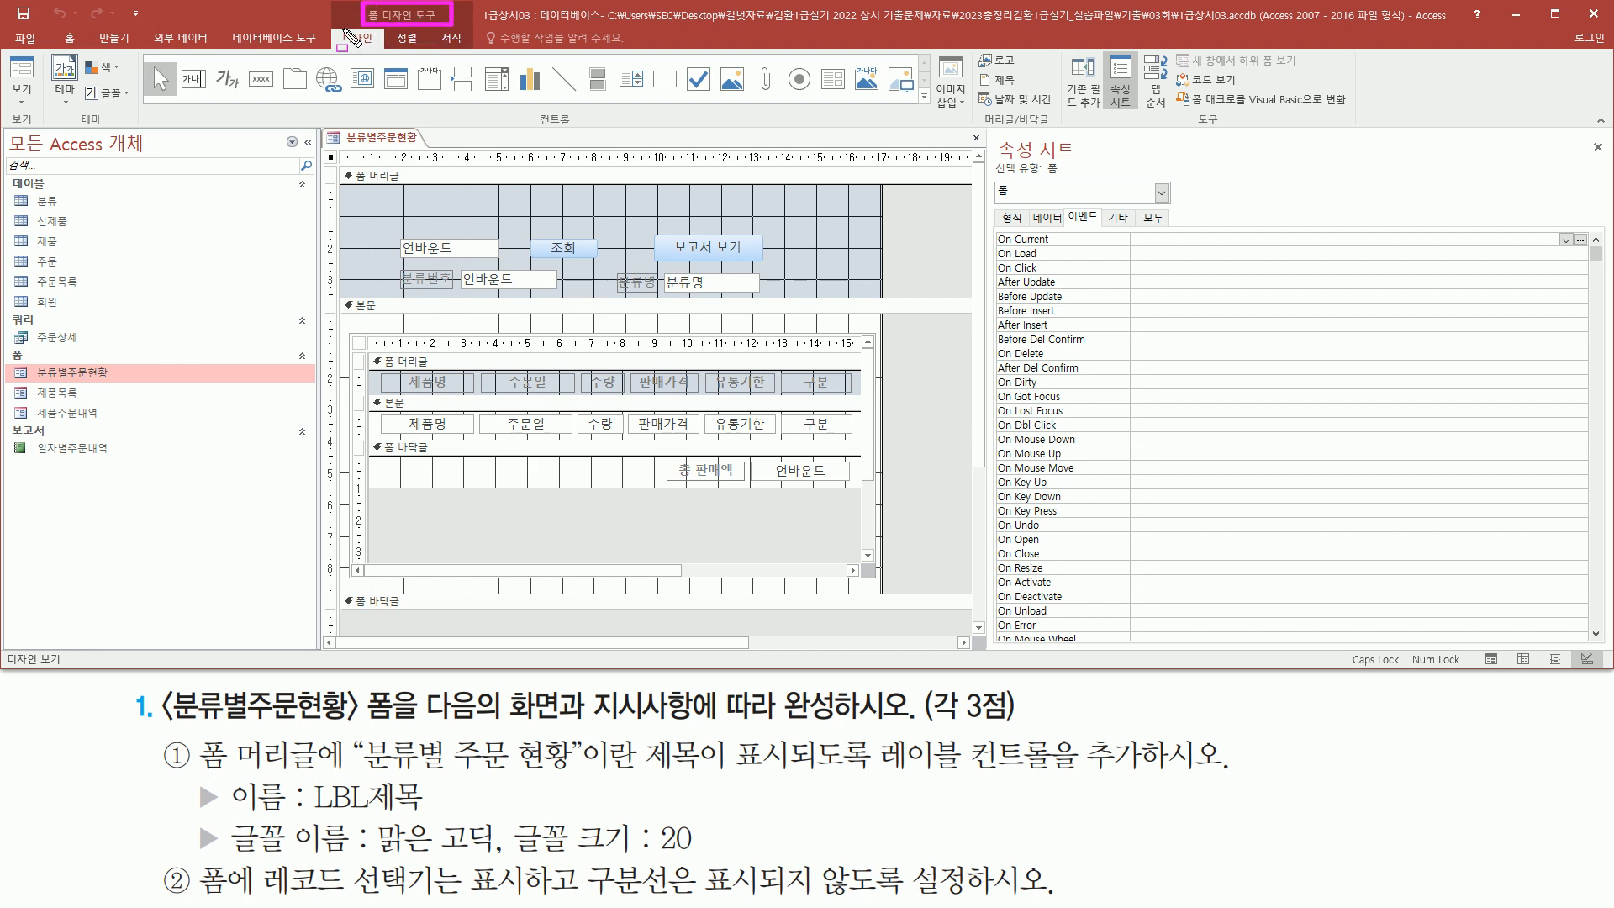
left_click_drag(335, 29, 383, 48)
left_click_drag(523, 107, 590, 138)
left_click_drag(206, 52, 239, 94)
left_click(225, 81)
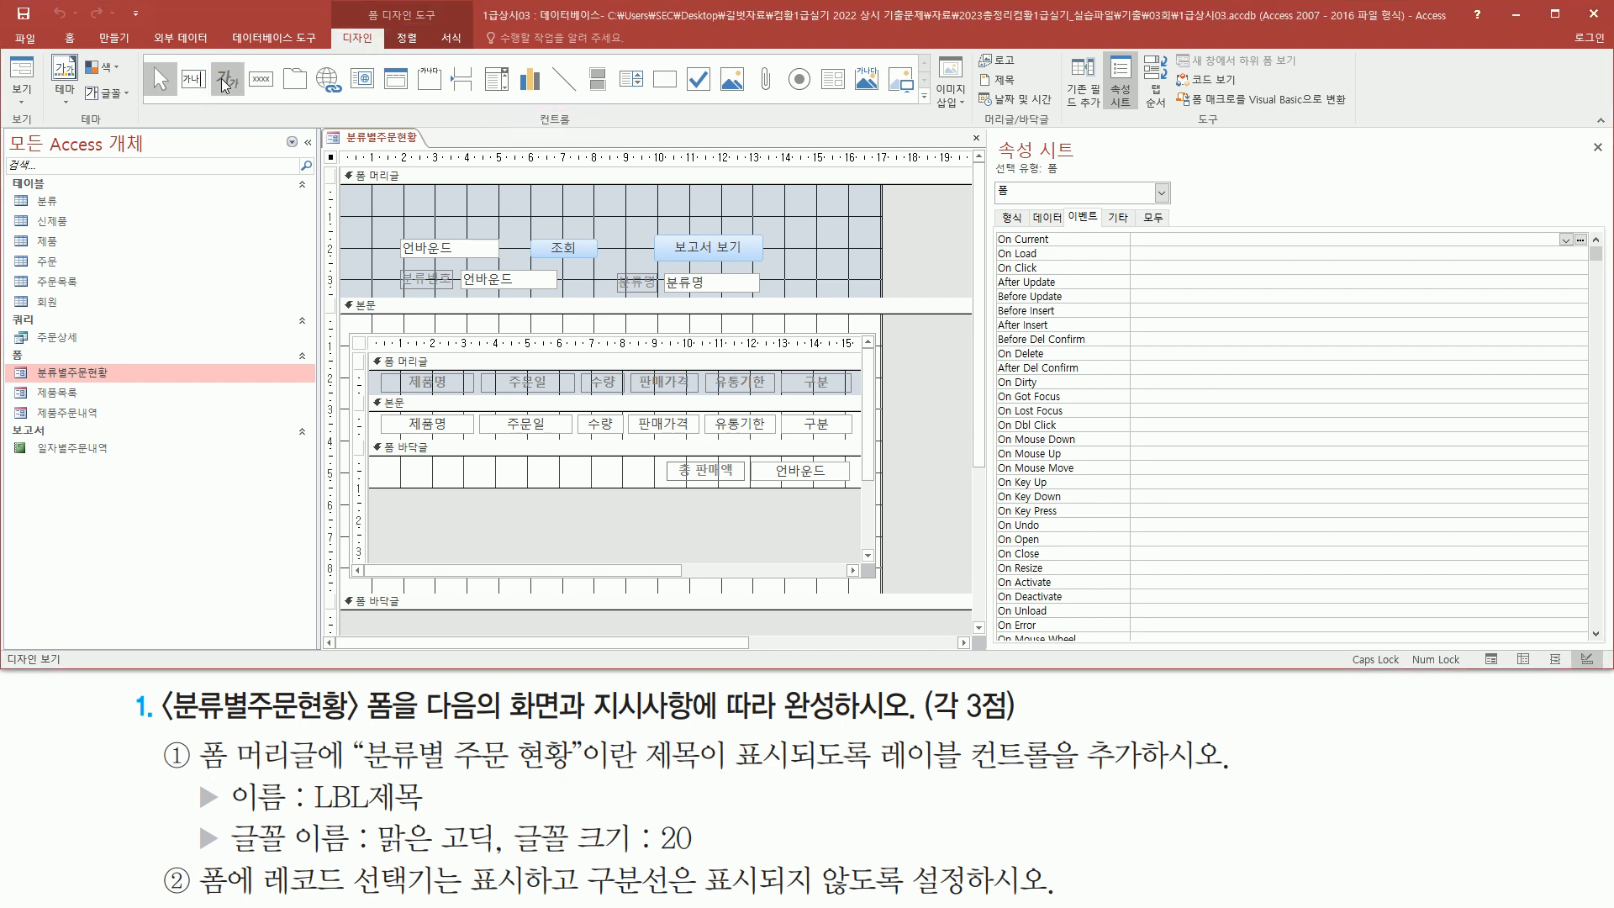
left_click(225, 81)
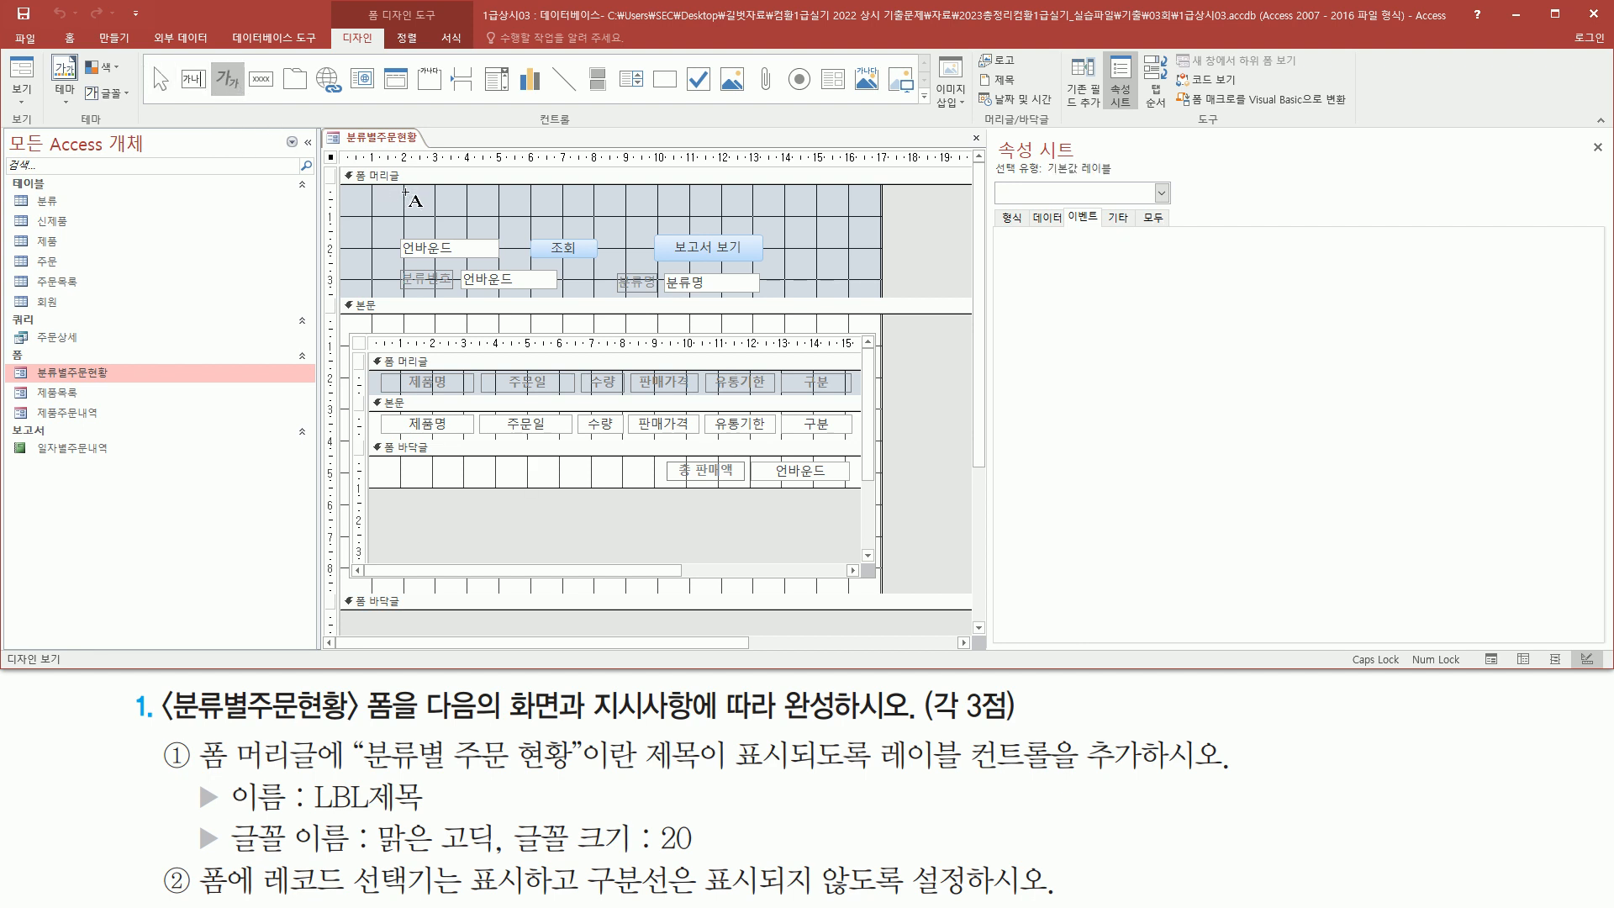
left_click_drag(403, 196, 588, 228)
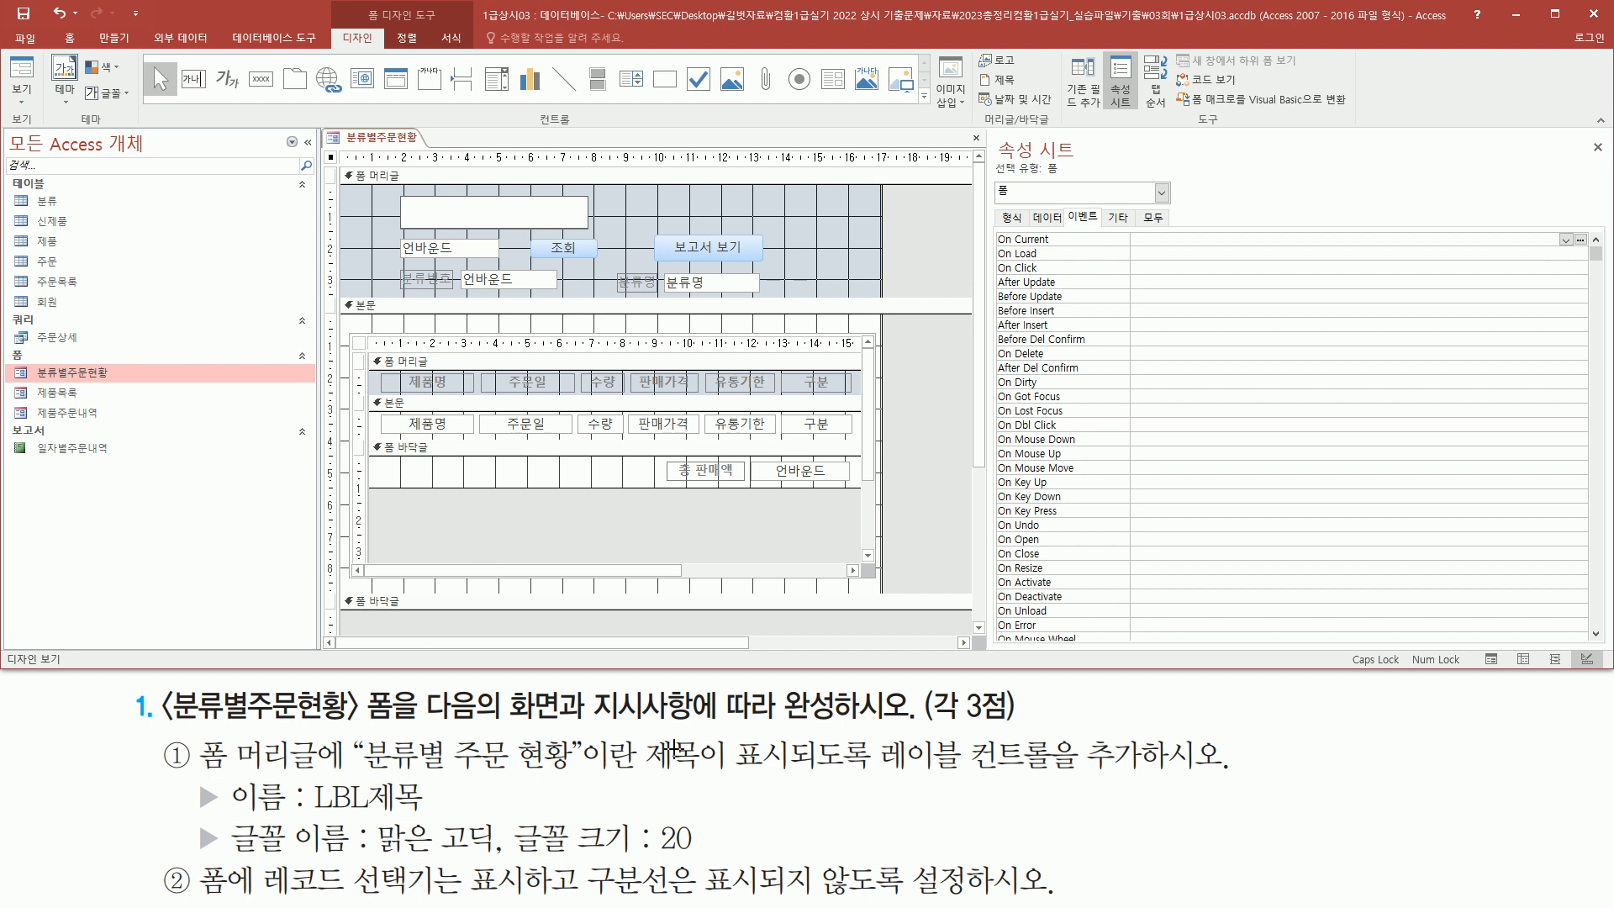
type("분류벼ㄹ ㅈㅜㅁㅜㄴ 현화")
key("Return")
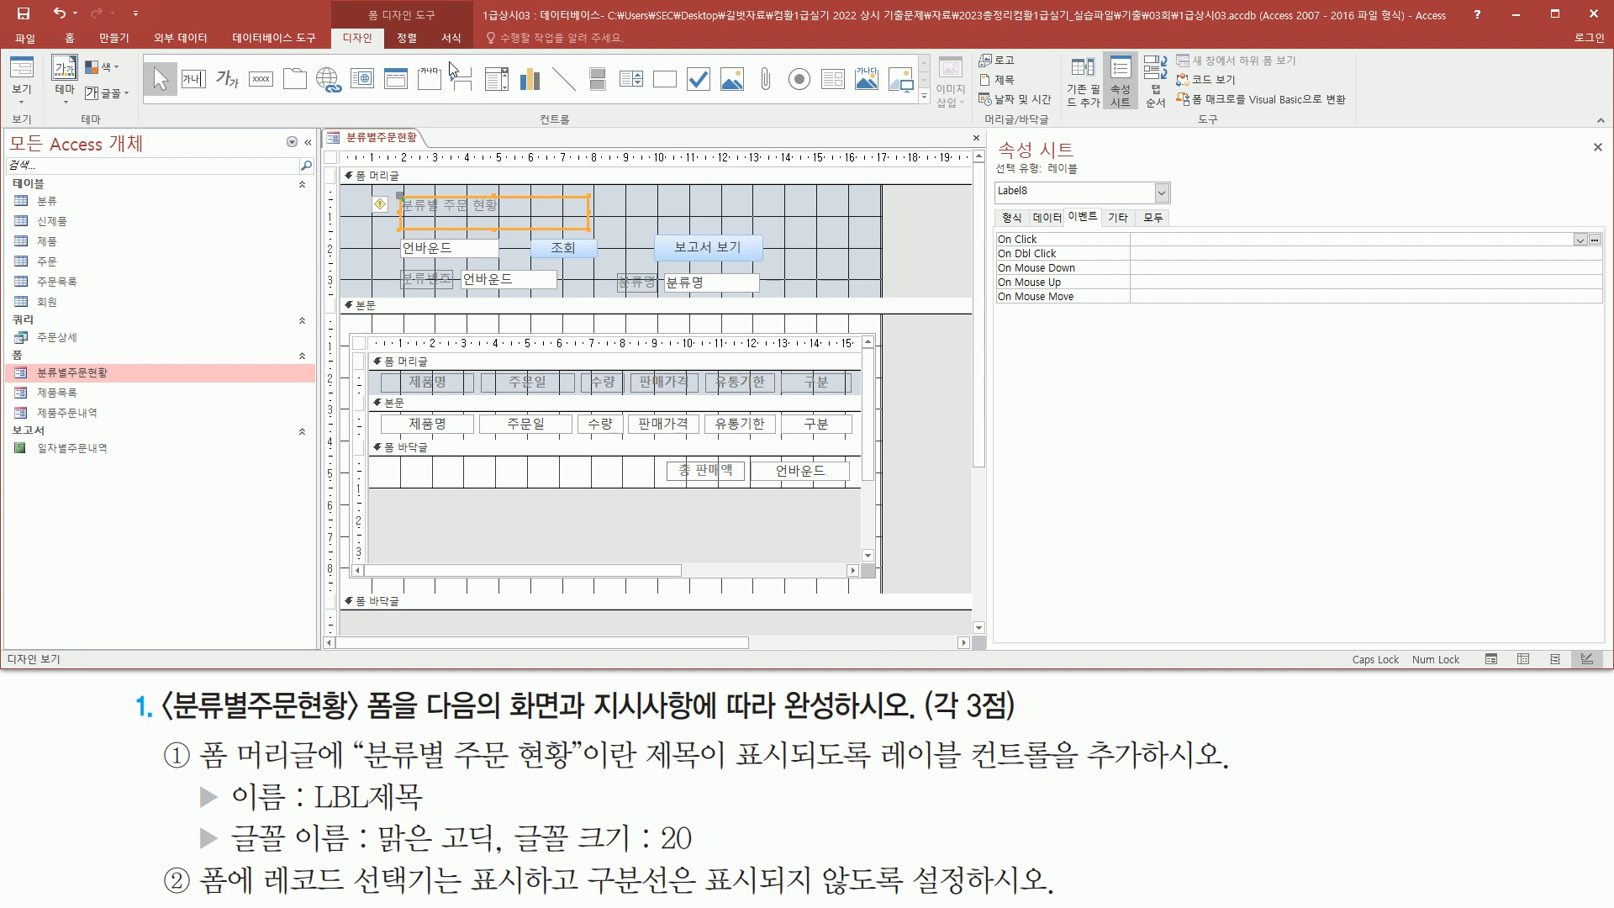
Set the title label's font to 맑은 고딕 and its font size to 20
left_click(451, 38)
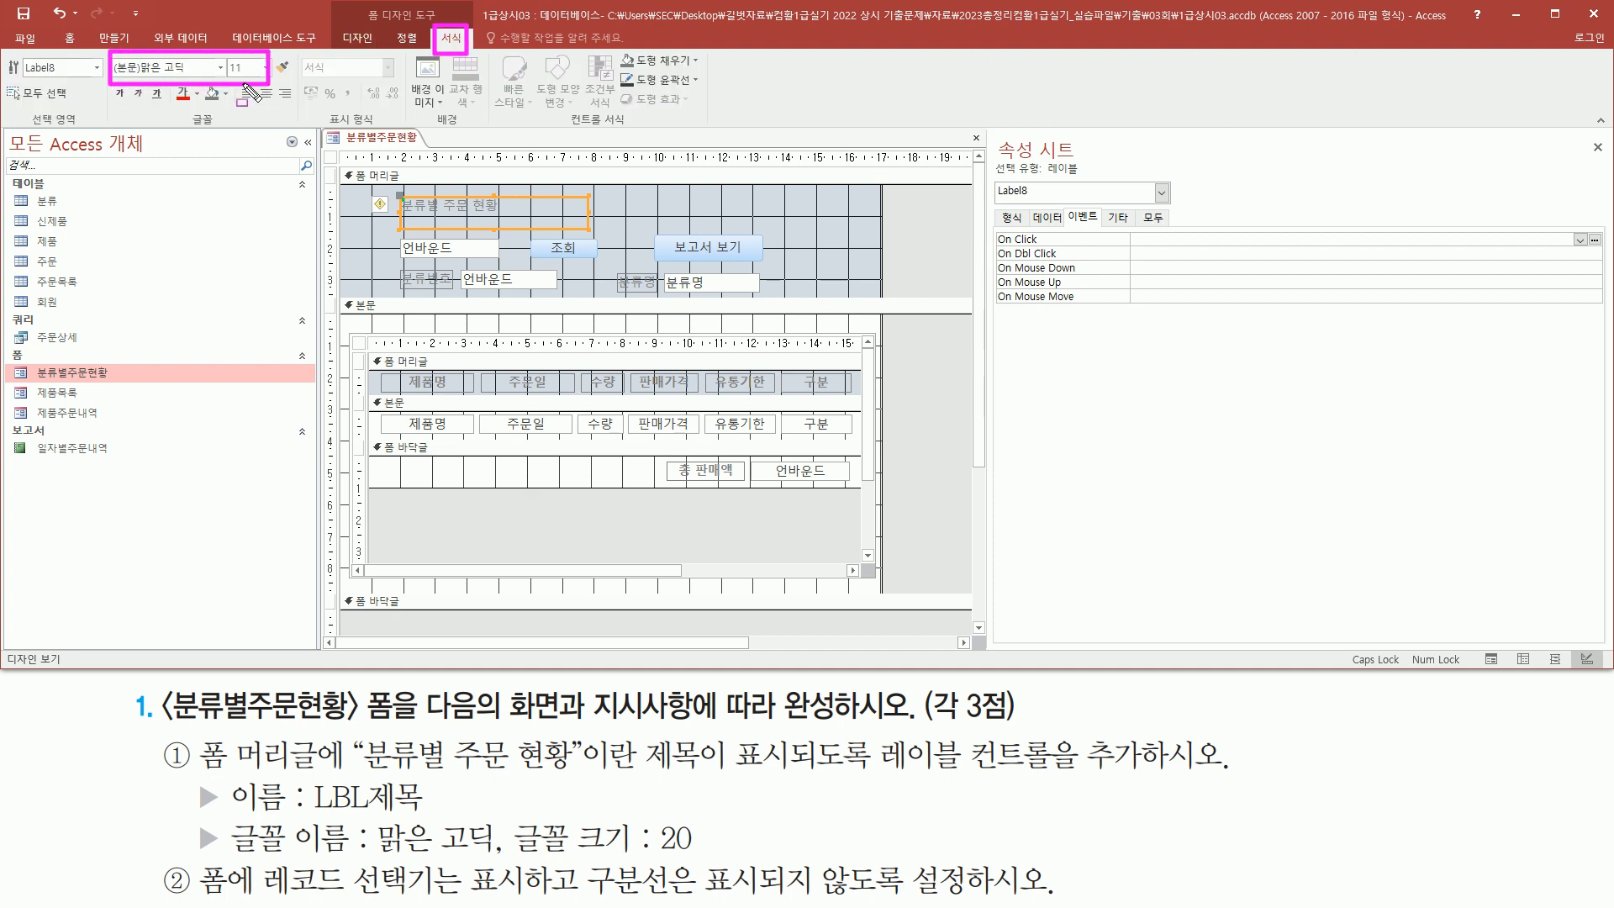
left_click(221, 67)
scroll(269, 266, "down", 20)
scroll(239, 298, "down", 20)
scroll(240, 299, "up", 20)
scroll(239, 298, "up", 20)
scroll(240, 298, "down", 20)
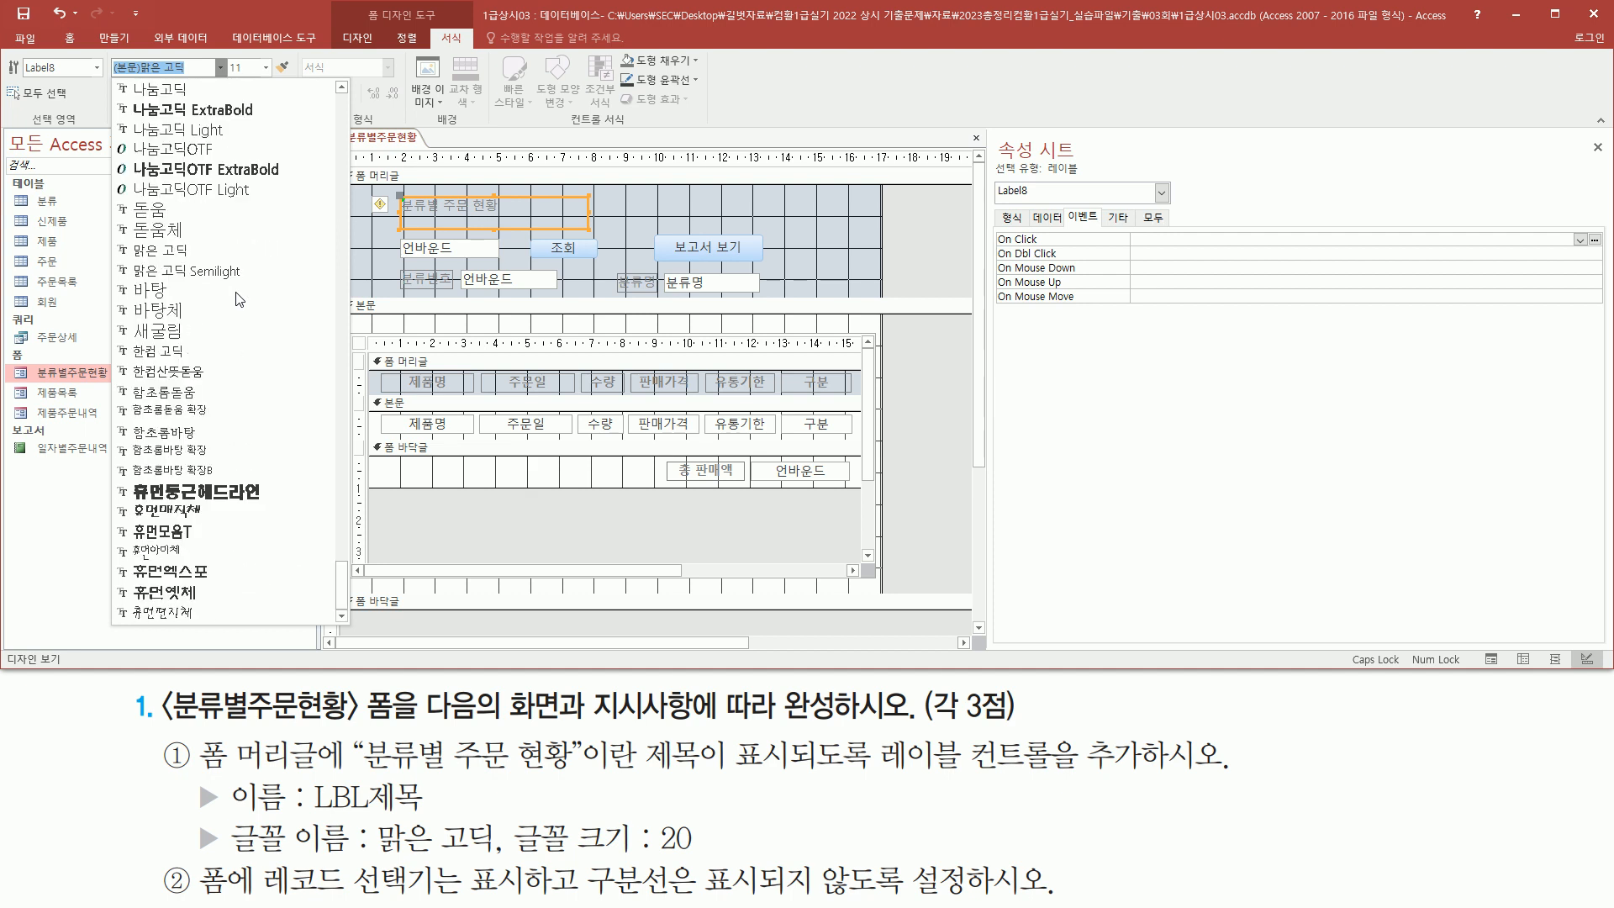
scroll(233, 212, "up", 3)
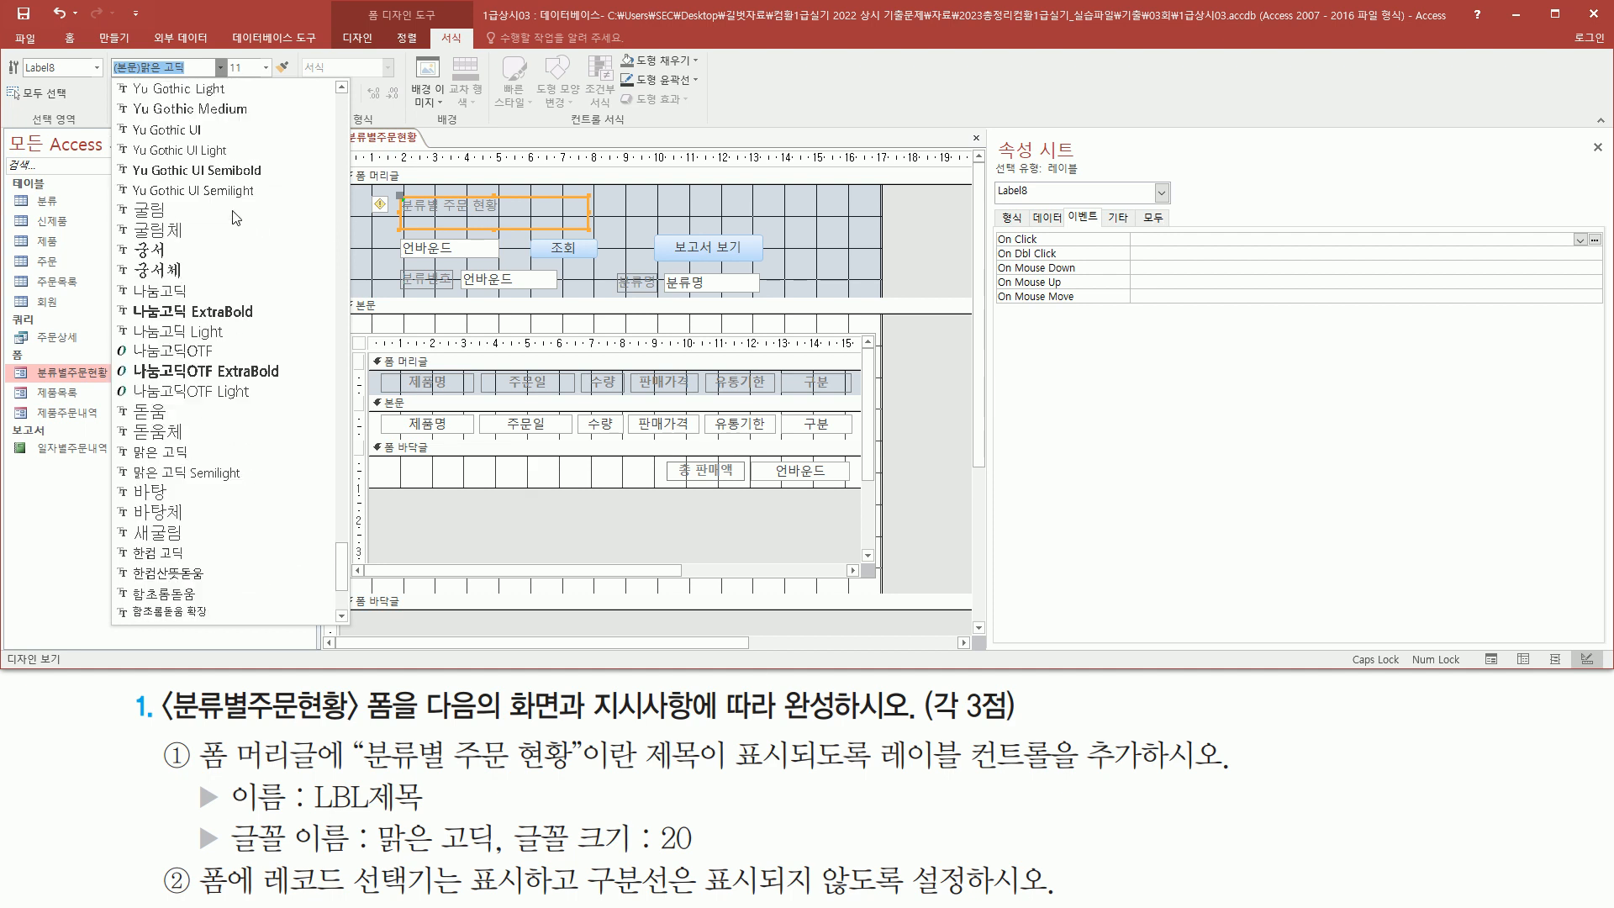
left_click(226, 450)
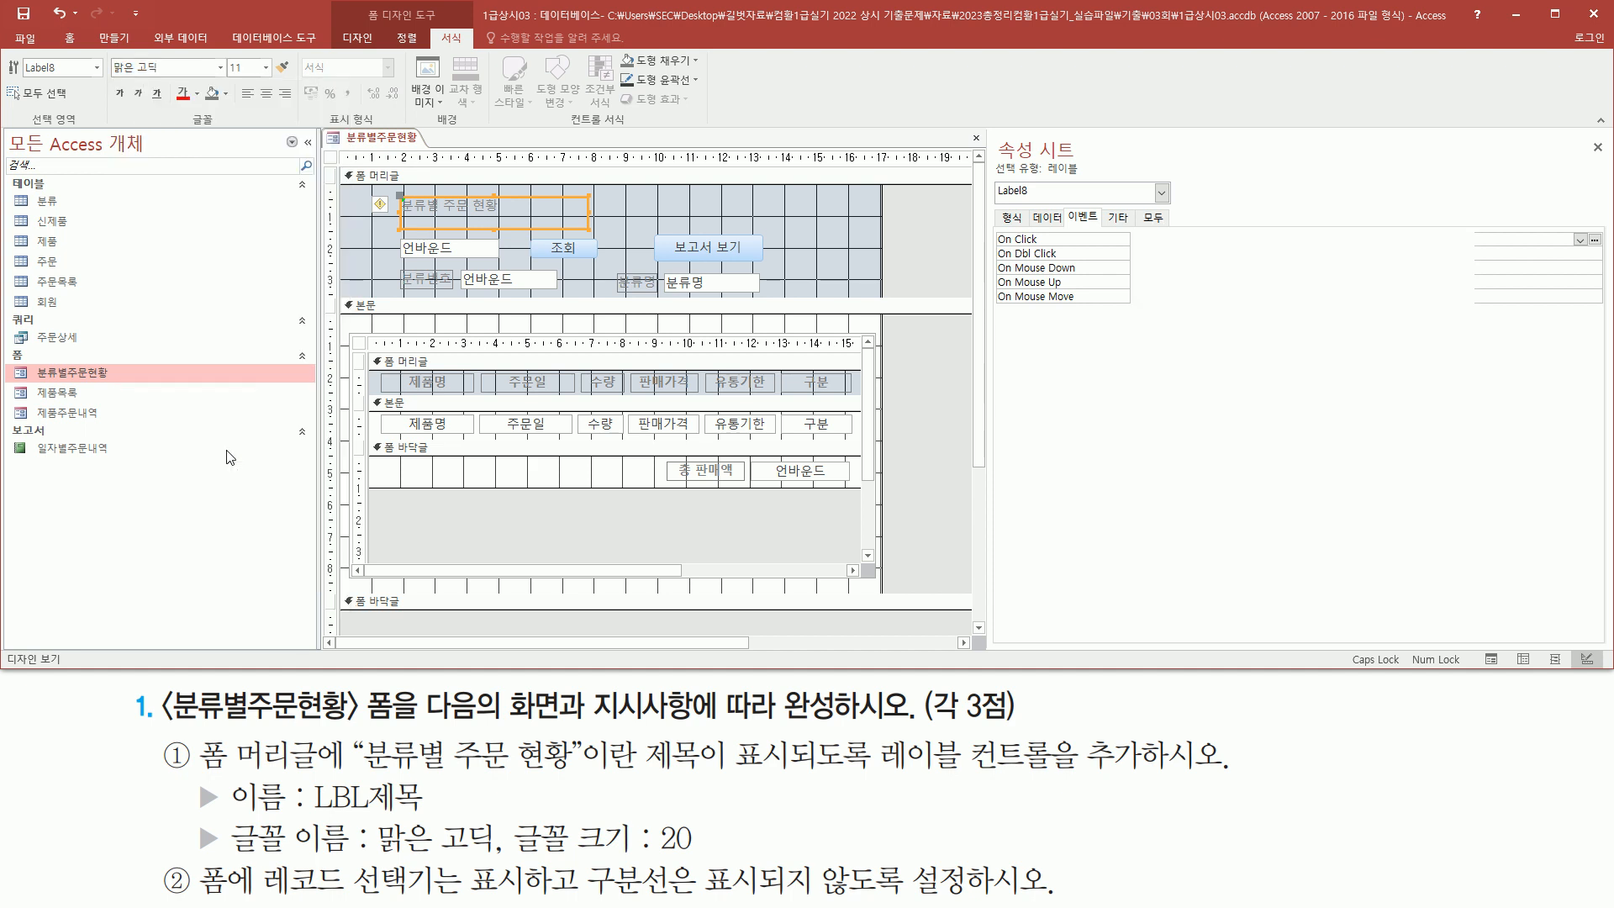
left_click(267, 68)
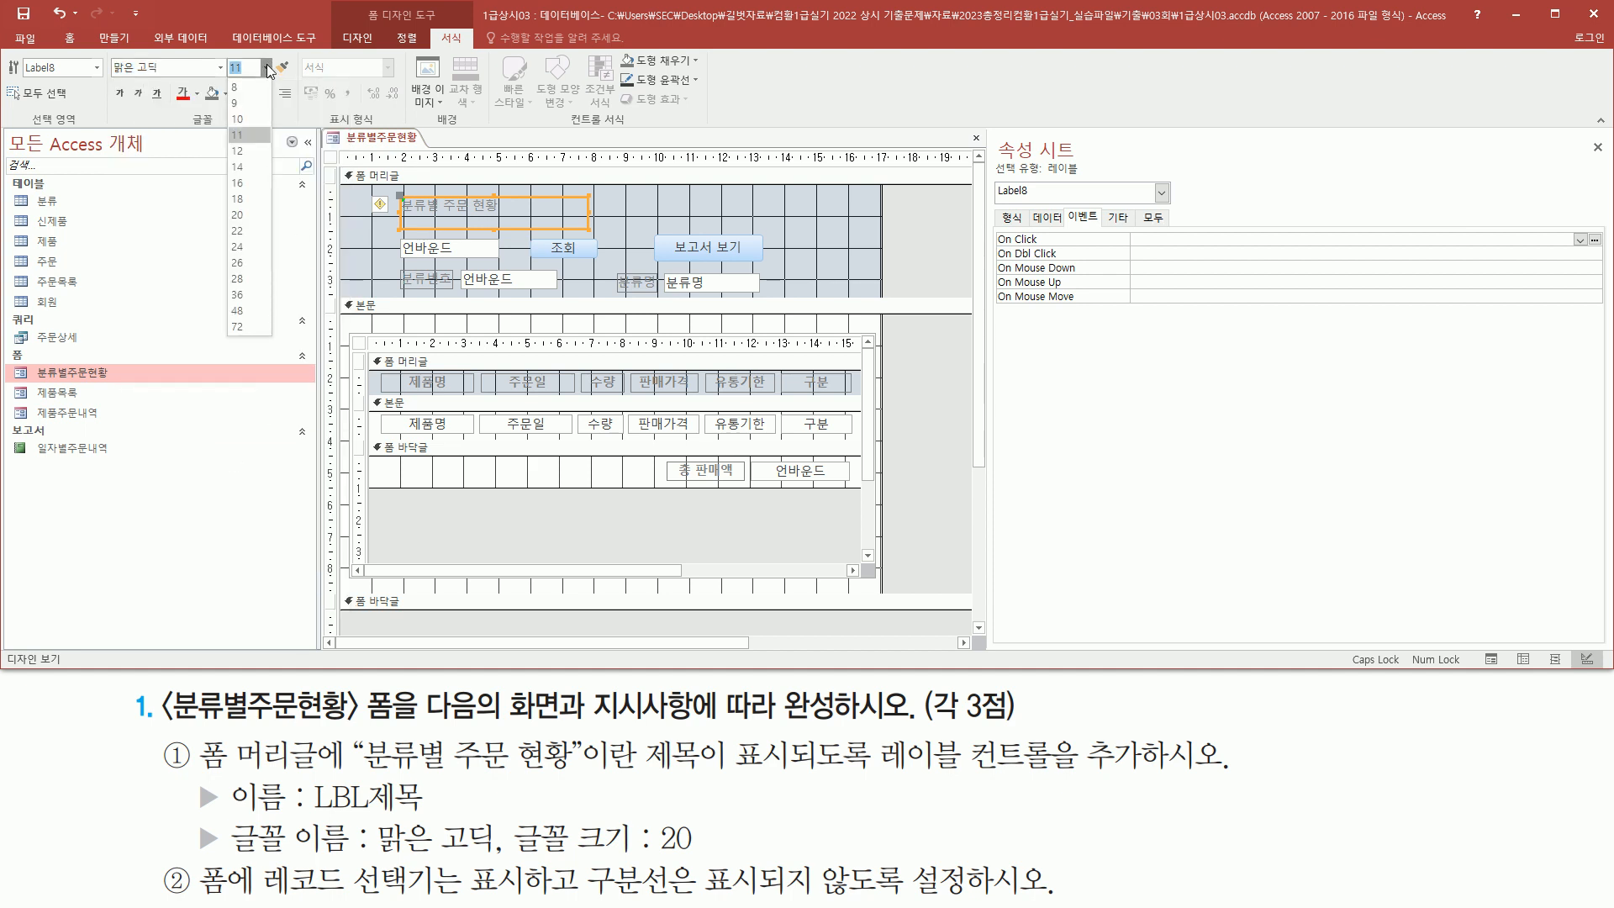
left_click(250, 214)
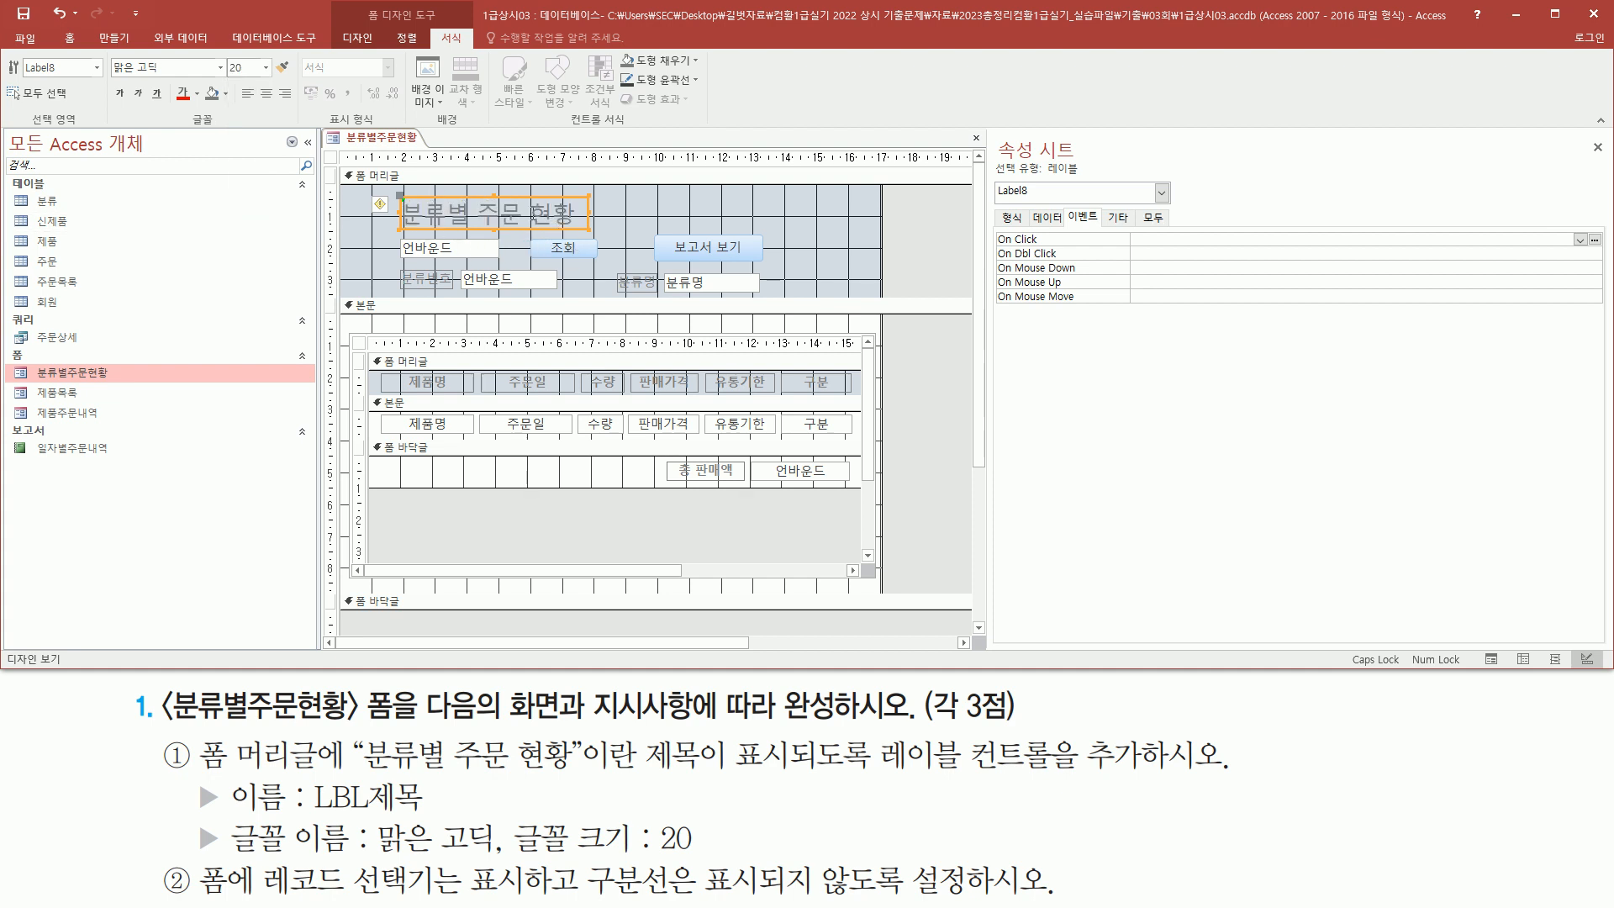
Name the title label LBL제목 in its properties
left_click_drag(309, 816, 437, 817)
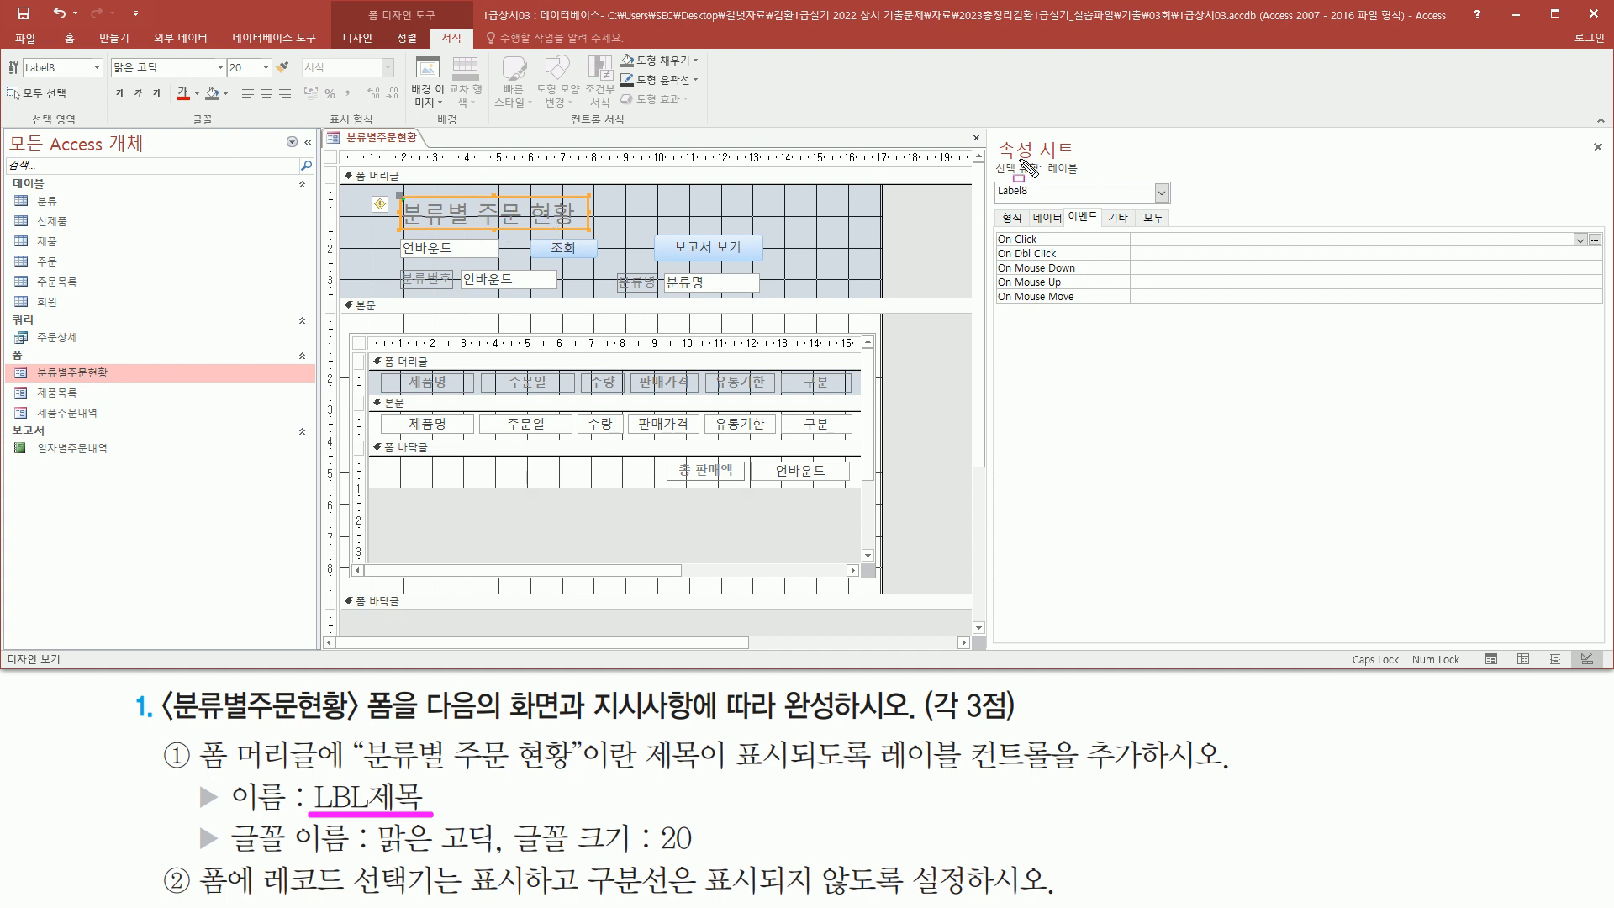
left_click_drag(992, 133, 1091, 160)
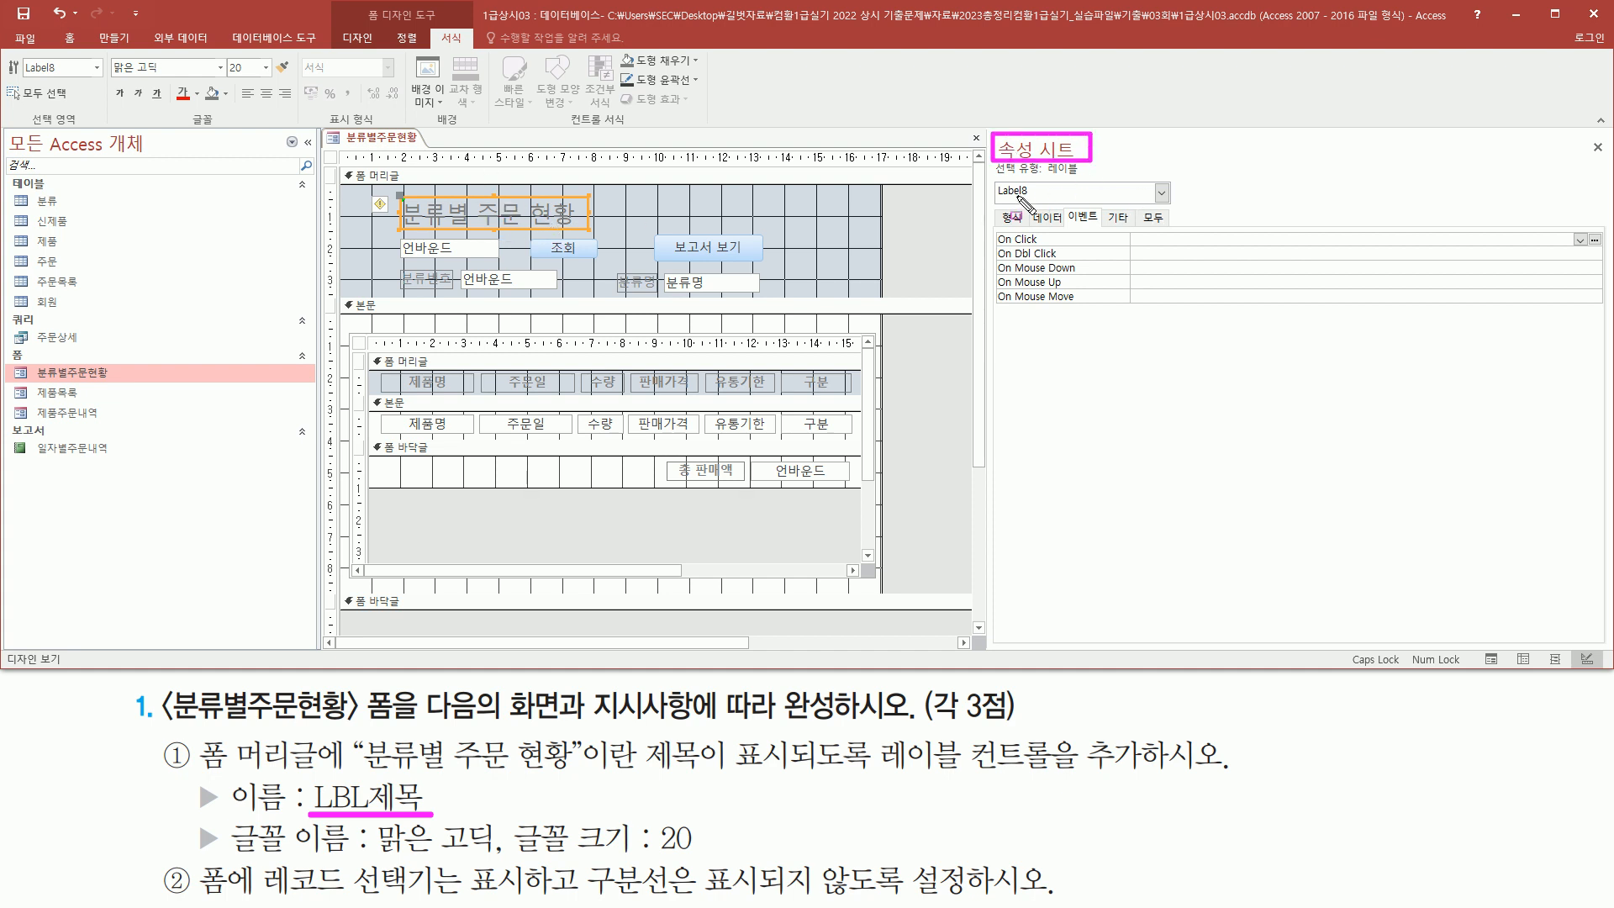
left_click_drag(1104, 203, 1138, 234)
key("Escape")
left_click(1118, 219)
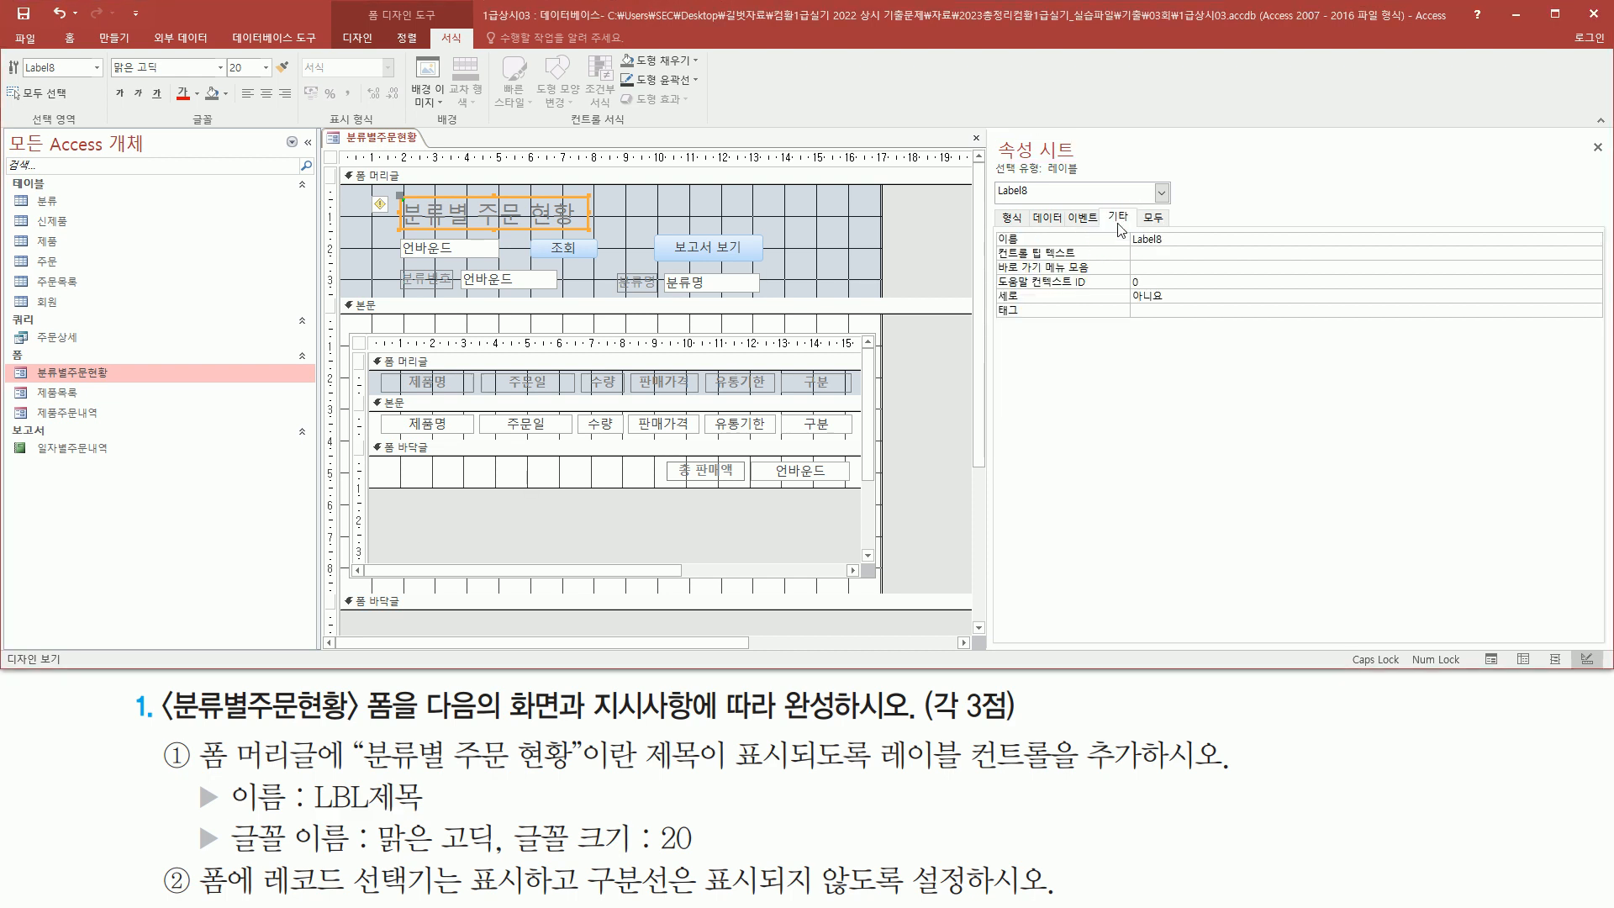
left_click_drag(989, 225, 1045, 246)
key("Escape")
left_click(1189, 234)
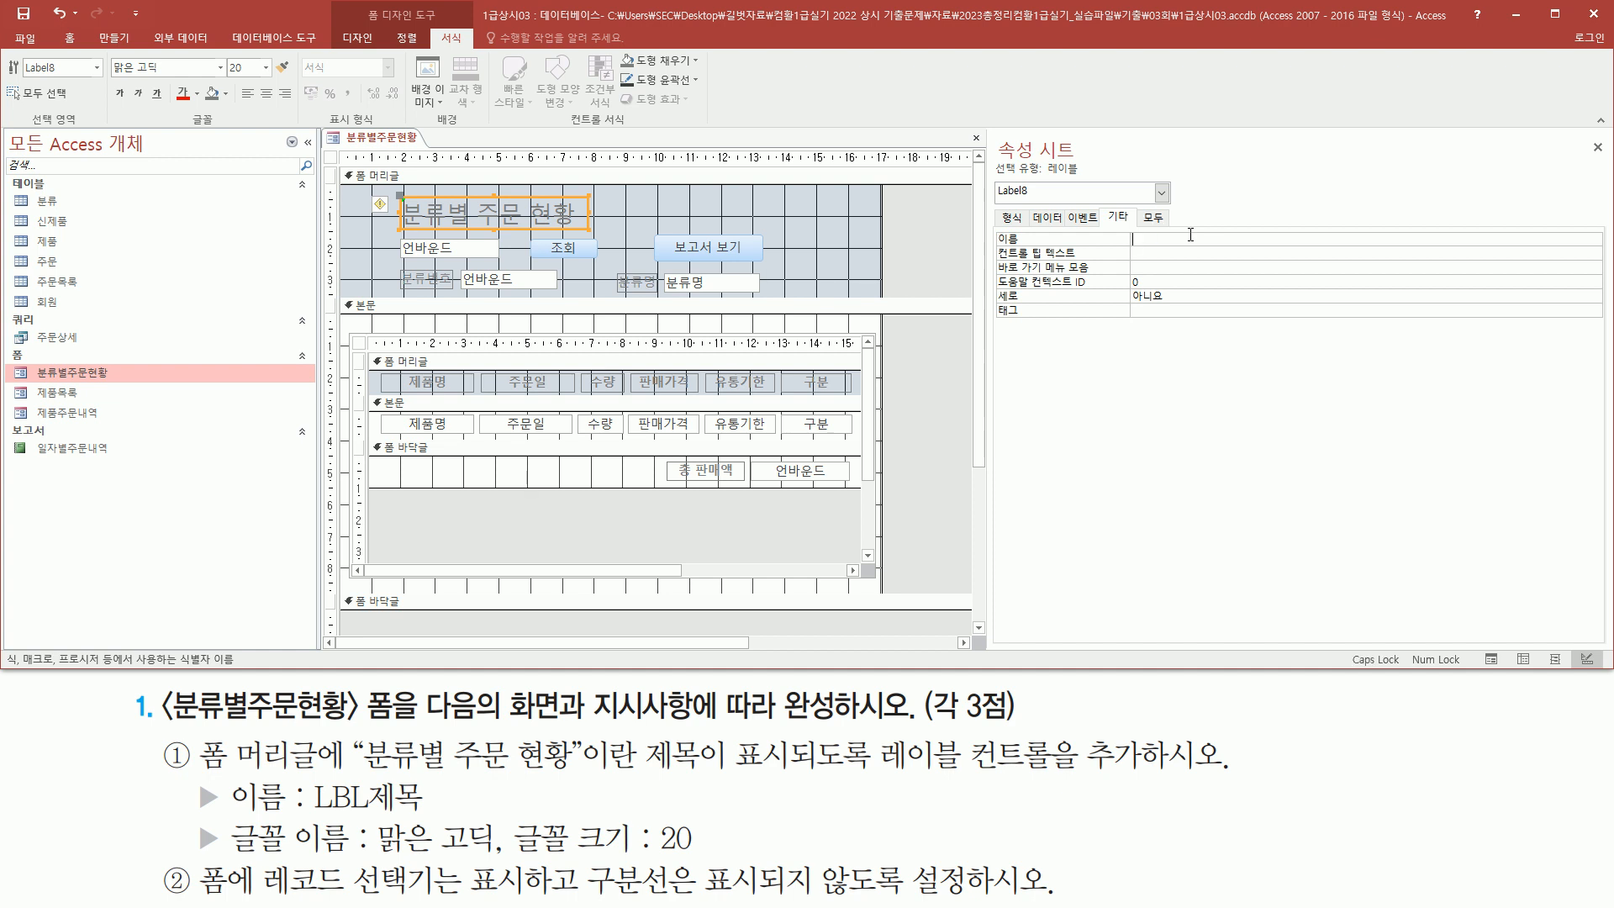
type("LBL제모")
key("Return")
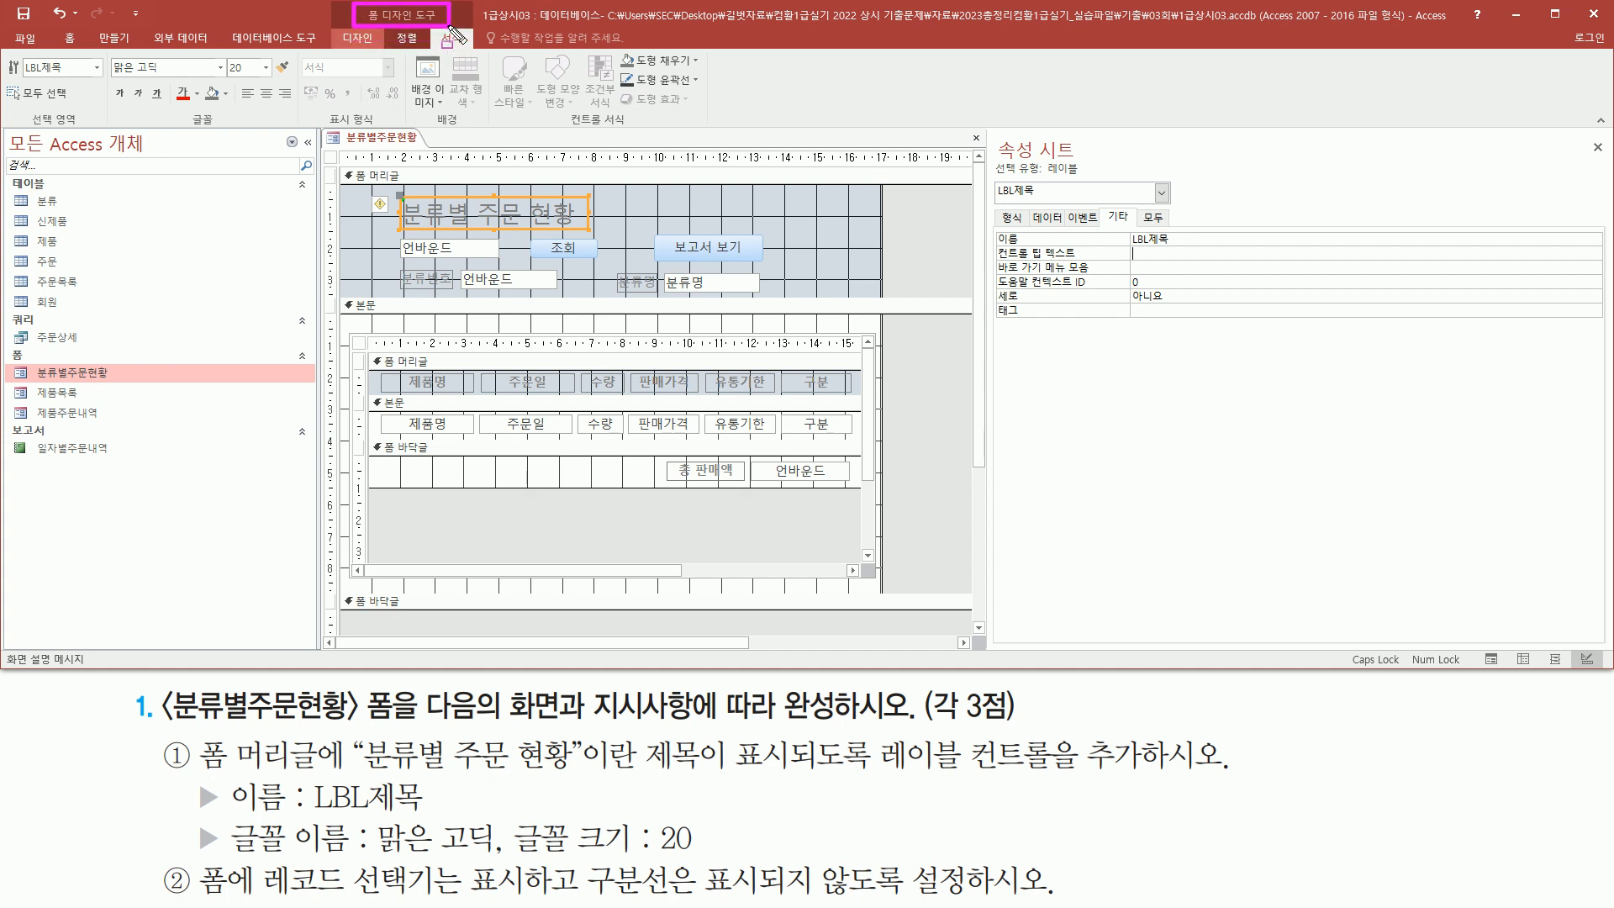
Switch the form to Form view to preview the new header title
left_click(361, 38)
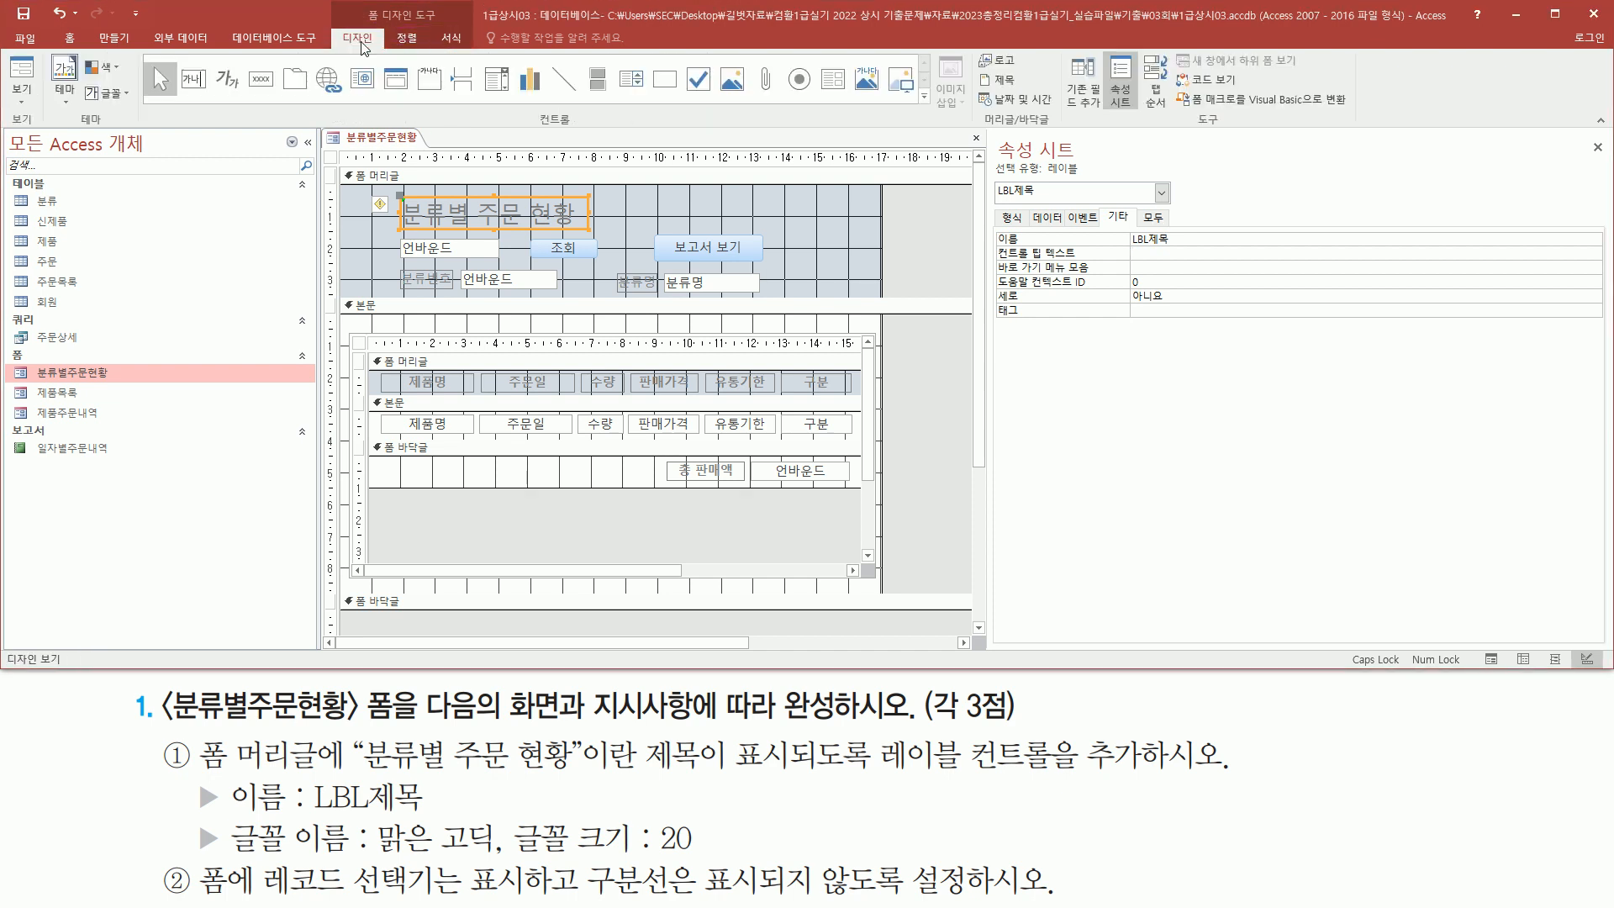
left_click(21, 74)
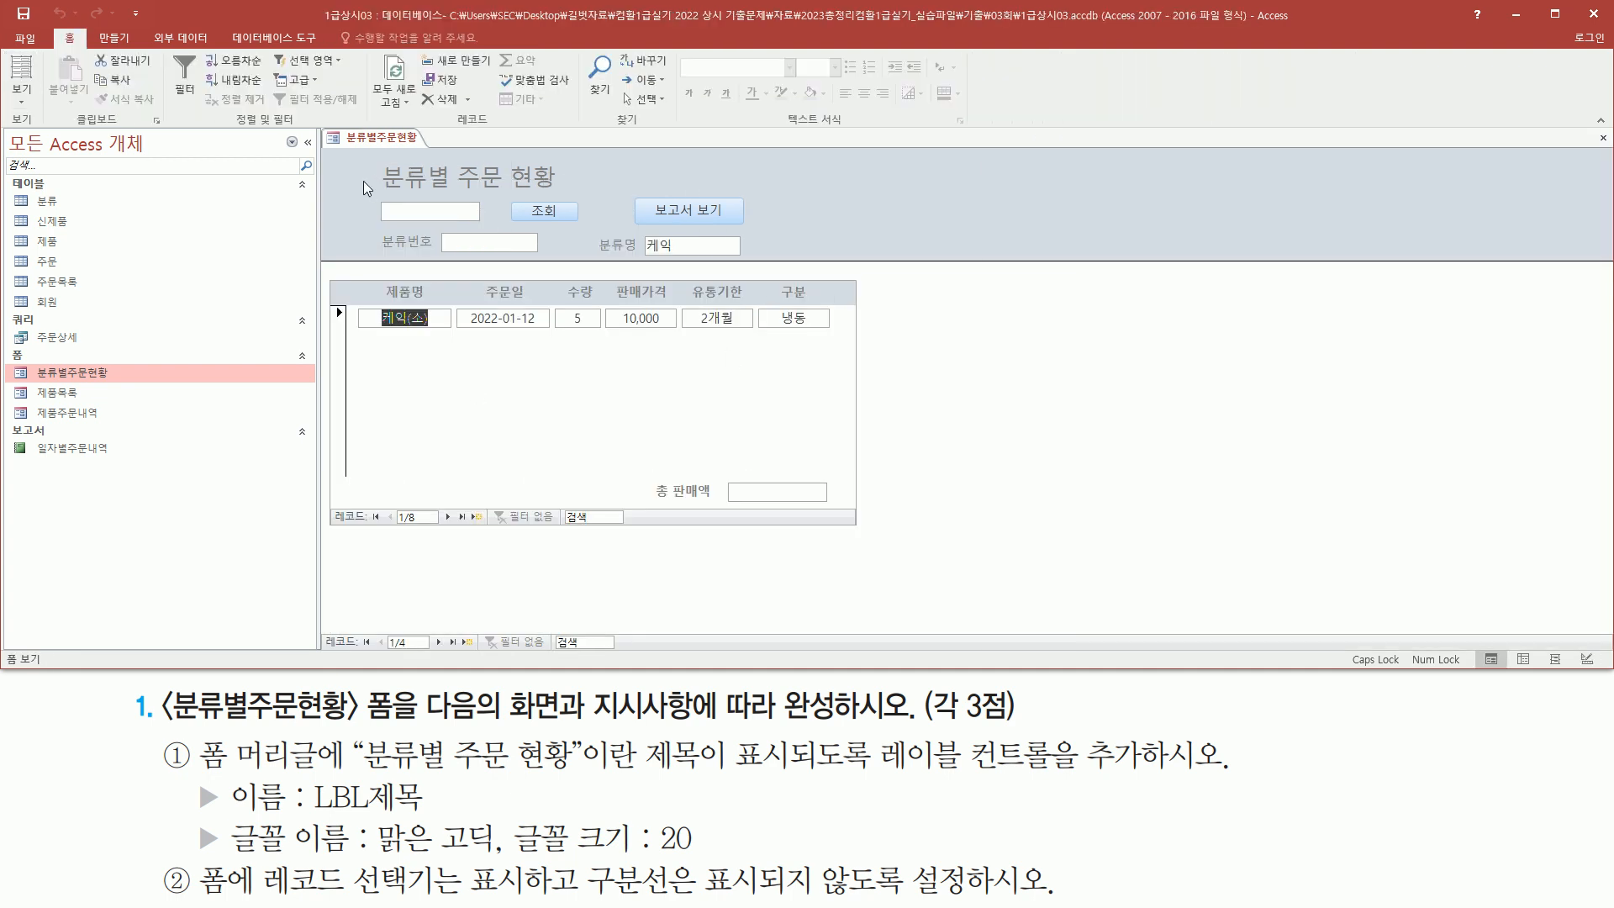
left_click_drag(473, 184, 568, 201)
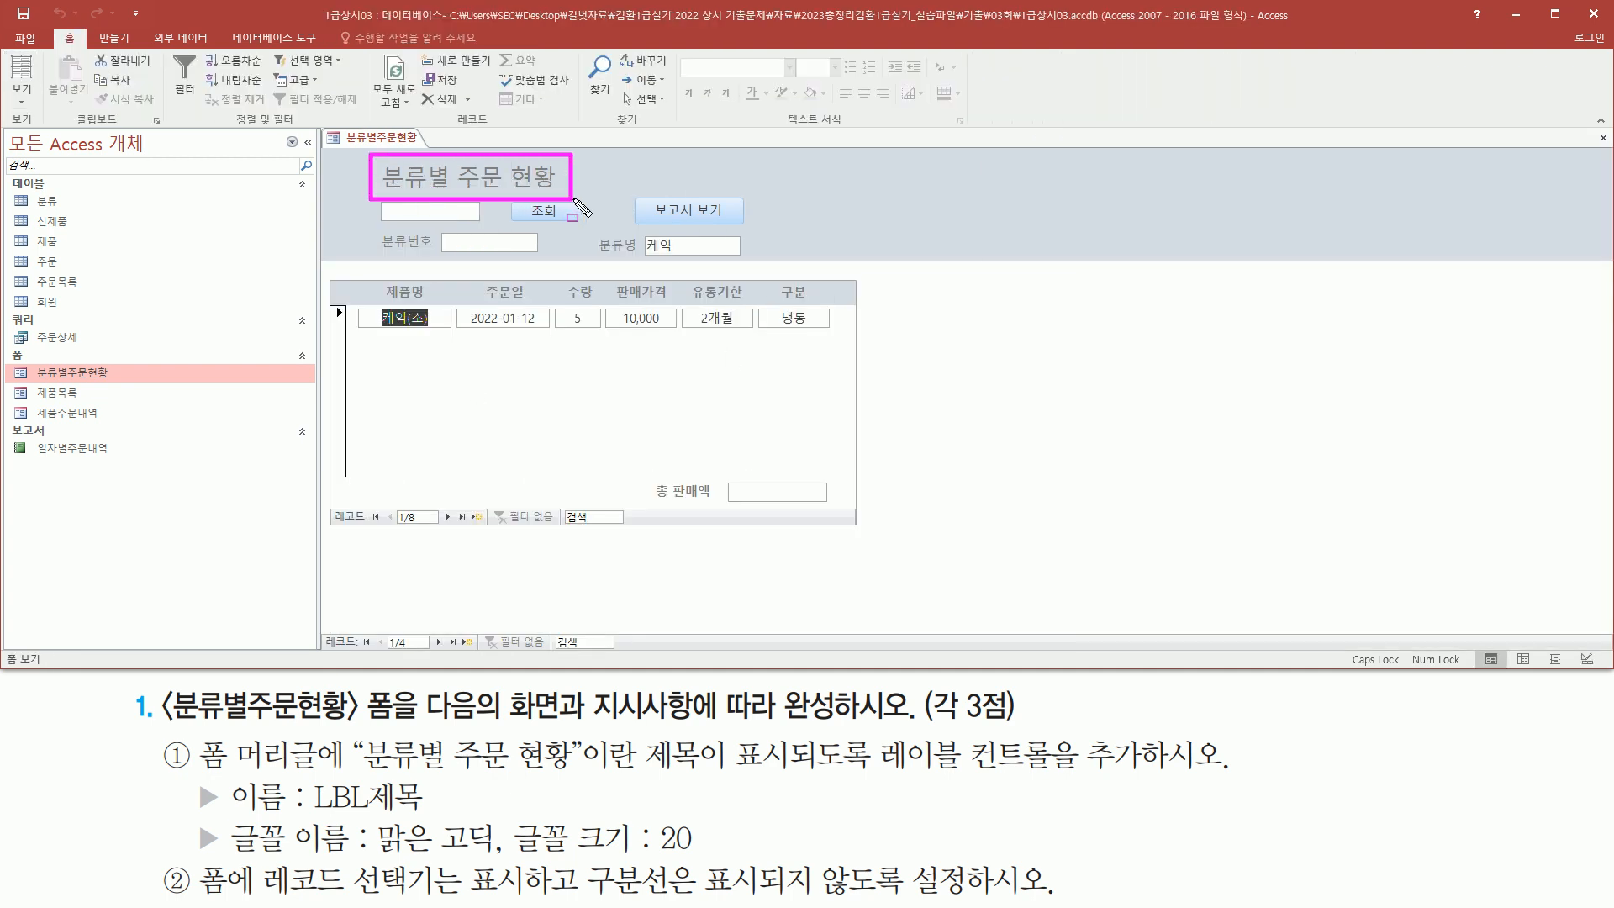
key("Escape")
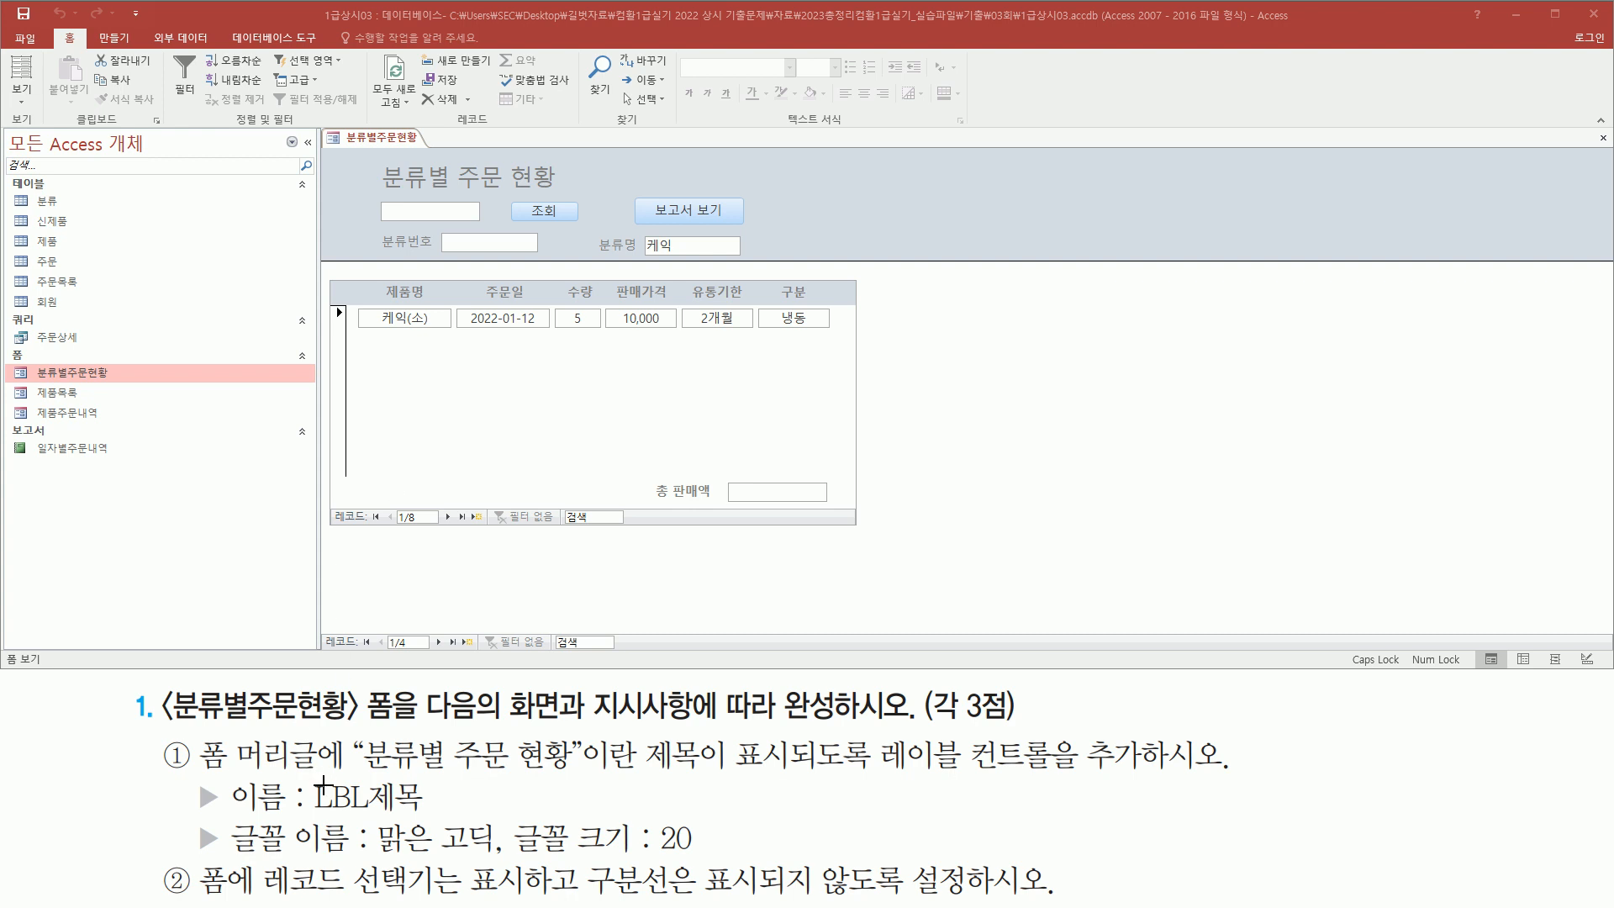
mouse_move(196, 854)
left_mouse_down()
mouse_move(265, 906)
mouse_move(525, 901)
left_mouse_up()
mouse_move(587, 851)
left_mouse_down()
mouse_move(672, 901)
mouse_move(1044, 898)
left_mouse_up()
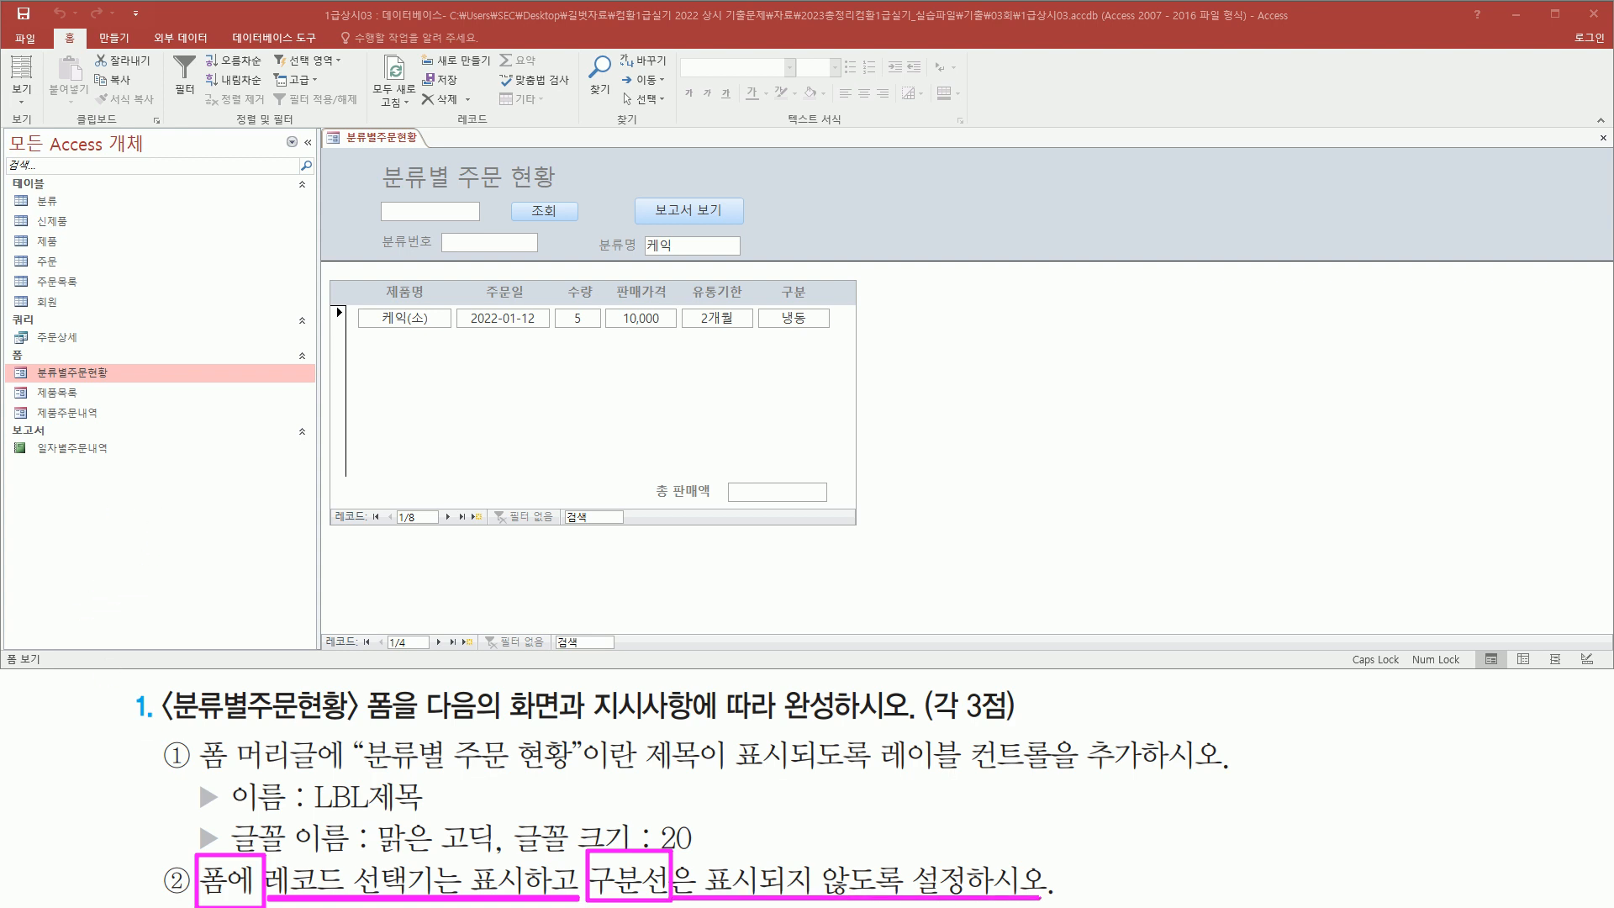
Switch the 분류별주문현황 form back to Design view
mouse_move(324, 265)
left_mouse_down()
mouse_move(464, 515)
mouse_move(1282, 593)
mouse_move(1426, 632)
left_mouse_up()
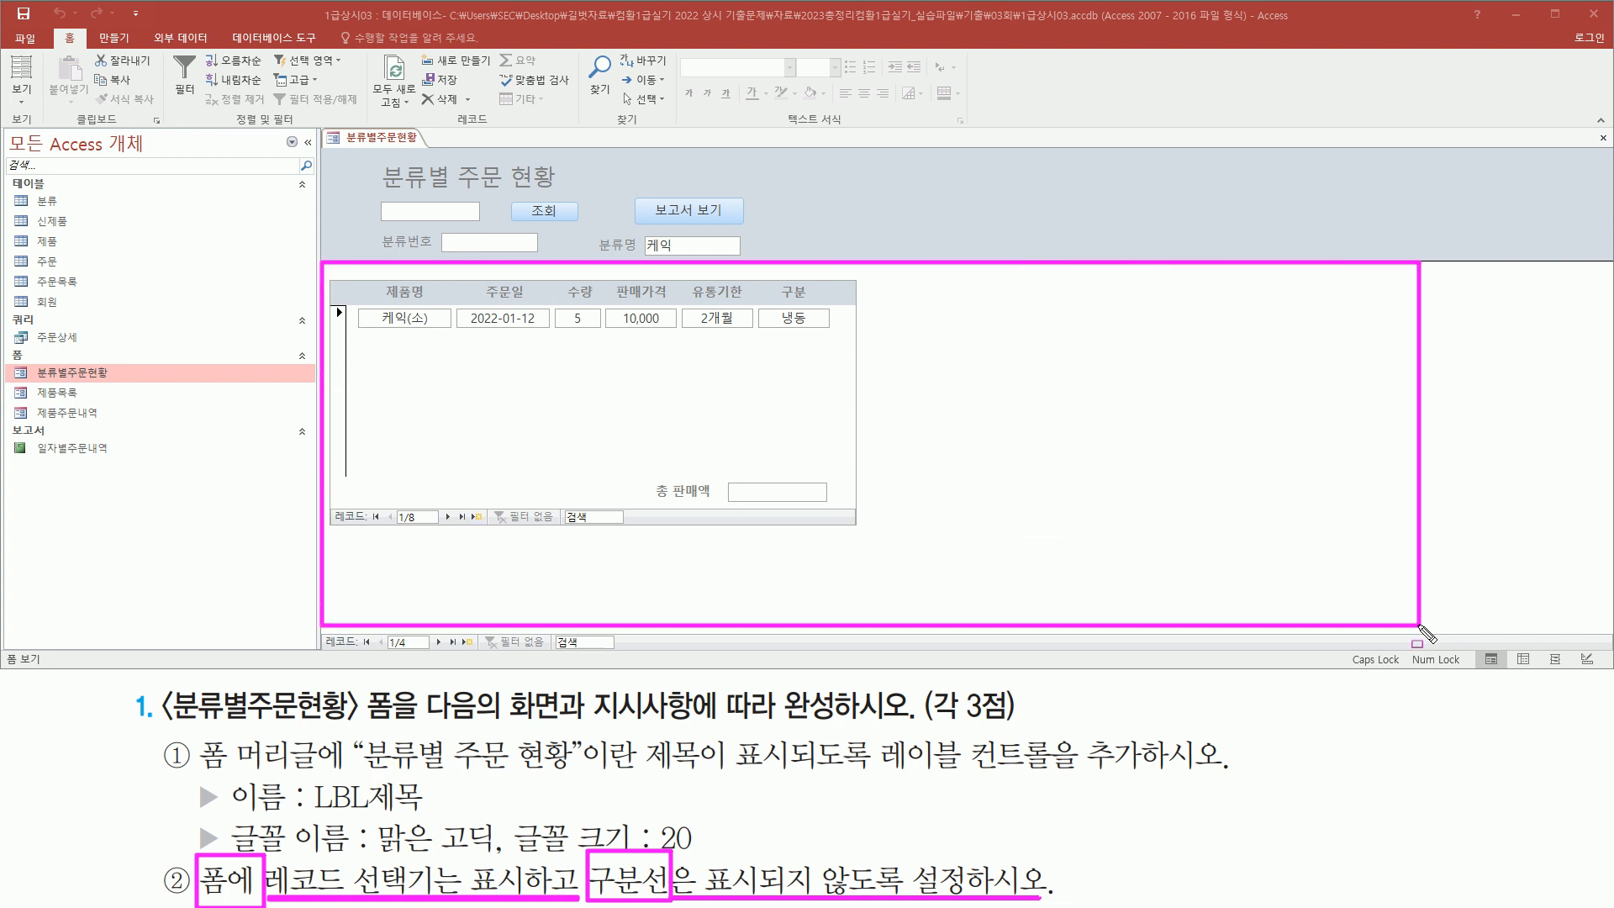
key("Escape")
left_click_drag(321, 262, 336, 641)
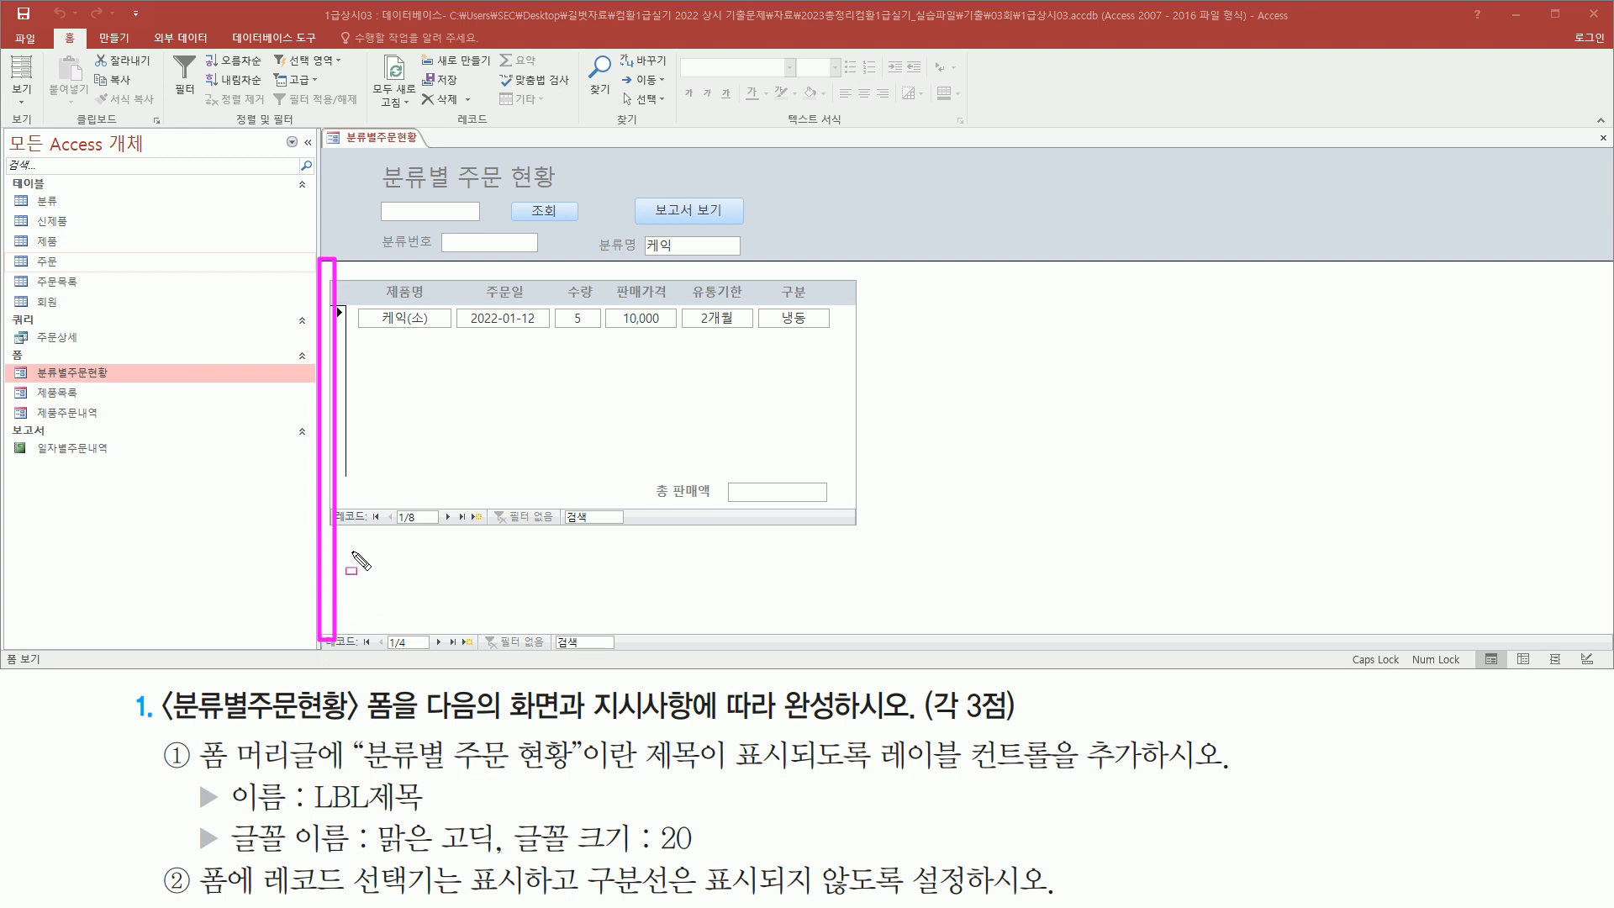
key("Escape")
mouse_move(318, 249)
left_mouse_down()
mouse_move(358, 271)
mouse_move(1209, 301)
mouse_move(1571, 280)
left_mouse_up()
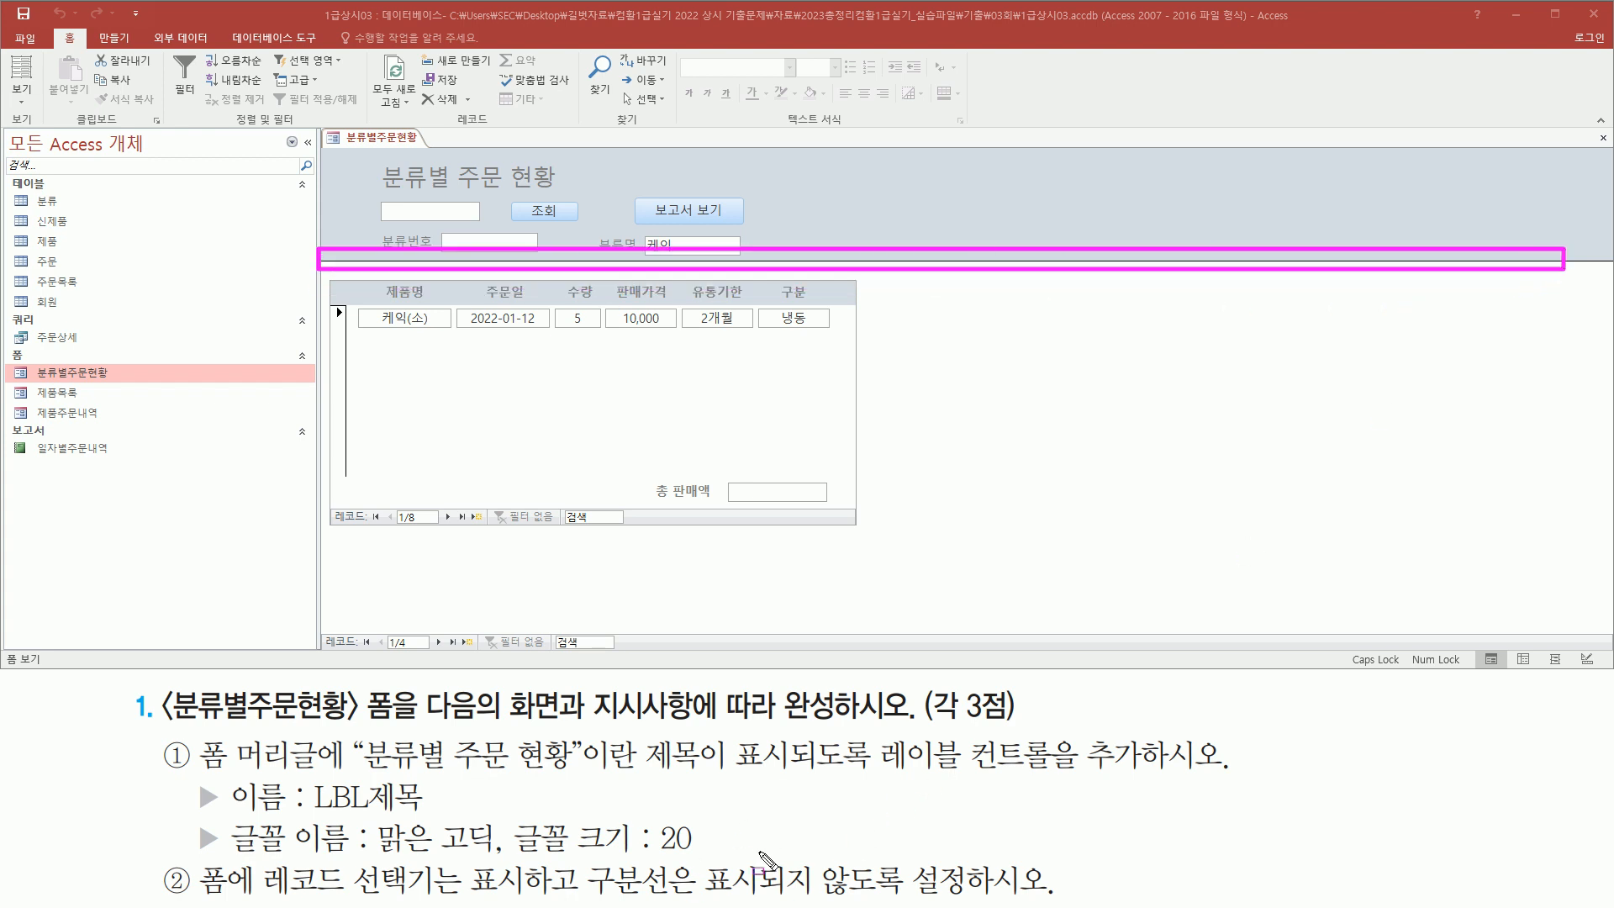
key("Escape")
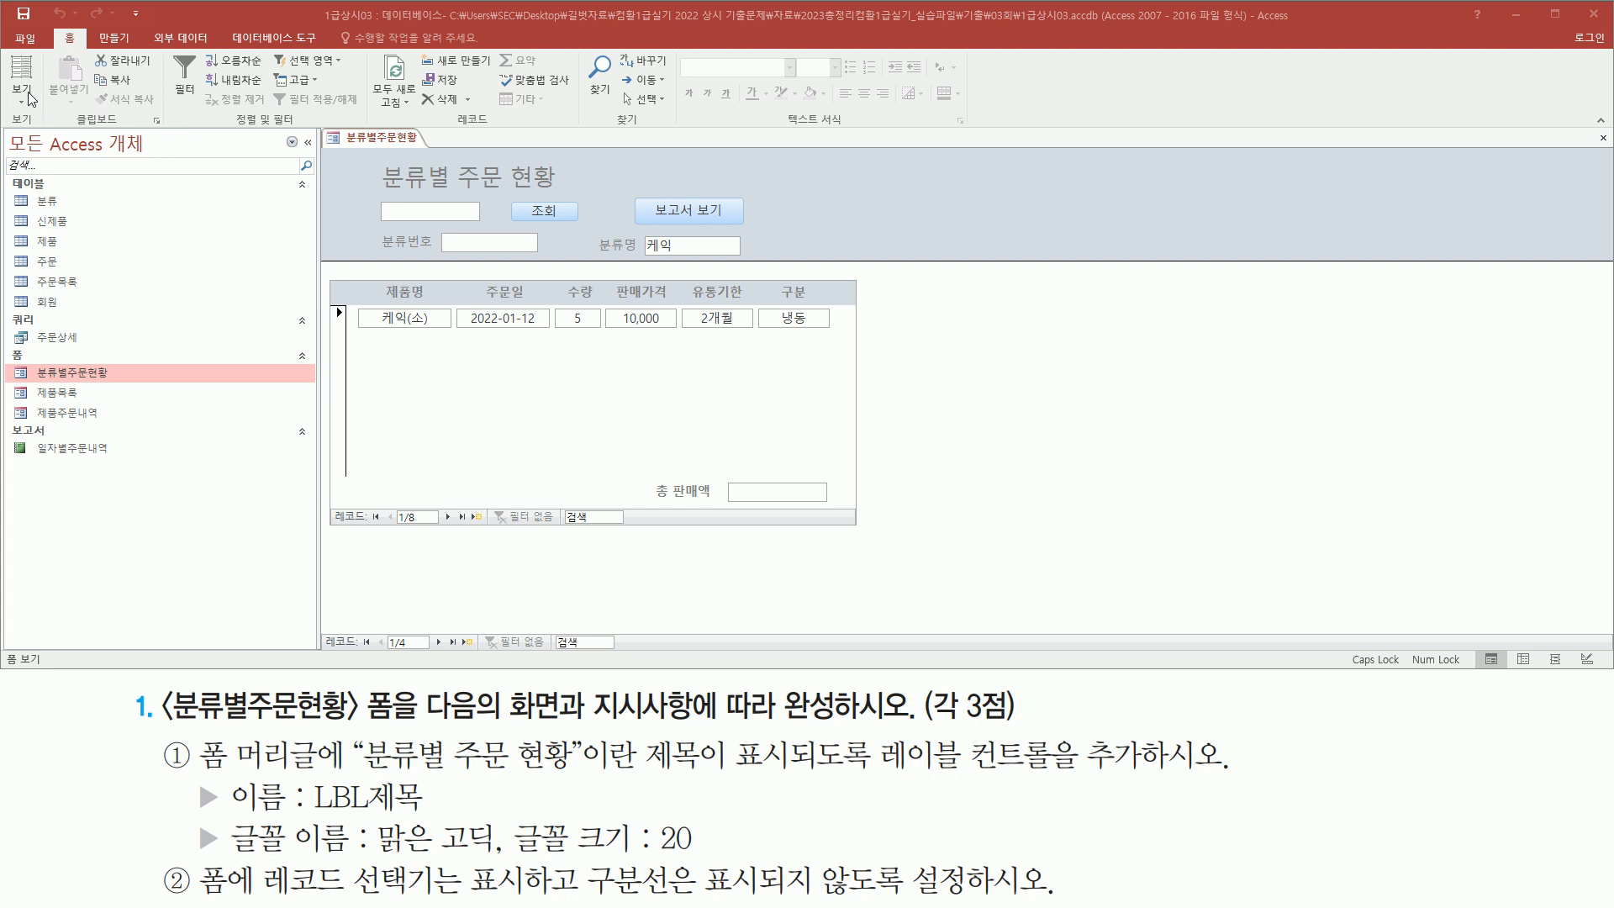
right_click(382, 140)
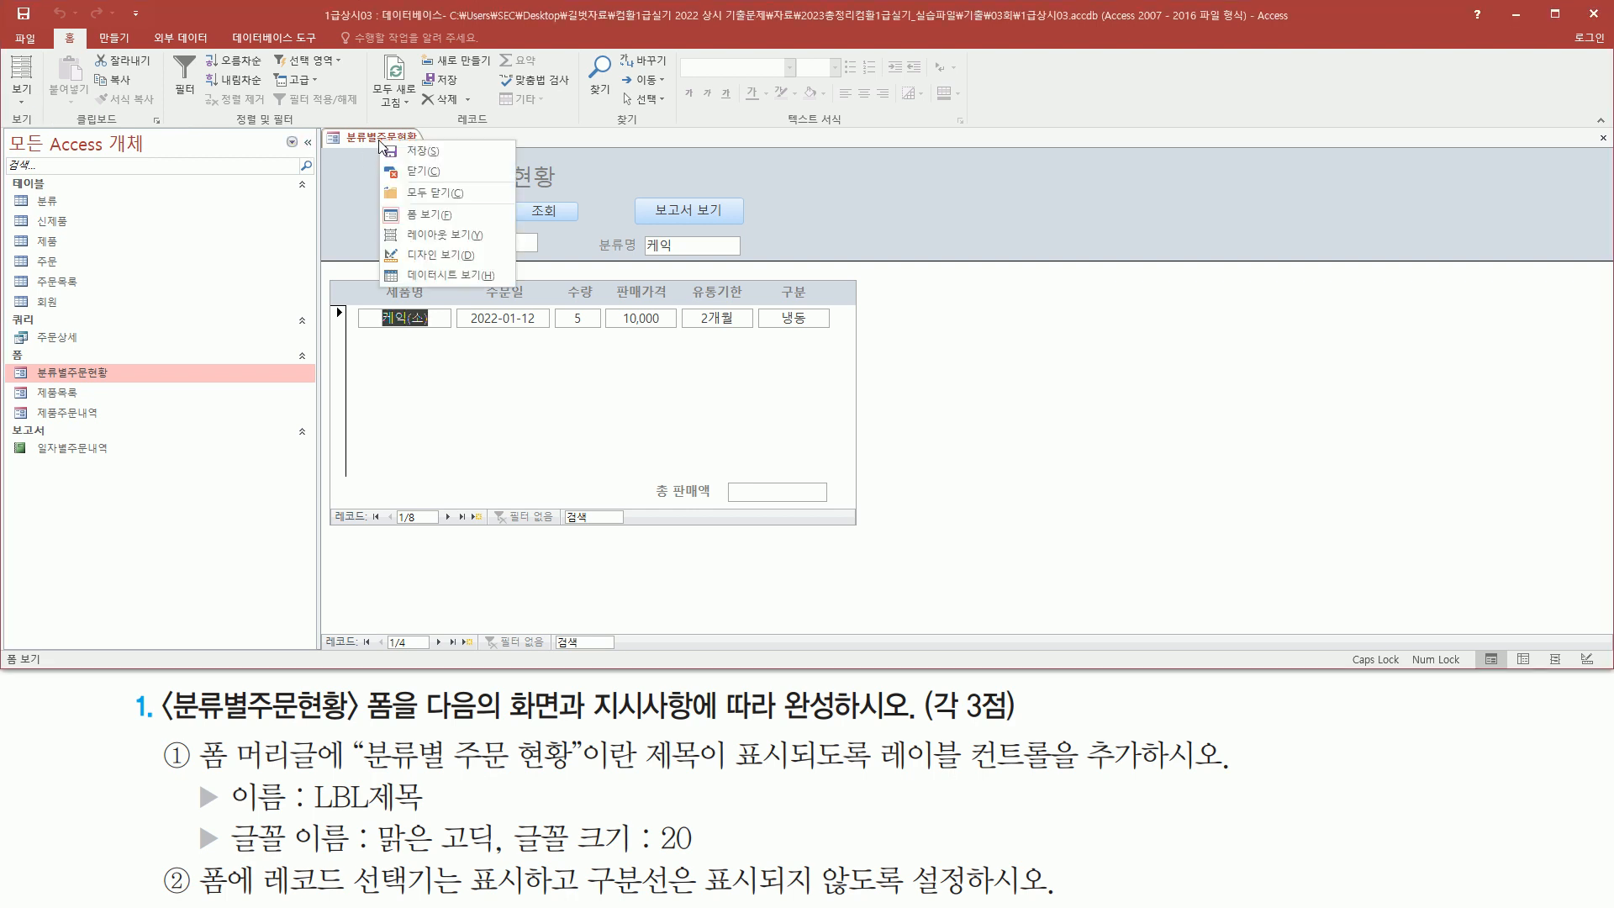
left_click(433, 254)
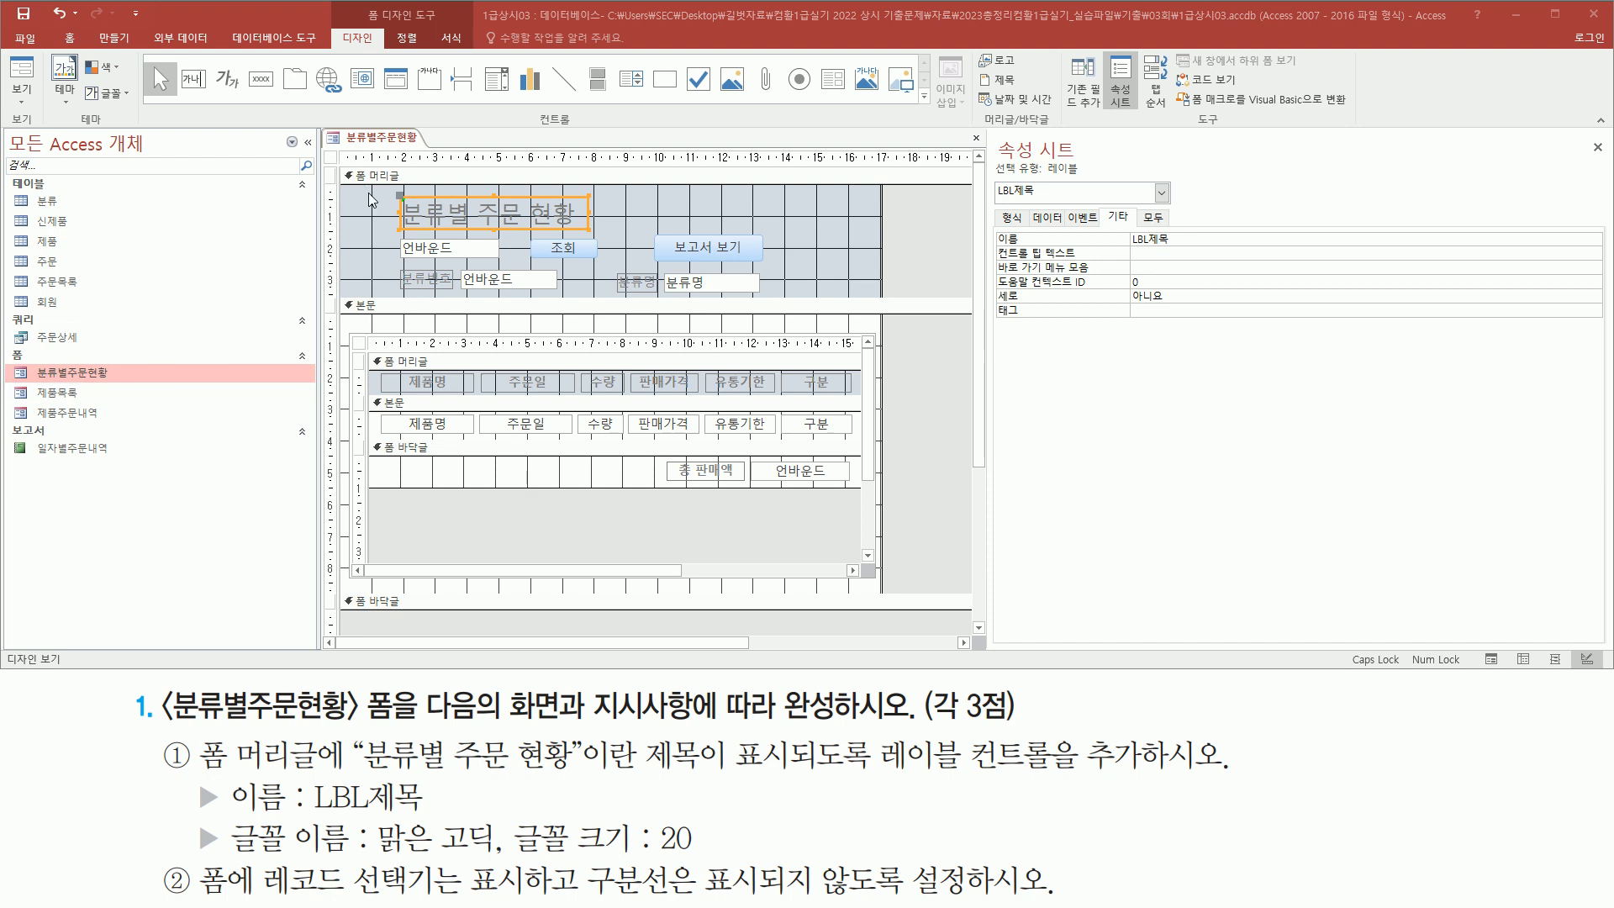
Select the whole form and set its Record Selectors property to 예
left_click(332, 158)
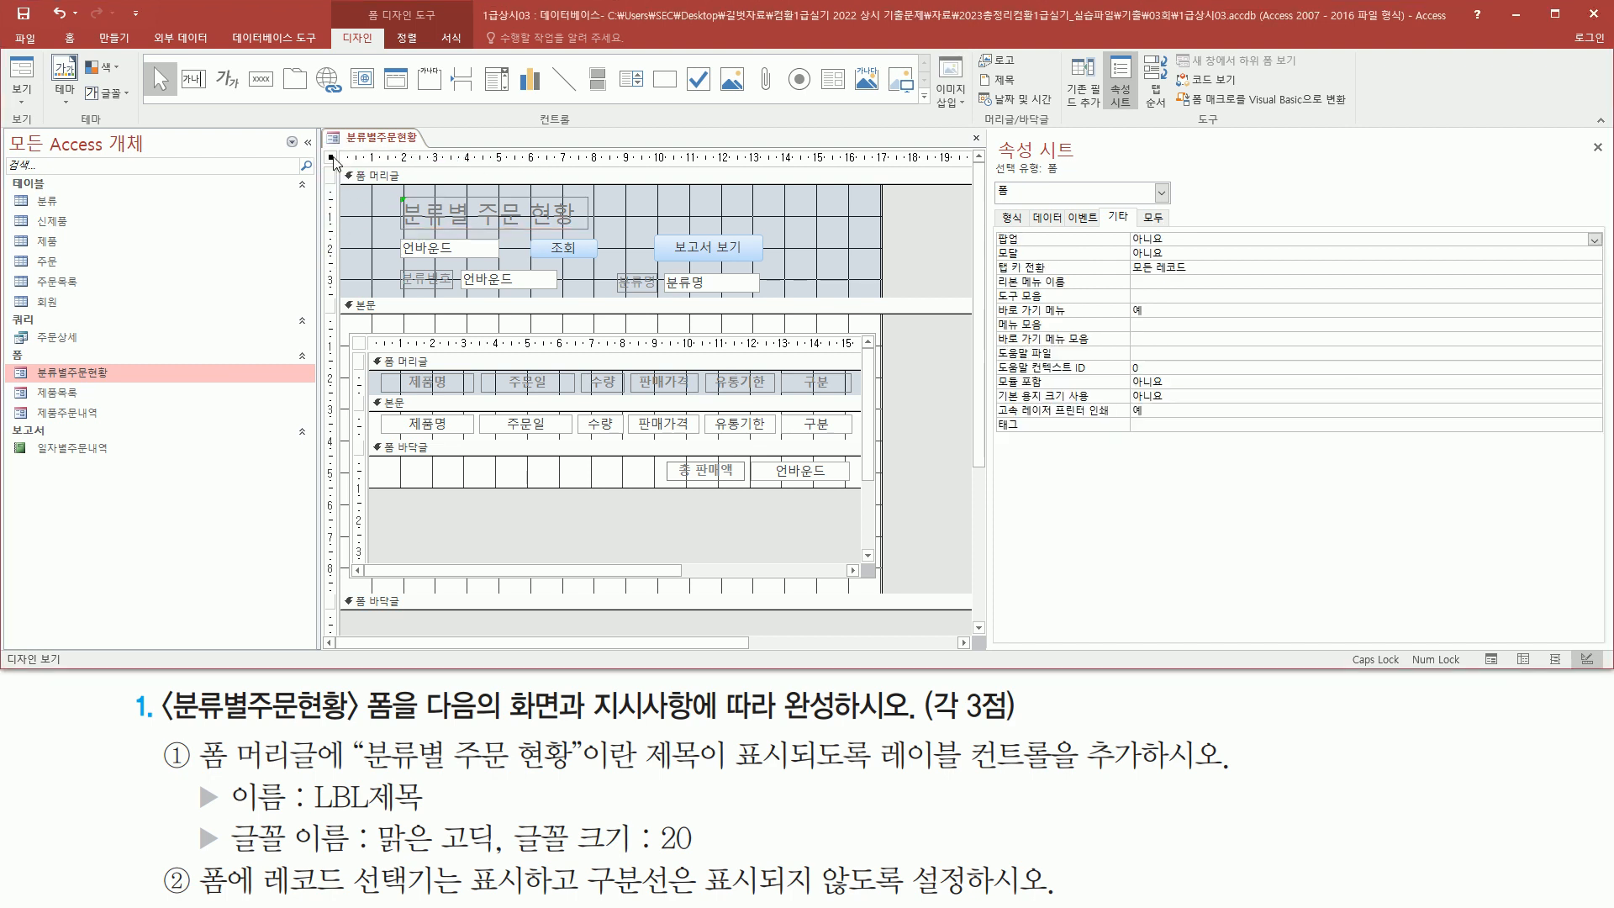
left_click(1012, 218)
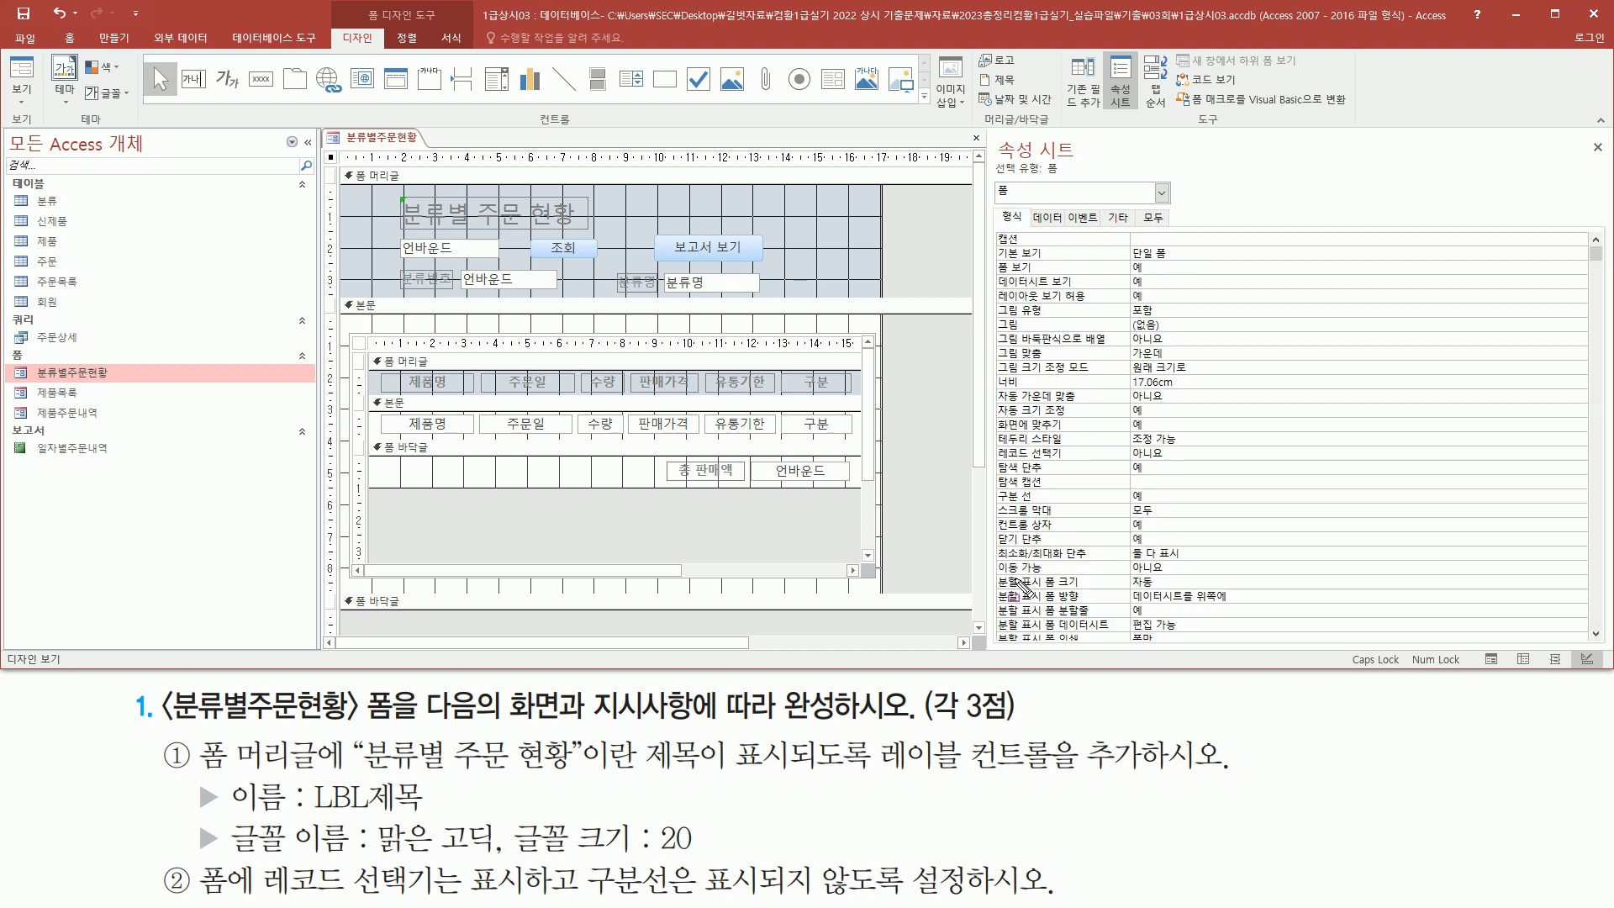
mouse_move(995, 438)
left_mouse_down()
mouse_move(1035, 464)
mouse_move(1076, 462)
left_mouse_up()
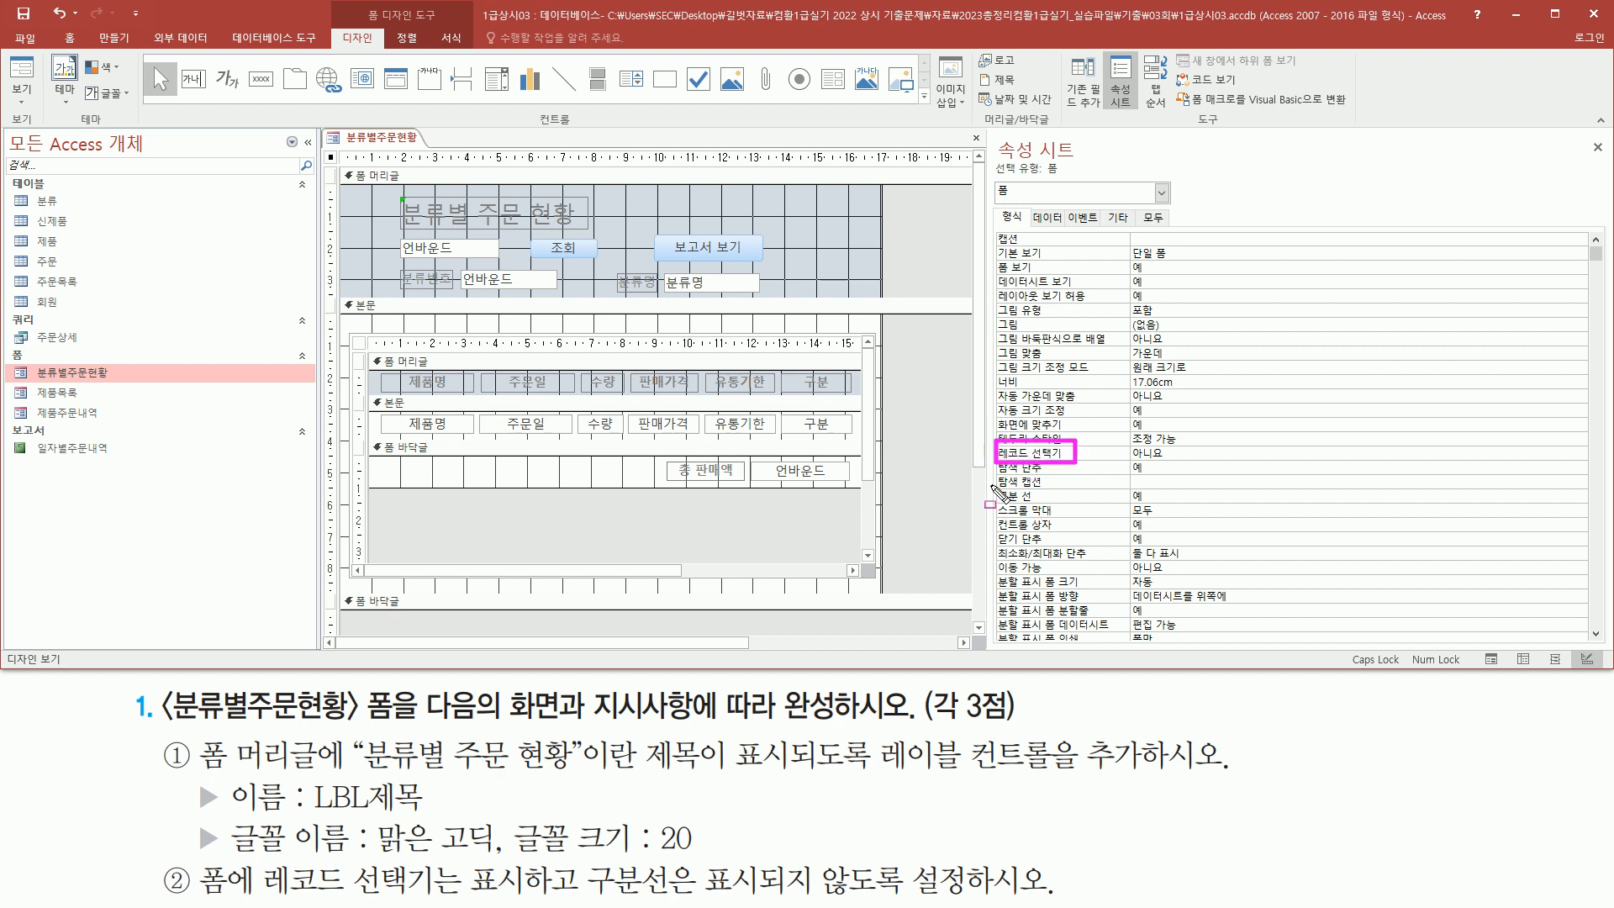
left_click_drag(994, 481, 1053, 509)
key("Escape")
left_click(1166, 455)
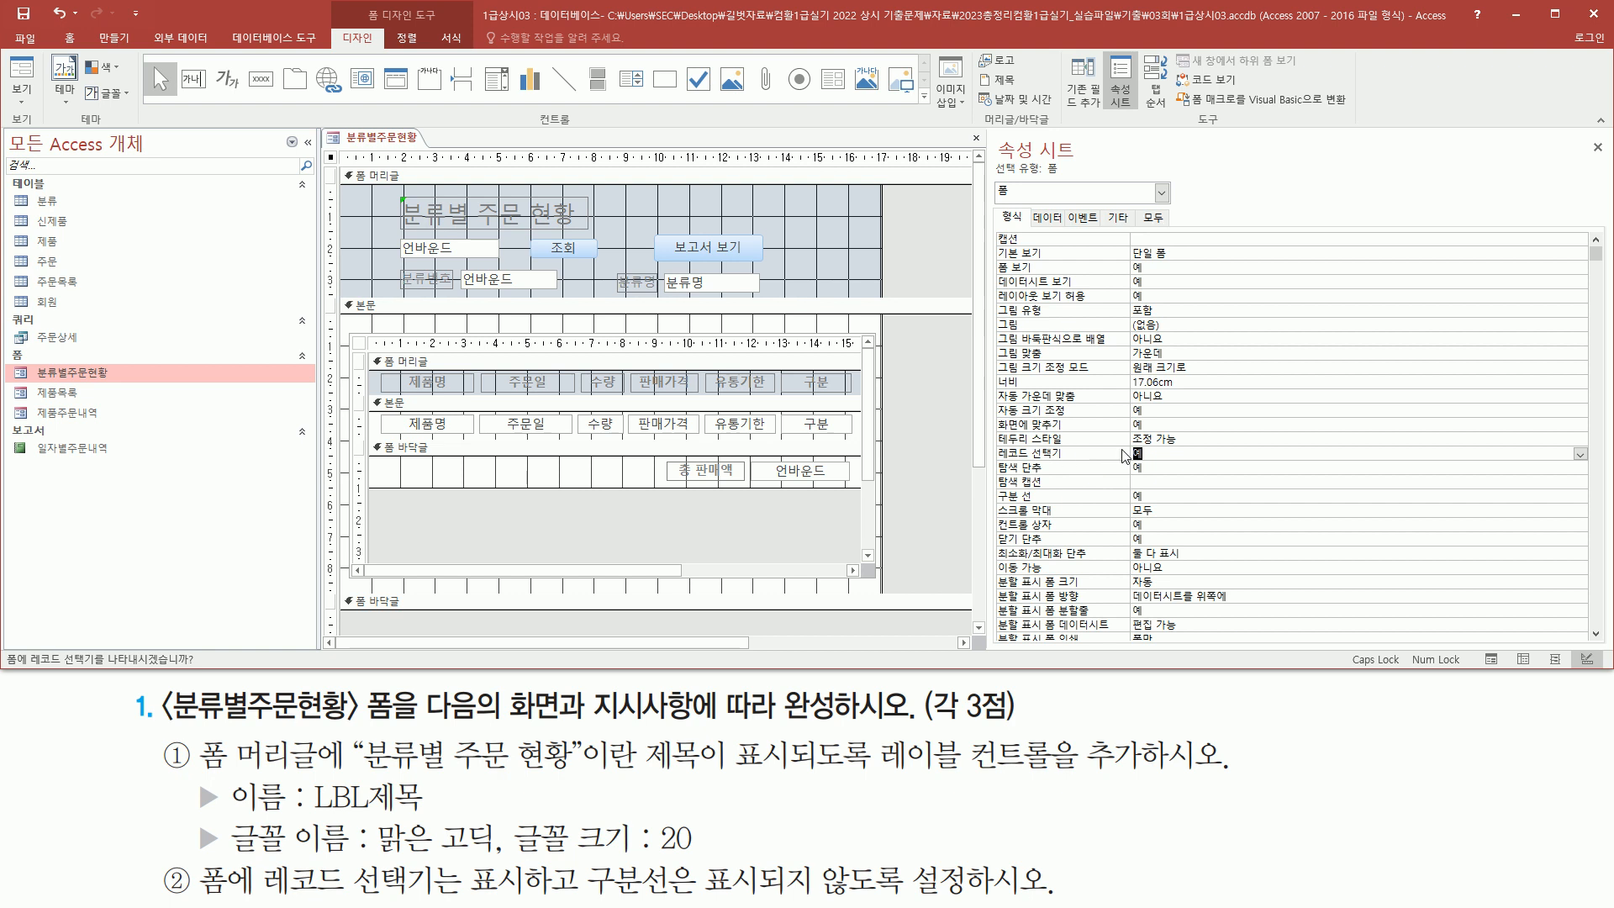
Set the form's Dividing Lines property to 아니요
left_click(1064, 499)
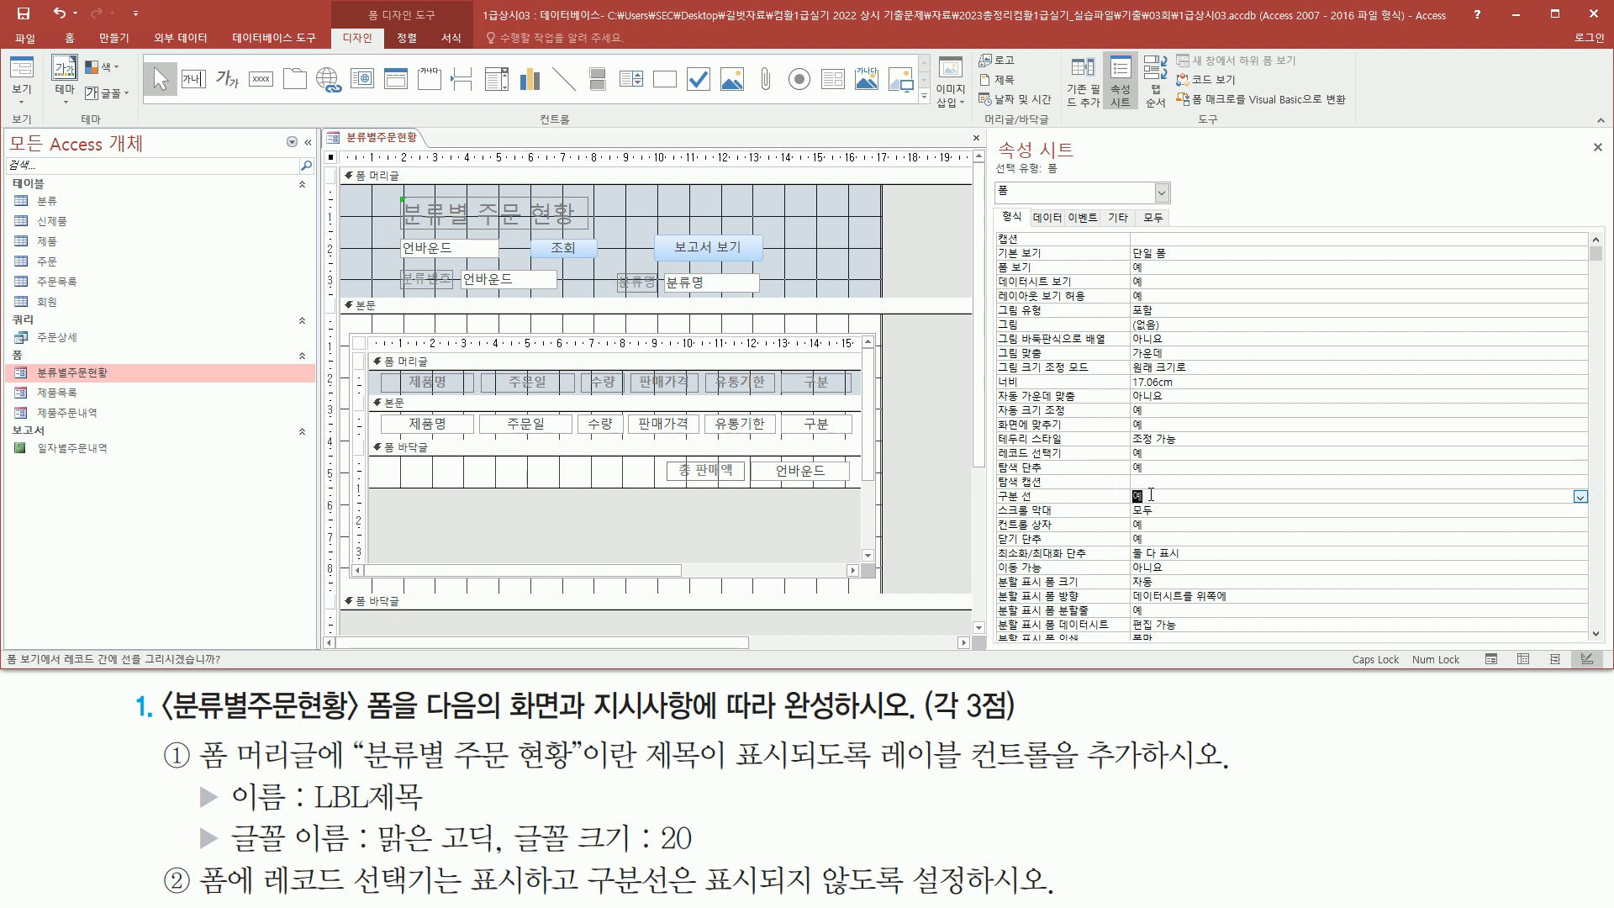
double_click(1151, 494)
left_click_drag(993, 438, 1151, 465)
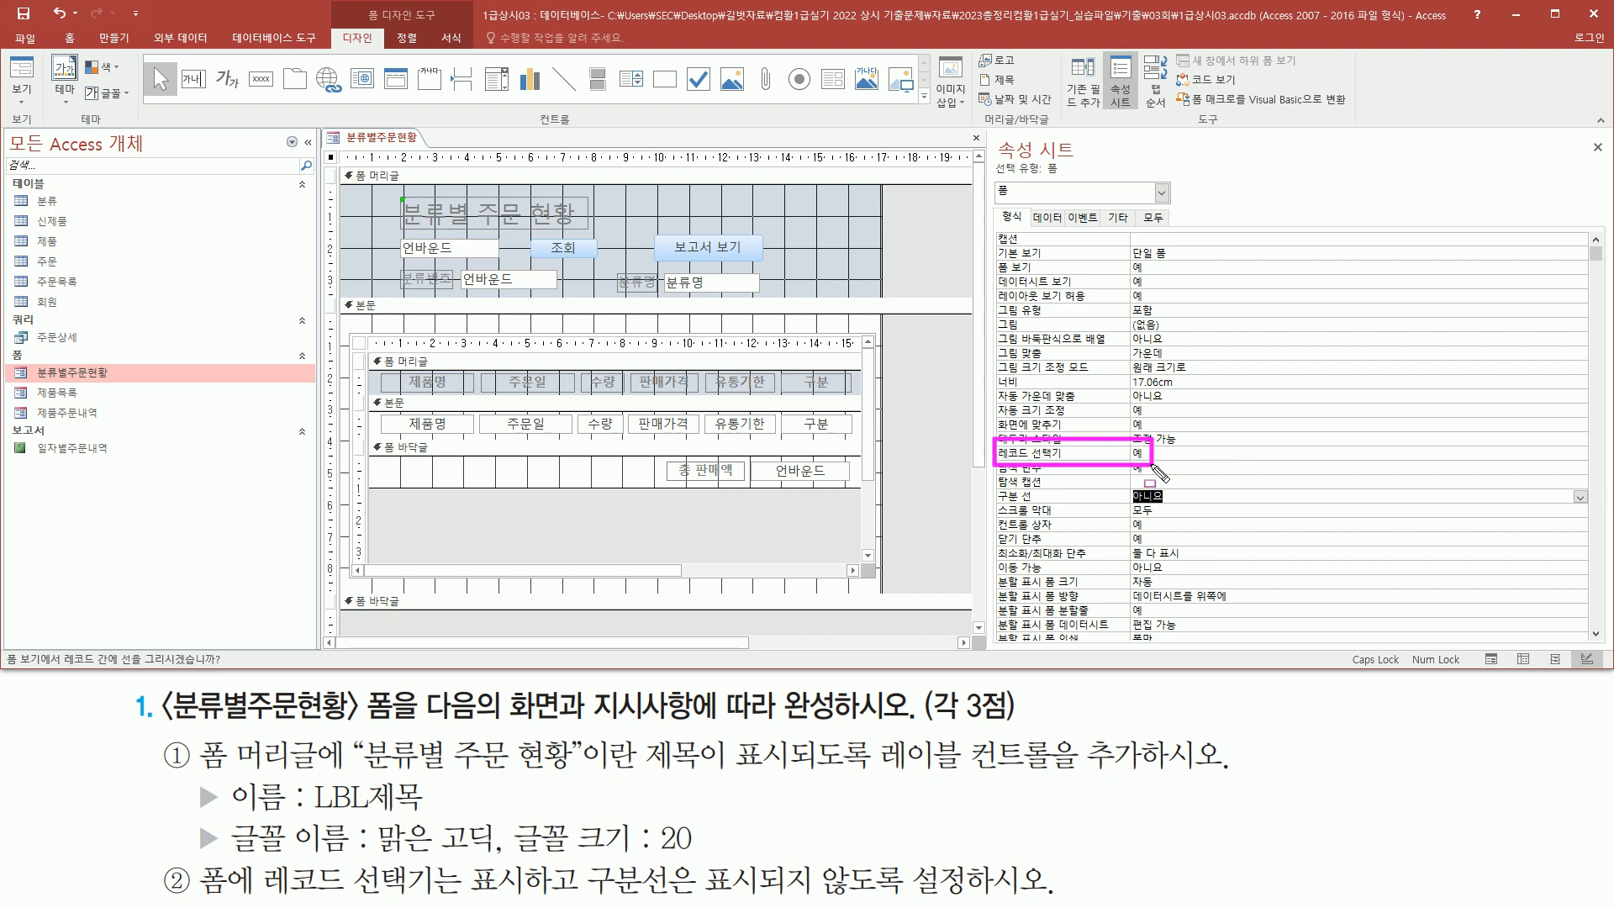
mouse_move(994, 481)
left_mouse_down()
mouse_move(1093, 512)
mouse_move(1174, 505)
left_mouse_up()
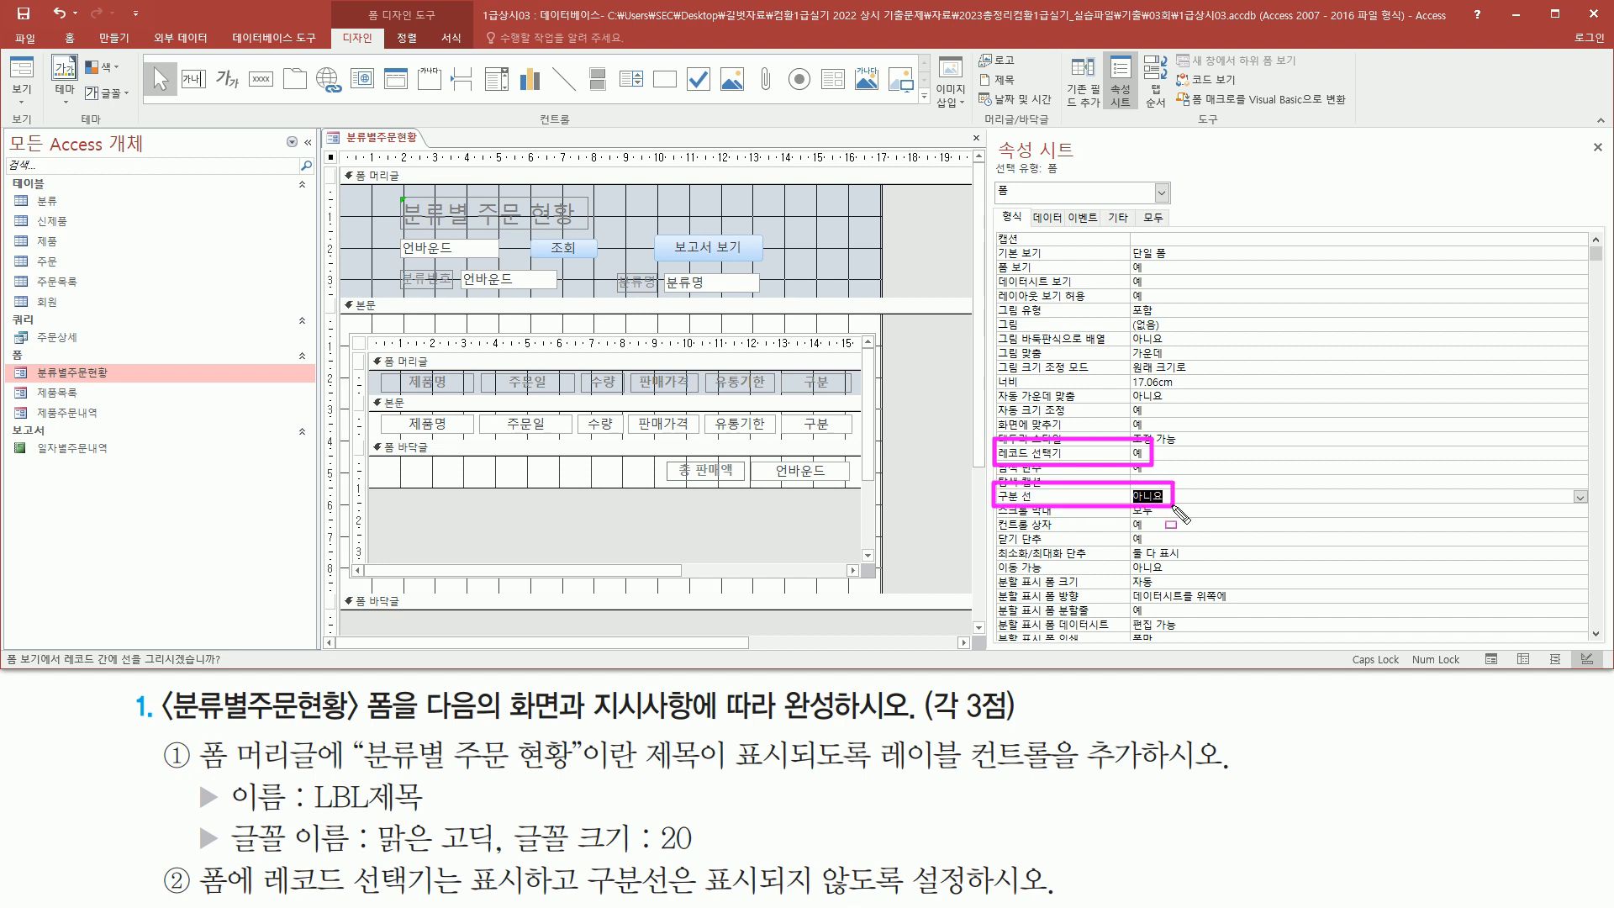
key("Escape")
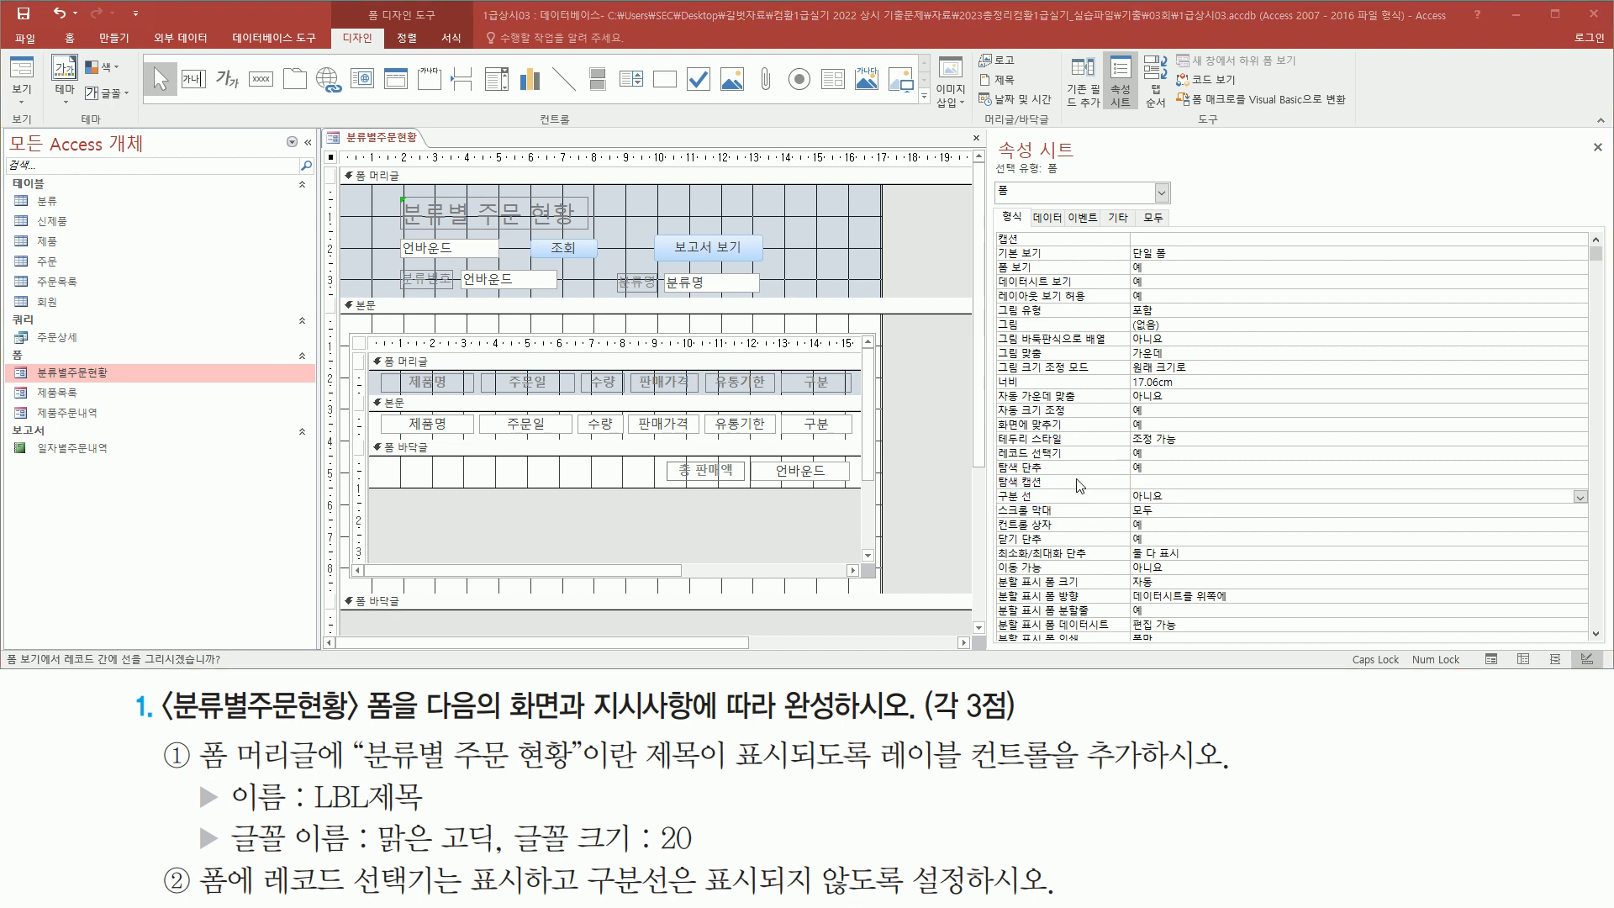
Switch to Form view to check the record selector and the missing dividing line
left_click(23, 74)
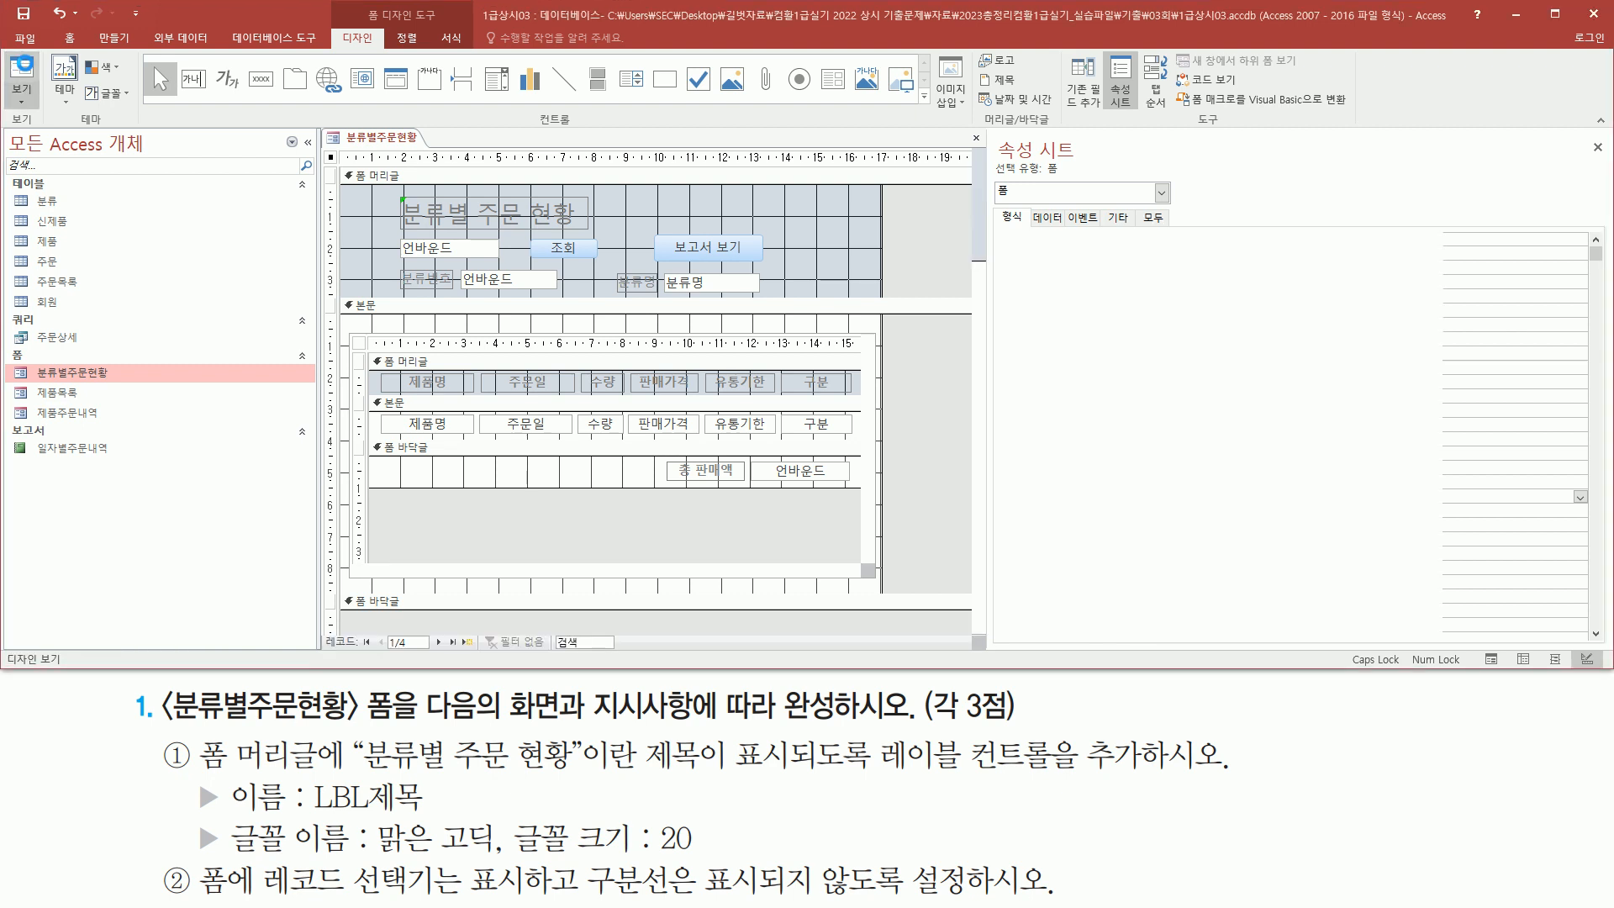
left_click_drag(322, 260, 340, 637)
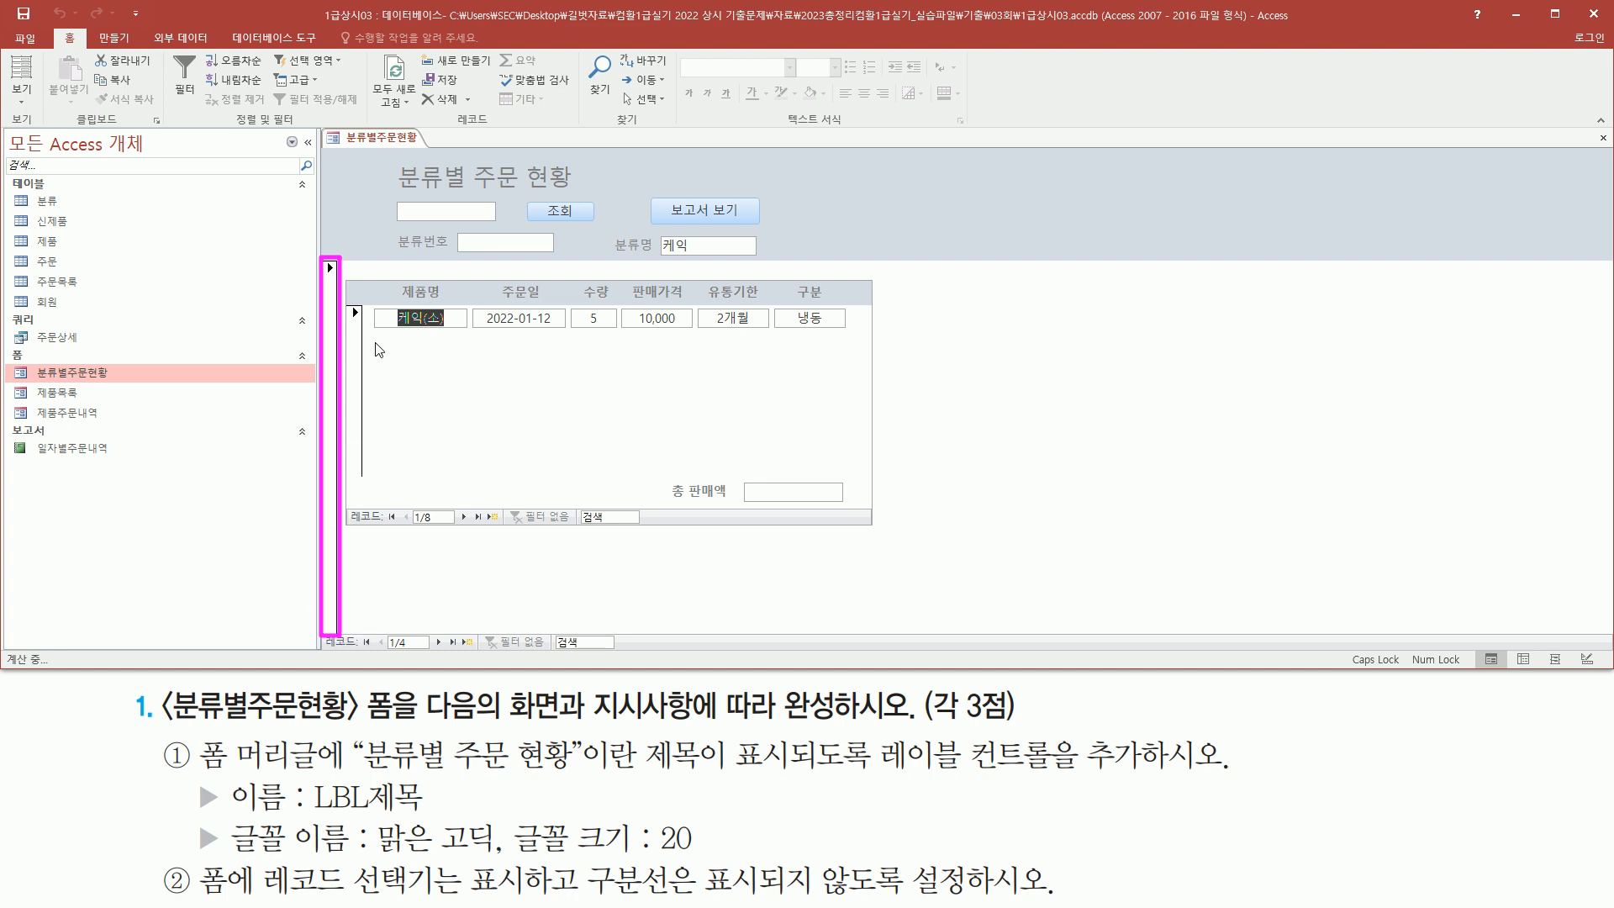
key("Escape")
mouse_move(322, 260)
left_mouse_down()
mouse_move(741, 289)
mouse_move(1053, 256)
mouse_move(1570, 260)
left_mouse_up()
key("Escape")
left_click(849, 216)
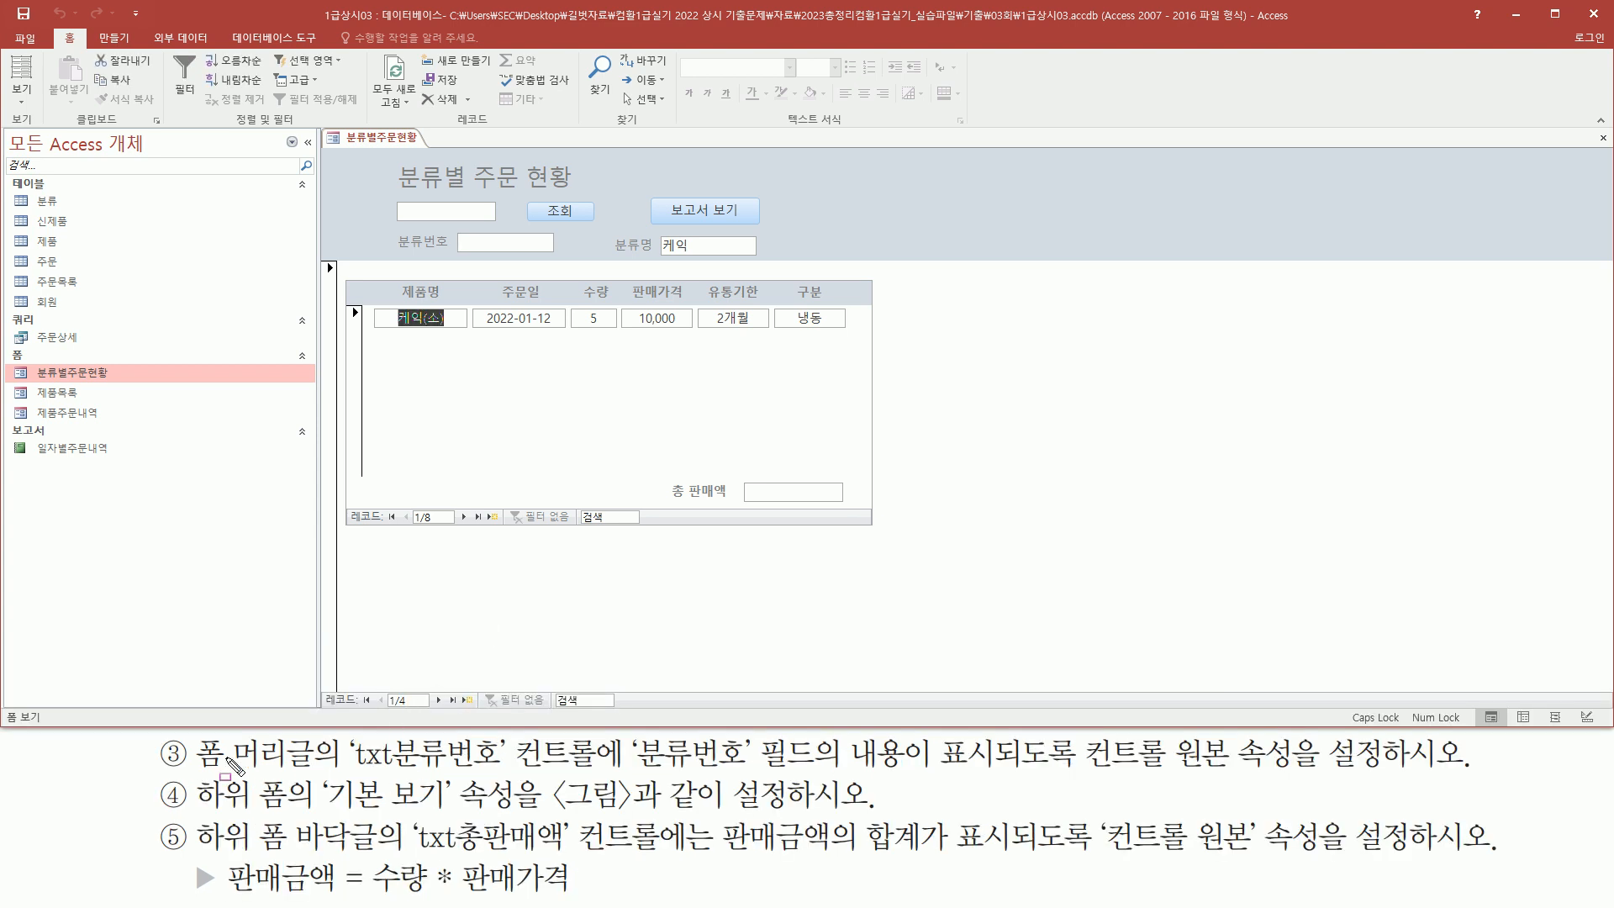
Switch back to Design view to work on the header's 분류번호 text box
mouse_move(194, 735)
left_mouse_down()
mouse_move(312, 773)
mouse_move(588, 768)
left_mouse_up()
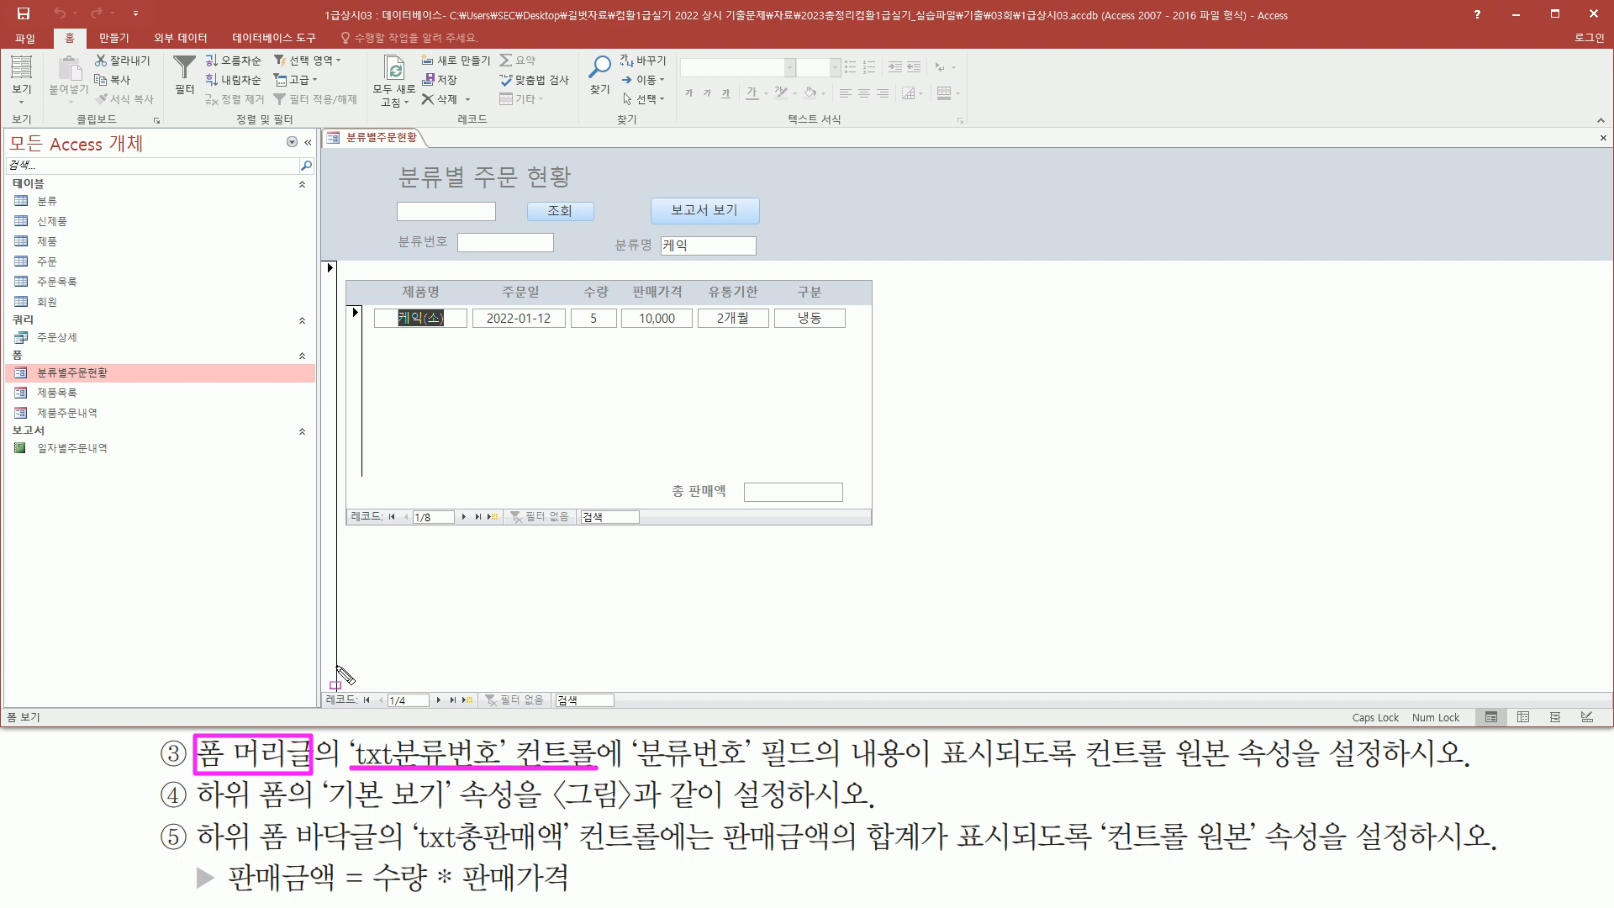
left_click_drag(398, 251, 558, 256)
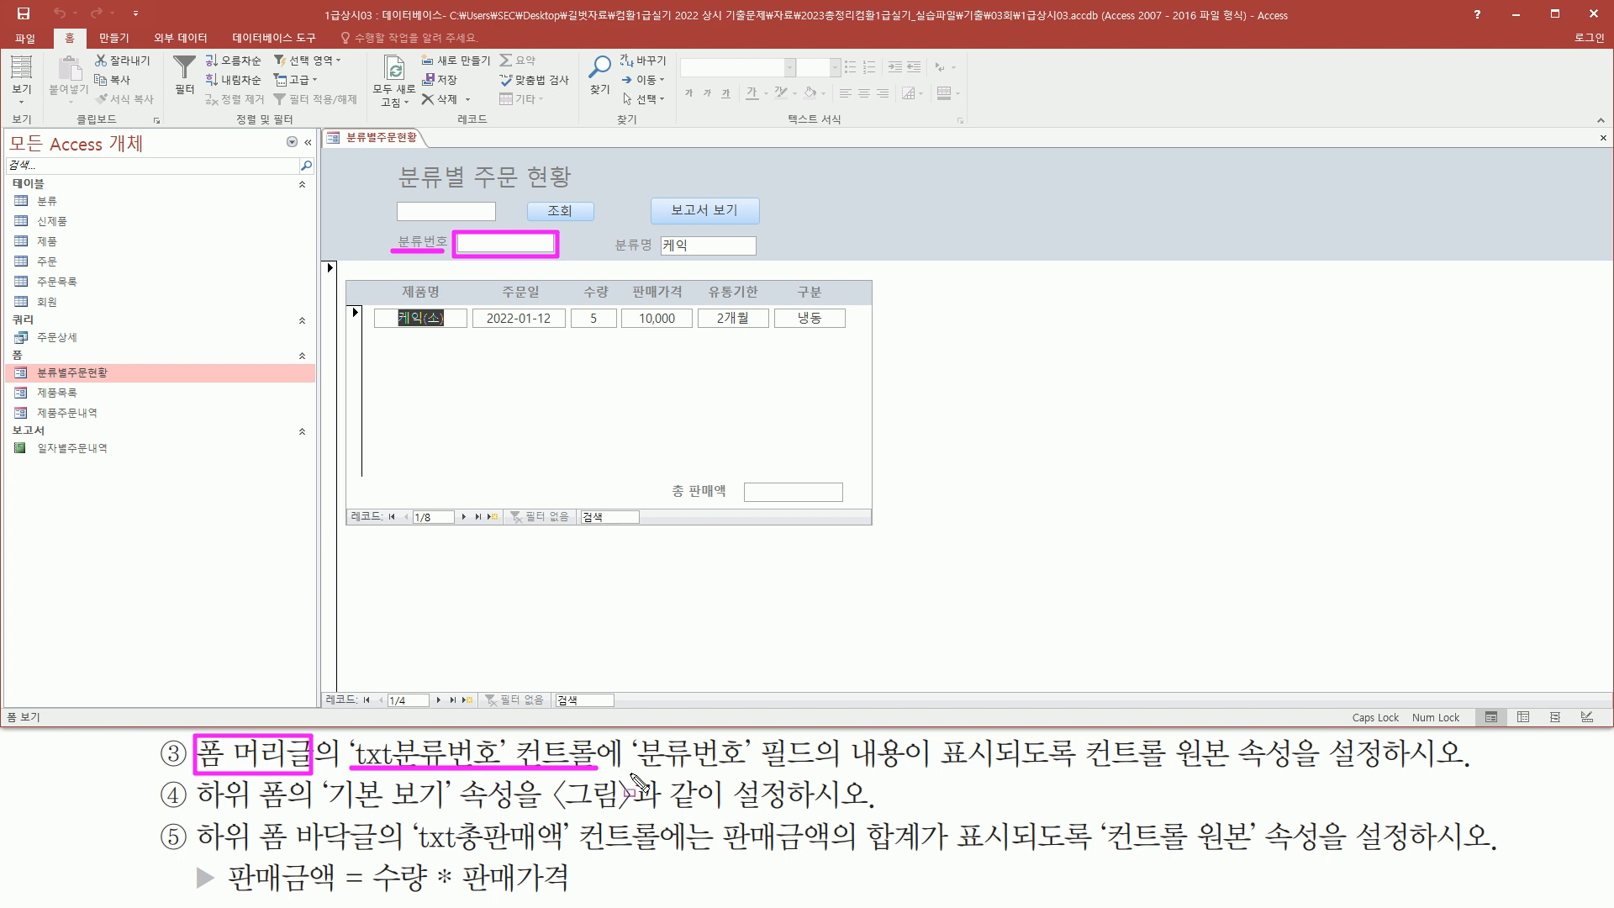
left_click_drag(632, 767, 935, 768)
left_click_drag(1058, 768, 1394, 768)
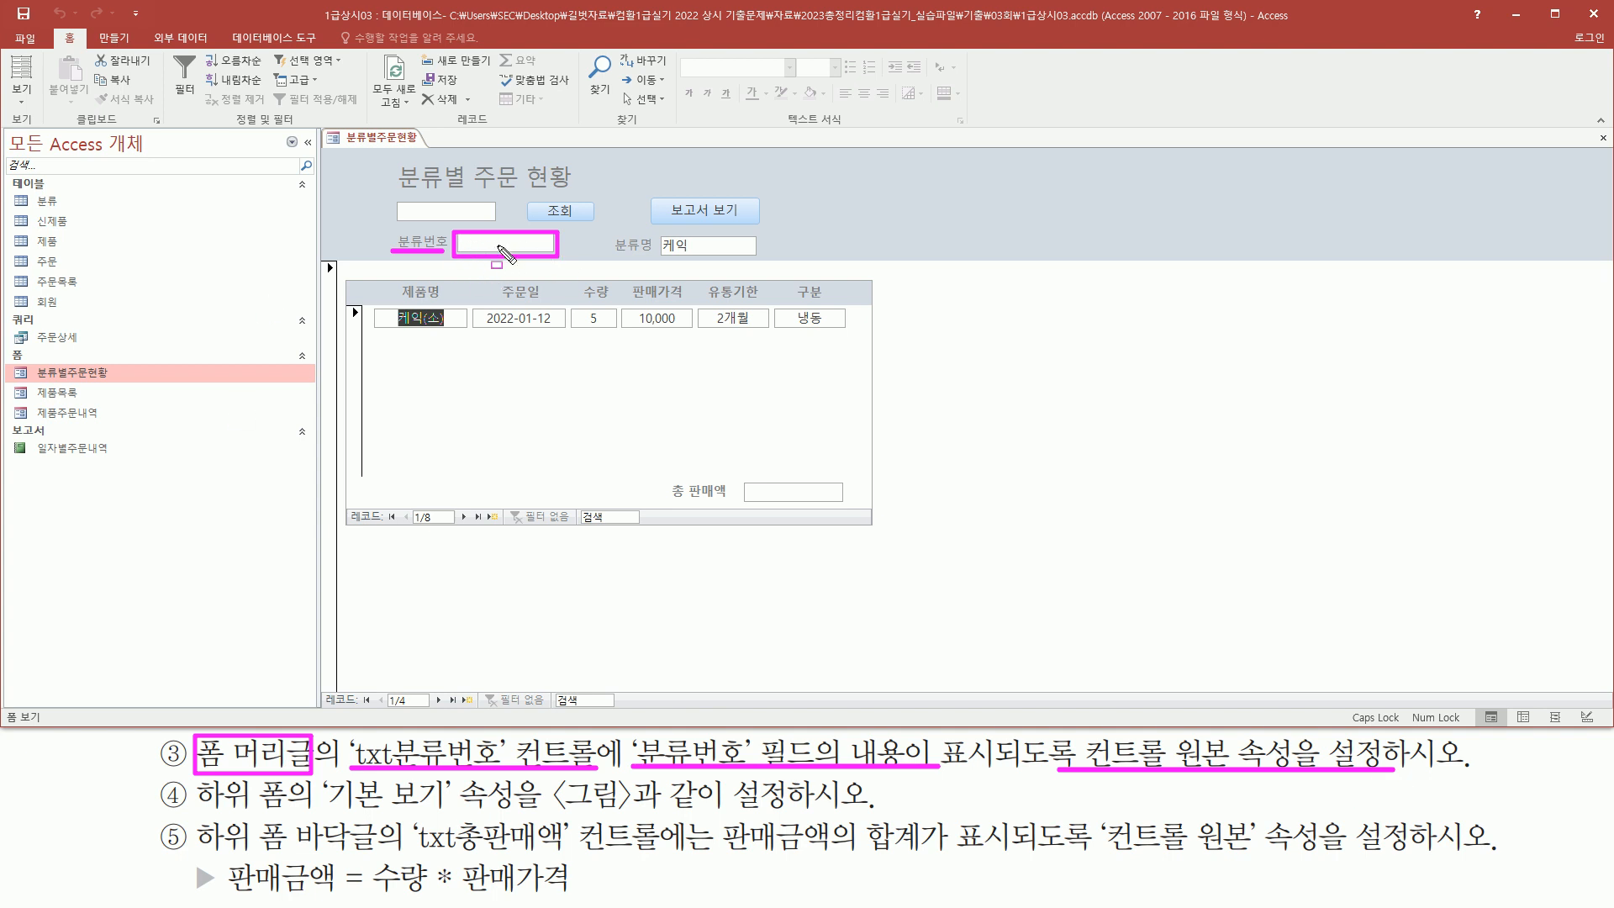
key("Escape")
left_click(356, 145)
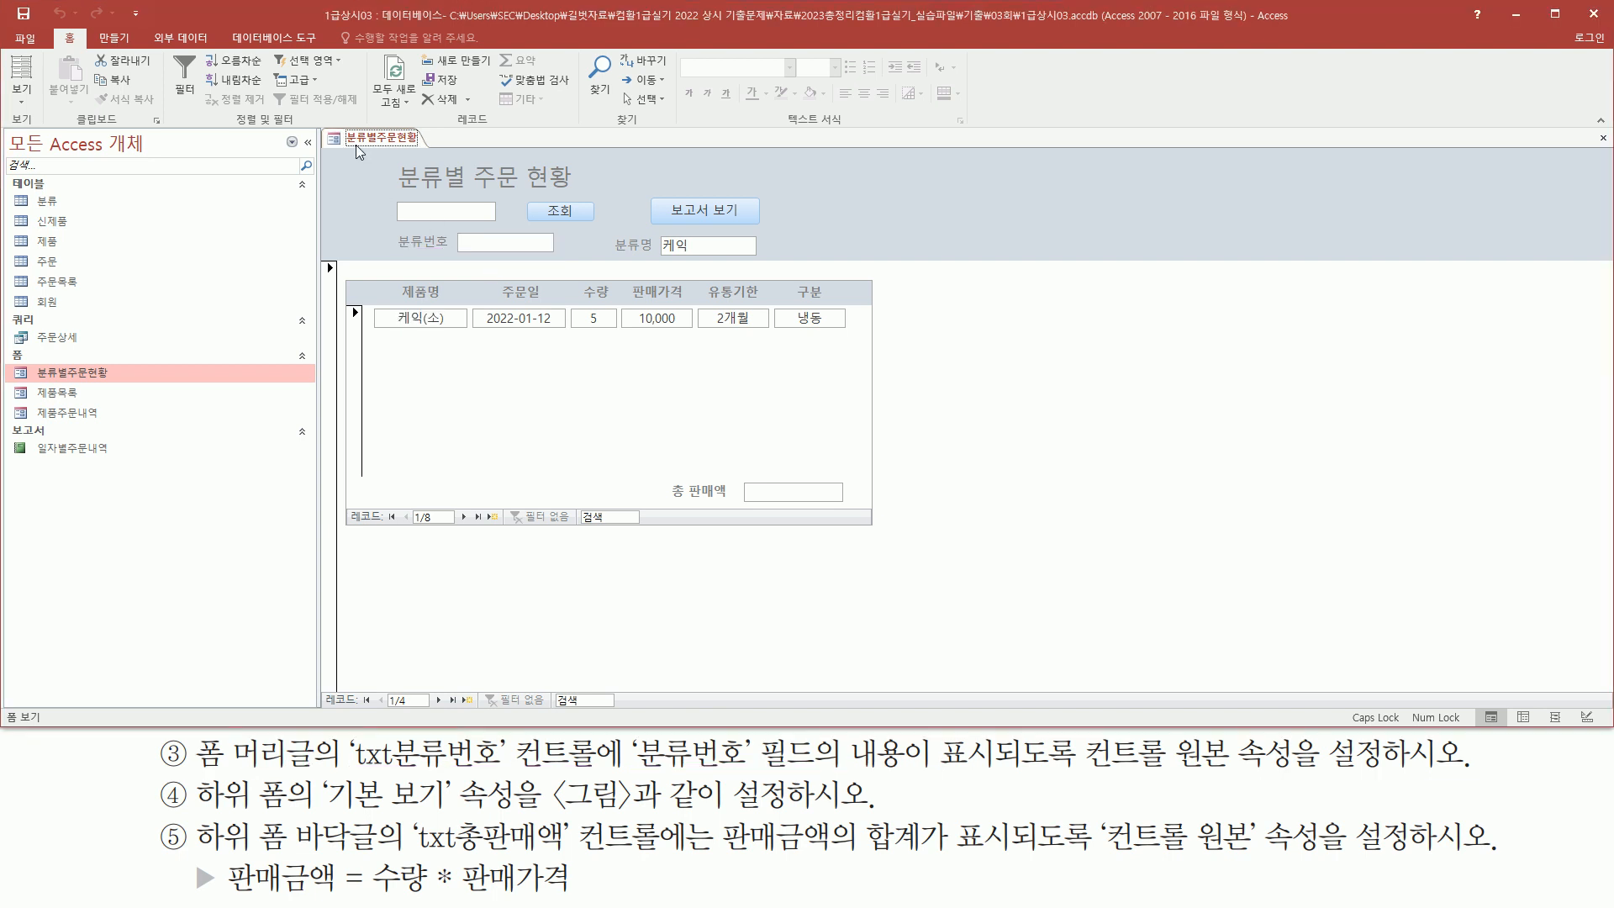
right_click(356, 144)
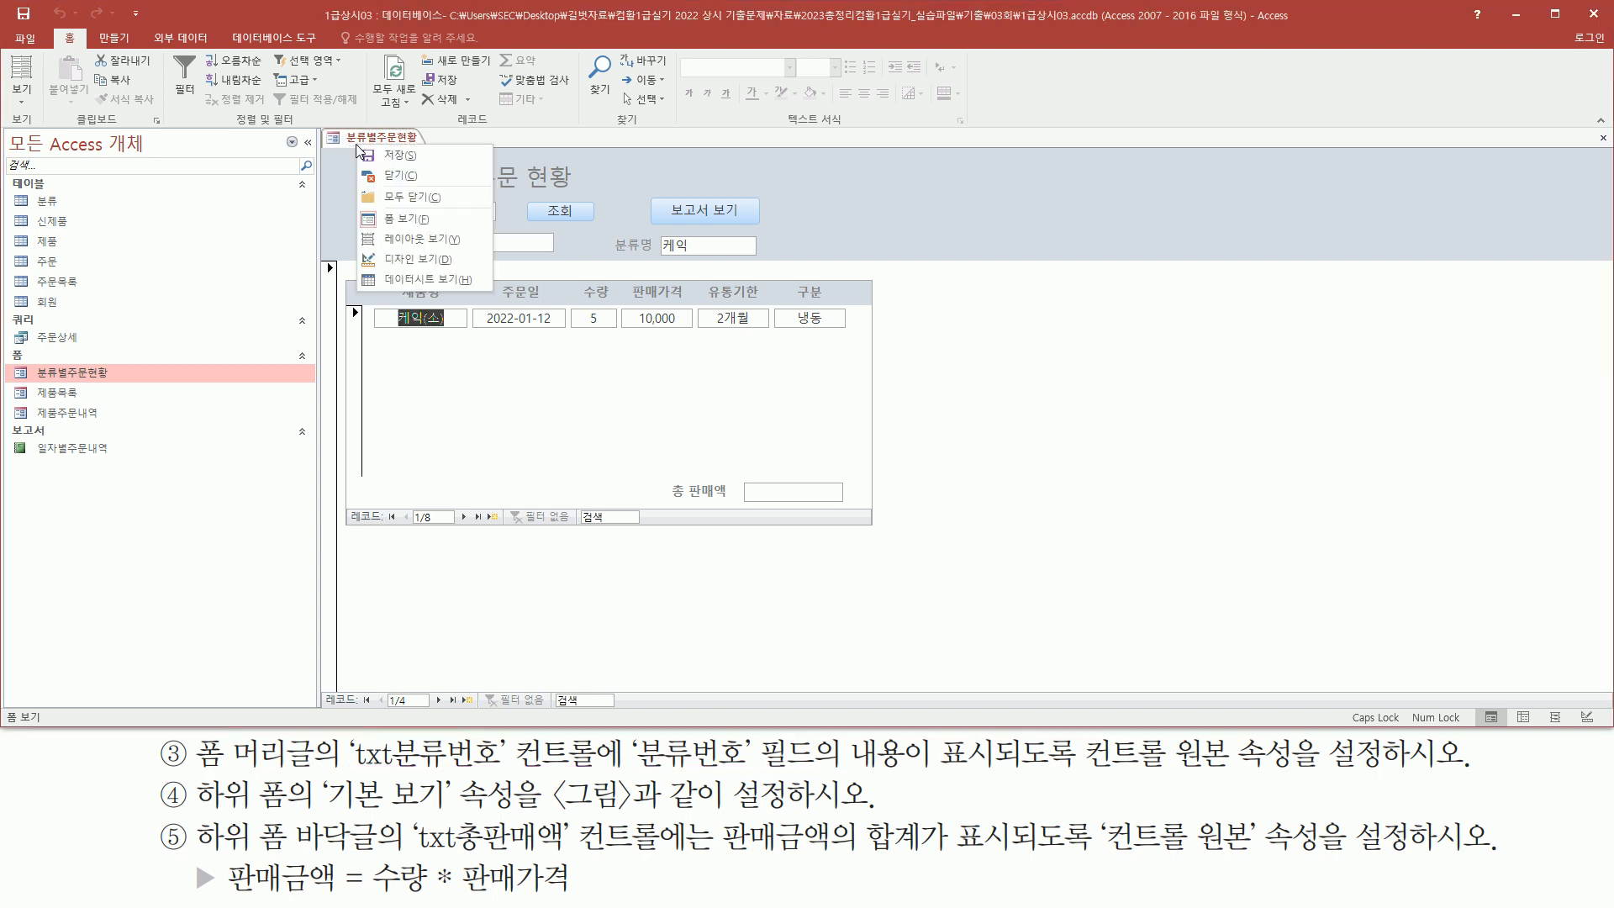
left_click(402, 261)
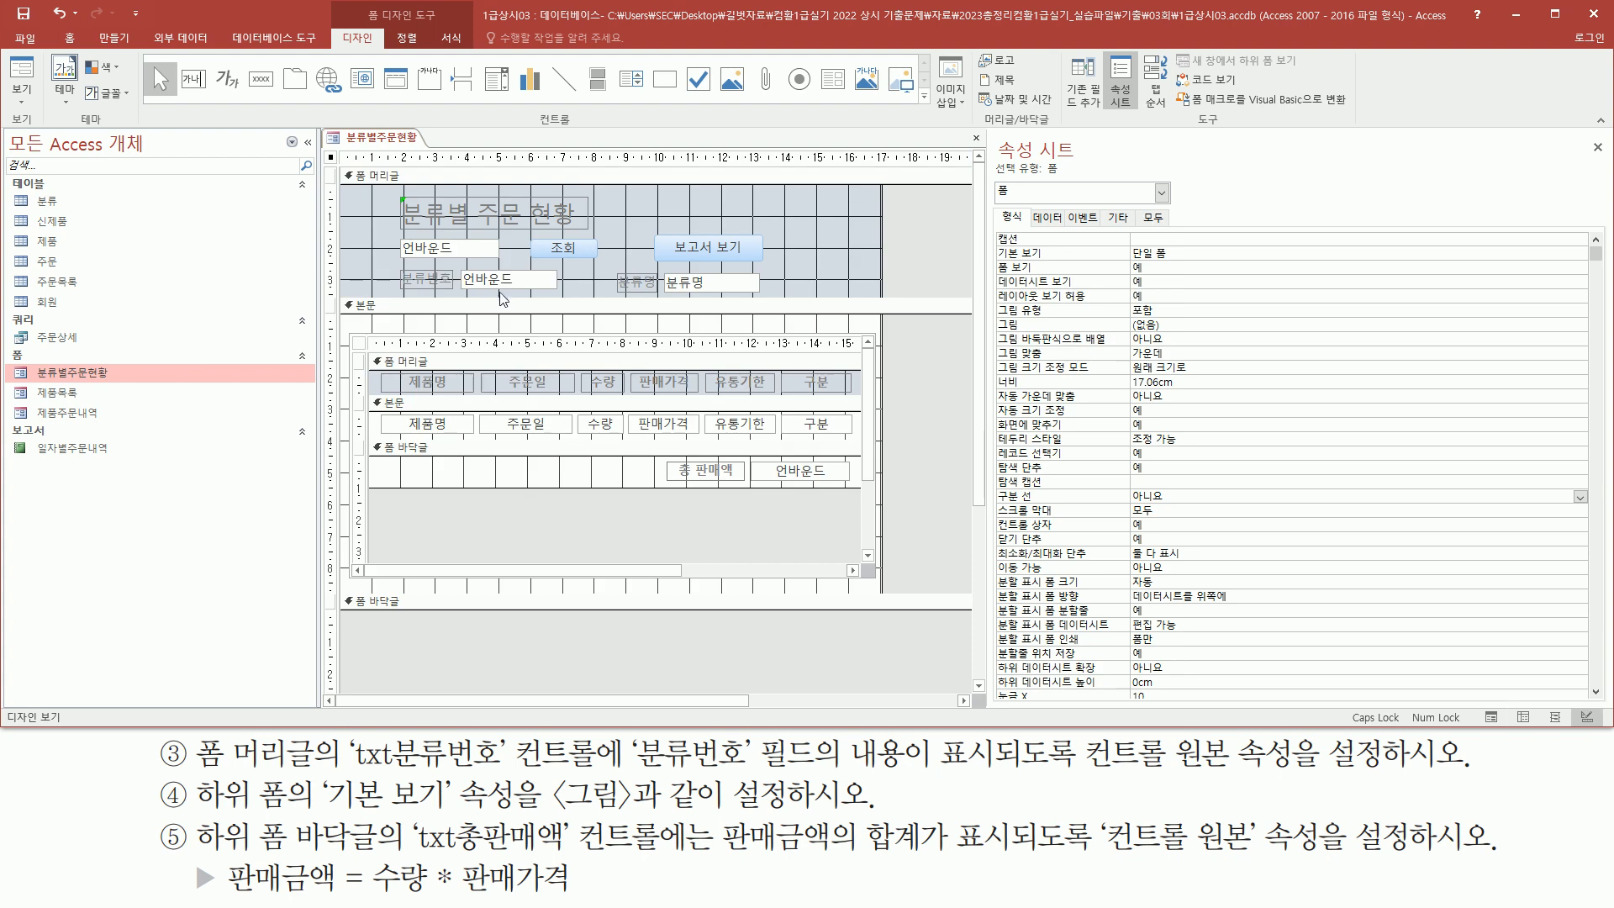
Set the Control Source of the txt분류번호 text box to the 분류번호 field
left_click(510, 285)
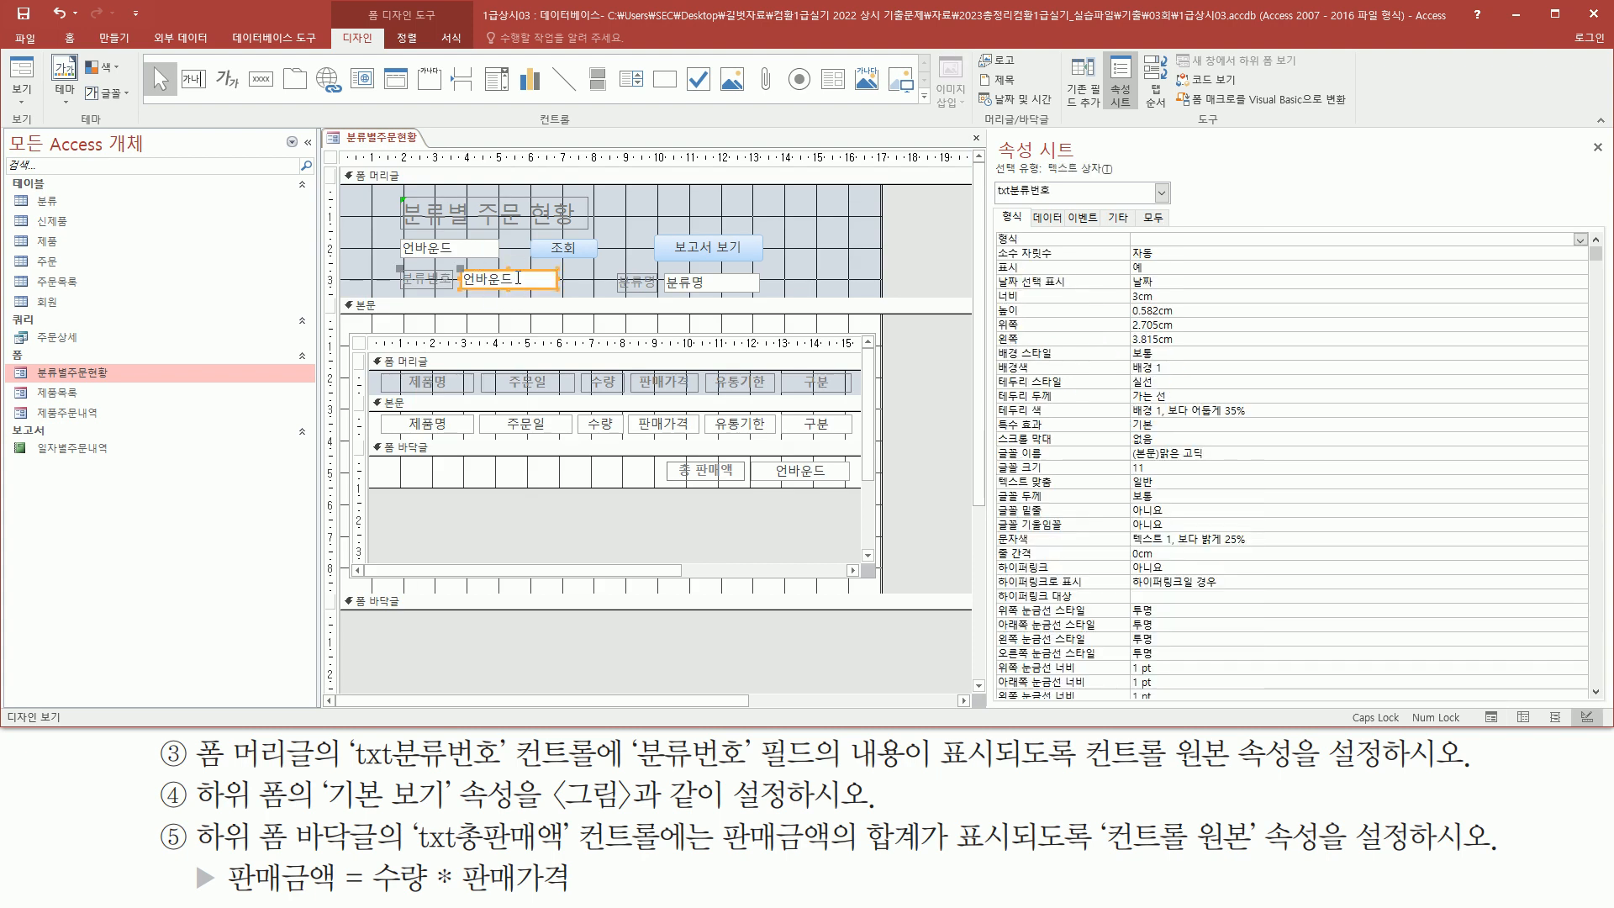
left_click_drag(988, 175, 1061, 203)
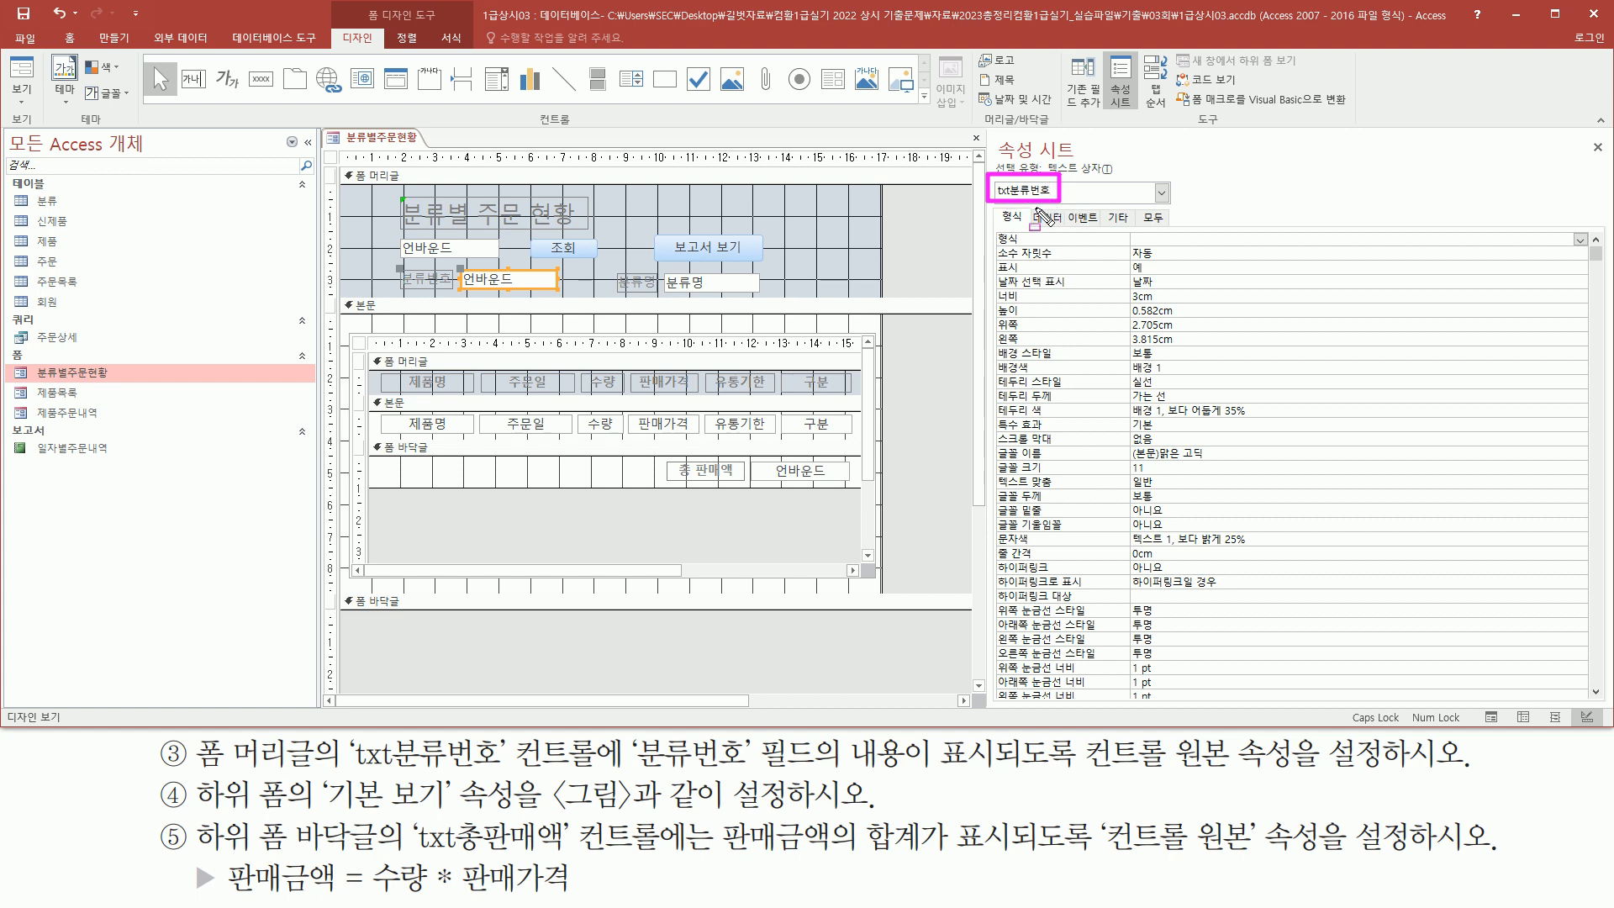
mouse_move(1031, 202)
left_mouse_down()
mouse_move(1072, 230)
mouse_move(1015, 248)
mouse_move(1224, 248)
left_mouse_up()
left_click(1046, 220)
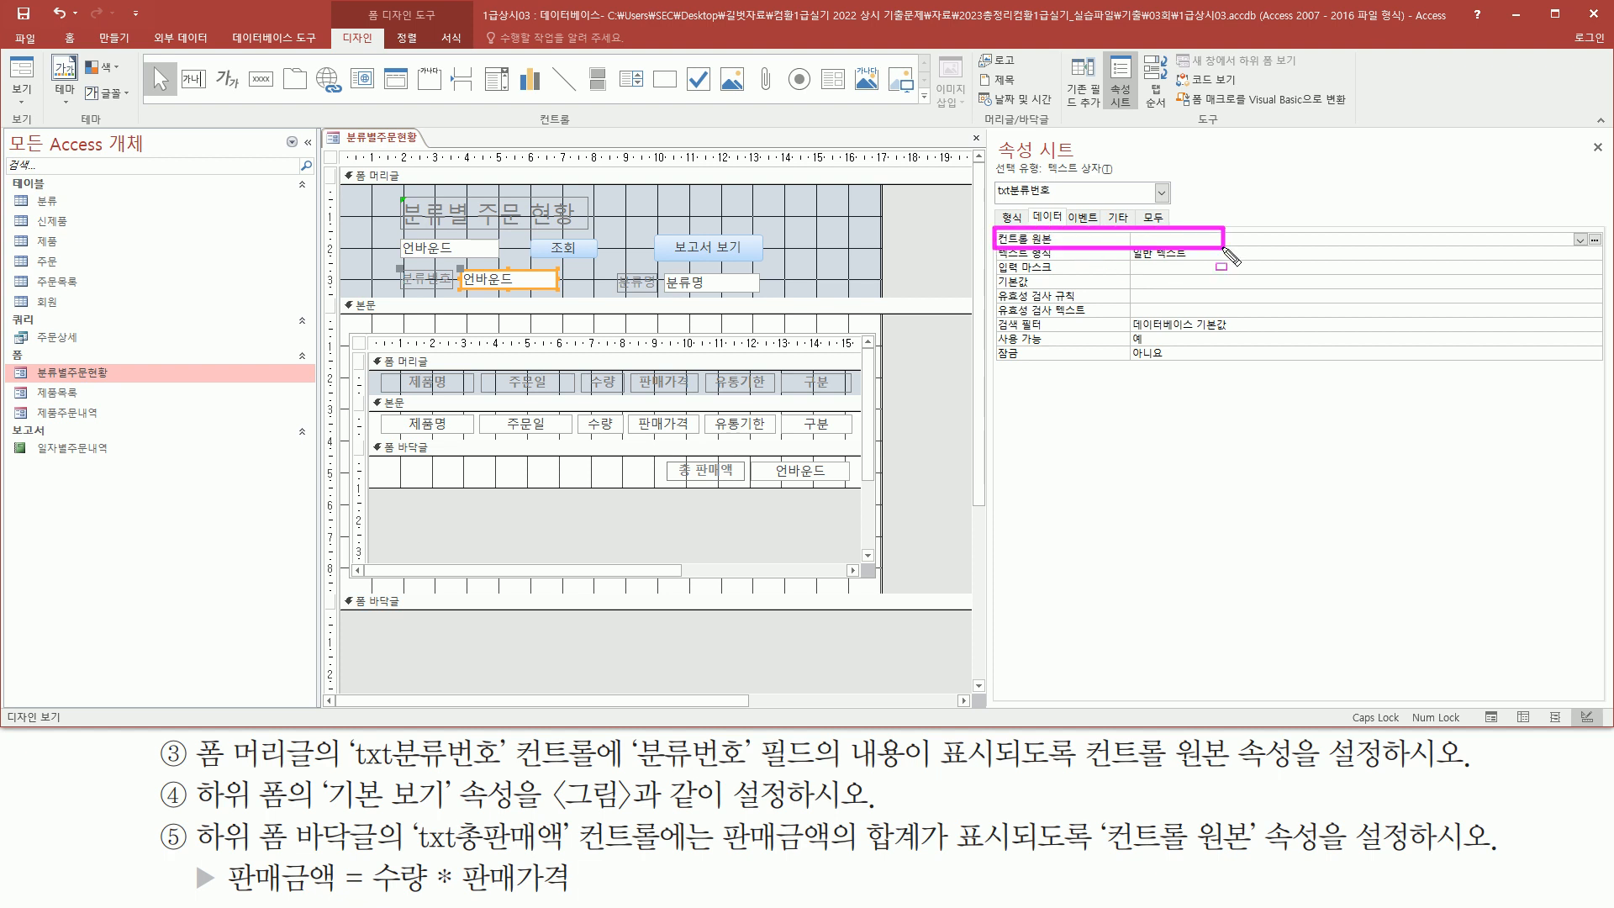
key("Escape")
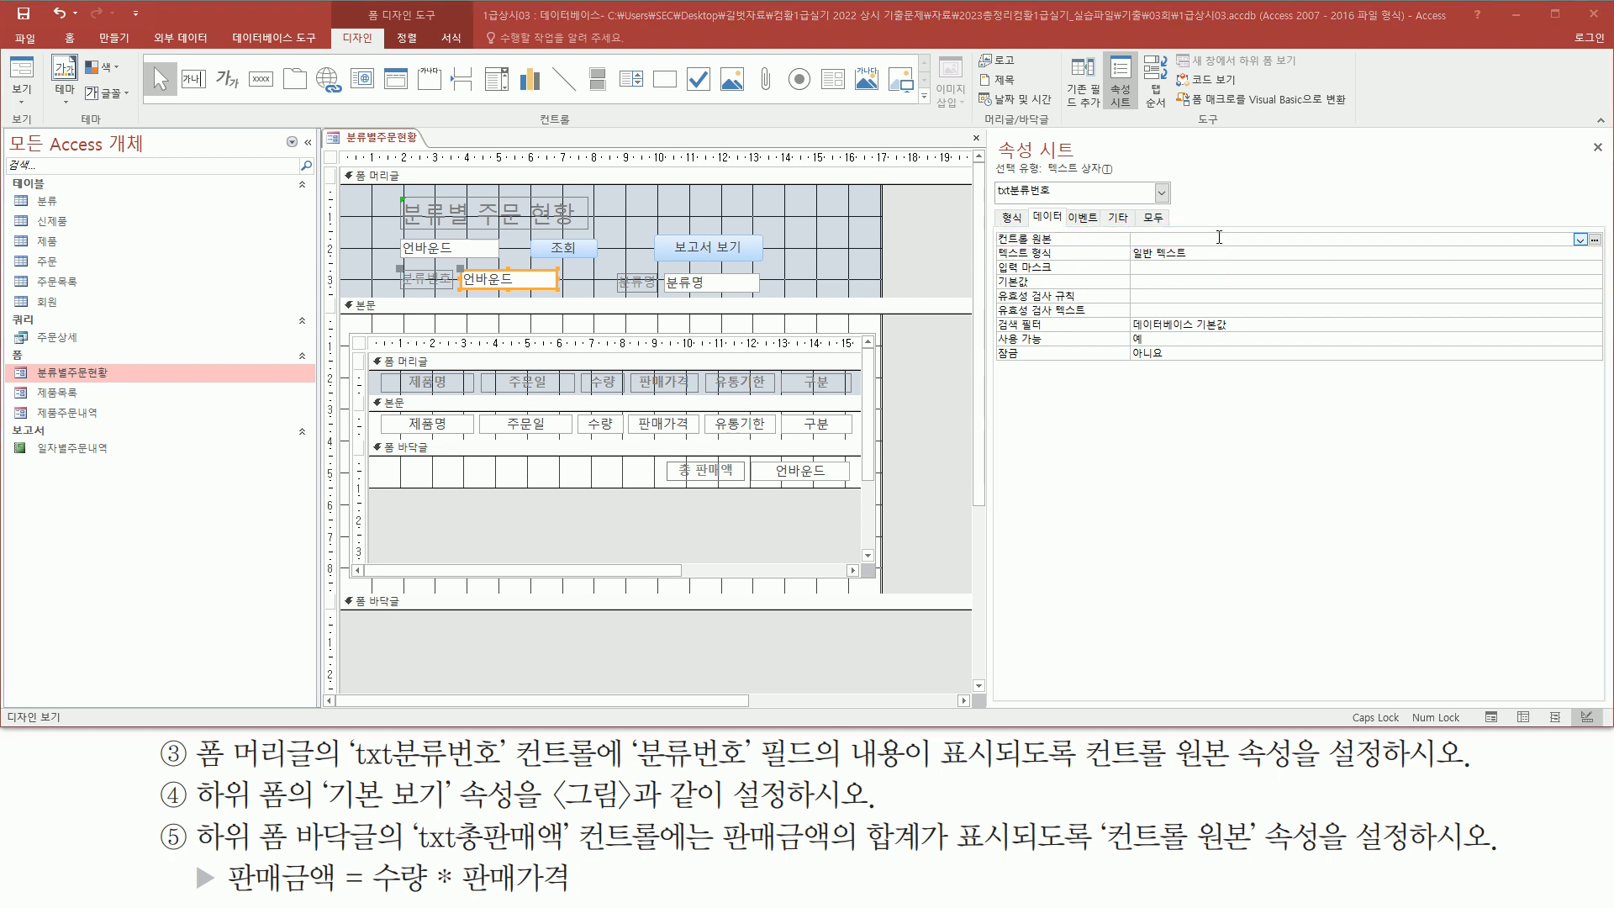
left_click(1580, 239)
left_click(1417, 254)
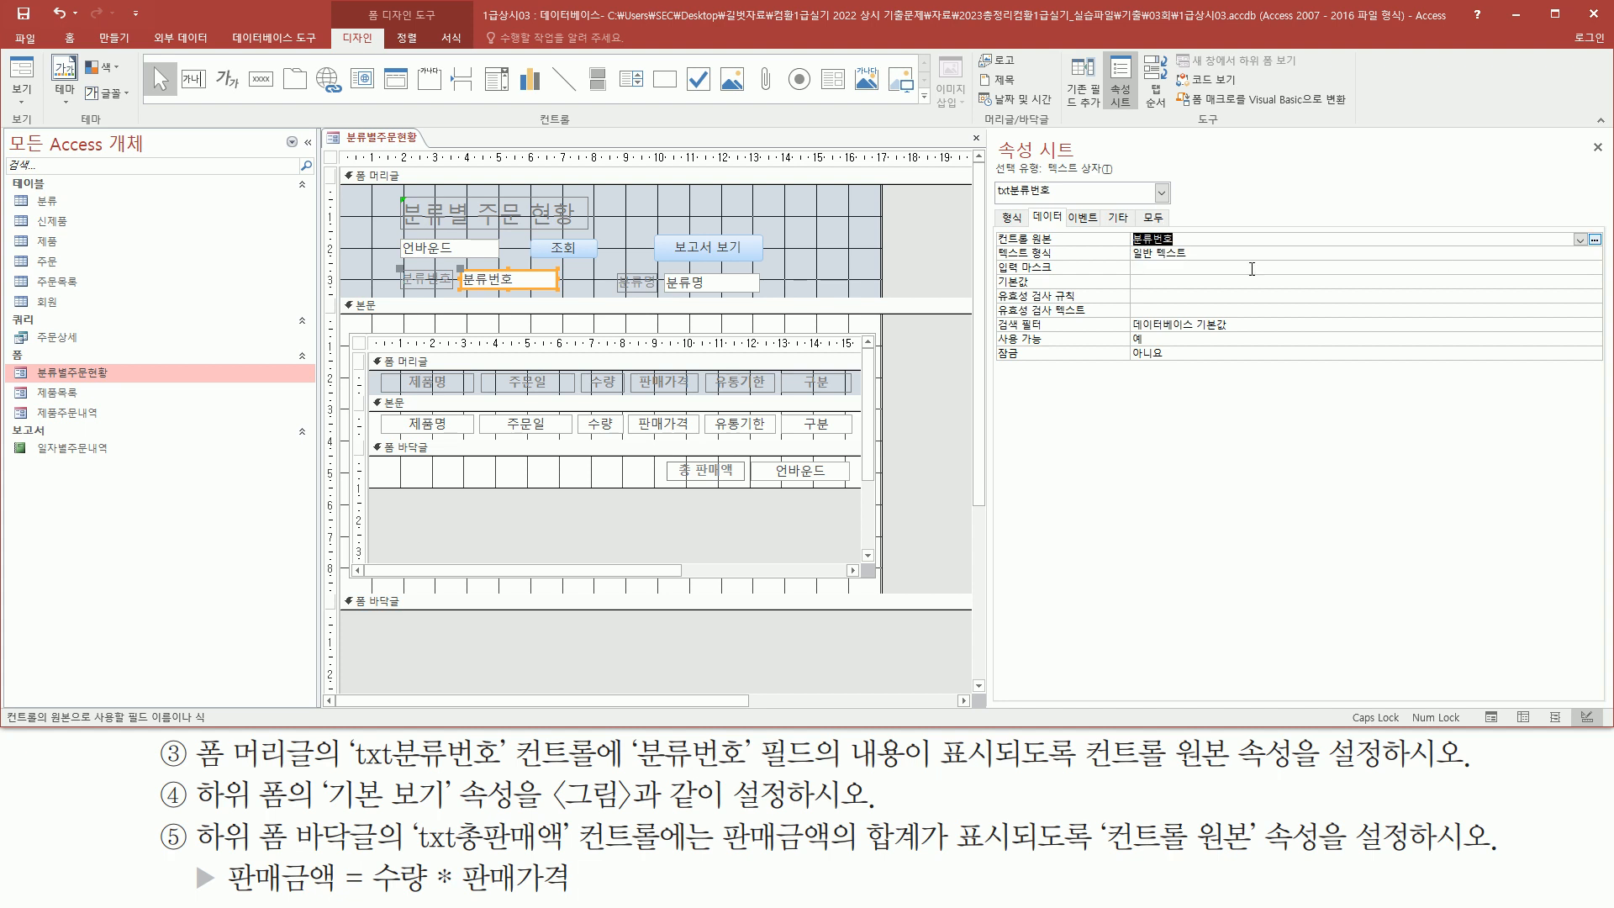
left_click_drag(991, 225, 1200, 251)
key("Escape")
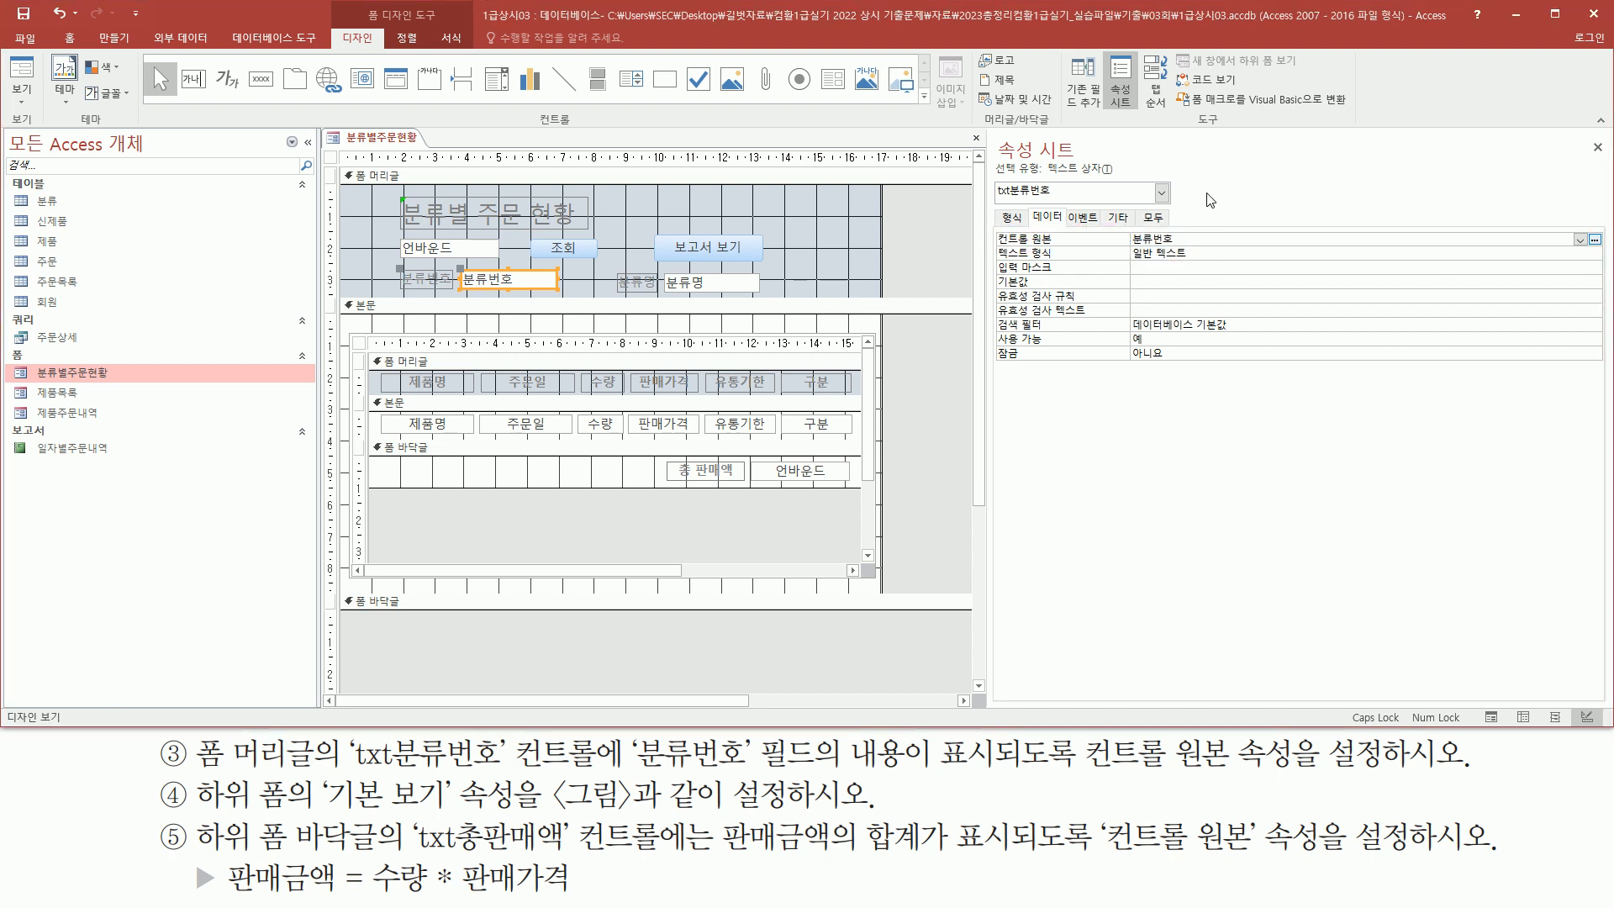
Switch to Form view to preview the 분류번호 text box contents
left_click(25, 87)
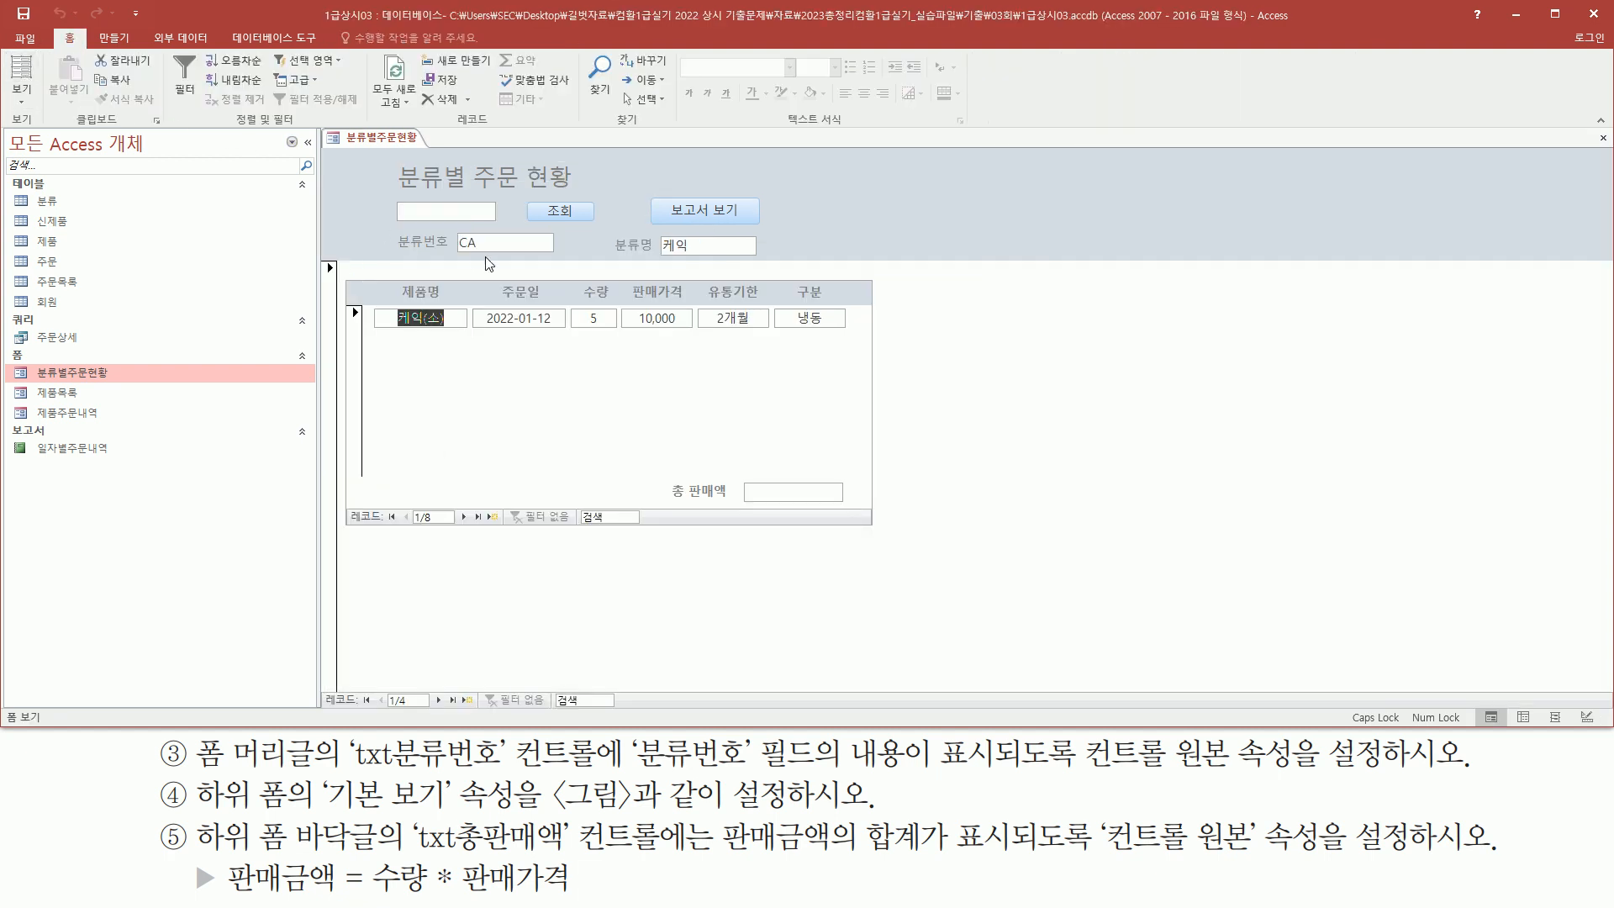
left_click_drag(387, 233, 577, 258)
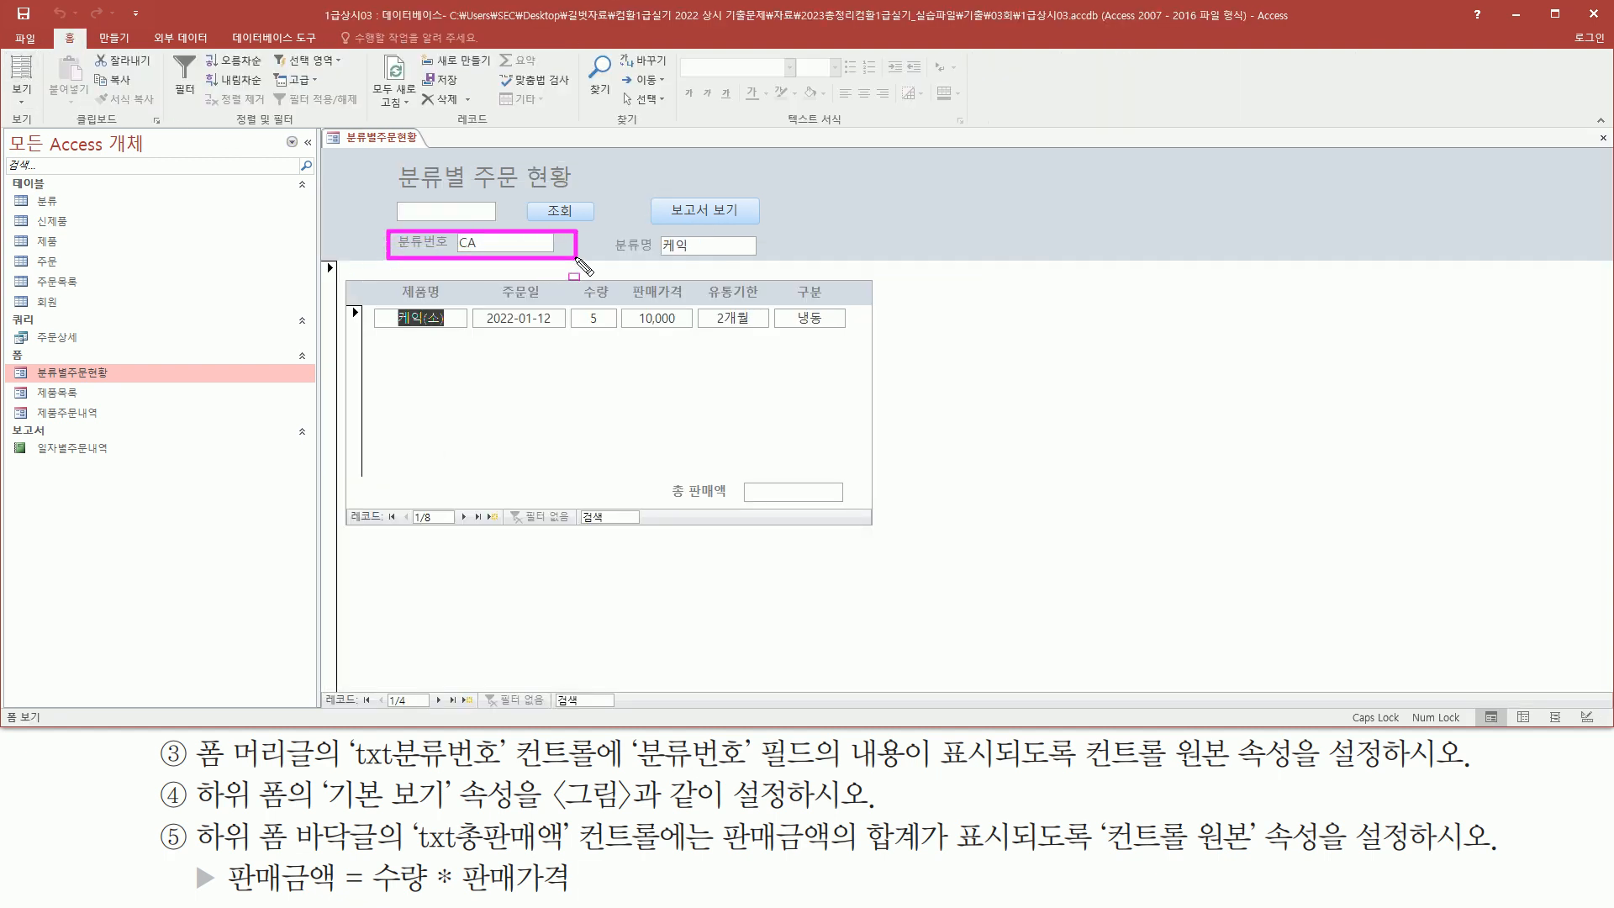
left_click_drag(452, 250, 487, 251)
mouse_move(149, 775)
left_mouse_down()
mouse_move(184, 812)
mouse_move(286, 814)
left_mouse_up()
key("Escape")
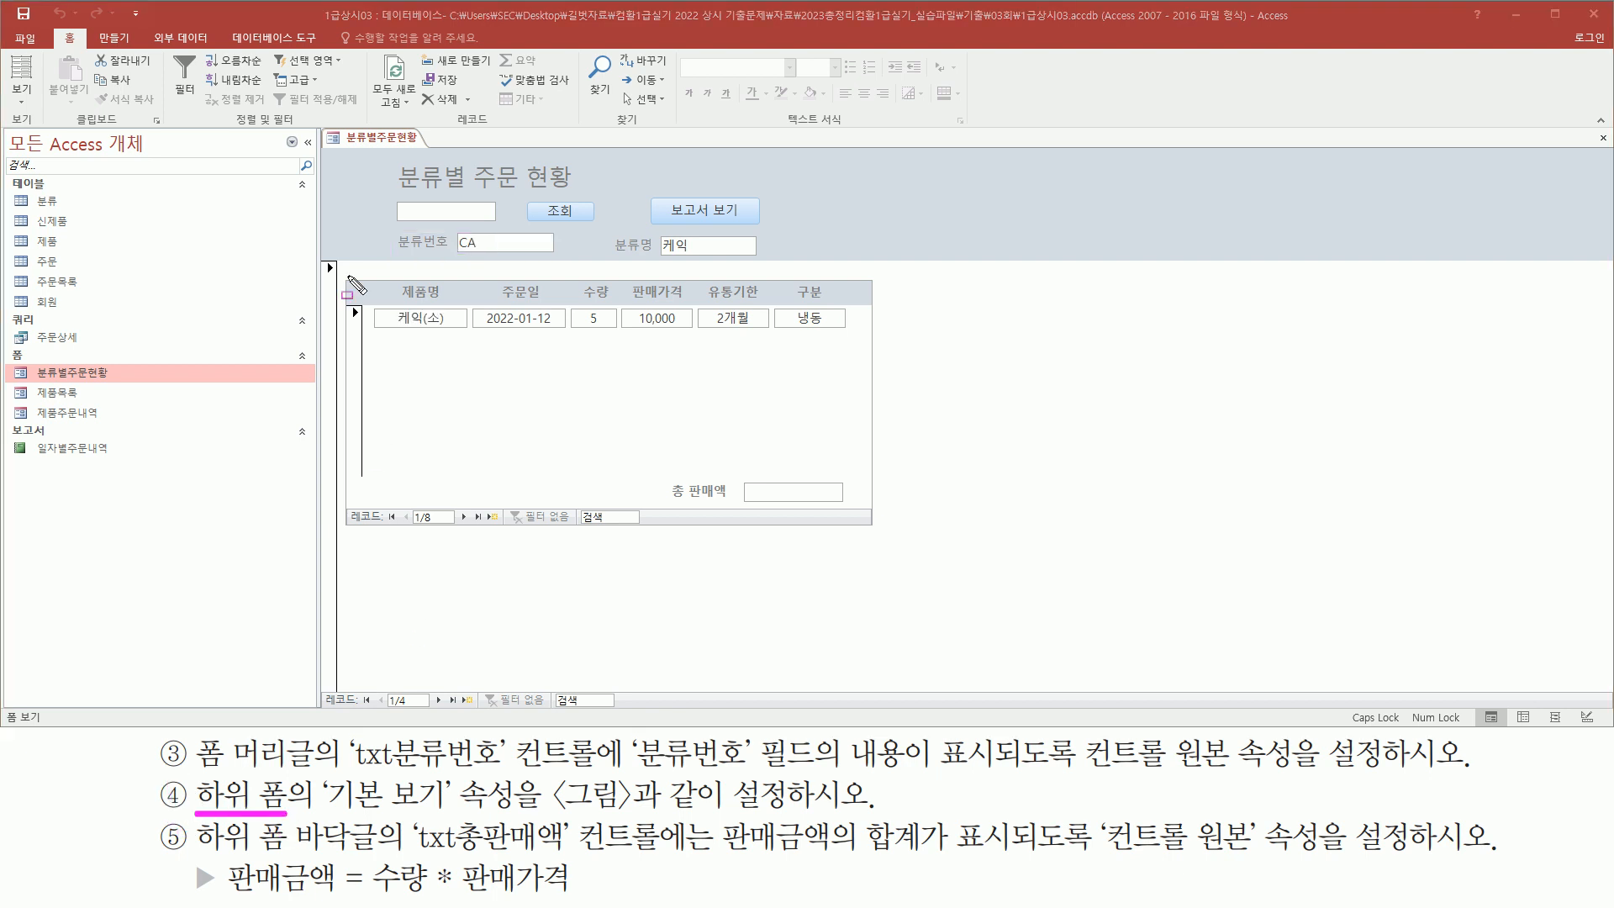
Examine the subform and the task requiring its default view to match the picture
left_click_drag(349, 276, 883, 534)
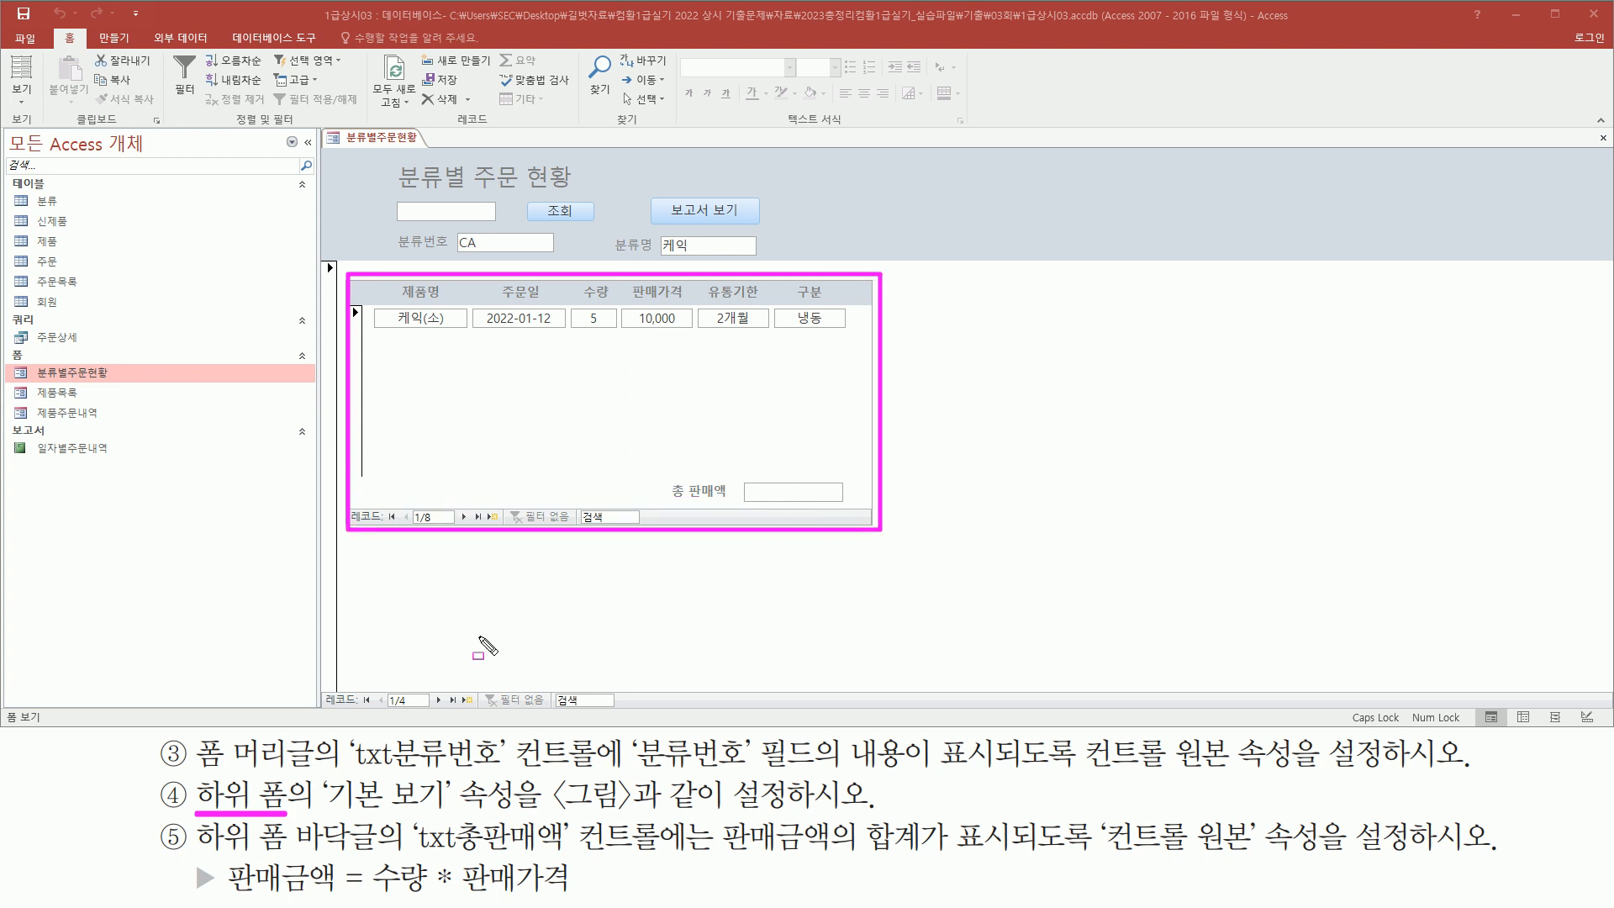
left_click_drag(327, 811, 453, 812)
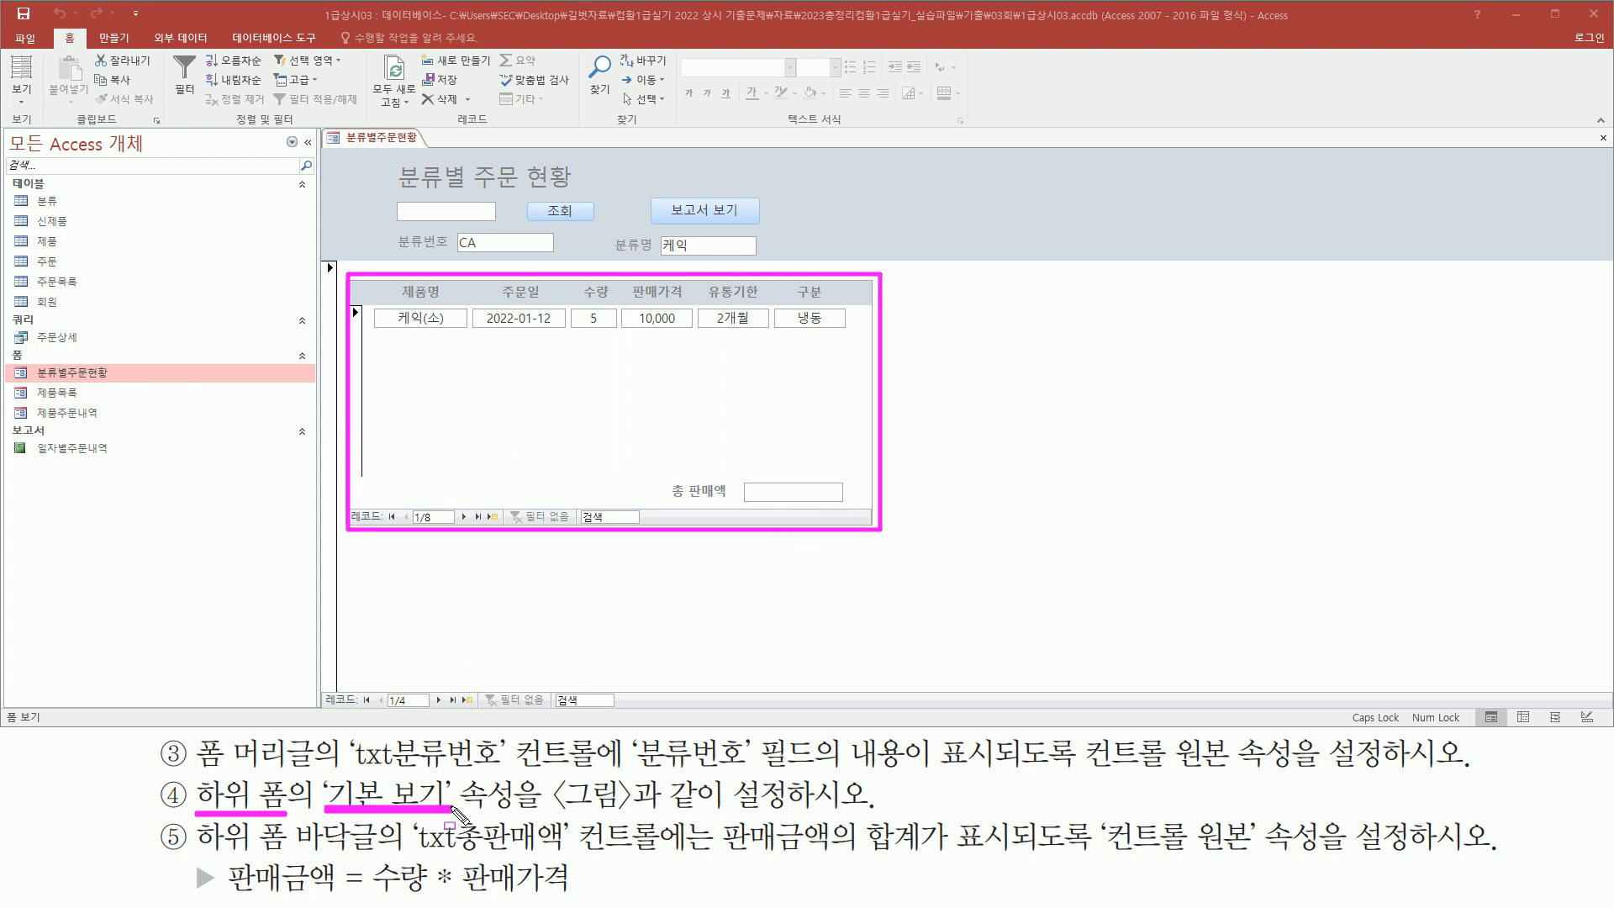
mouse_move(550, 774)
left_mouse_down()
mouse_move(750, 813)
mouse_move(867, 812)
left_mouse_up()
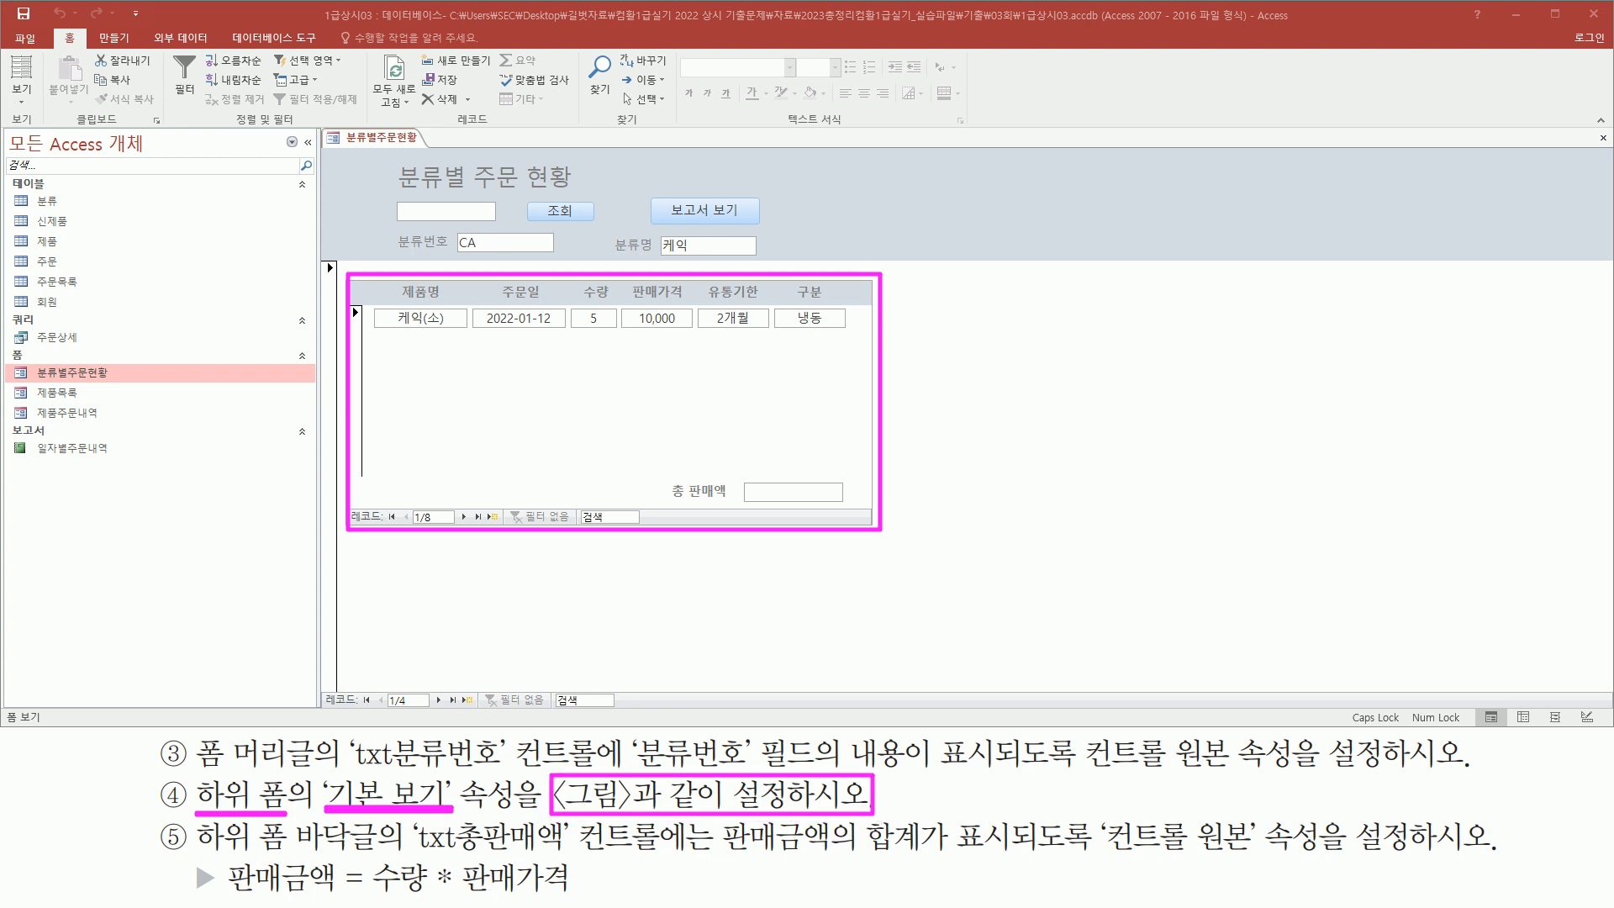
Compare the subform in Form view with the reference picture of the required subform layout
key("Escape")
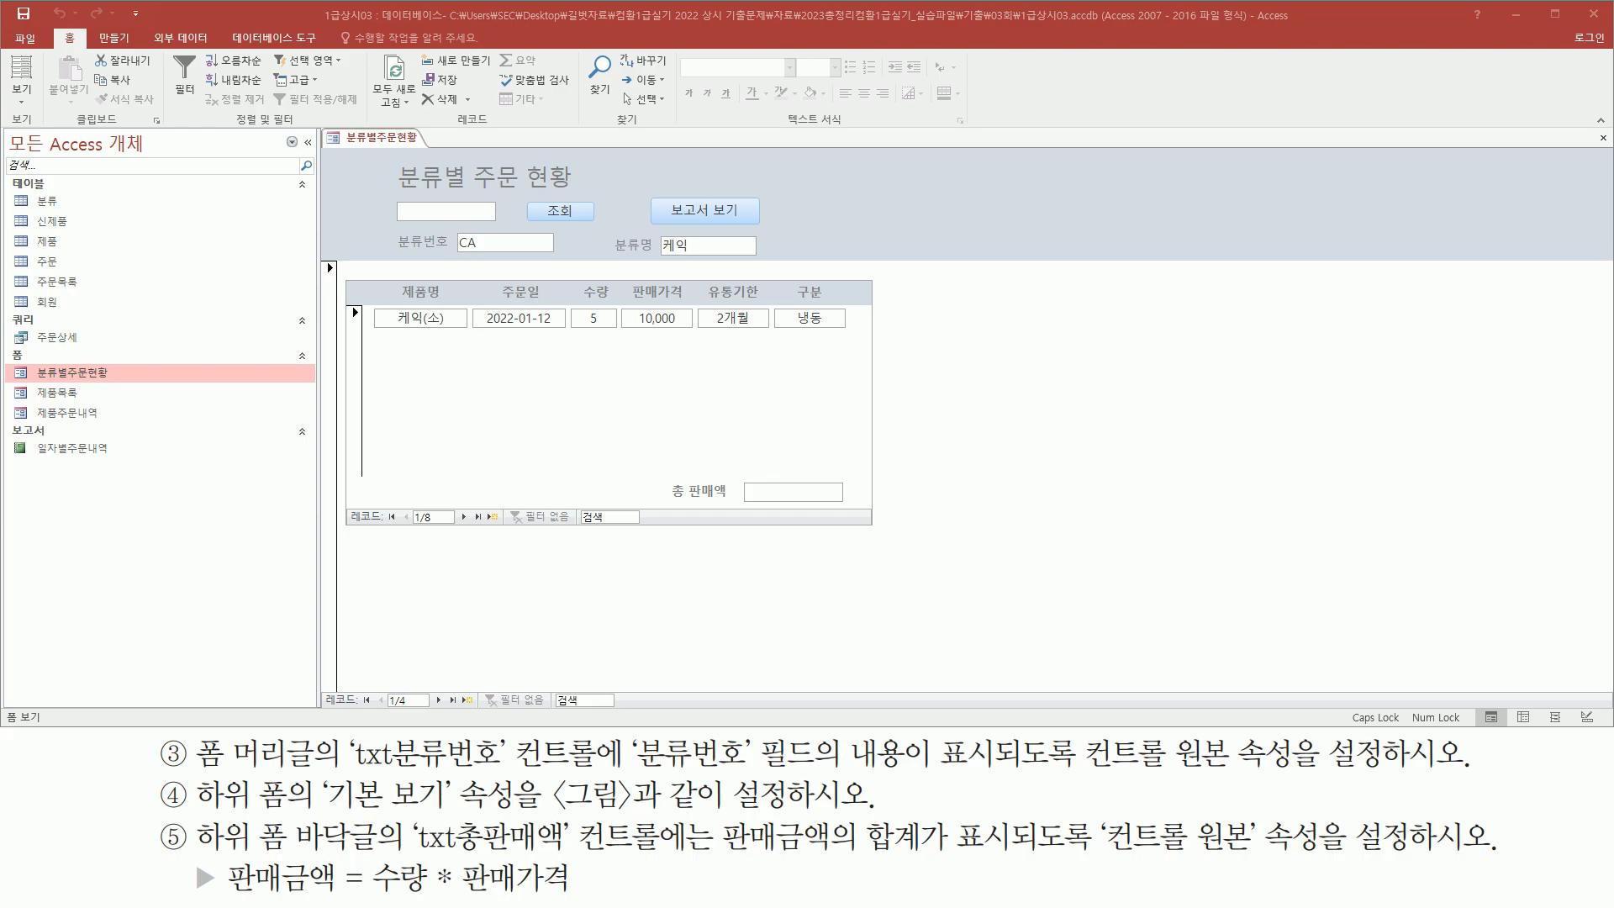
key("alt+Tab")
key("ctrl+2")
mouse_move(376, 412)
left_mouse_down()
mouse_move(1110, 659)
mouse_move(1212, 734)
mouse_move(1233, 813)
left_mouse_up()
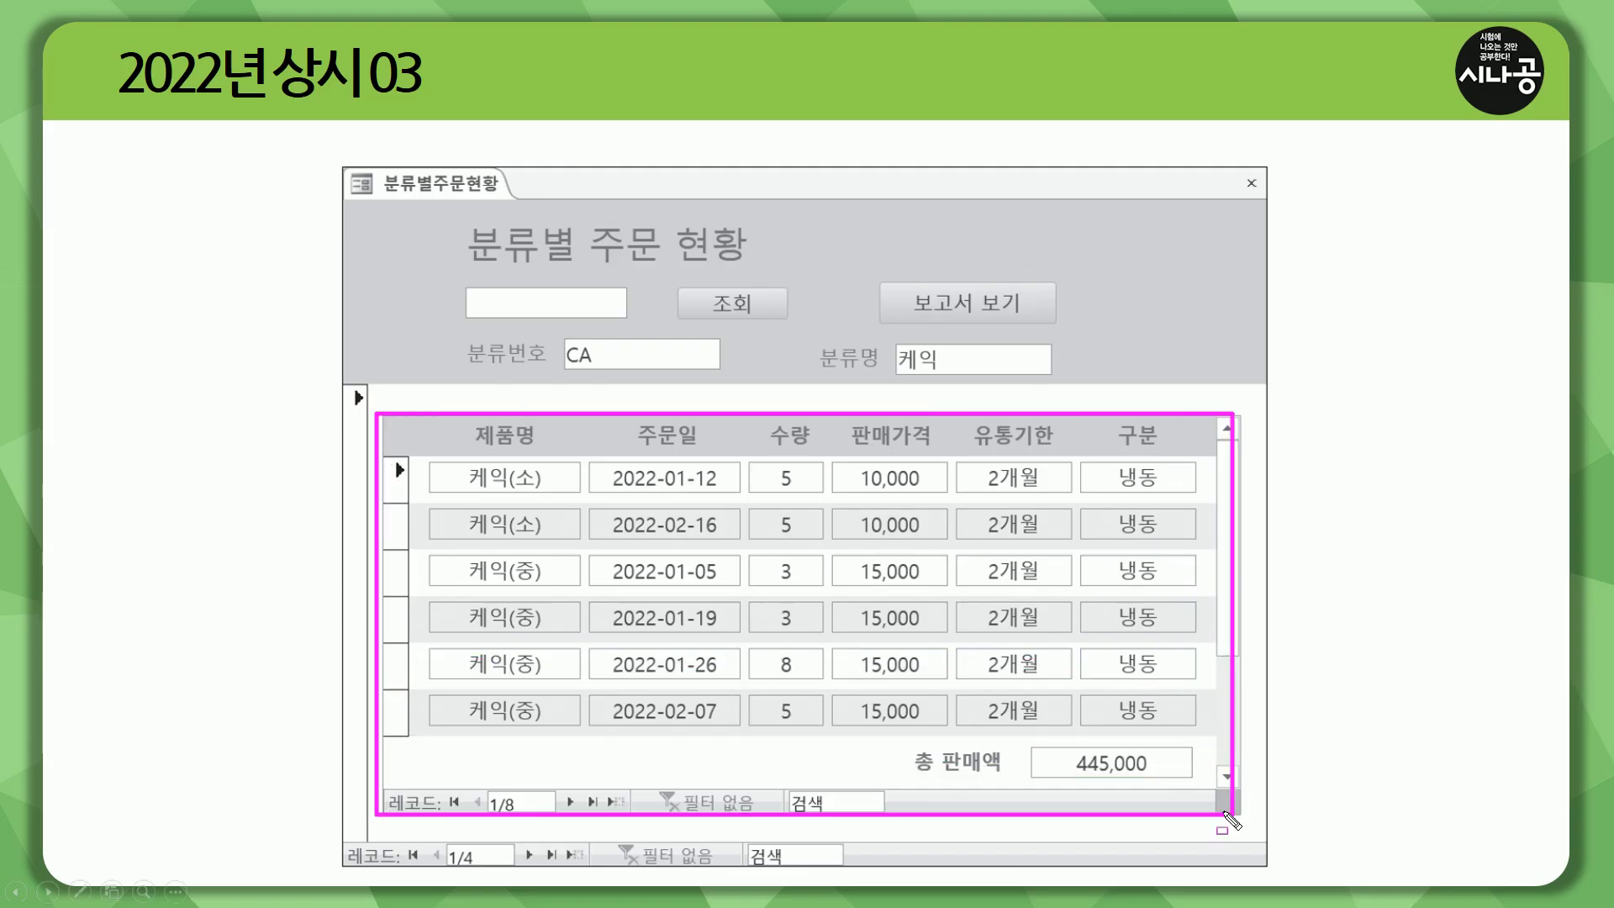
left_click_drag(452, 476, 950, 477)
left_click_drag(442, 517, 999, 518)
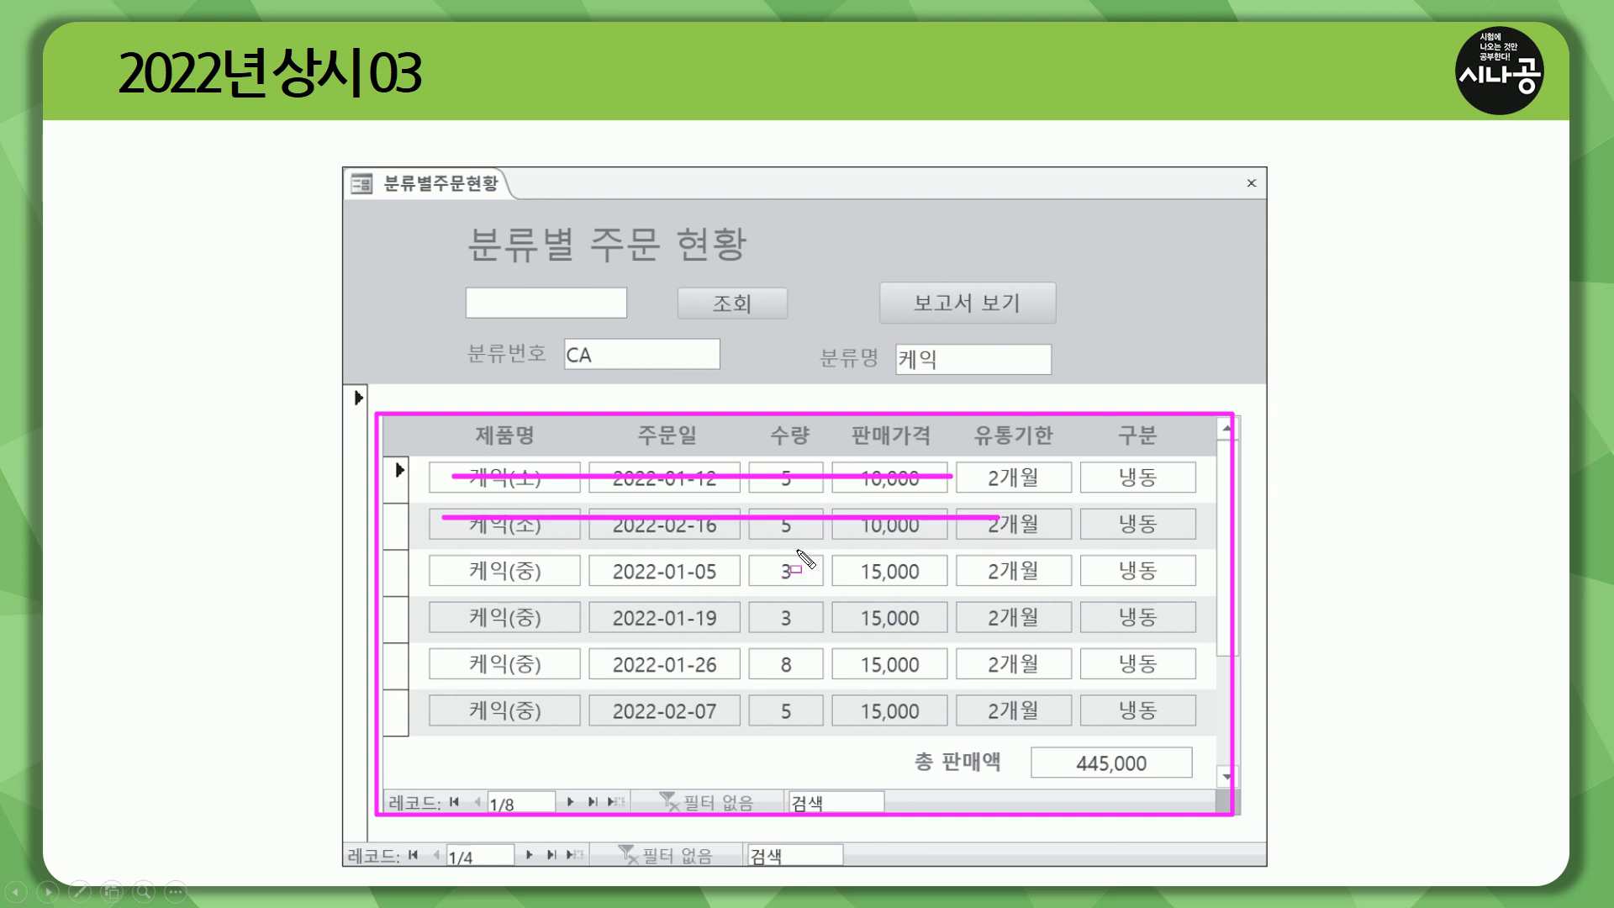
left_click_drag(588, 571, 1006, 571)
key("ctrl+a")
key("e")
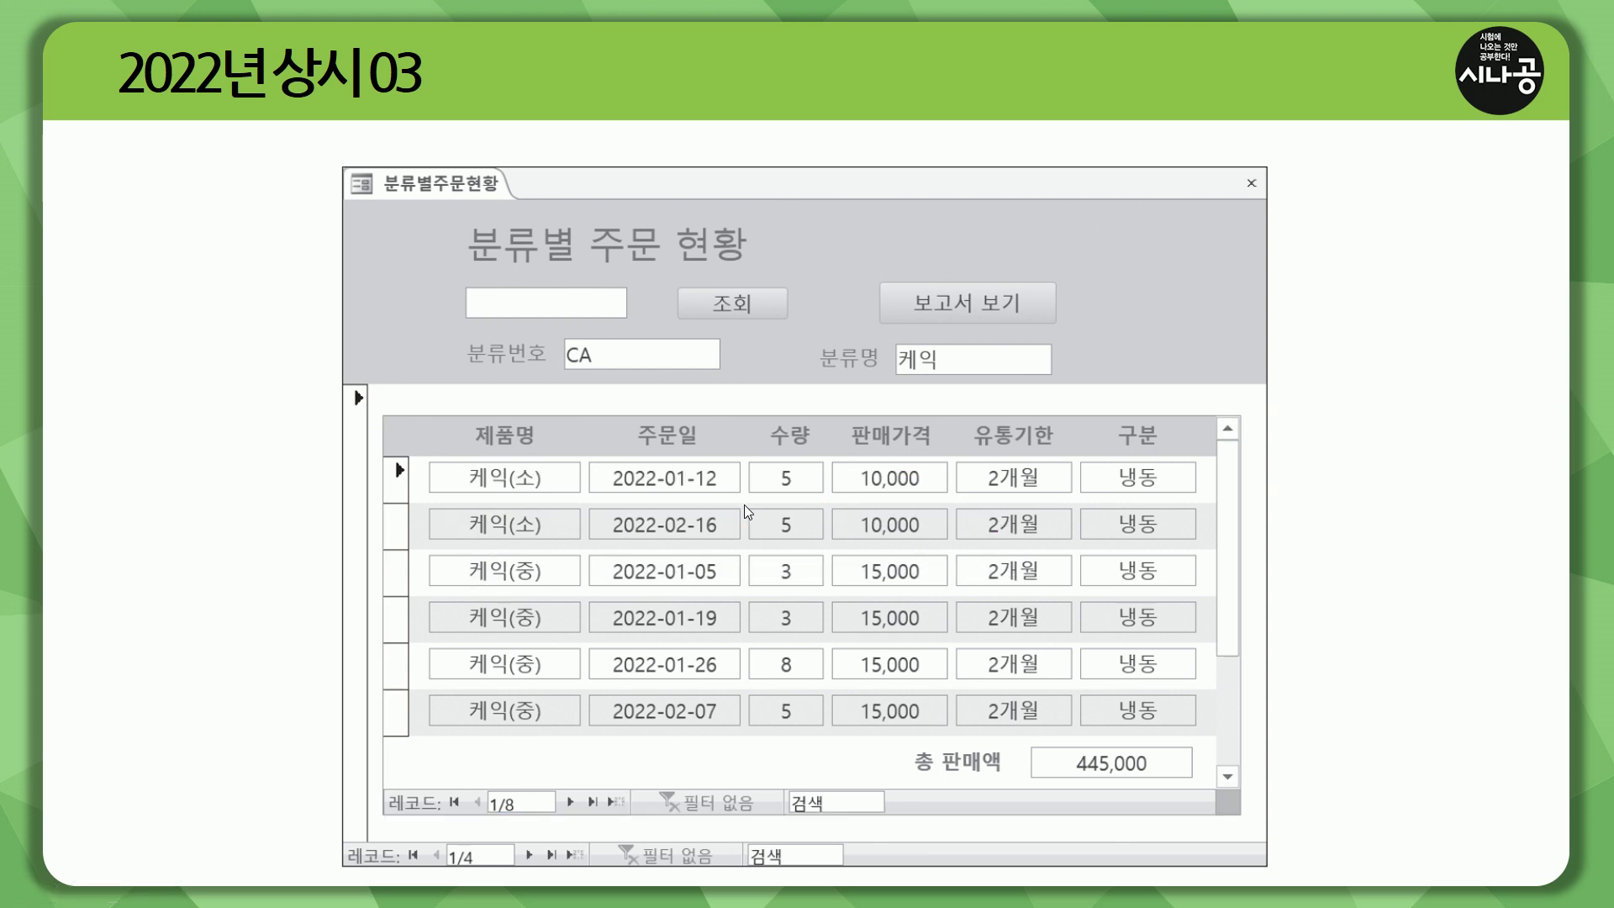
key("alt+Tab")
key("ctrl+shift+d")
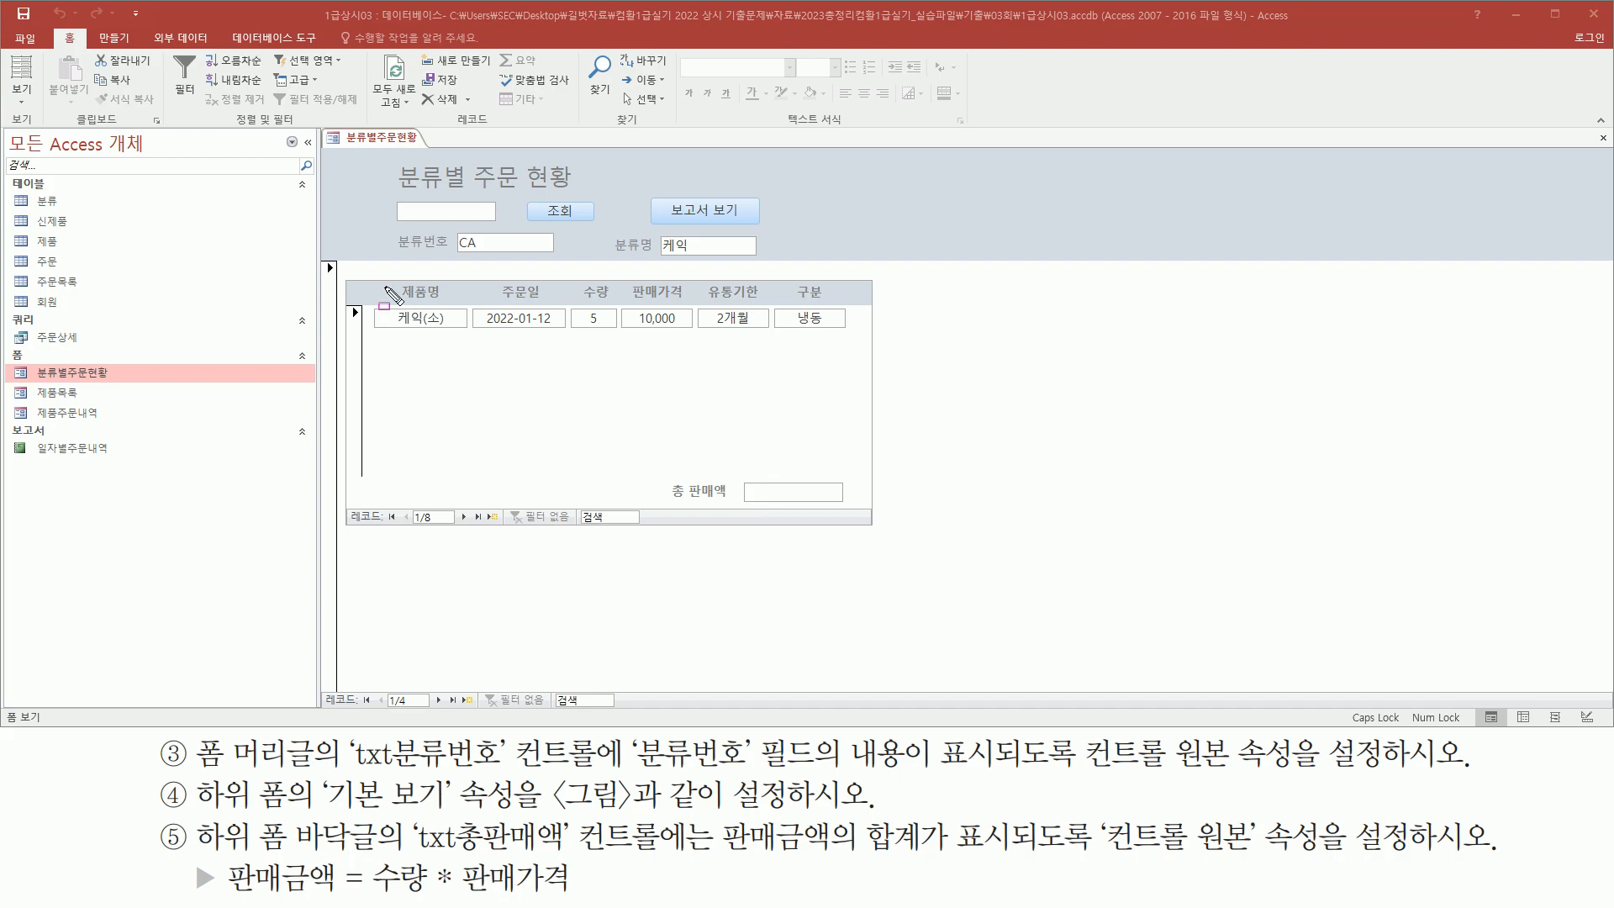
mouse_move(364, 303)
left_mouse_down()
mouse_move(484, 338)
mouse_move(856, 335)
left_mouse_up()
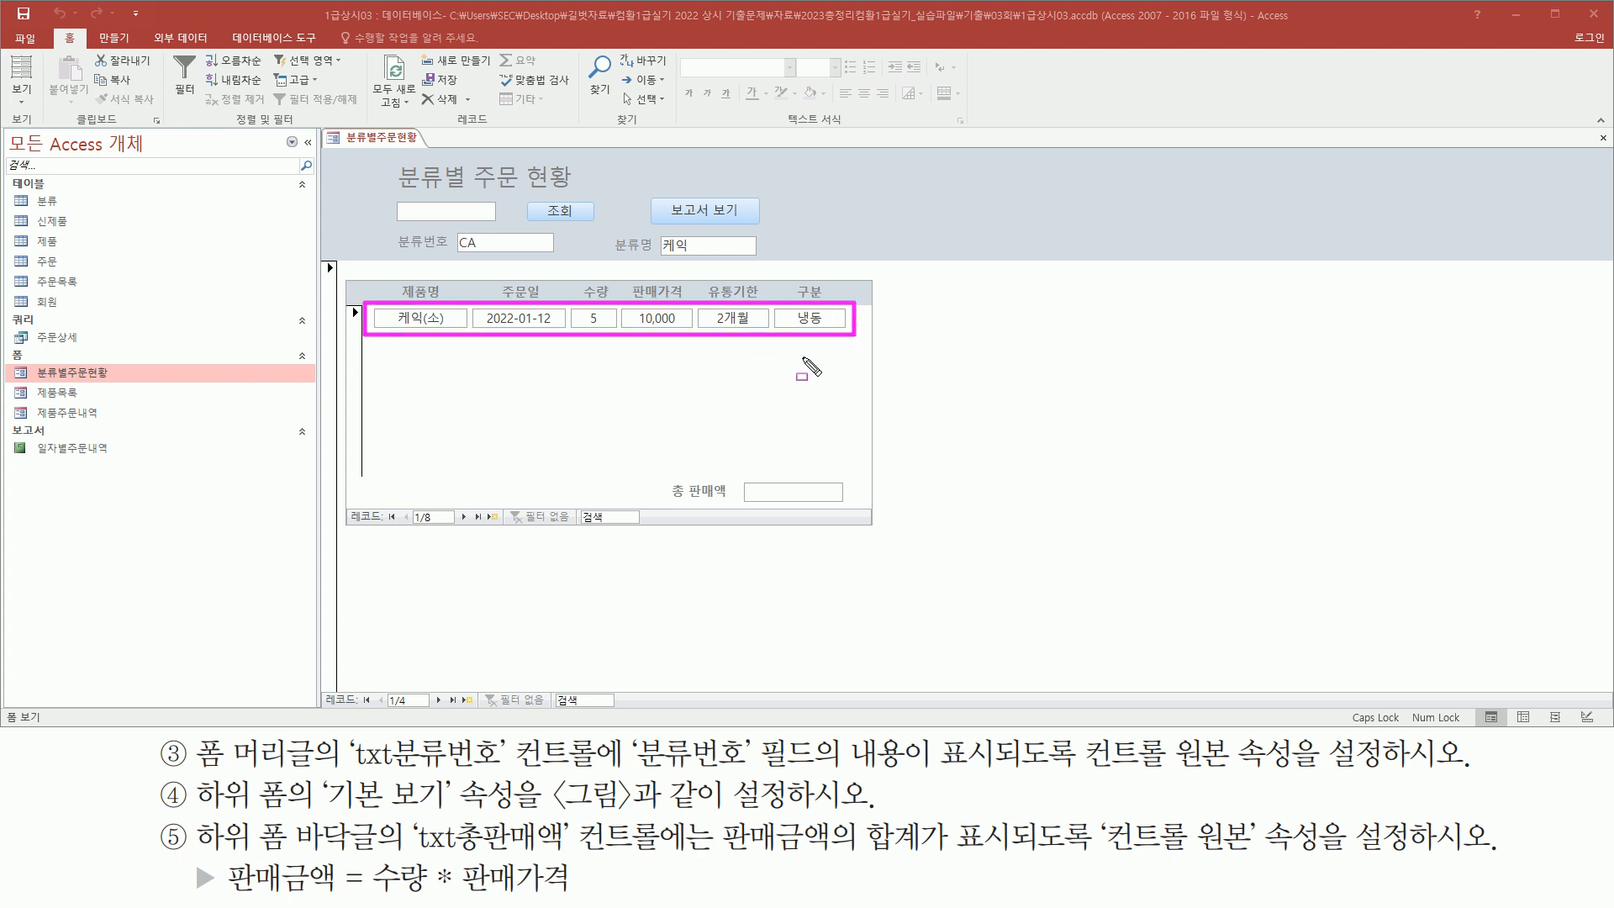
left_click_drag(321, 775, 464, 812)
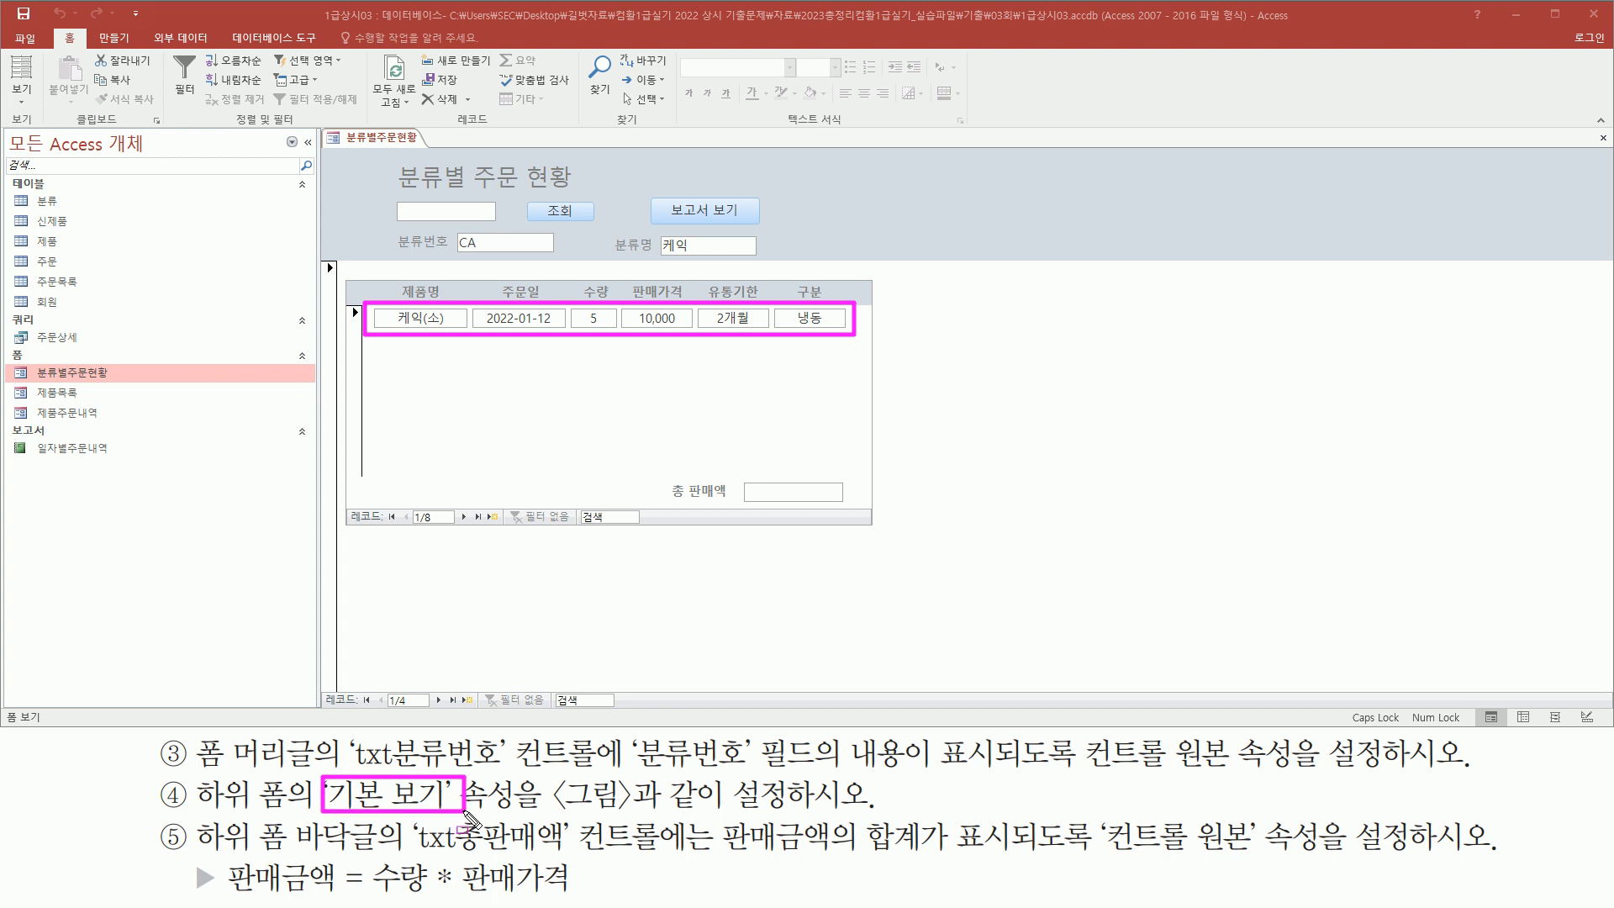
key("Escape")
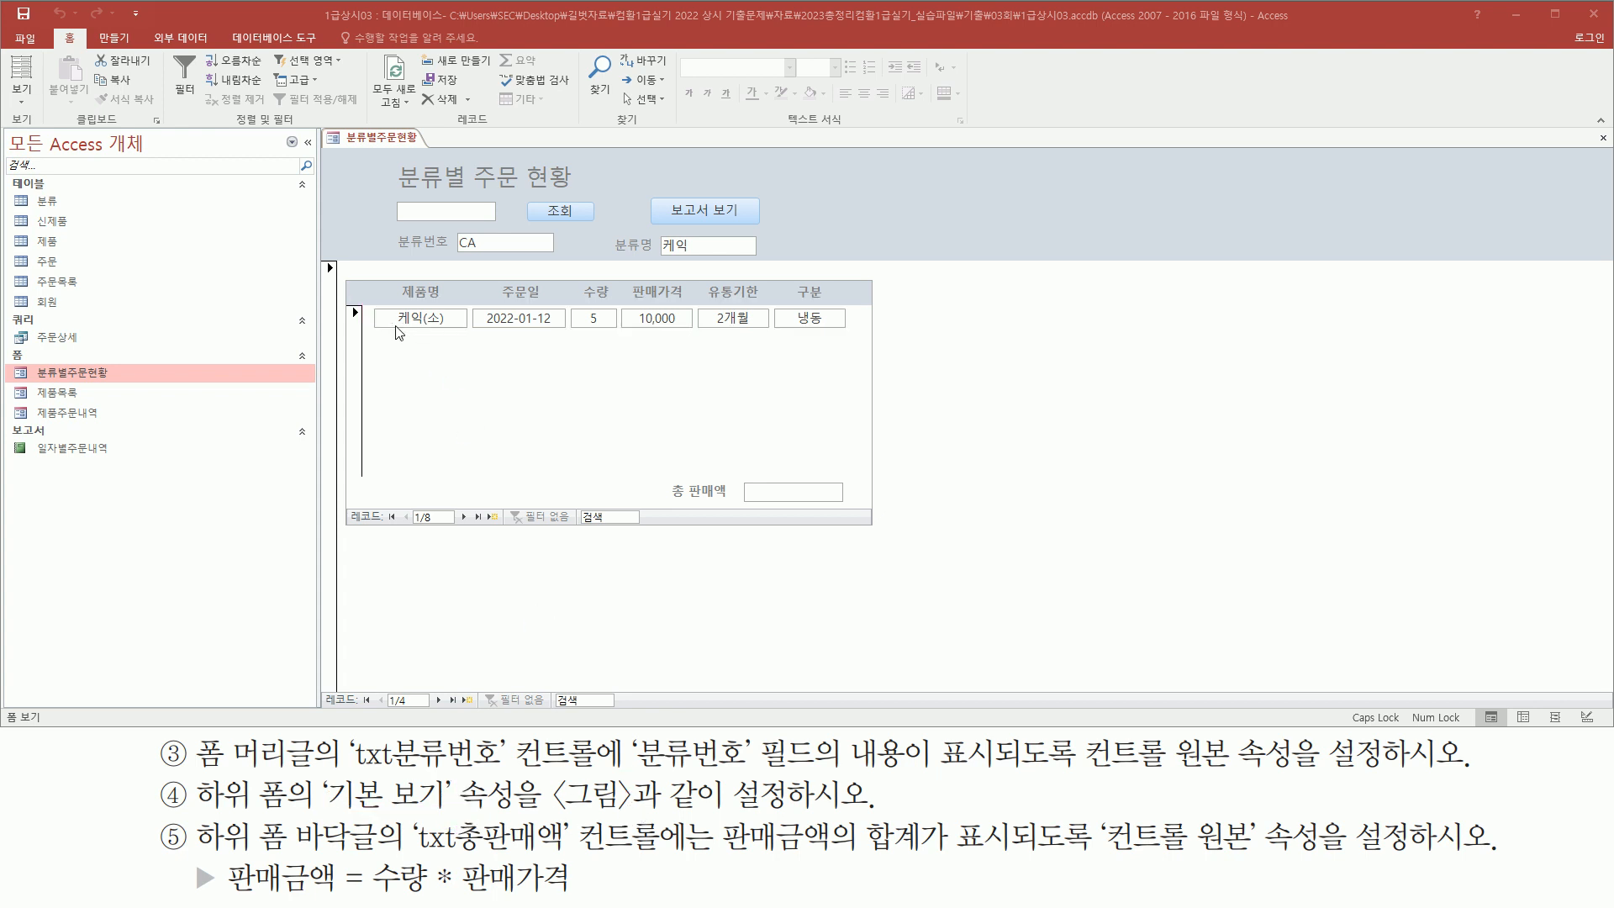
In Design view, set the subform's Default View property to 연속 폼
right_click(385, 143)
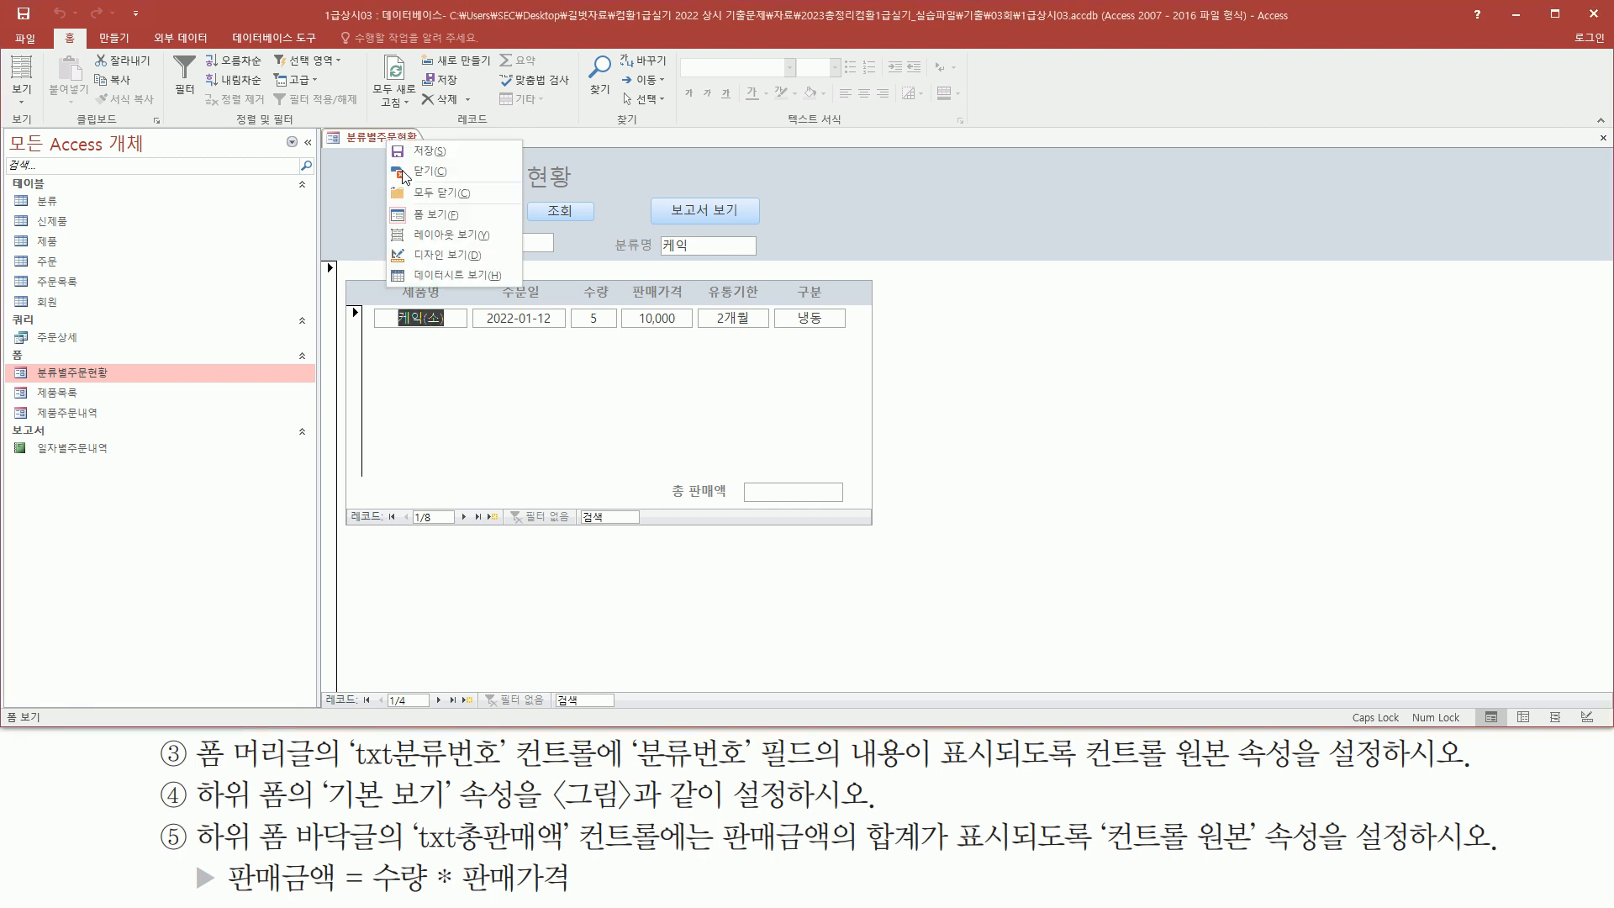
left_click(438, 257)
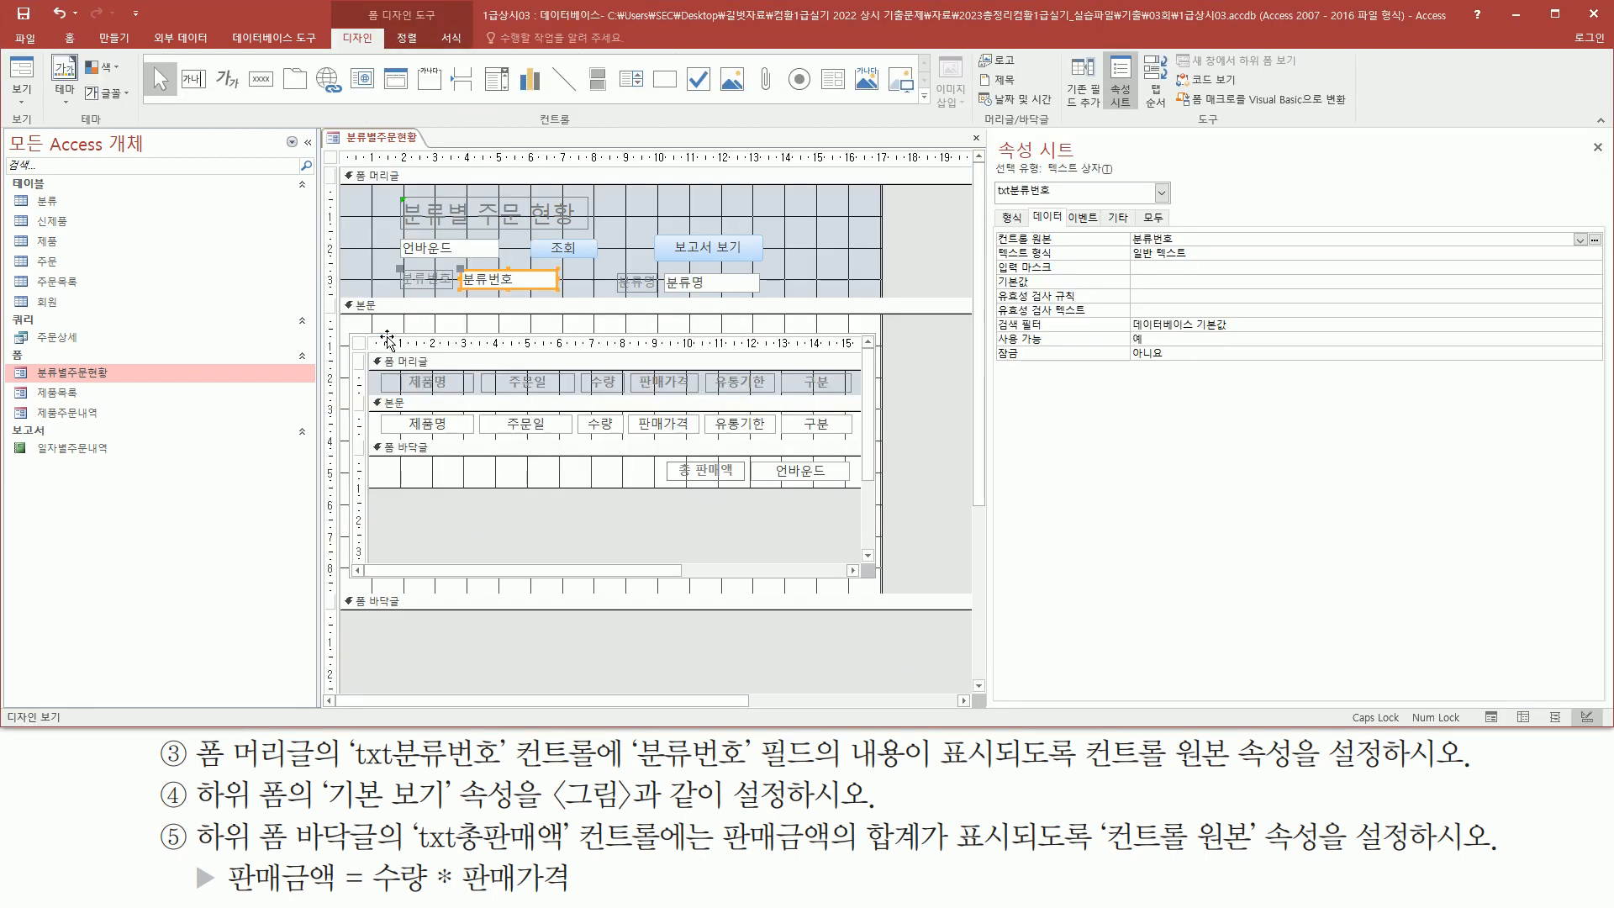
left_click(420, 345)
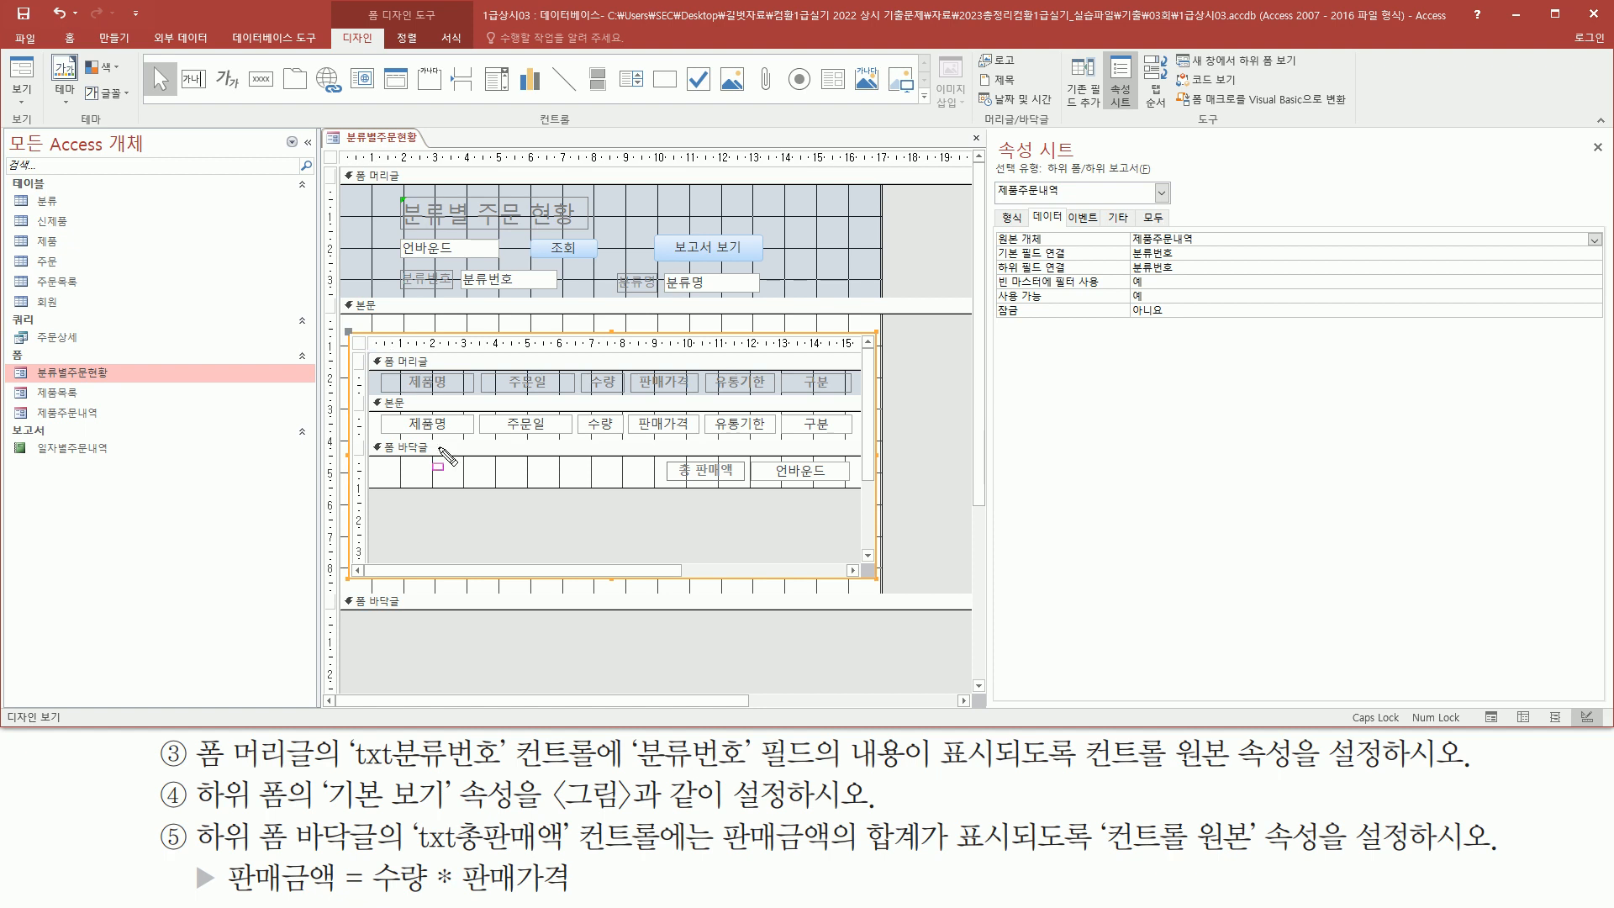
left_click_drag(349, 334, 369, 353)
left_click(359, 345)
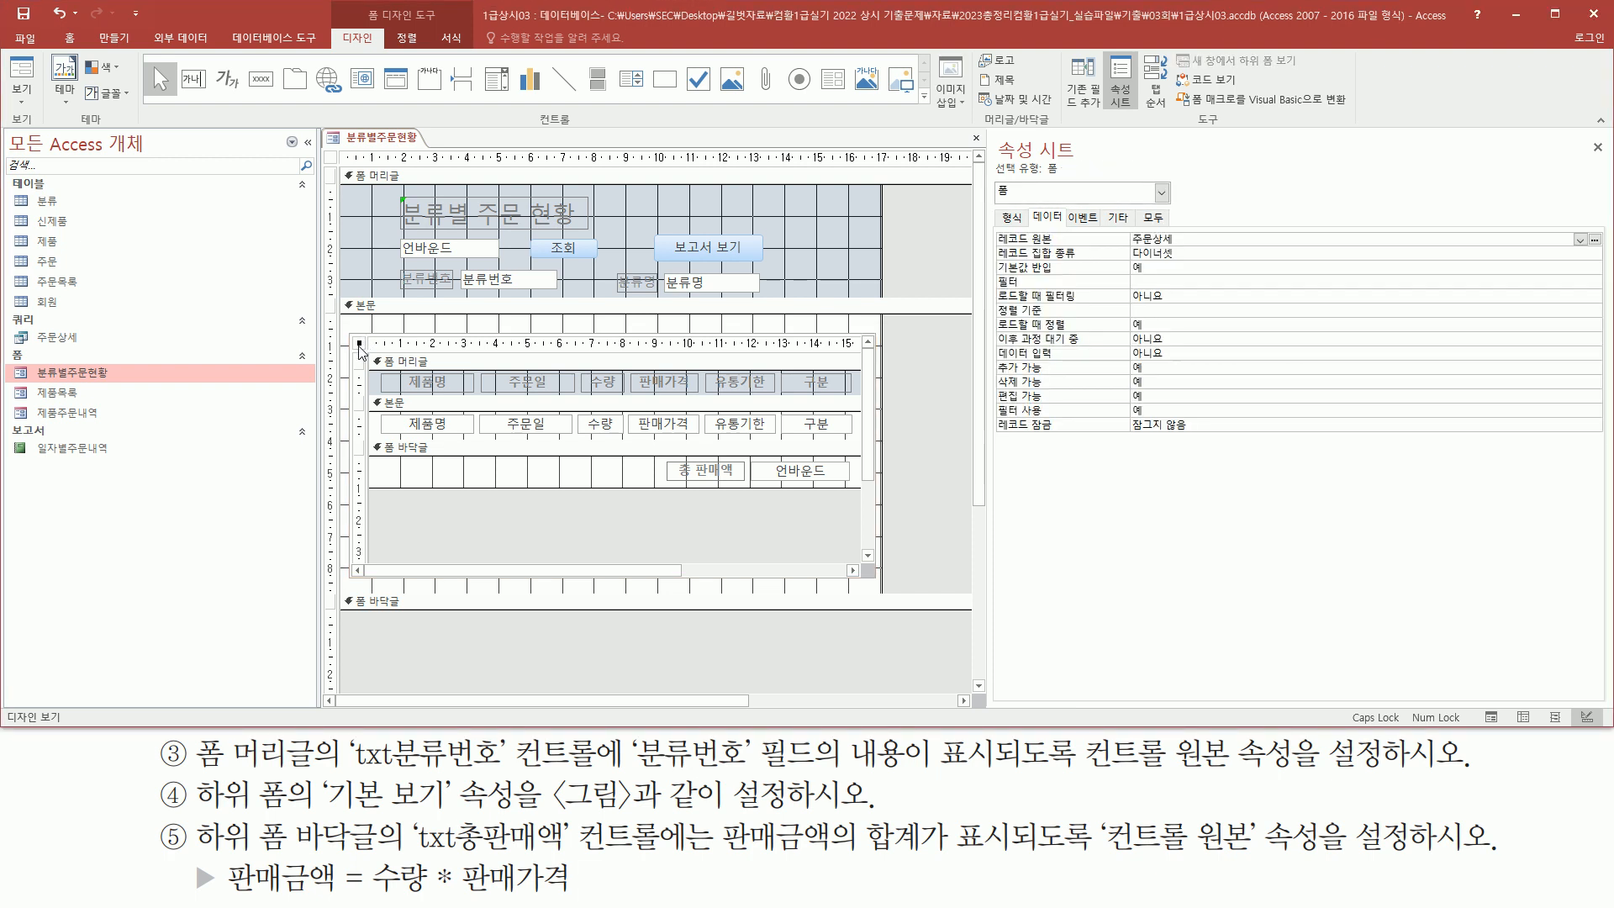
left_click(1013, 219)
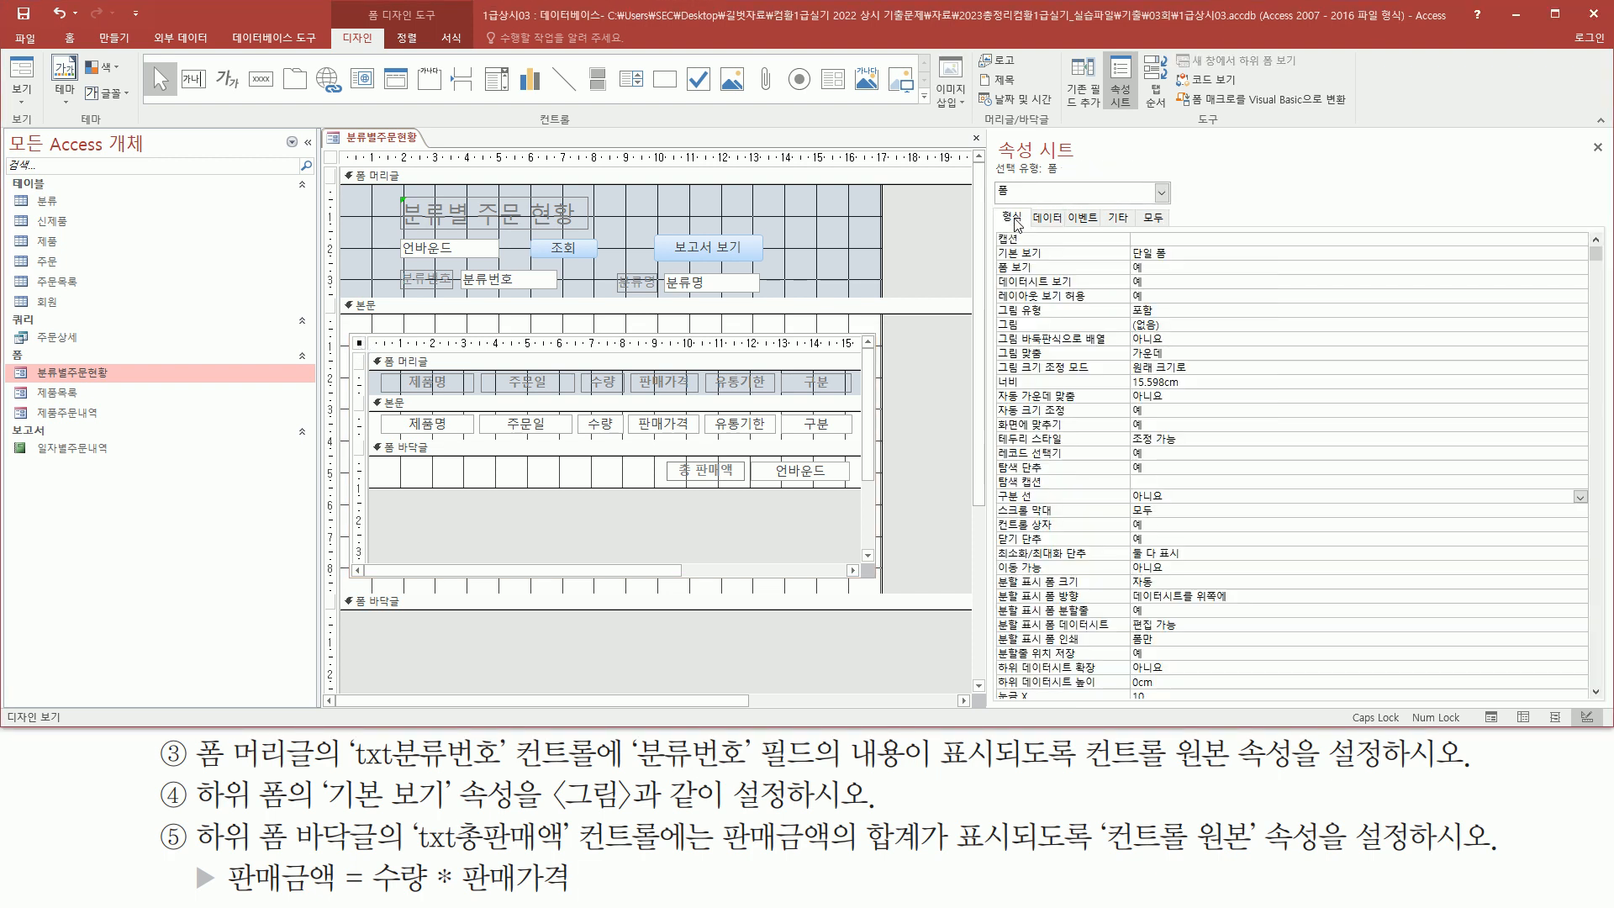
mouse_move(995, 244)
left_mouse_down()
mouse_move(1070, 265)
mouse_move(1182, 243)
left_mouse_up()
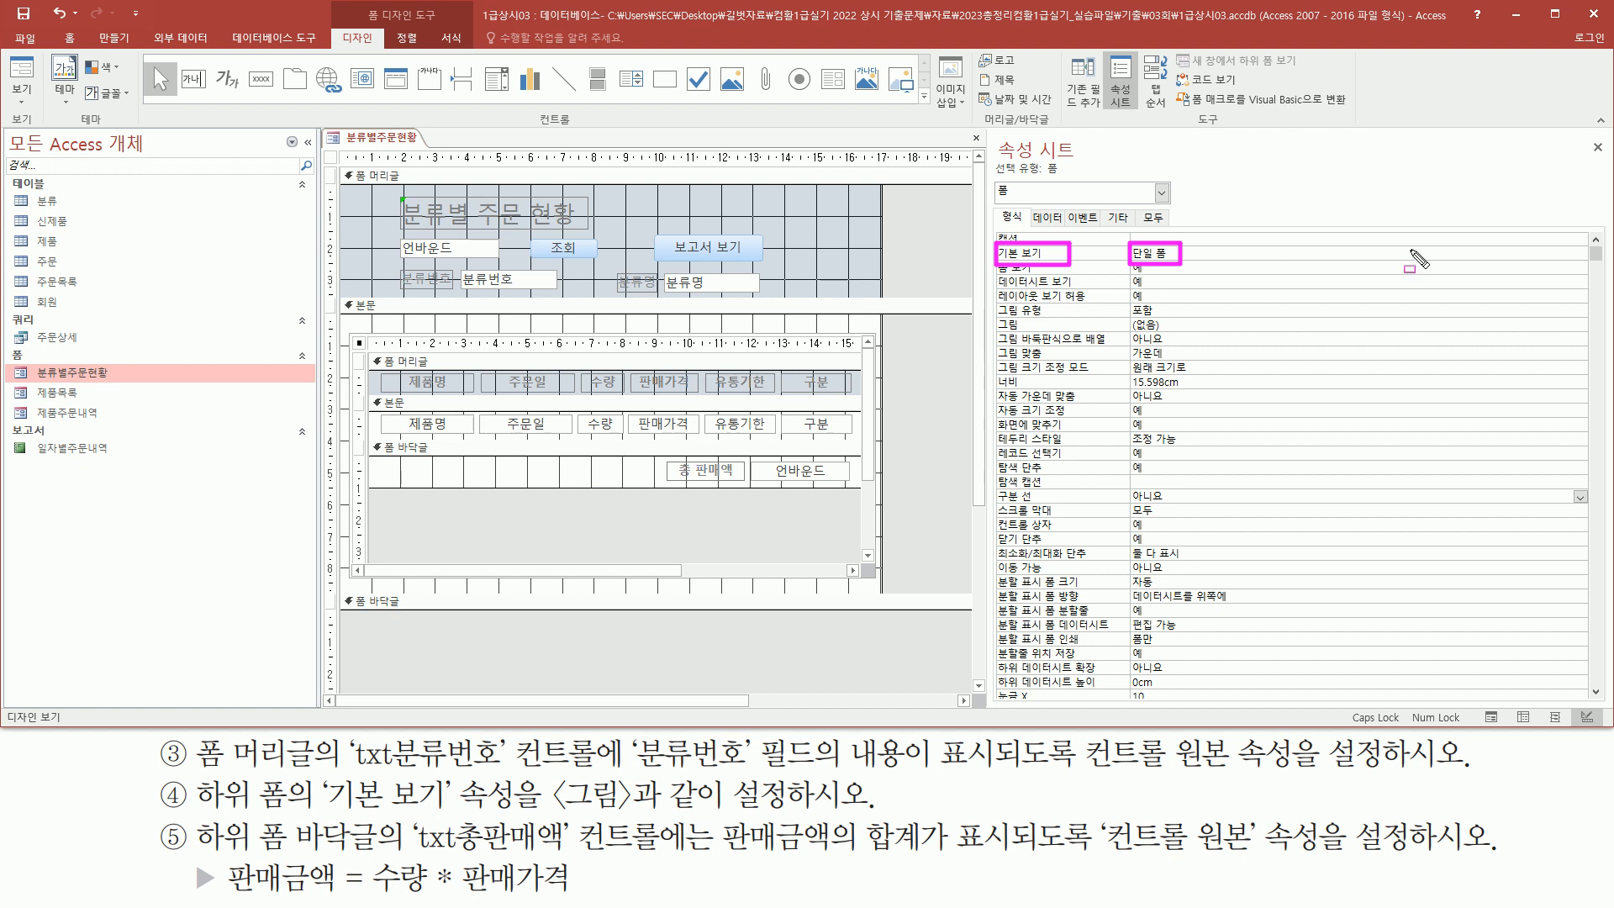
key("Escape")
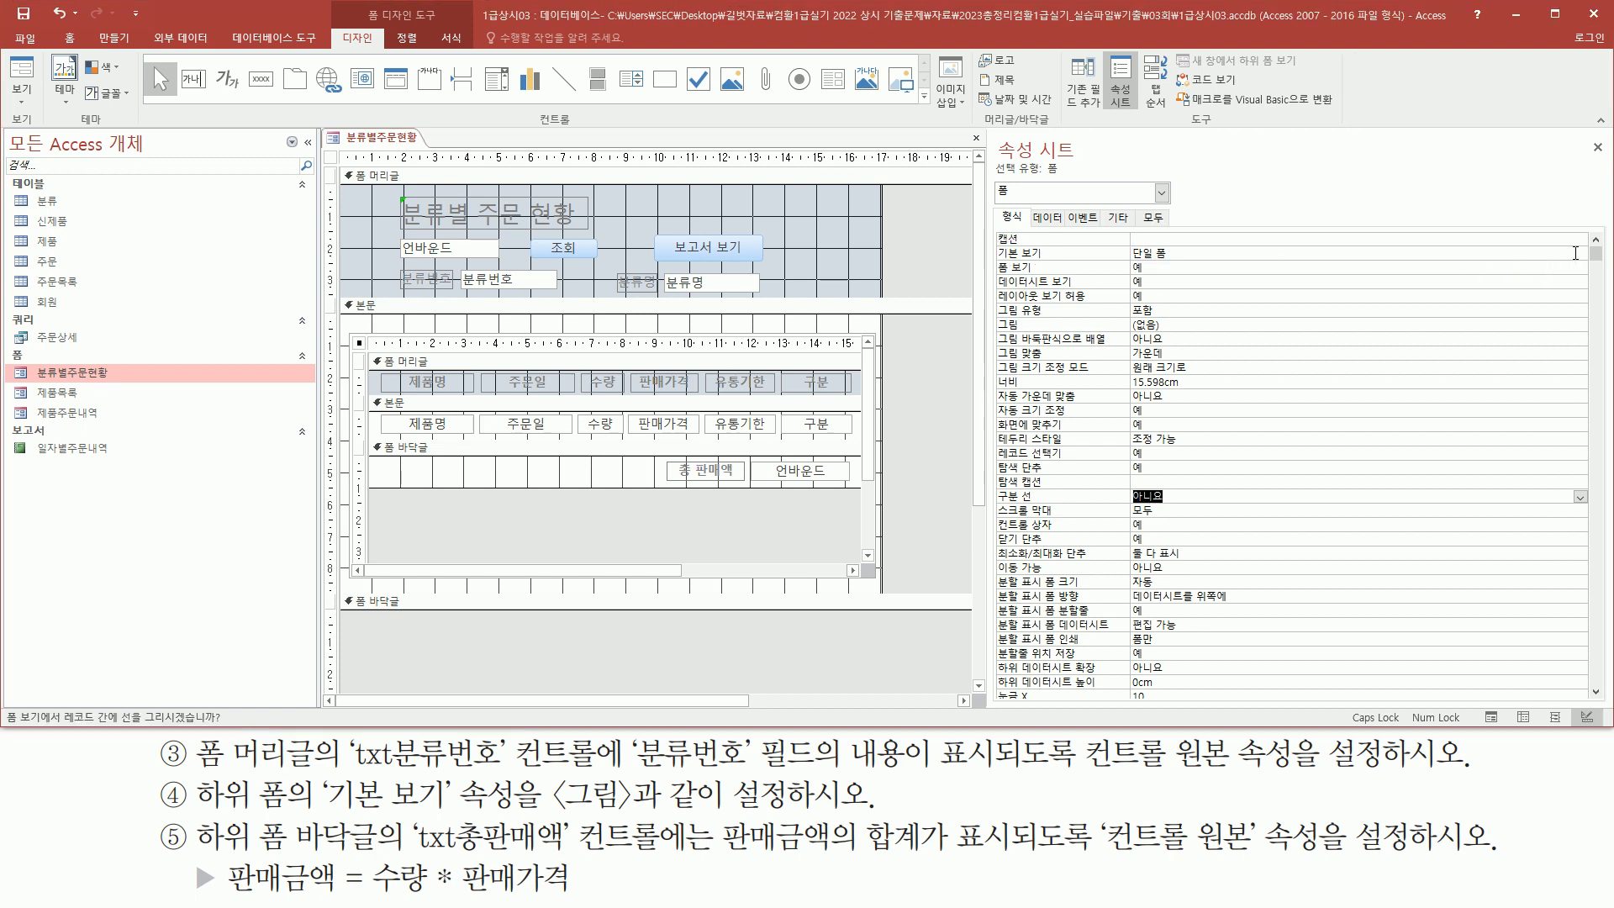
left_click(1580, 254)
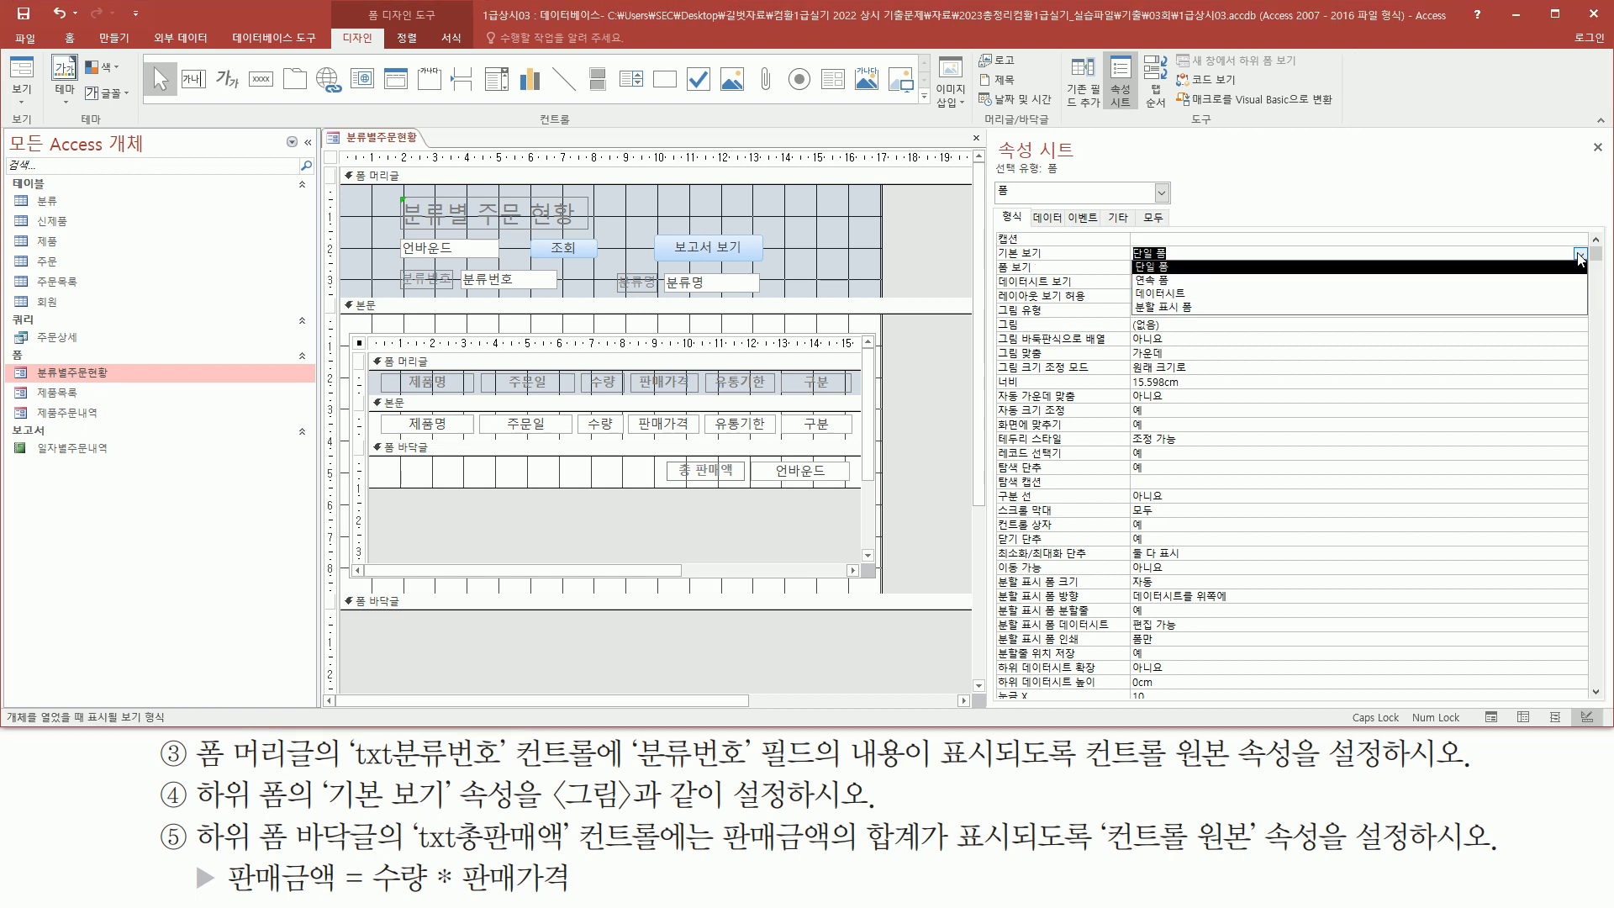
left_click(1361, 291)
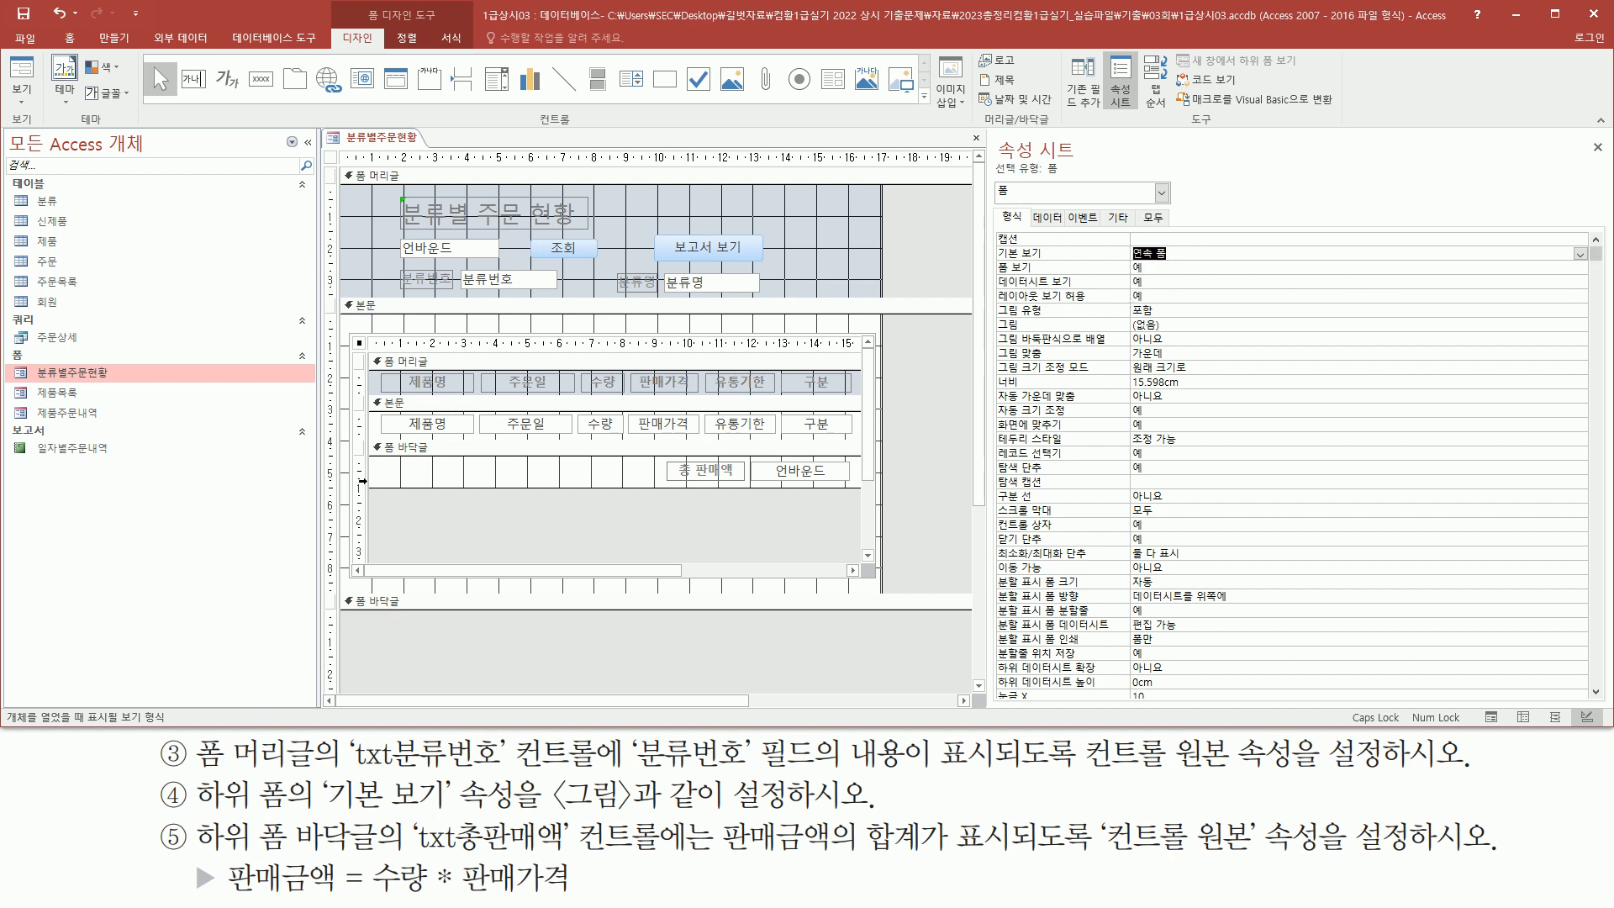
Switch to Form view to check the subform now listing multiple records
left_click(31, 82)
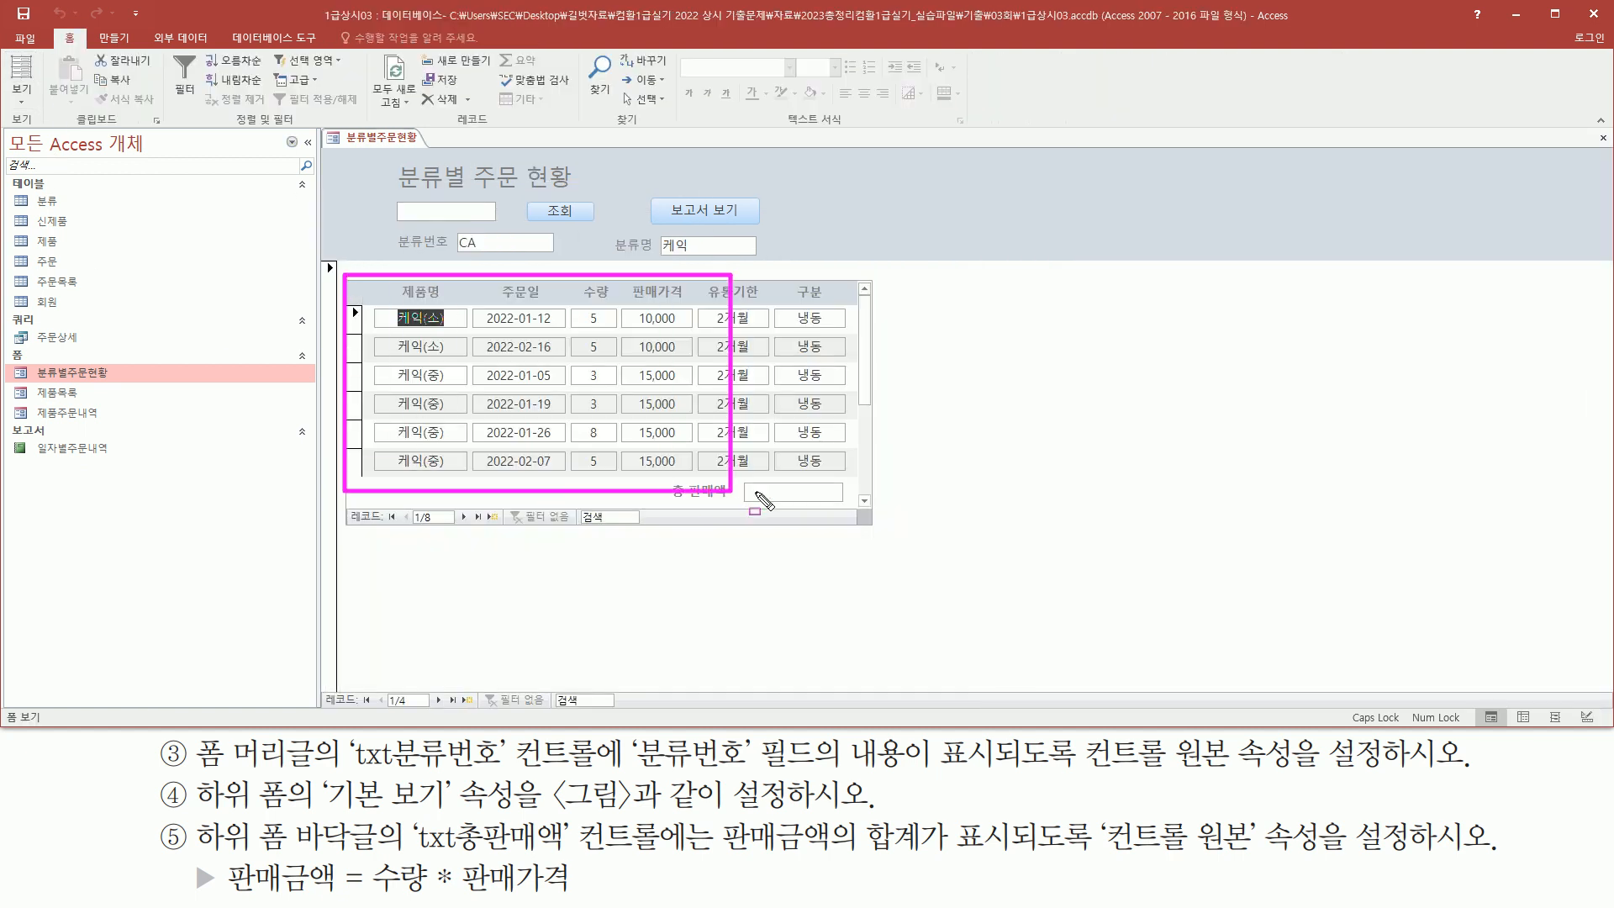
left_click_drag(400, 317, 761, 317)
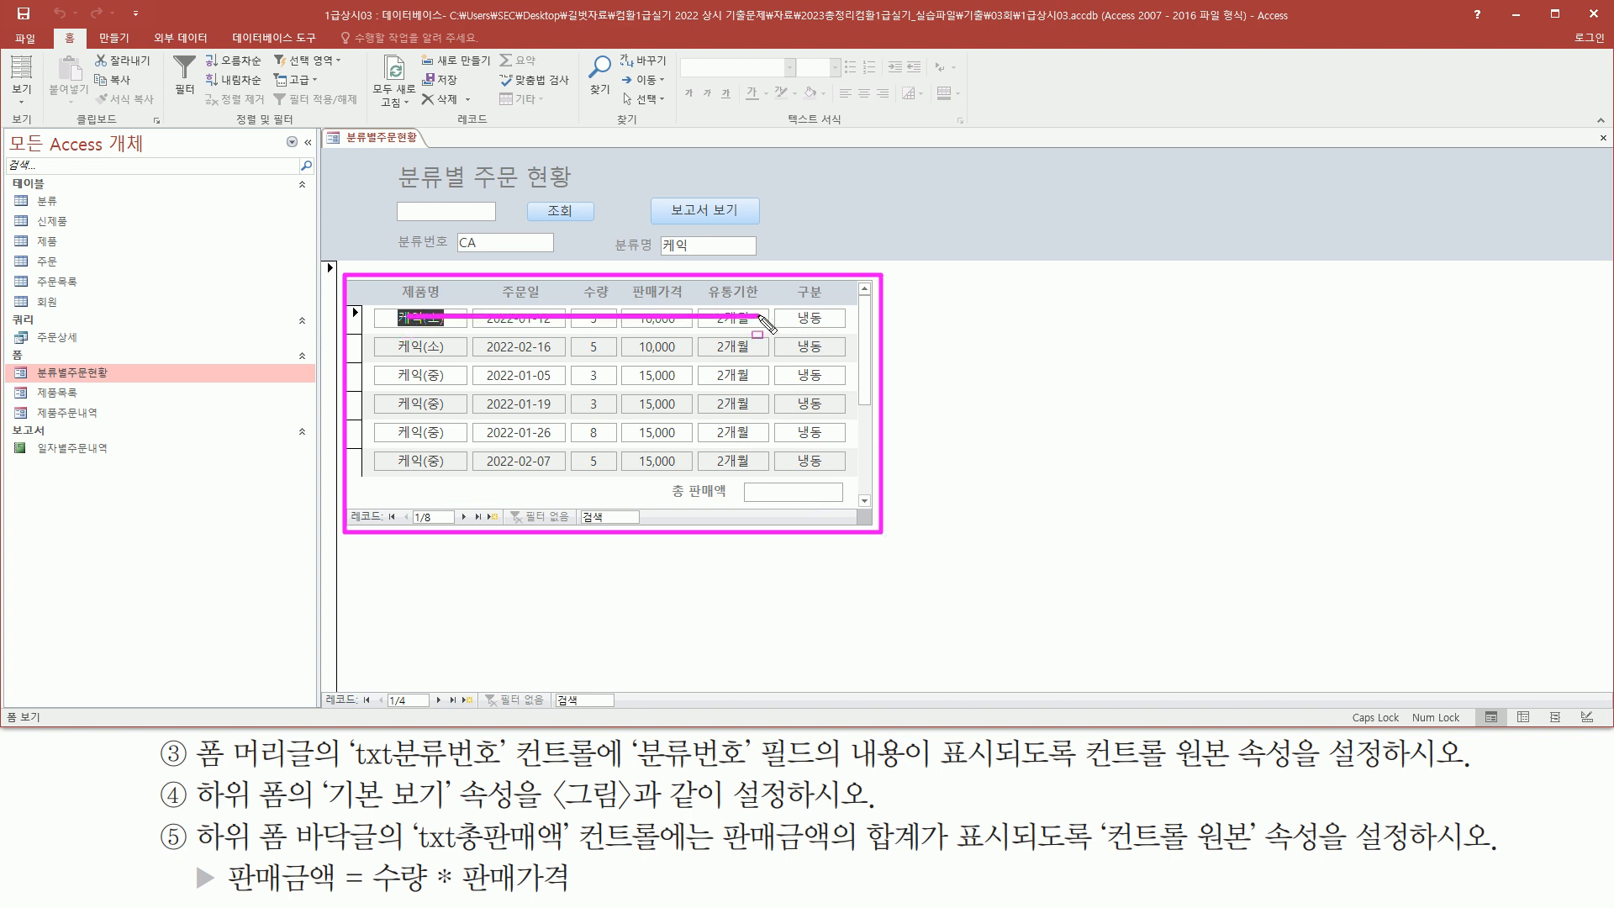
left_click_drag(400, 347, 816, 349)
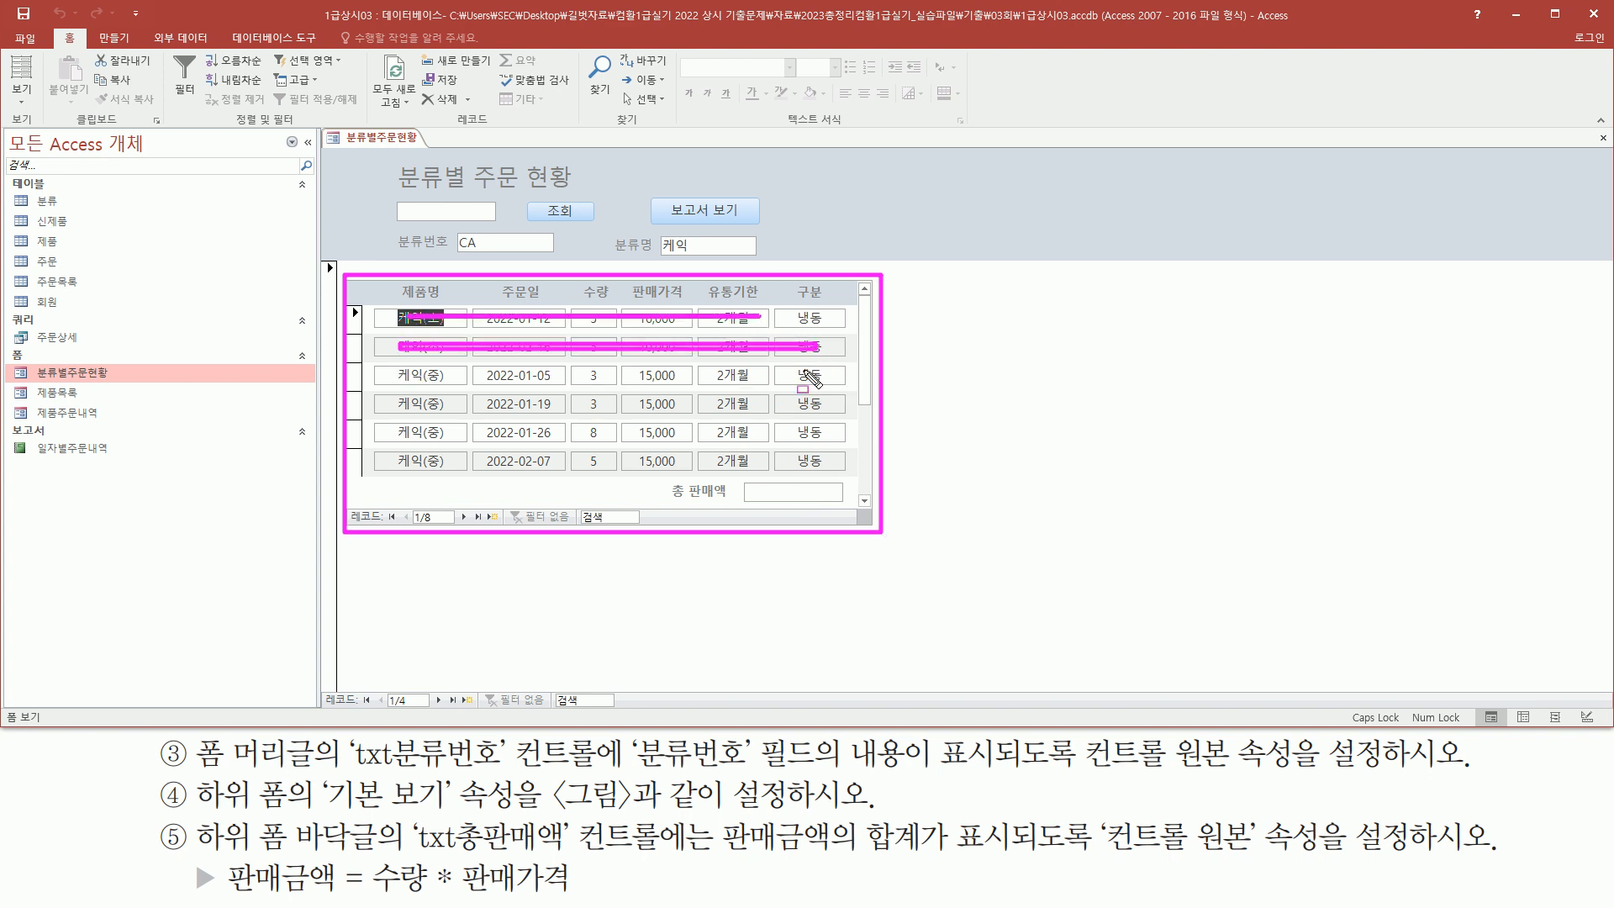
key("Escape")
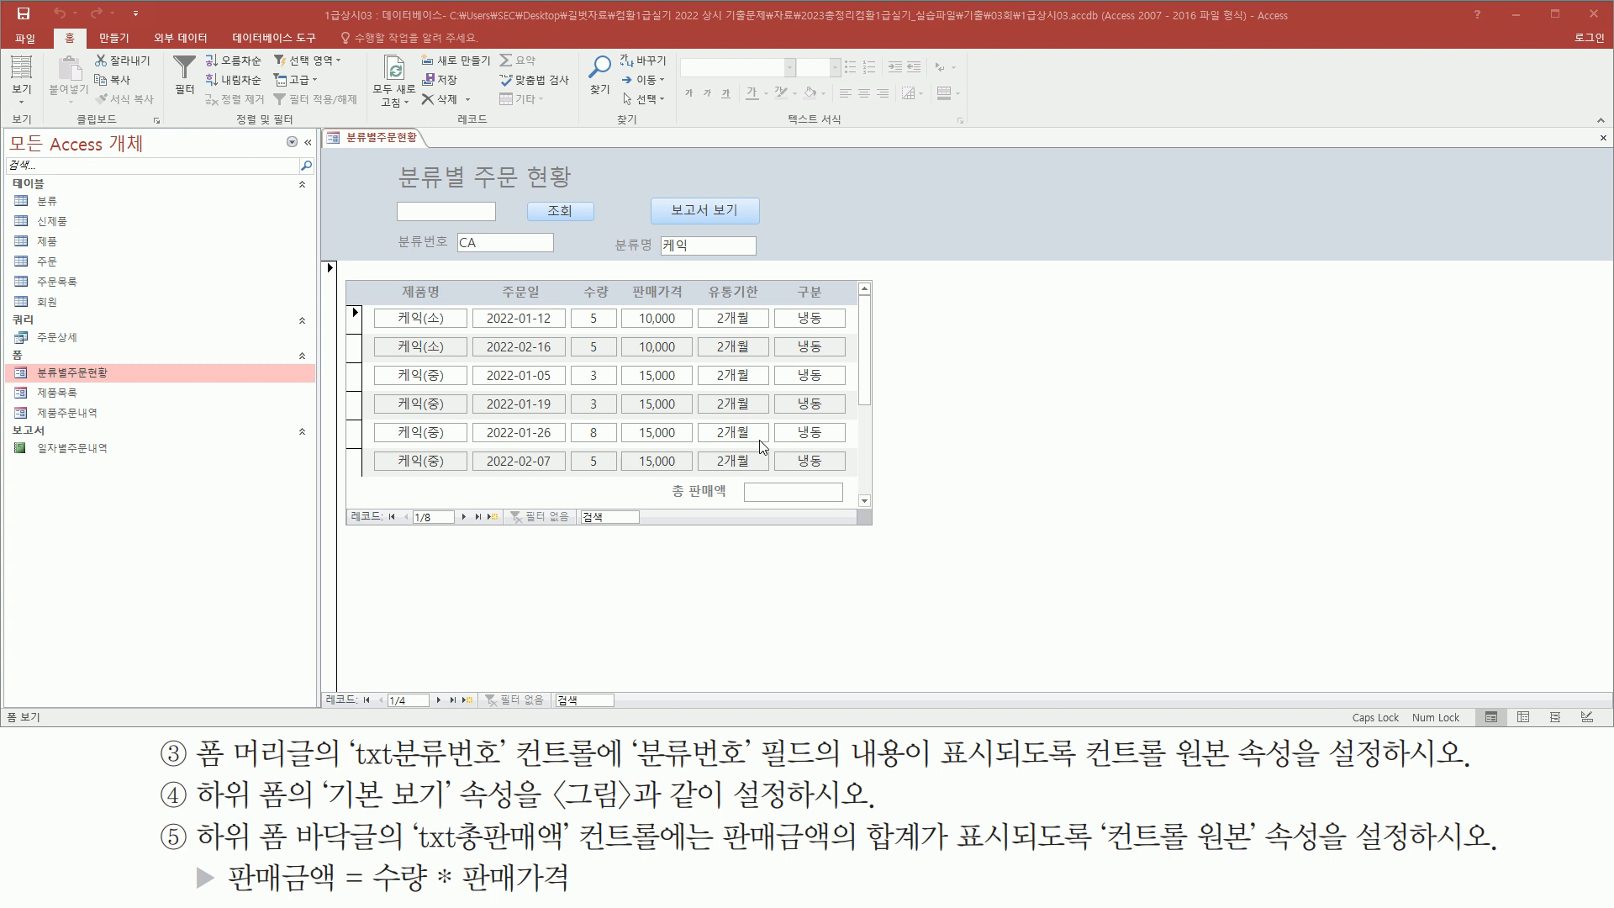
Review the task for the txt총판매액 control in the subform footer and the 판매금액 = 수량 * 판매가격 formula
mouse_move(188, 817)
left_mouse_down()
mouse_move(233, 851)
mouse_move(658, 853)
left_mouse_up()
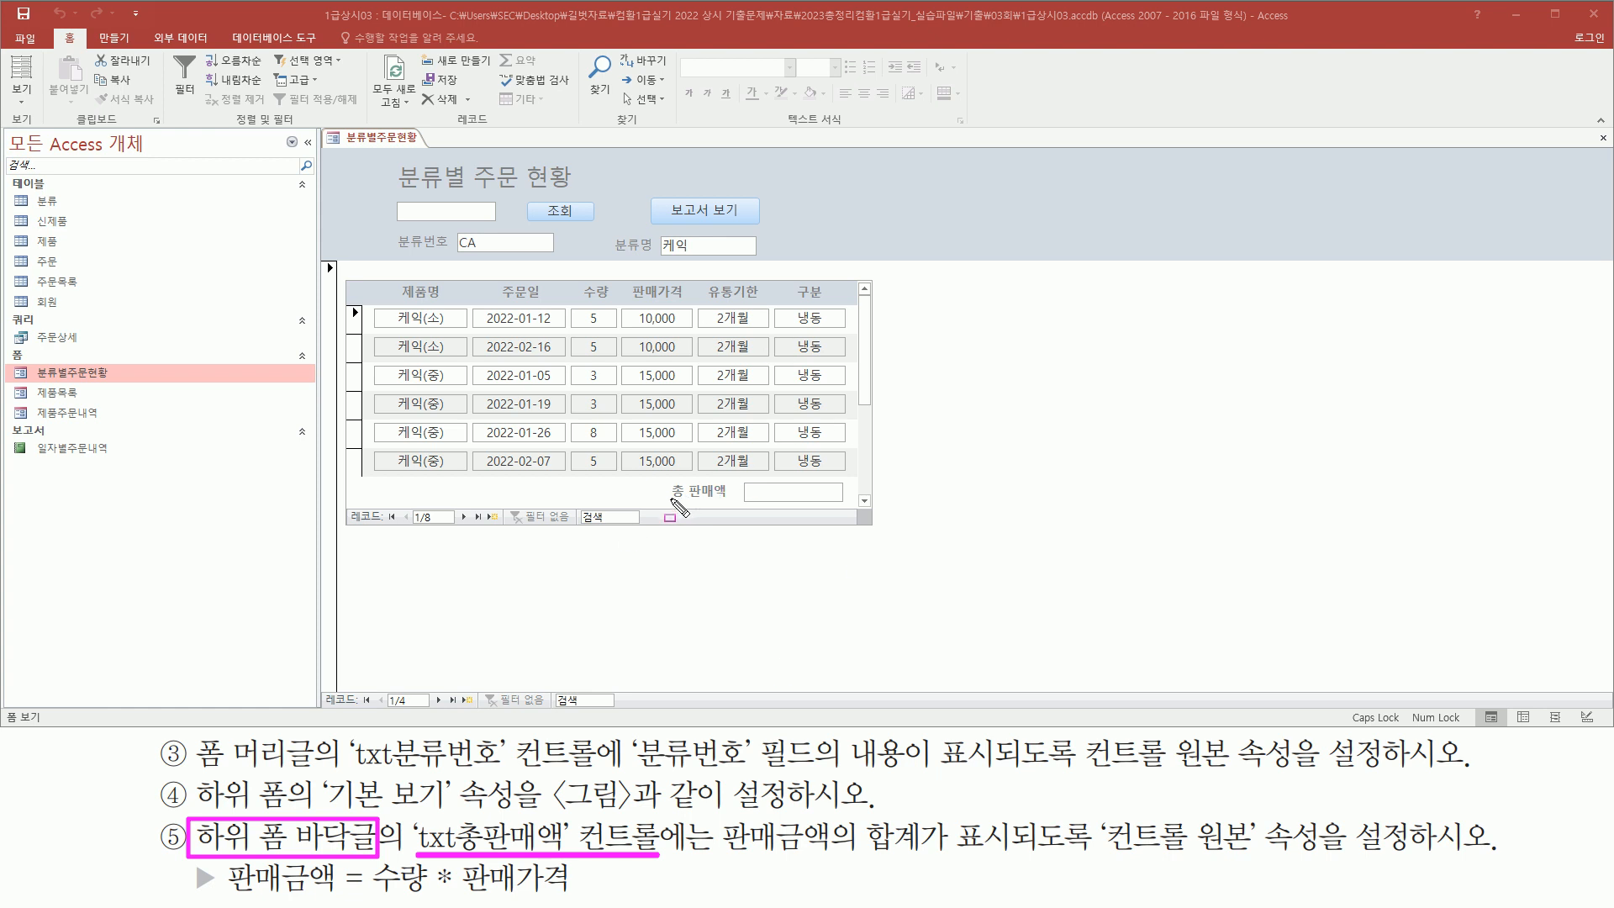
left_click_drag(675, 503, 850, 509)
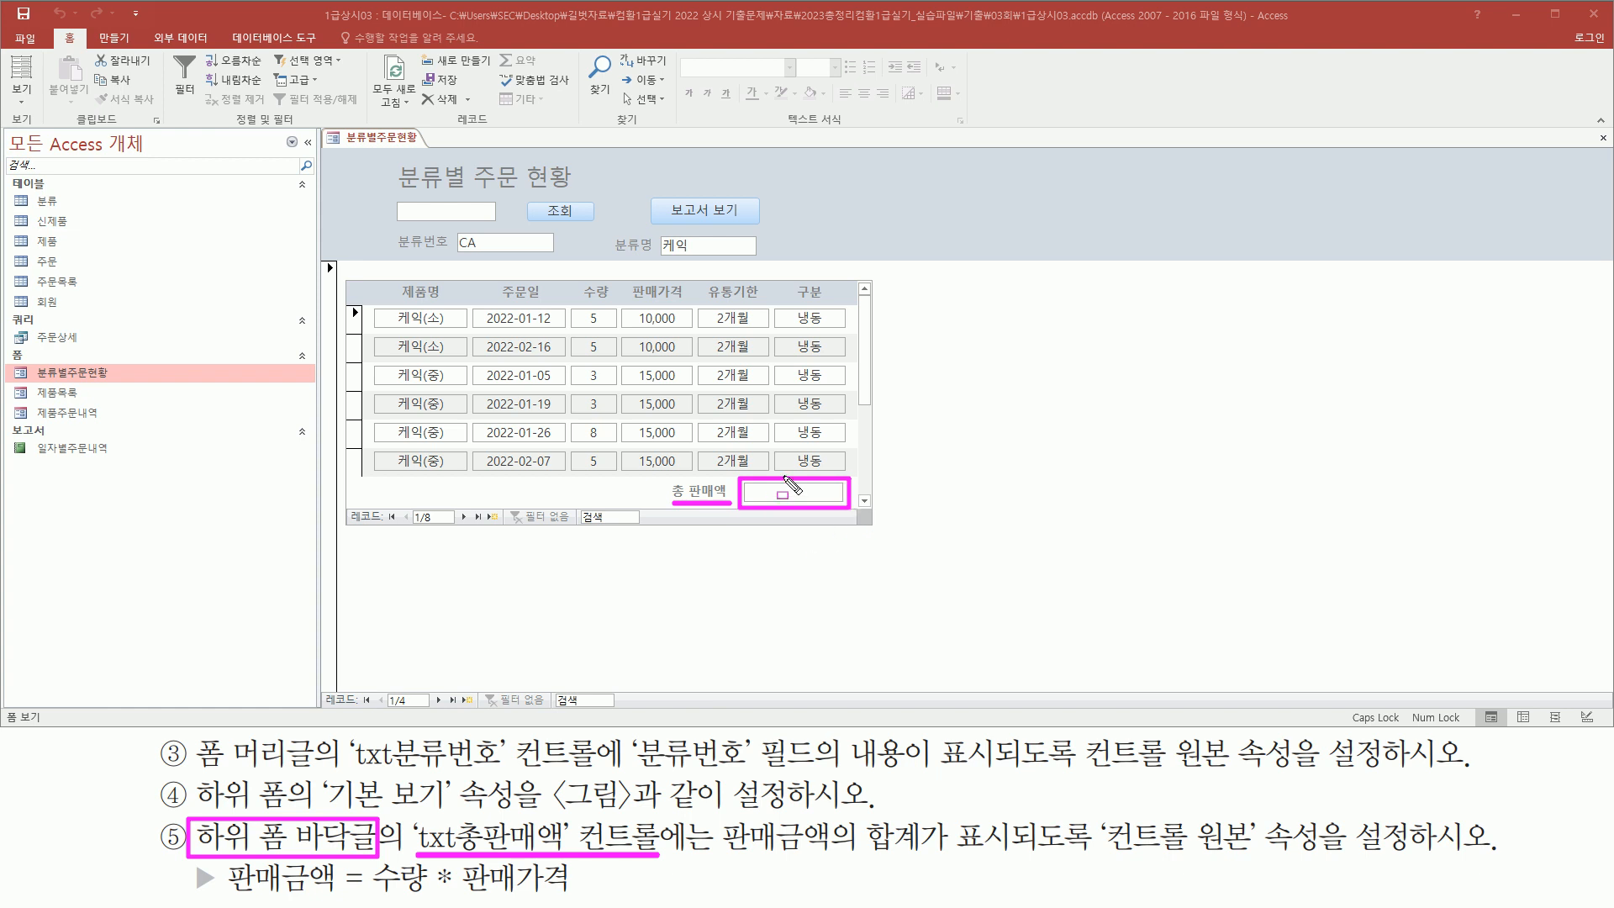
mouse_move(718, 816)
left_mouse_down()
mouse_move(834, 866)
mouse_move(930, 864)
left_mouse_up()
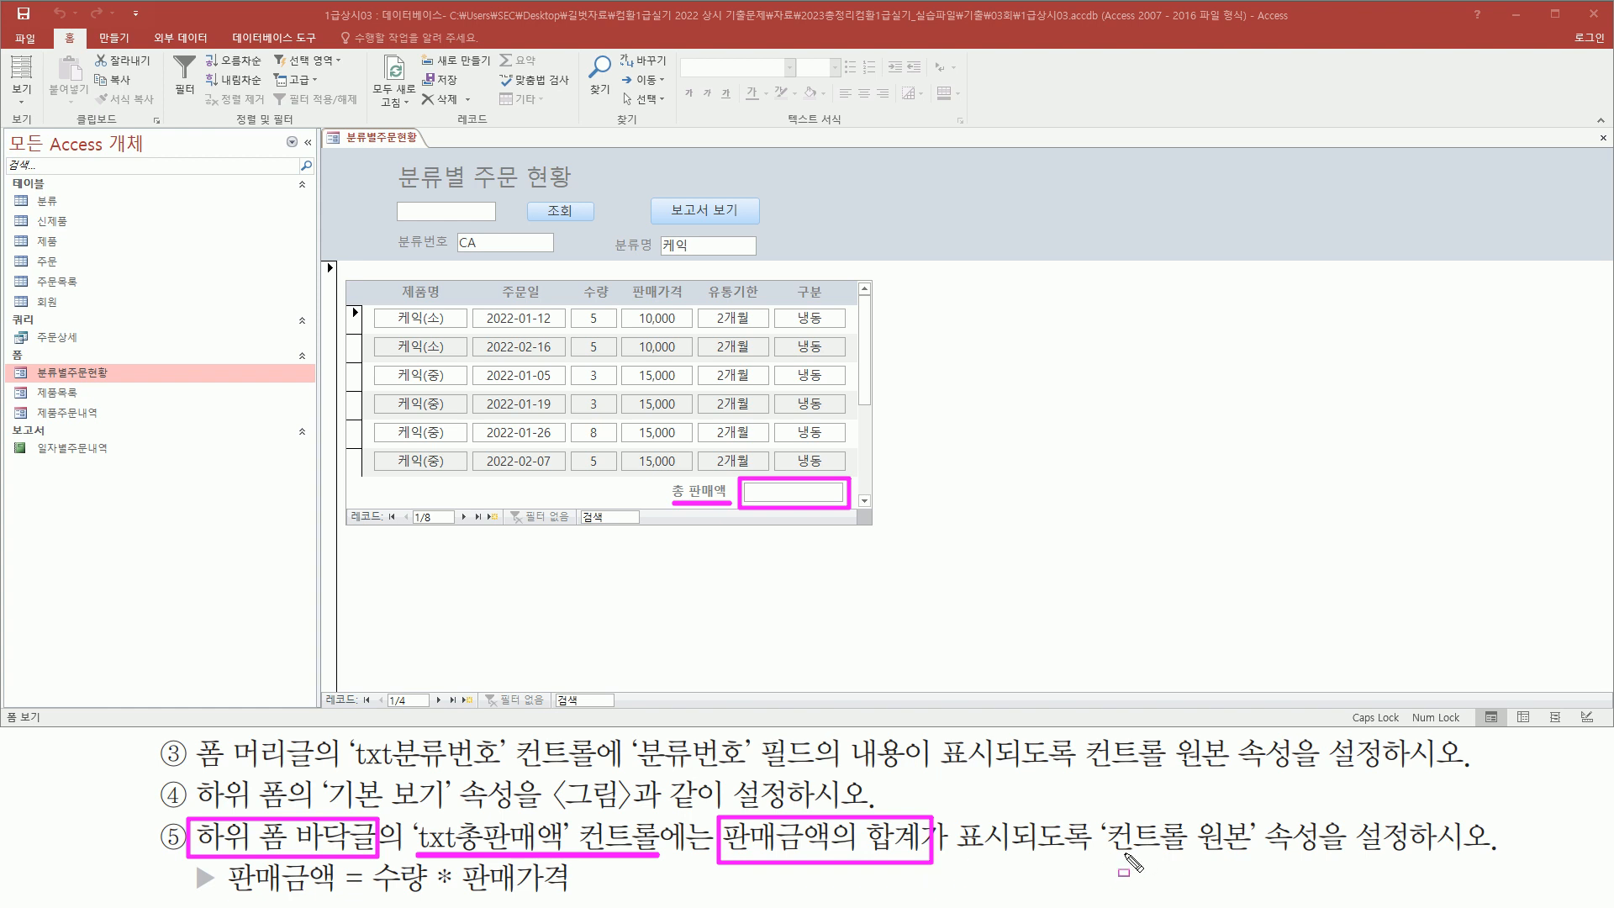
left_click_drag(1094, 854, 1413, 855)
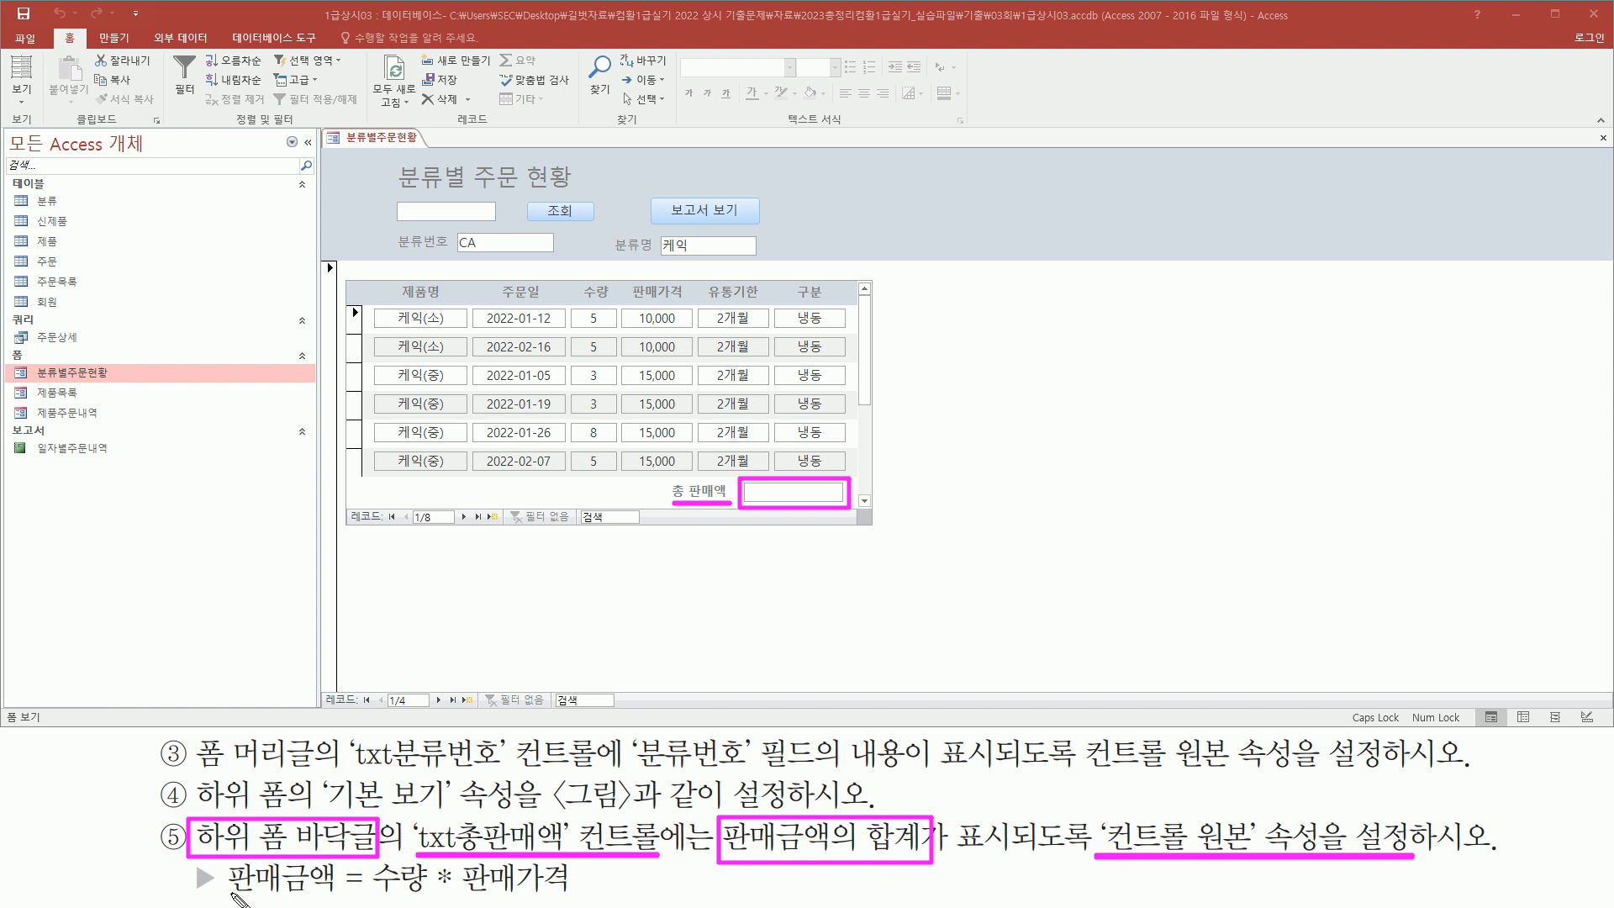
left_click_drag(283, 893, 335, 894)
left_click_drag(372, 898, 572, 896)
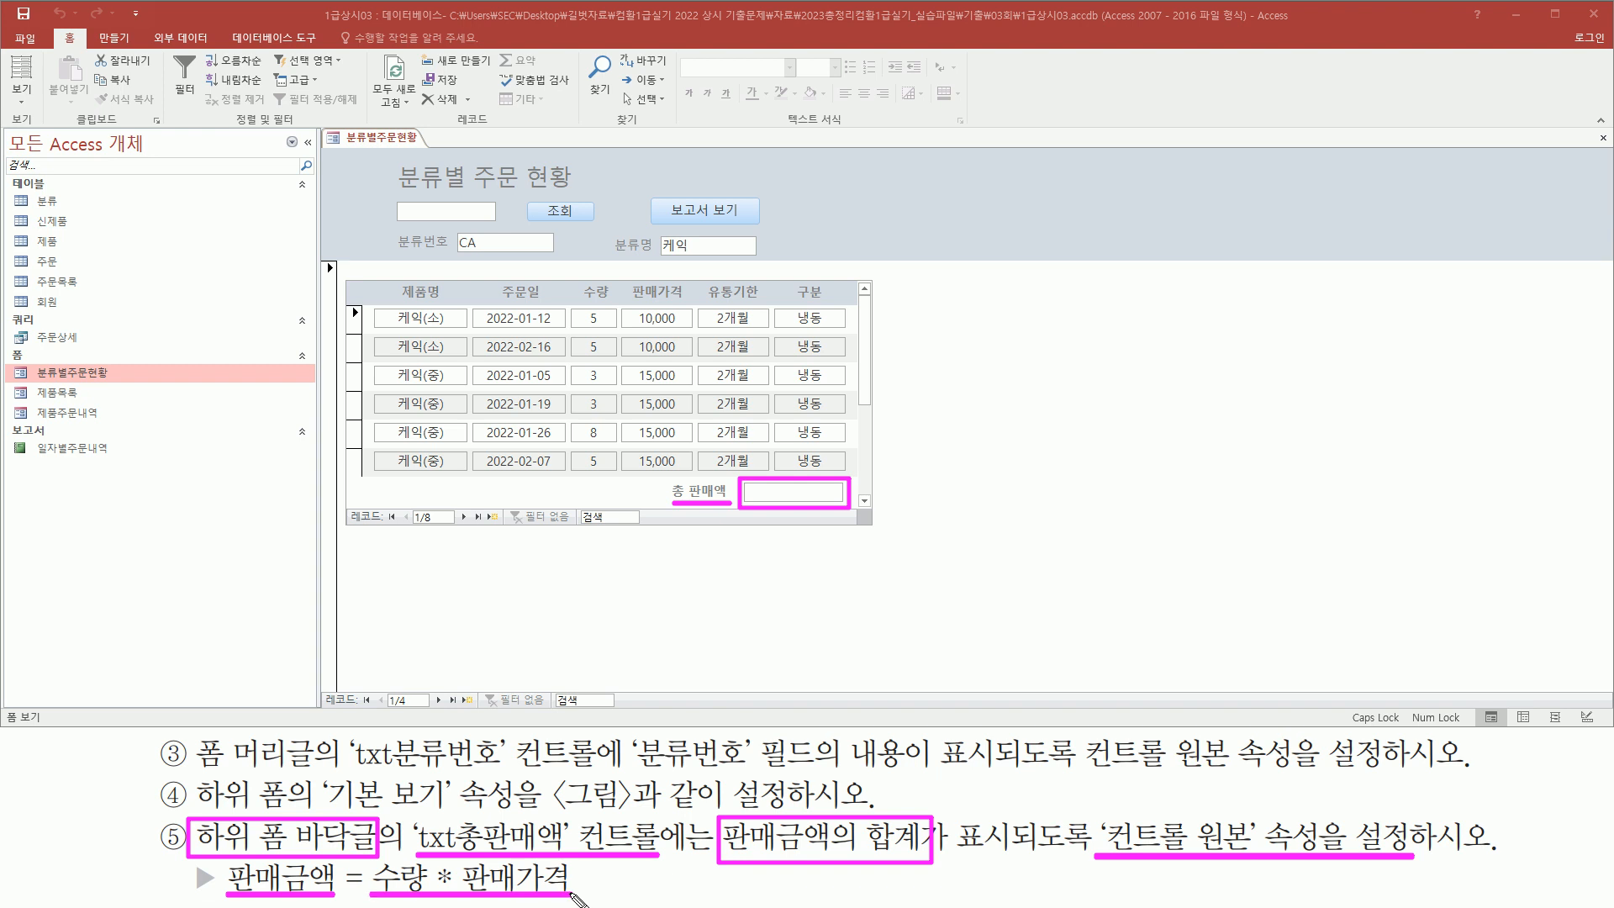
mouse_move(870, 803)
left_mouse_down()
mouse_move(883, 874)
mouse_move(925, 876)
left_mouse_up()
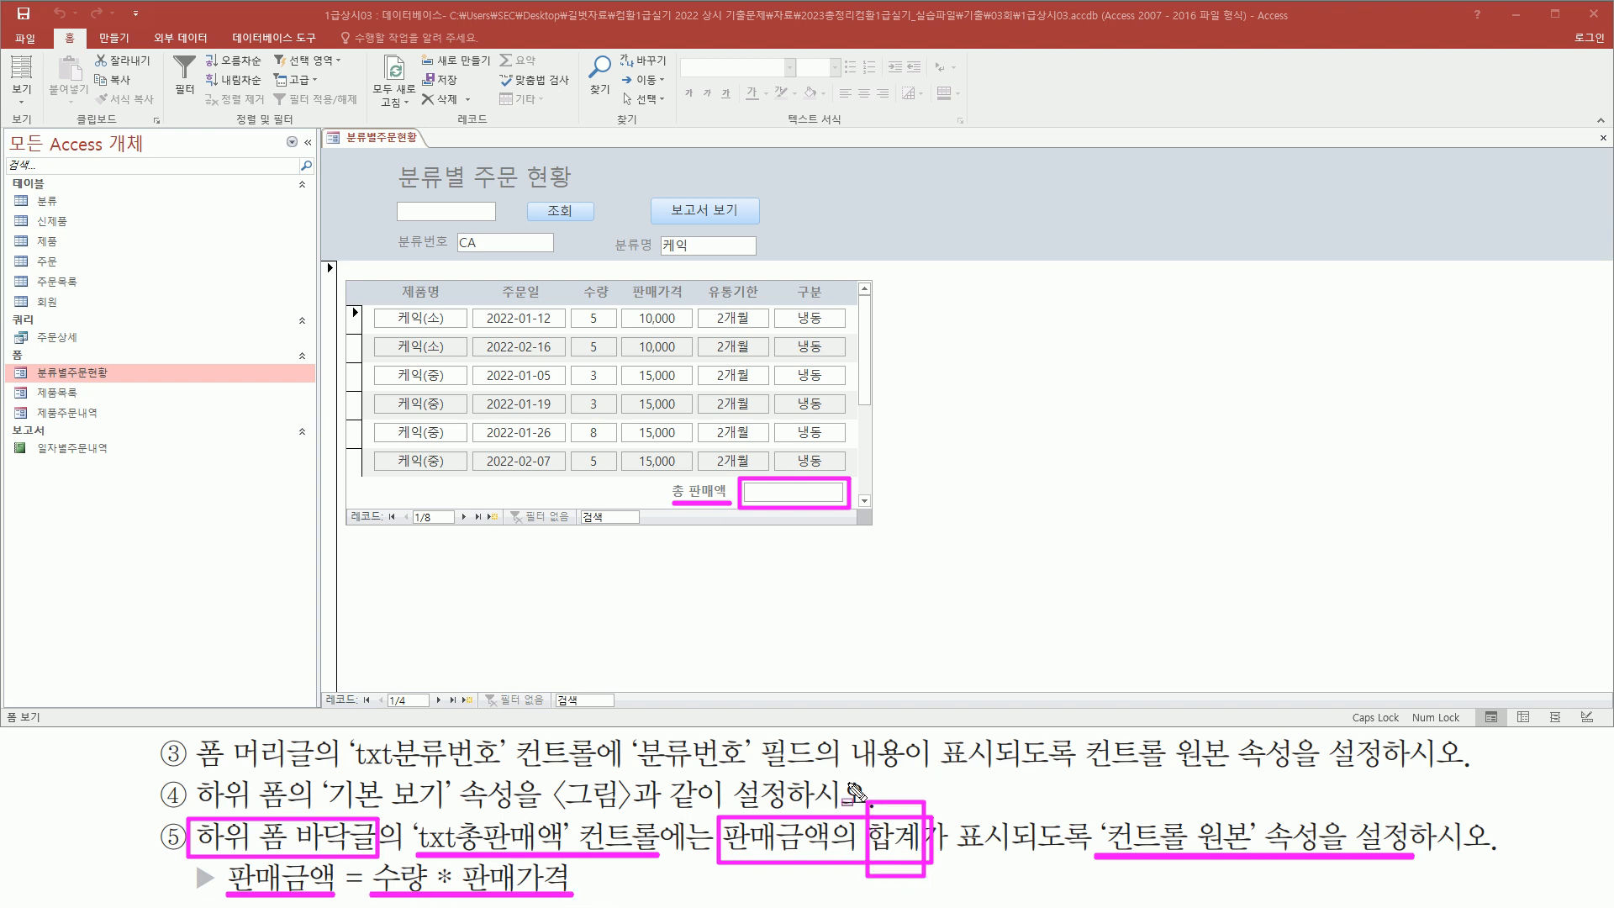
key("Escape")
Open the 분류별주문현황 form in Design view and bring up the Data properties of the txt총판매액 text box in the subform footer
right_click(376, 143)
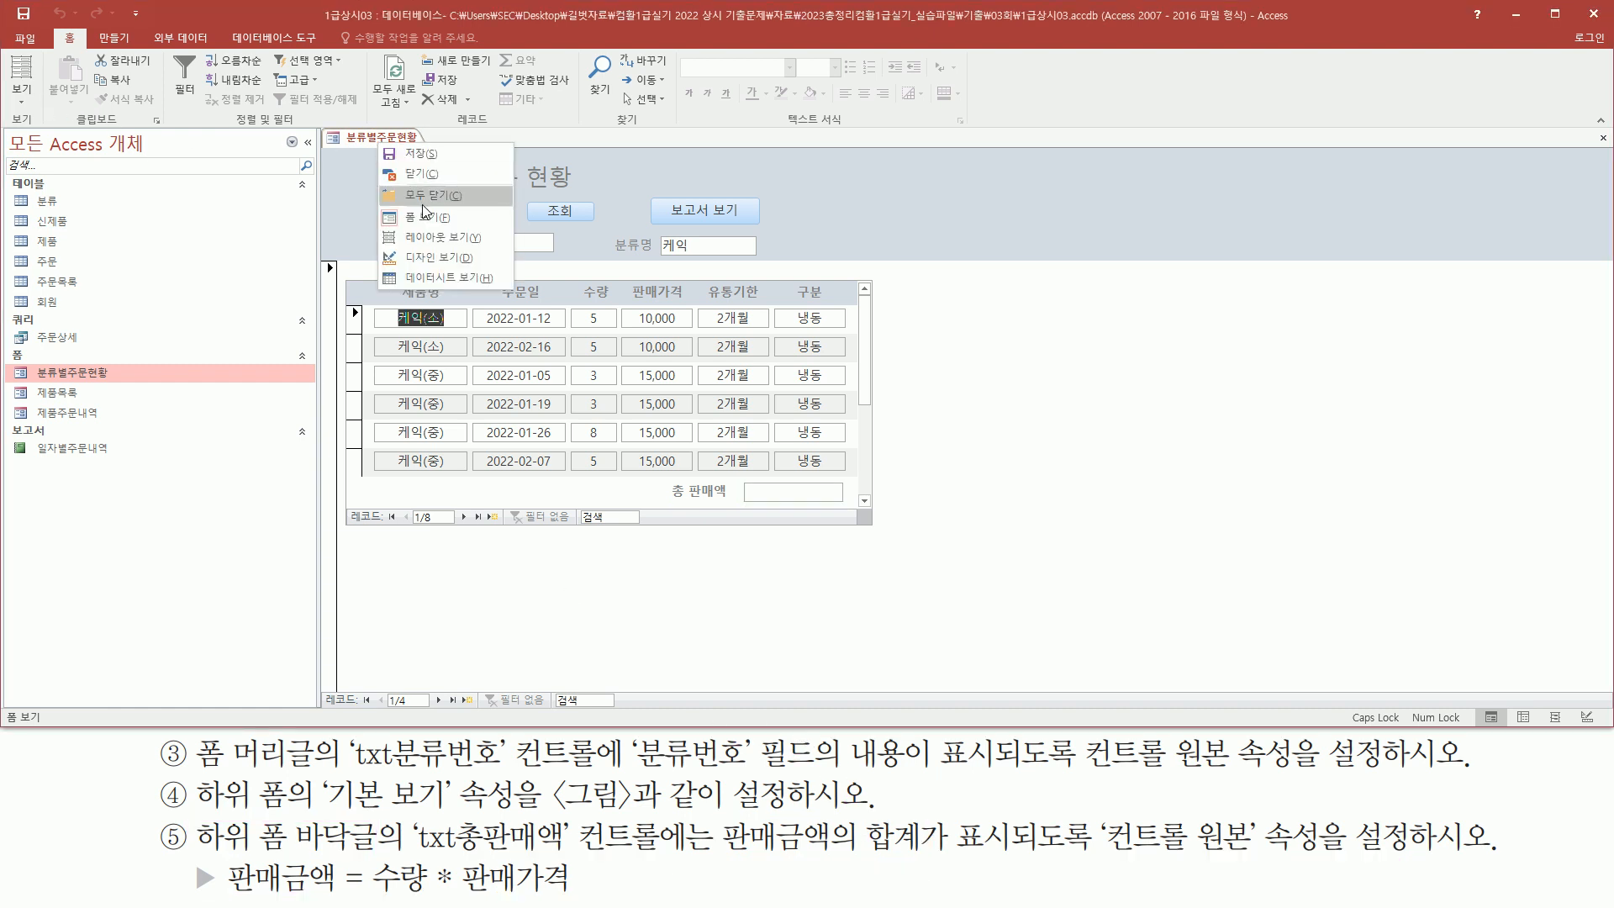
left_click(432, 257)
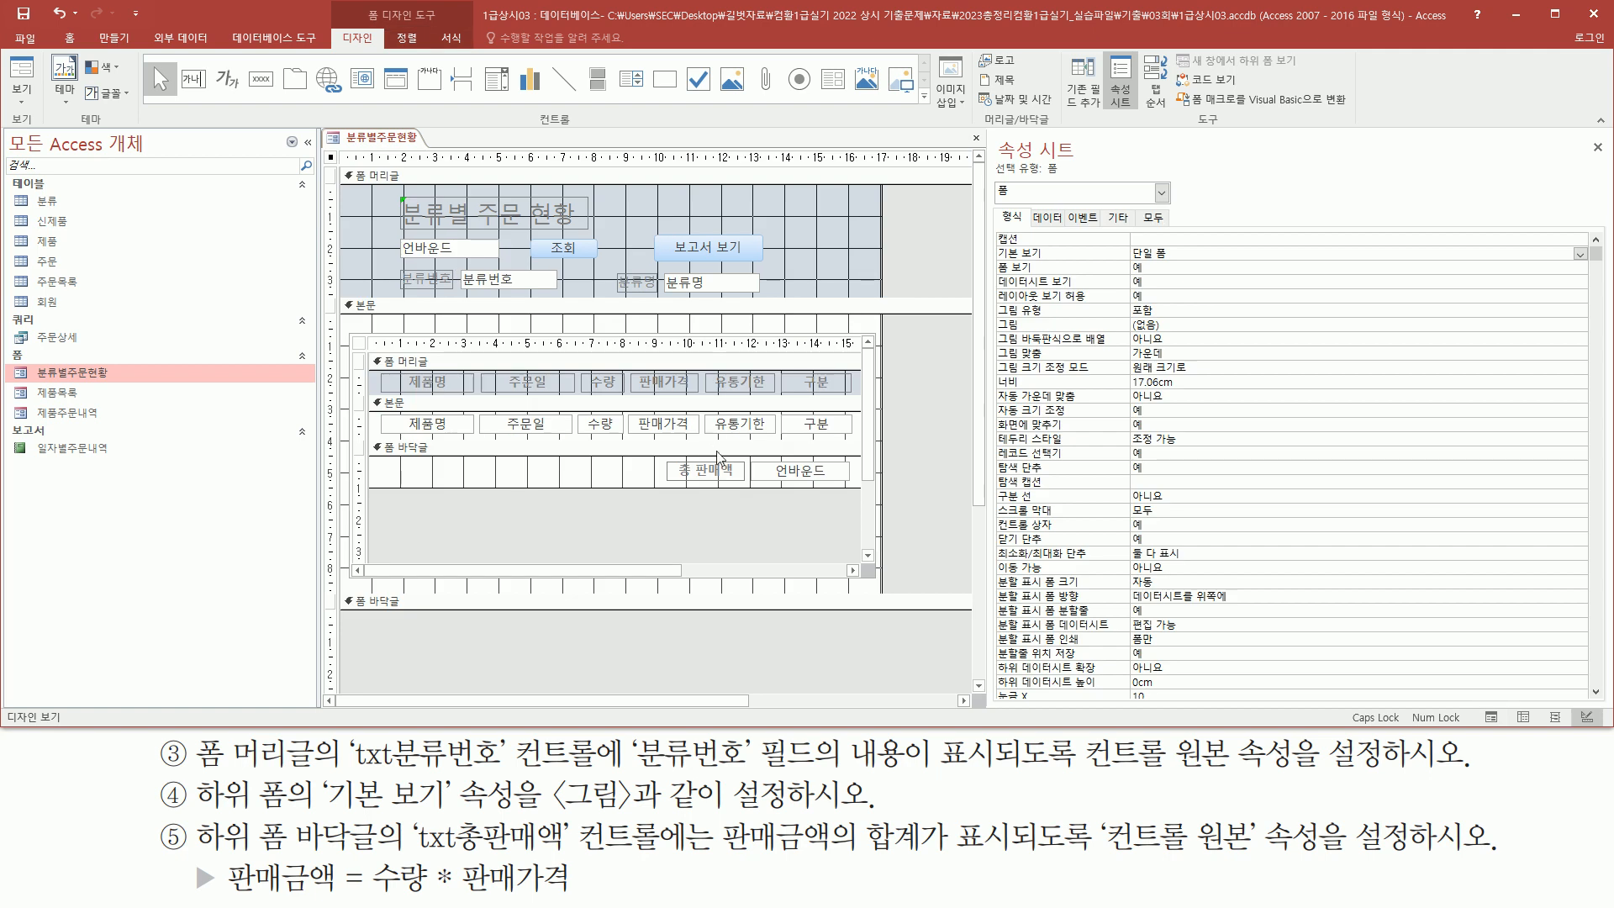
left_click(794, 475)
left_click(803, 477)
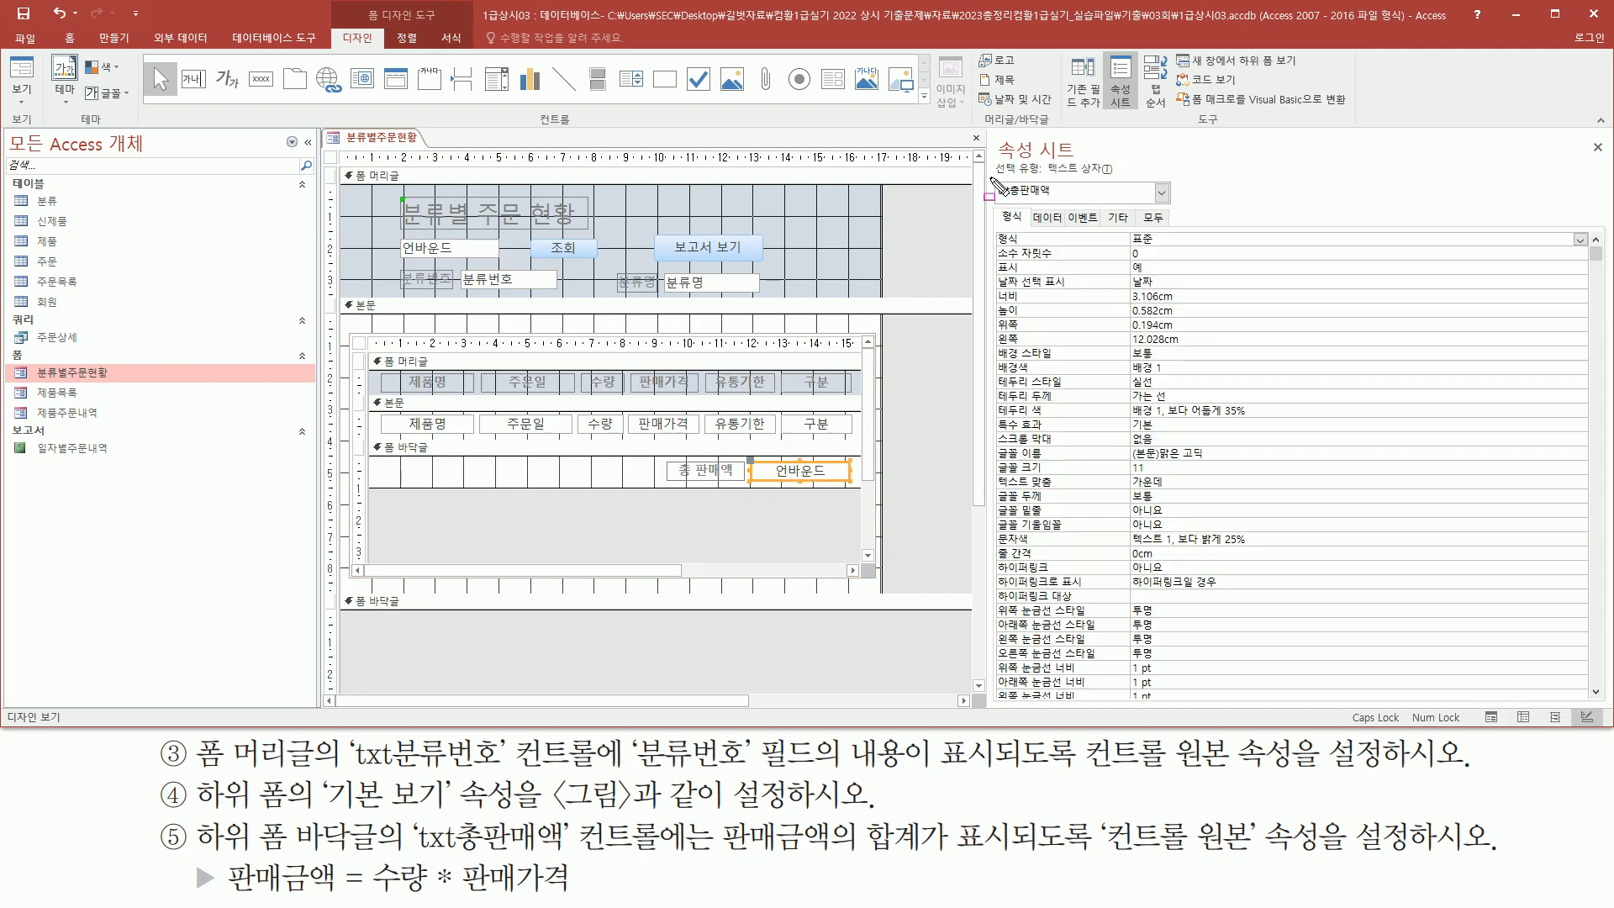
mouse_move(991, 178)
left_mouse_down()
mouse_move(1010, 203)
mouse_move(1072, 206)
left_mouse_up()
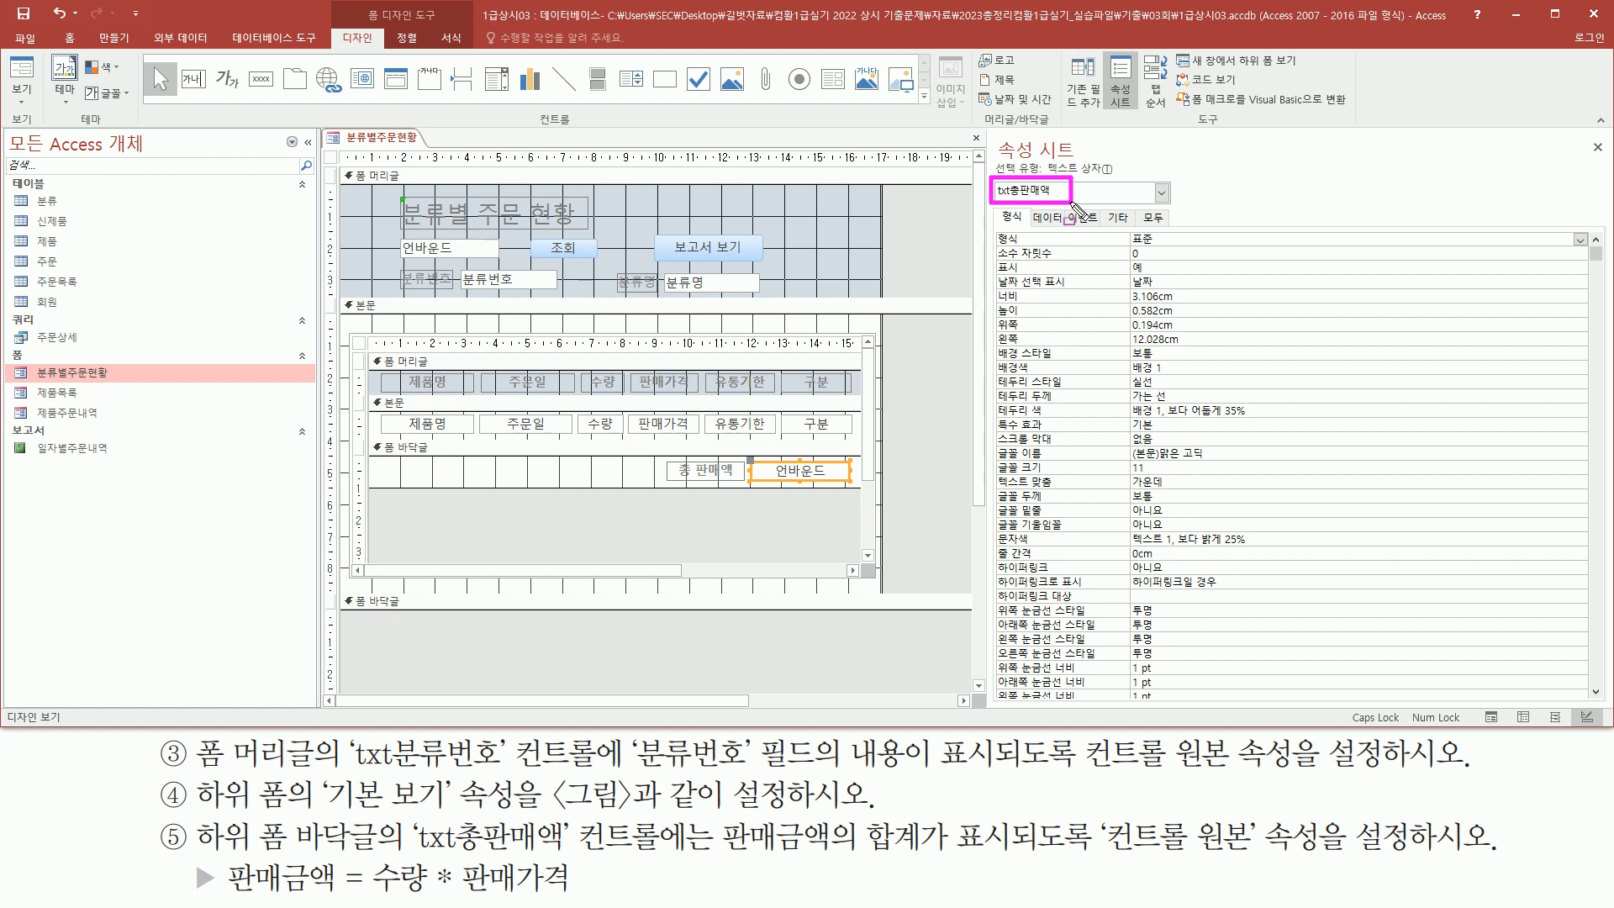
key("Escape")
left_click(1042, 217)
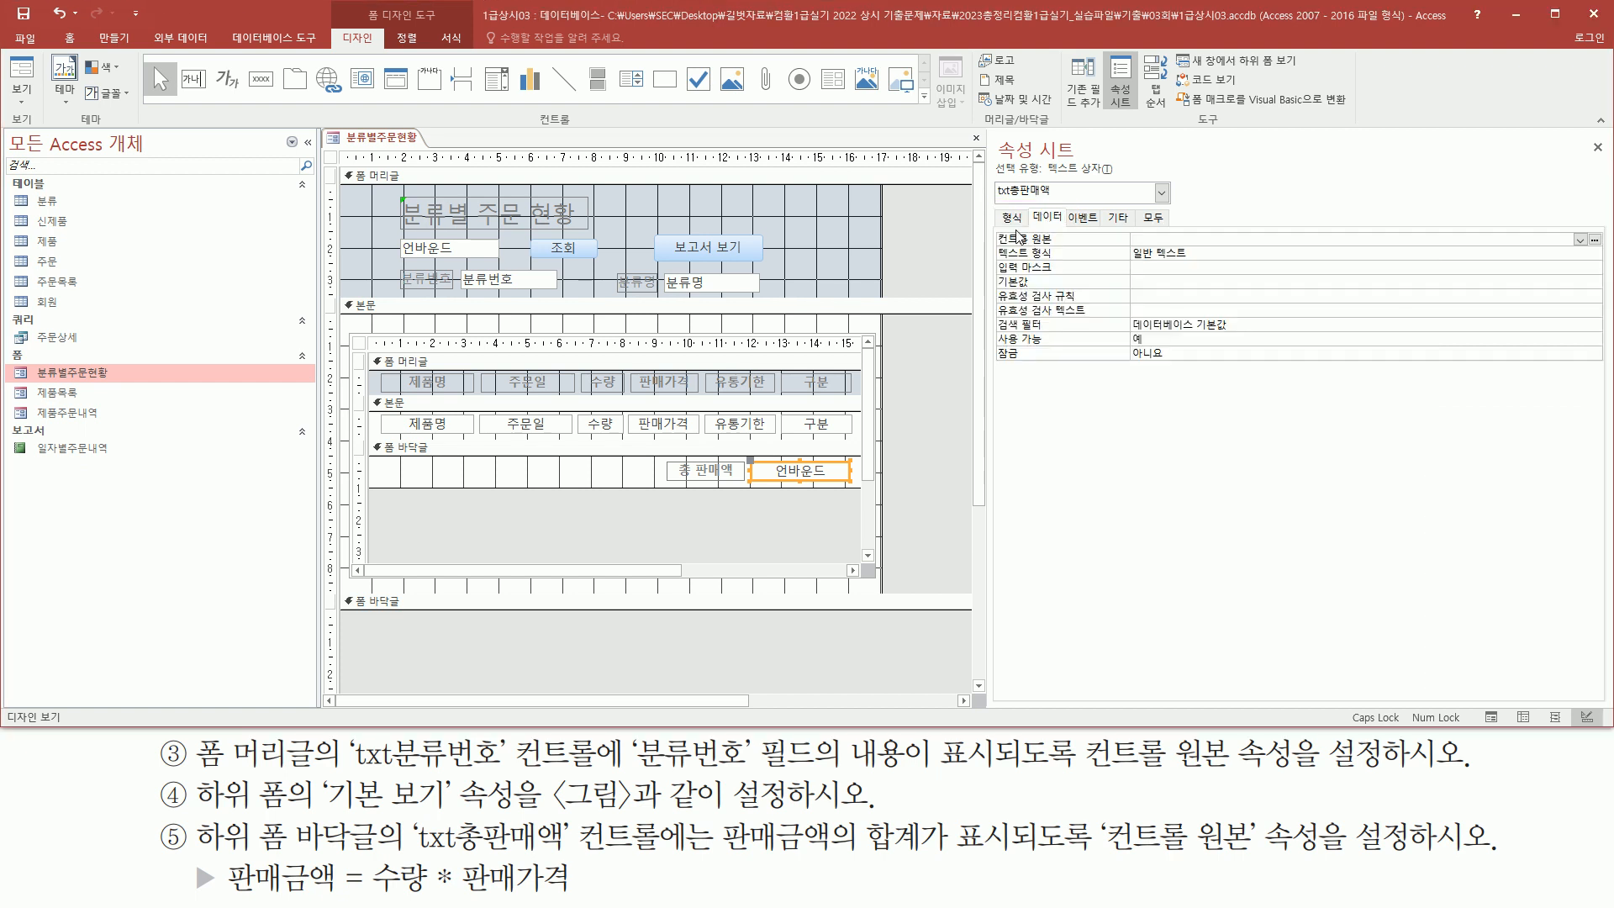
left_click_drag(1002, 227, 1253, 264)
key("Escape")
Enter [수량]*[판매가격] as the control source of txt총판매액
left_click(1221, 239)
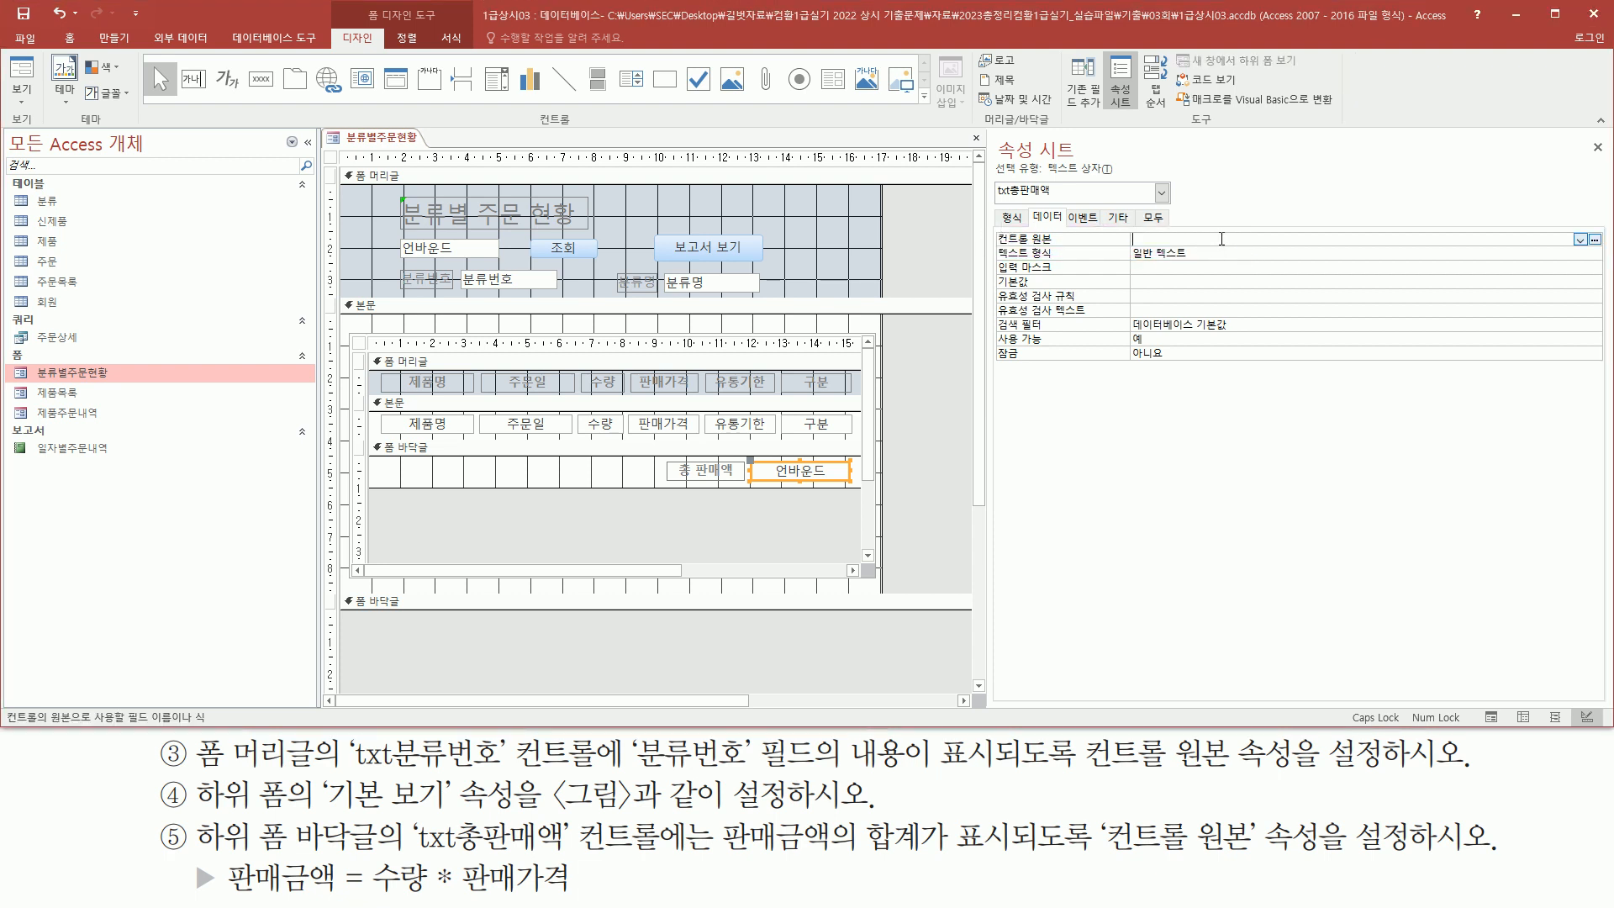
left_click_drag(716, 857, 936, 872)
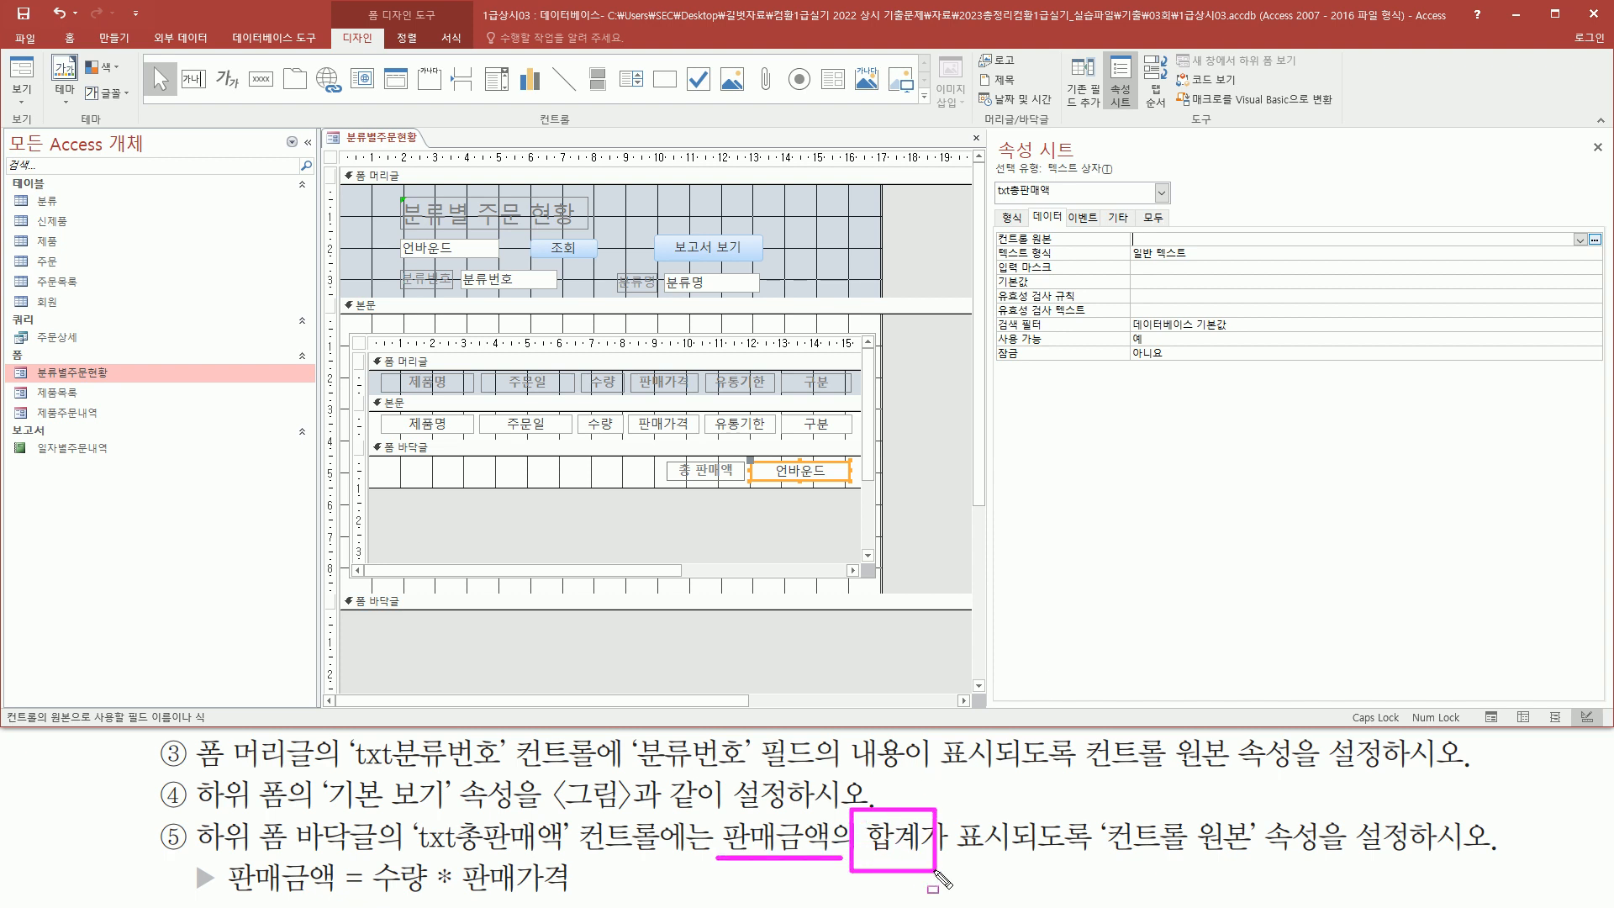
left_click_drag(716, 810, 837, 861)
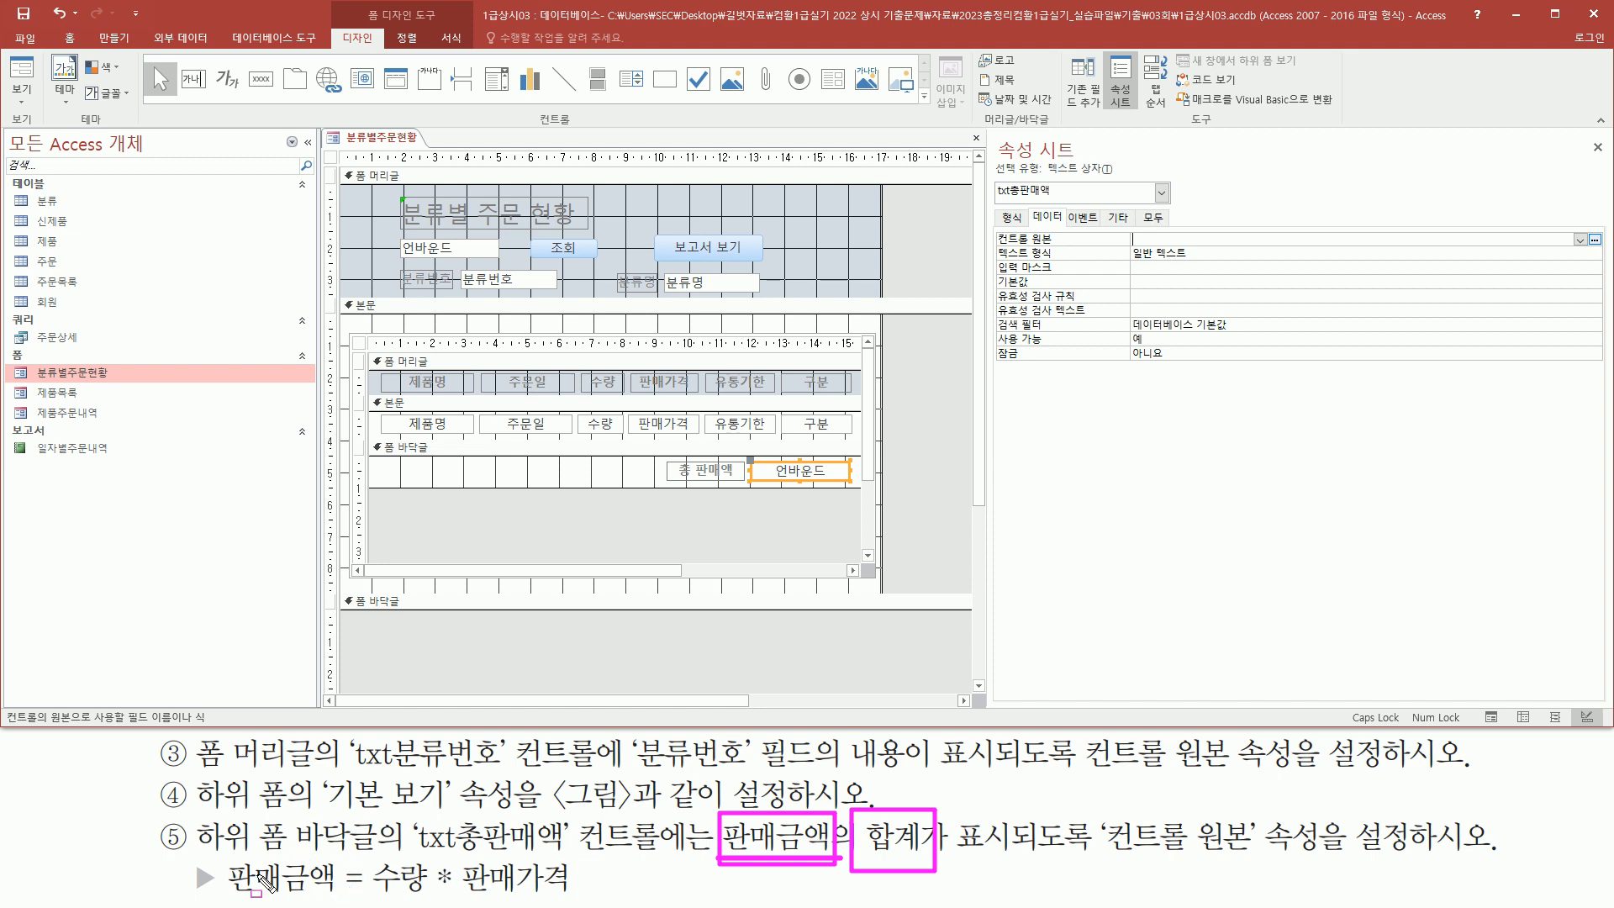
left_click_drag(372, 876, 574, 902)
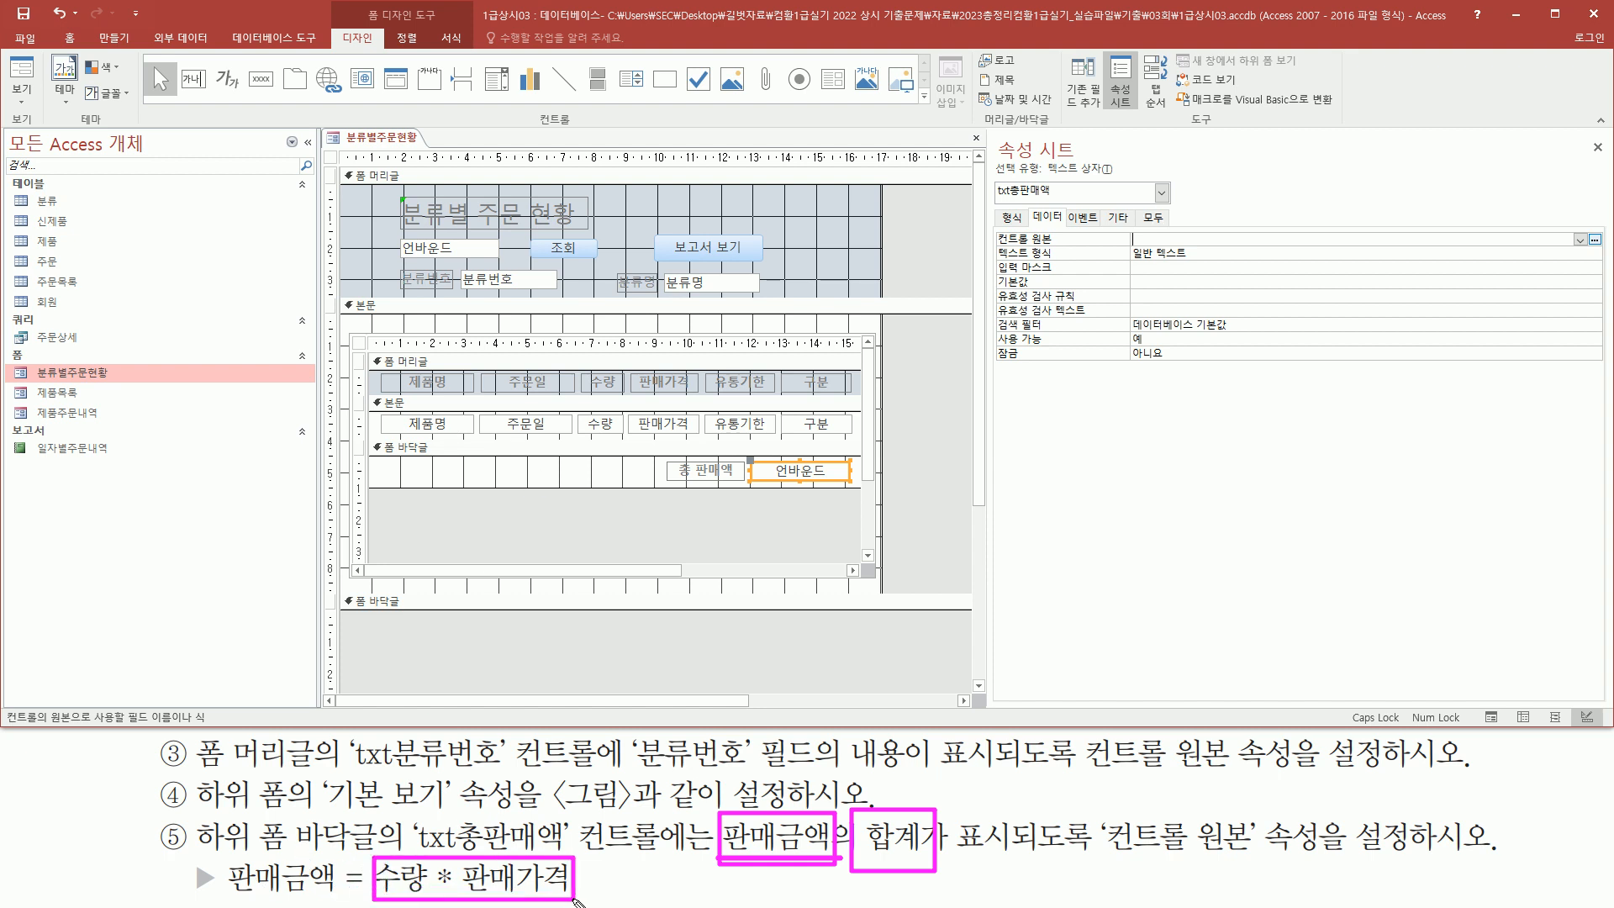
left_click_drag(225, 895, 357, 896)
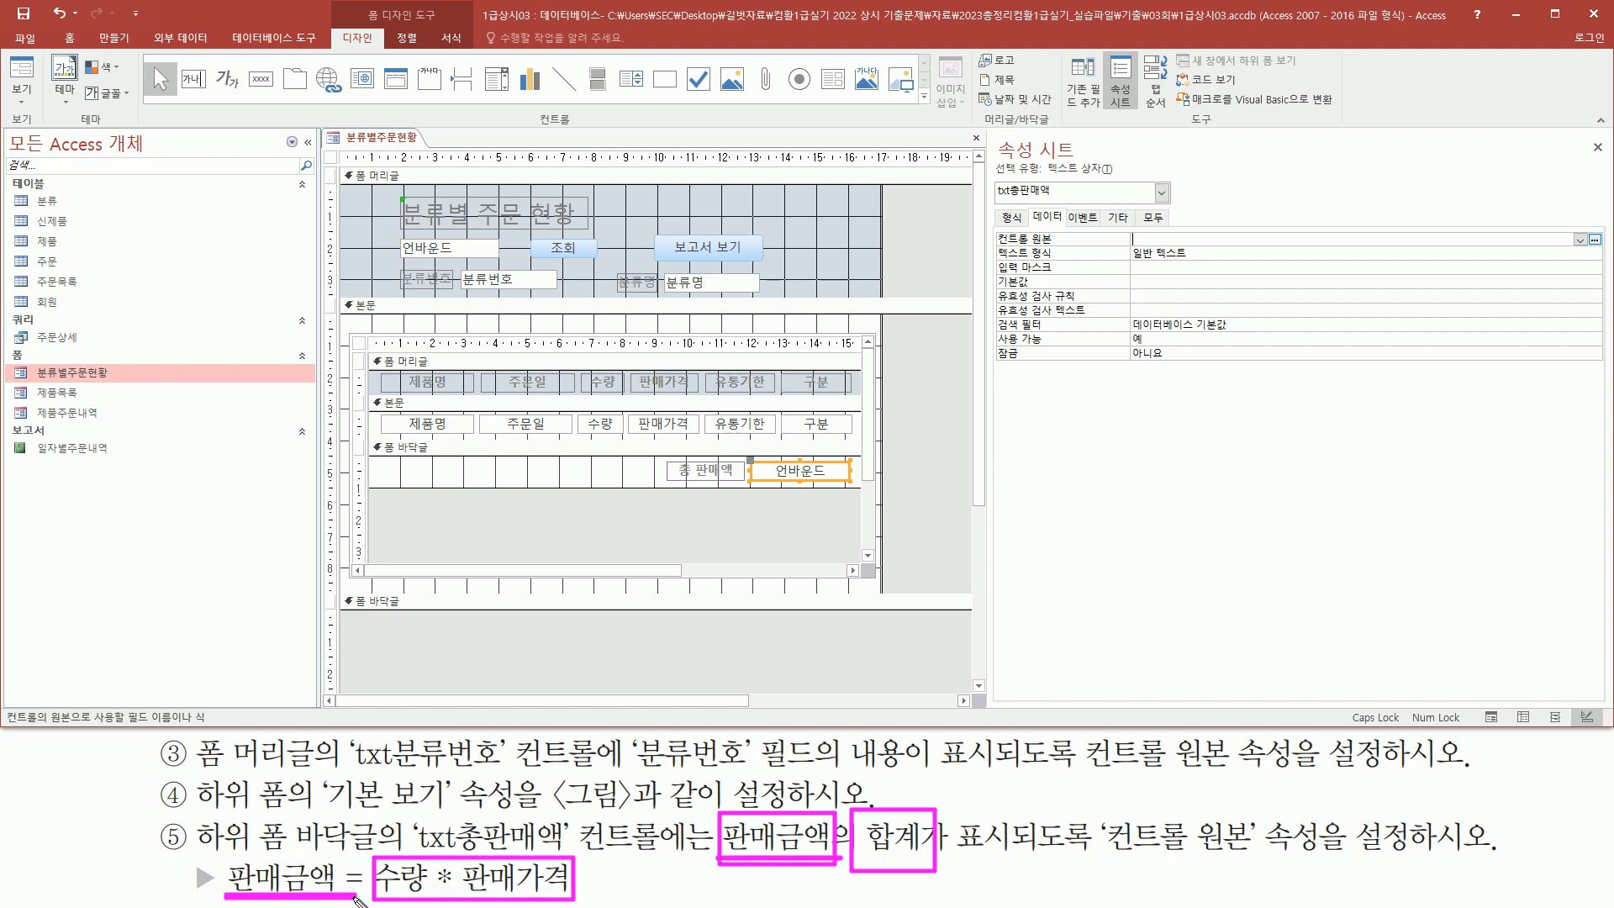
key("Escape")
left_click(1165, 238)
left_click(1165, 238)
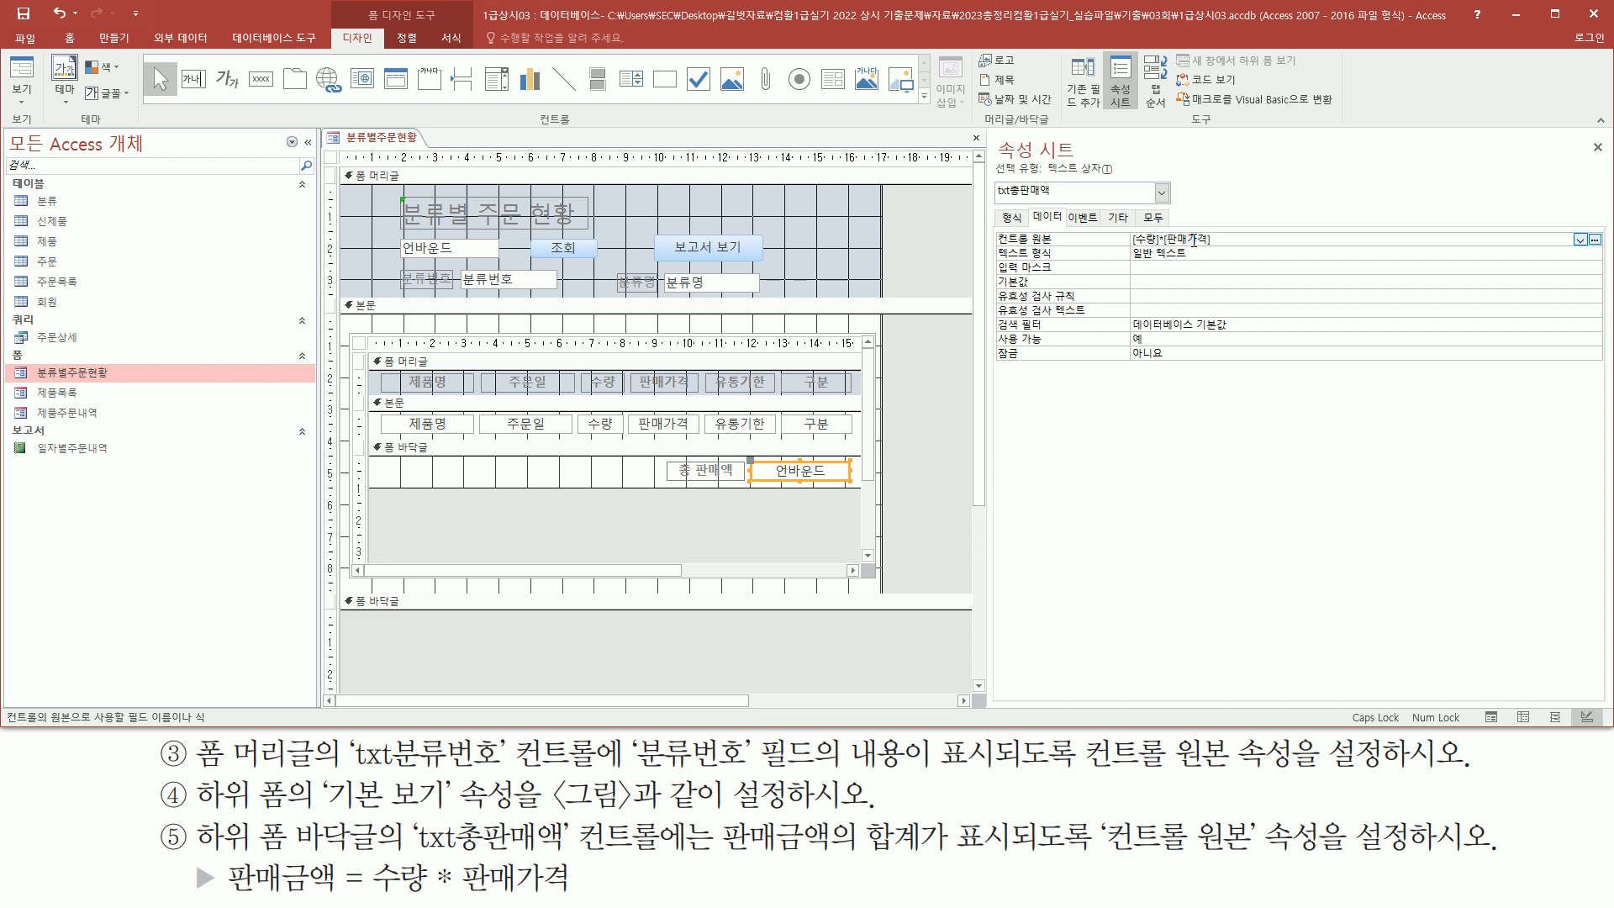
Wrap the txt총판매액 control source in a sum so it reads =SUM([수량]*[판매가격])
mouse_move(717, 807)
left_mouse_down()
mouse_move(823, 866)
mouse_move(929, 852)
left_mouse_up()
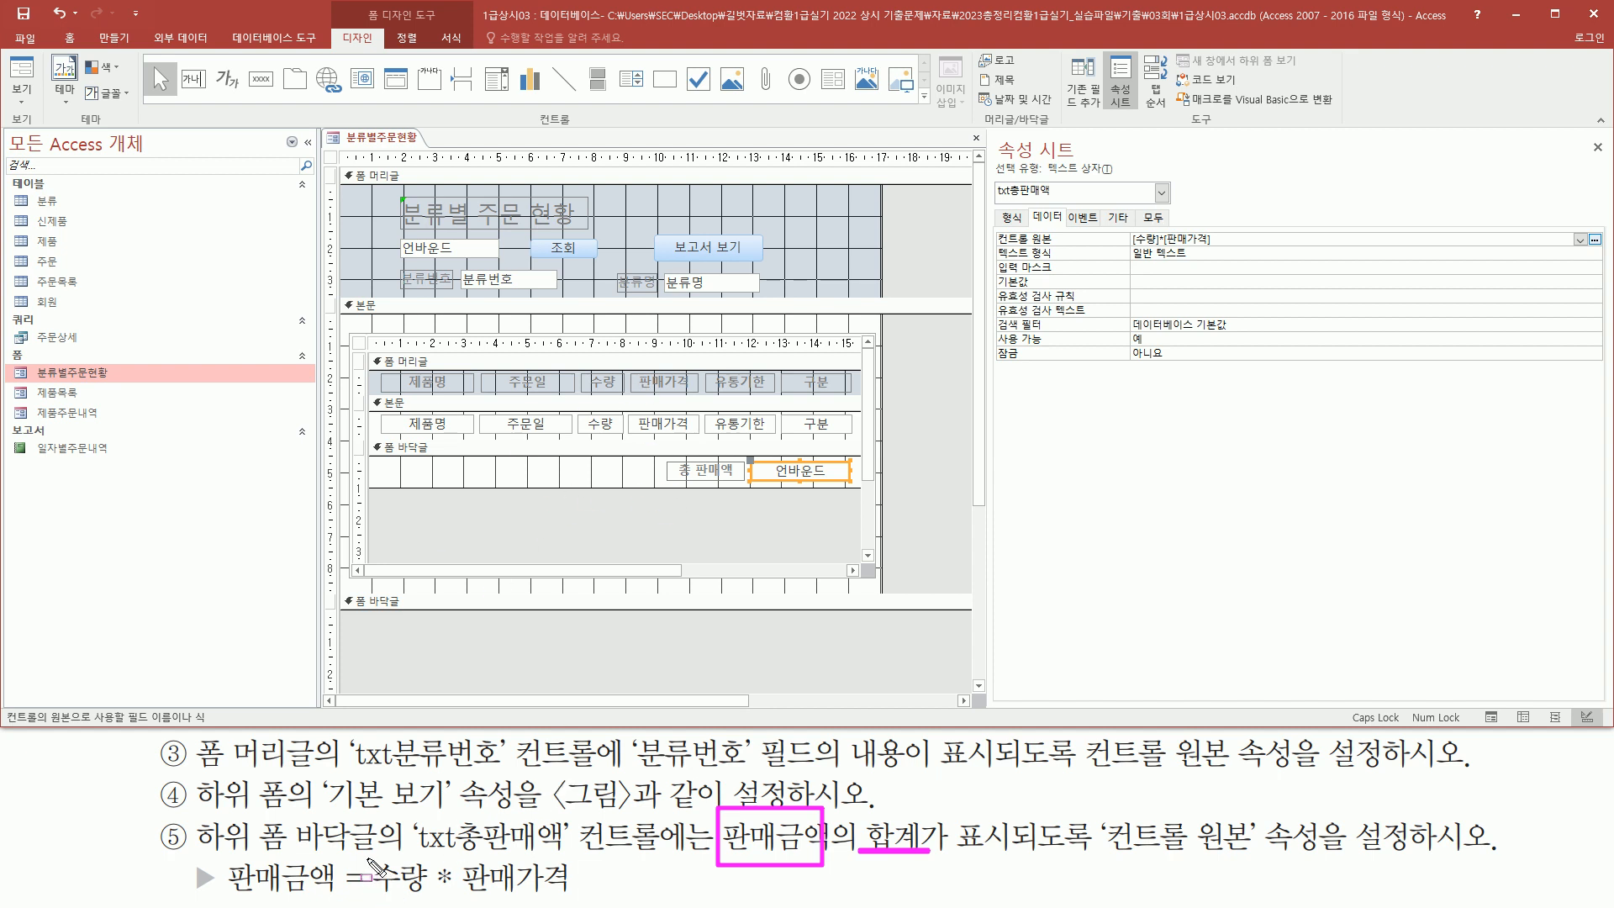
mouse_move(370, 870)
left_mouse_down()
mouse_move(505, 904)
mouse_move(591, 904)
left_mouse_up()
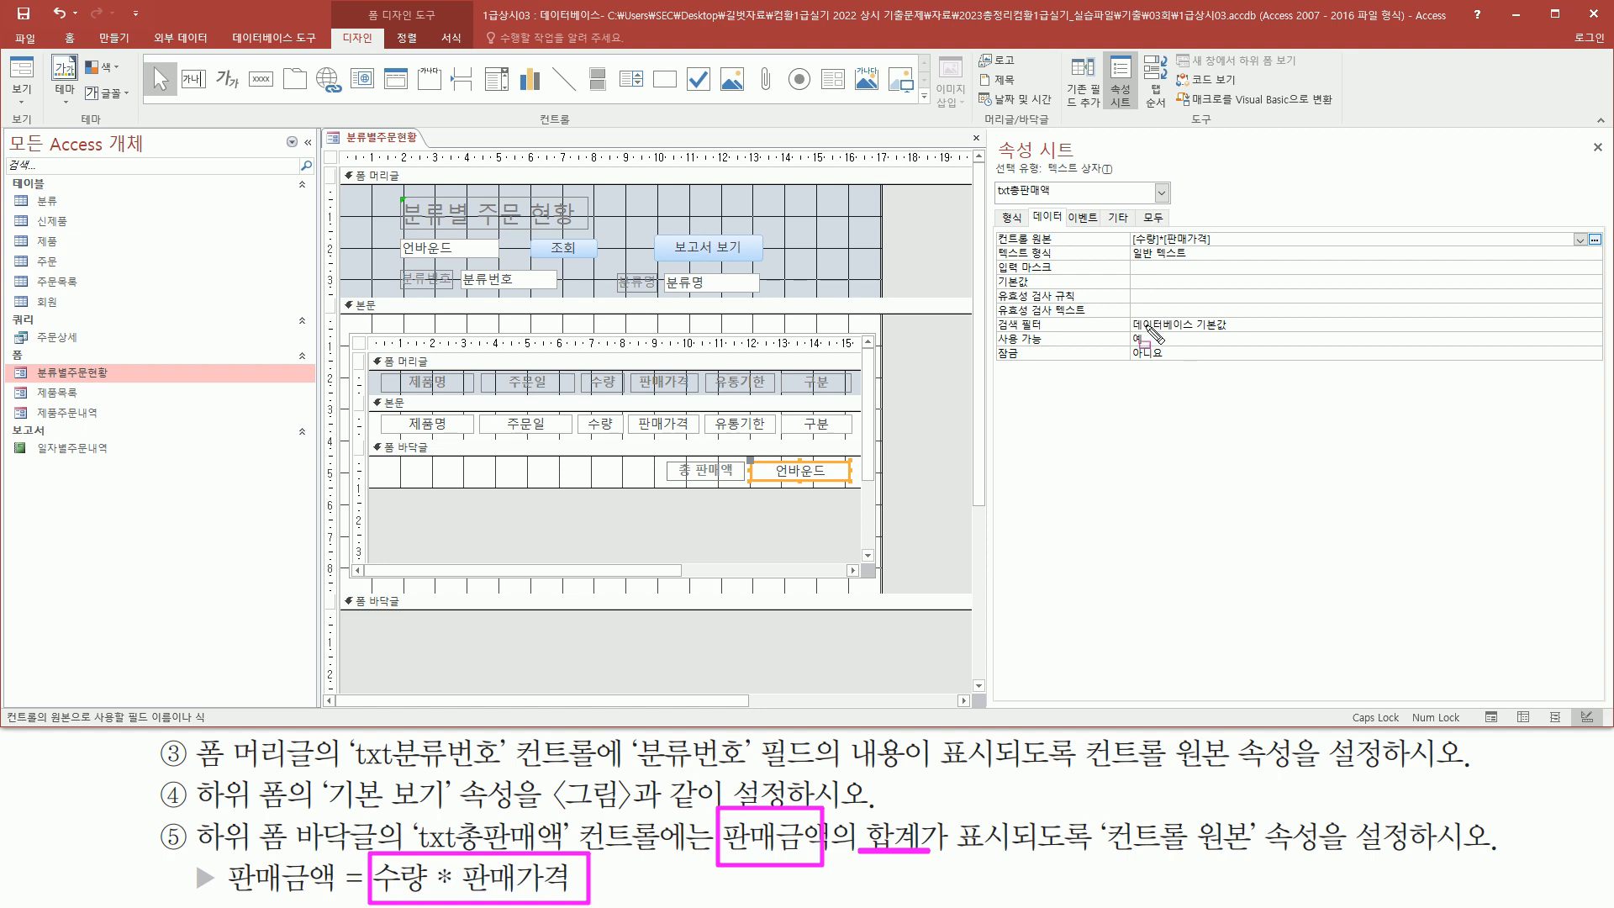
mouse_move(1127, 227)
left_mouse_down()
mouse_move(1176, 252)
mouse_move(1233, 251)
left_mouse_up()
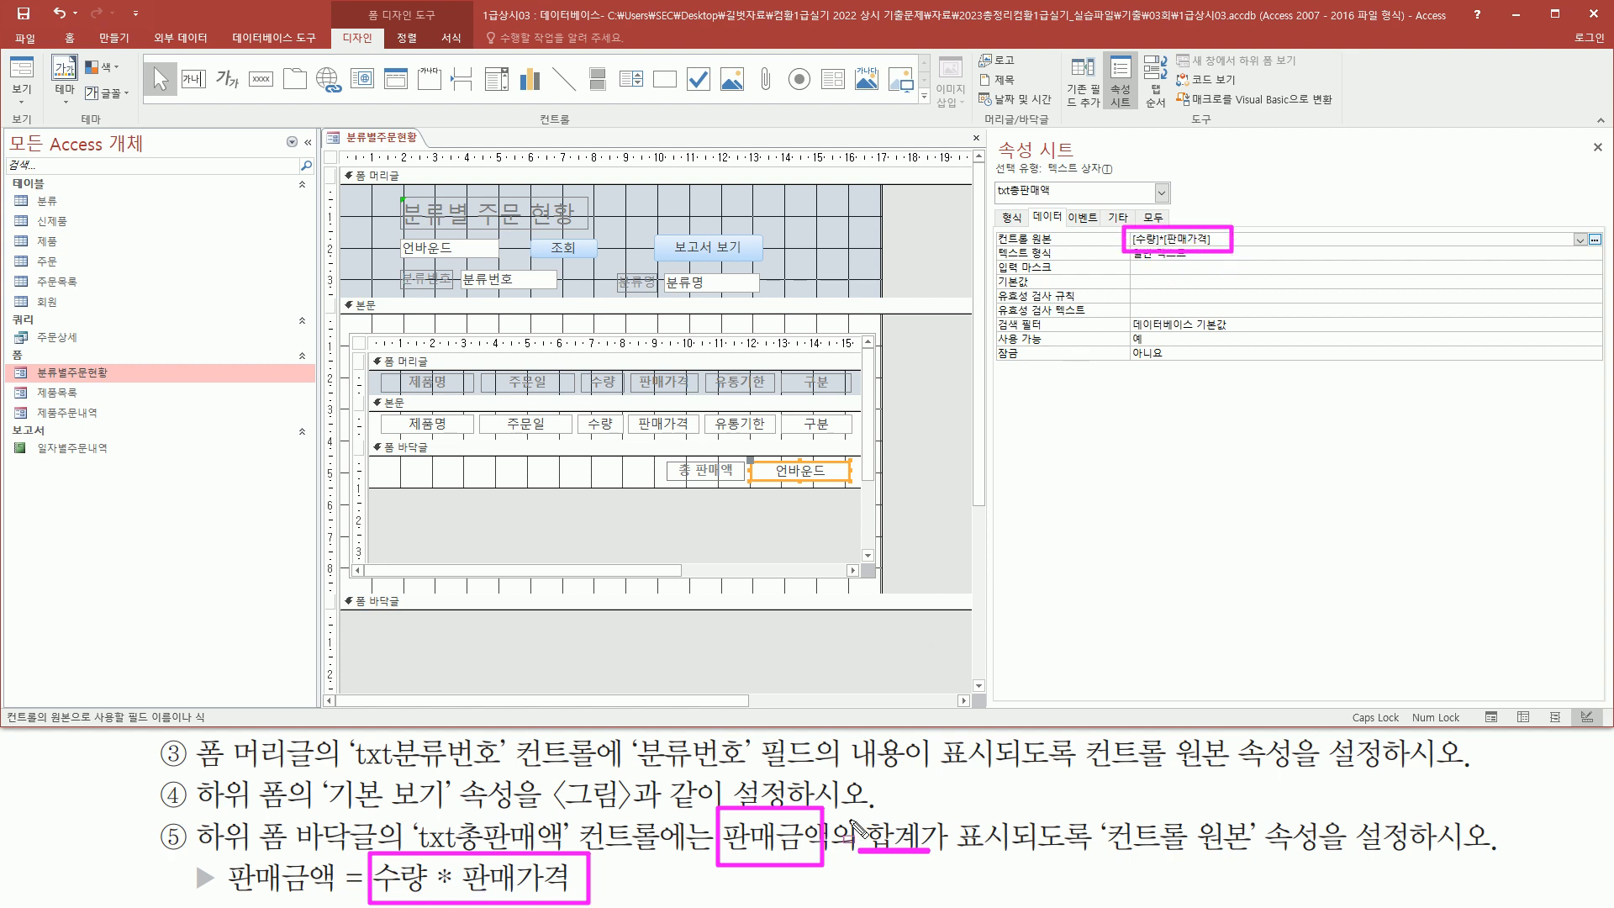
left_click_drag(723, 865, 834, 859)
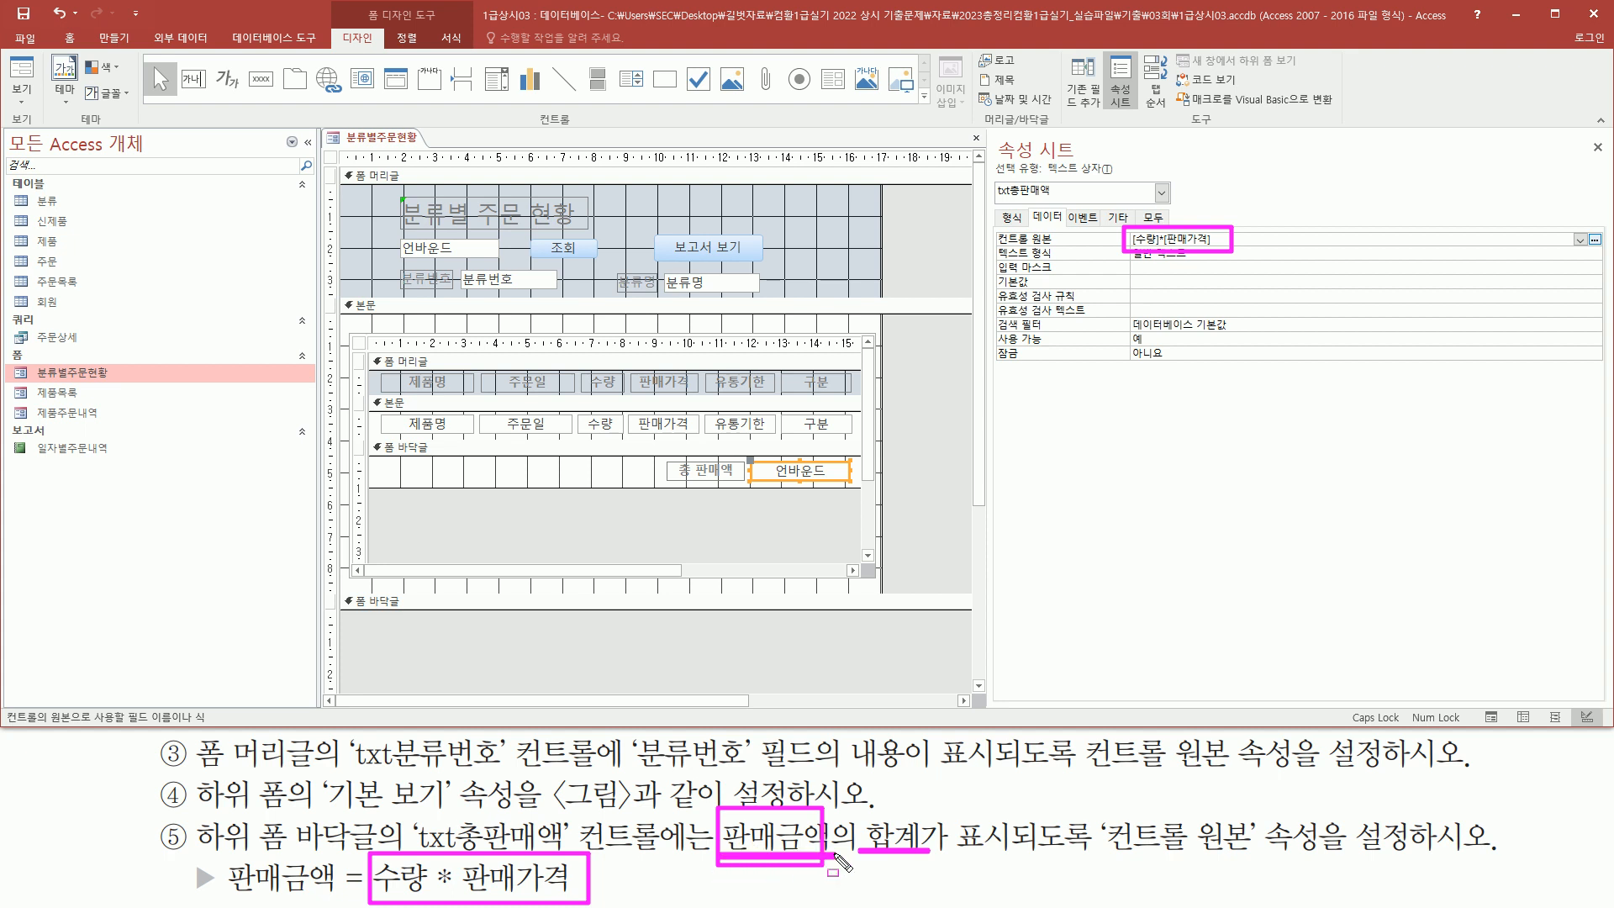
mouse_move(865, 811)
left_mouse_down()
mouse_move(888, 856)
mouse_move(927, 870)
left_mouse_up()
key("Escape")
left_click(1046, 240)
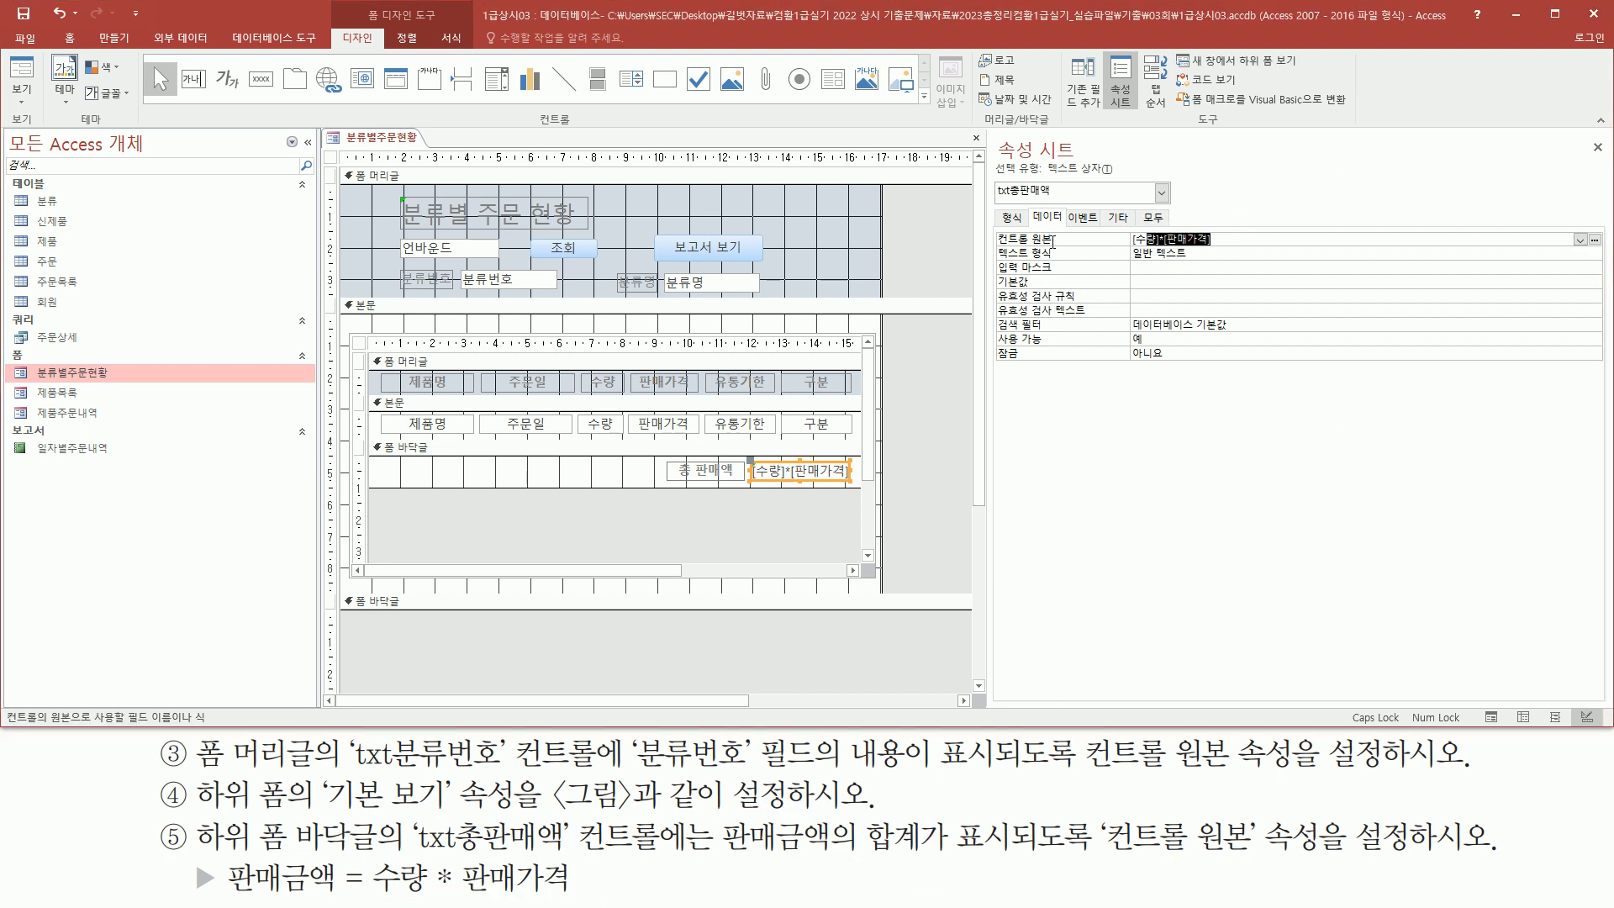
left_click(1229, 242)
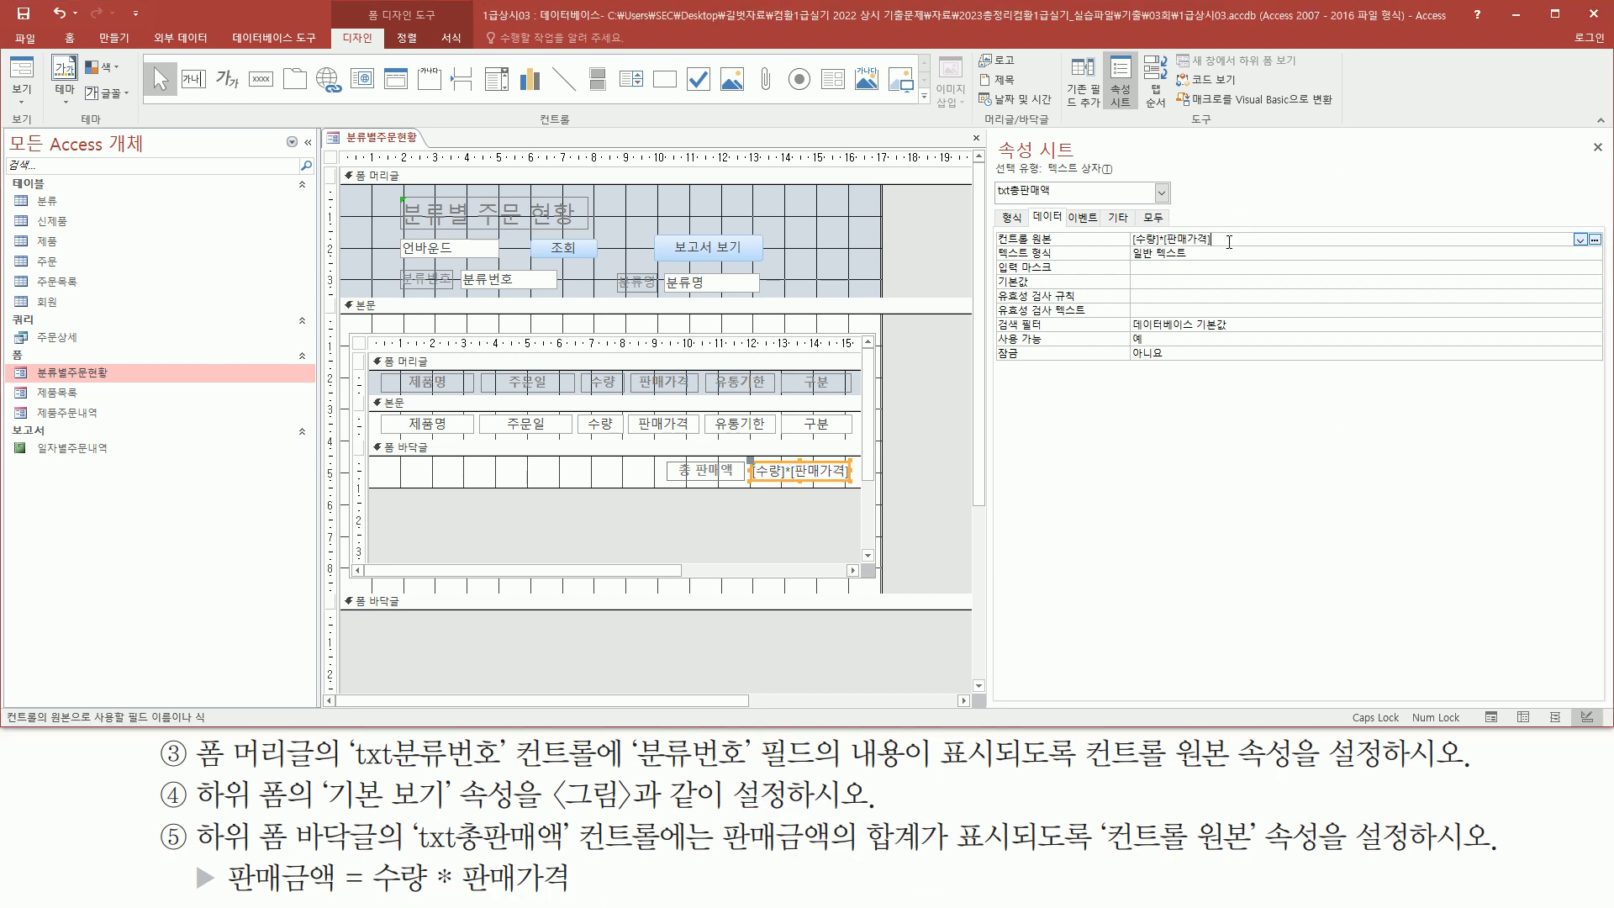
type("=")
type("SUM(")
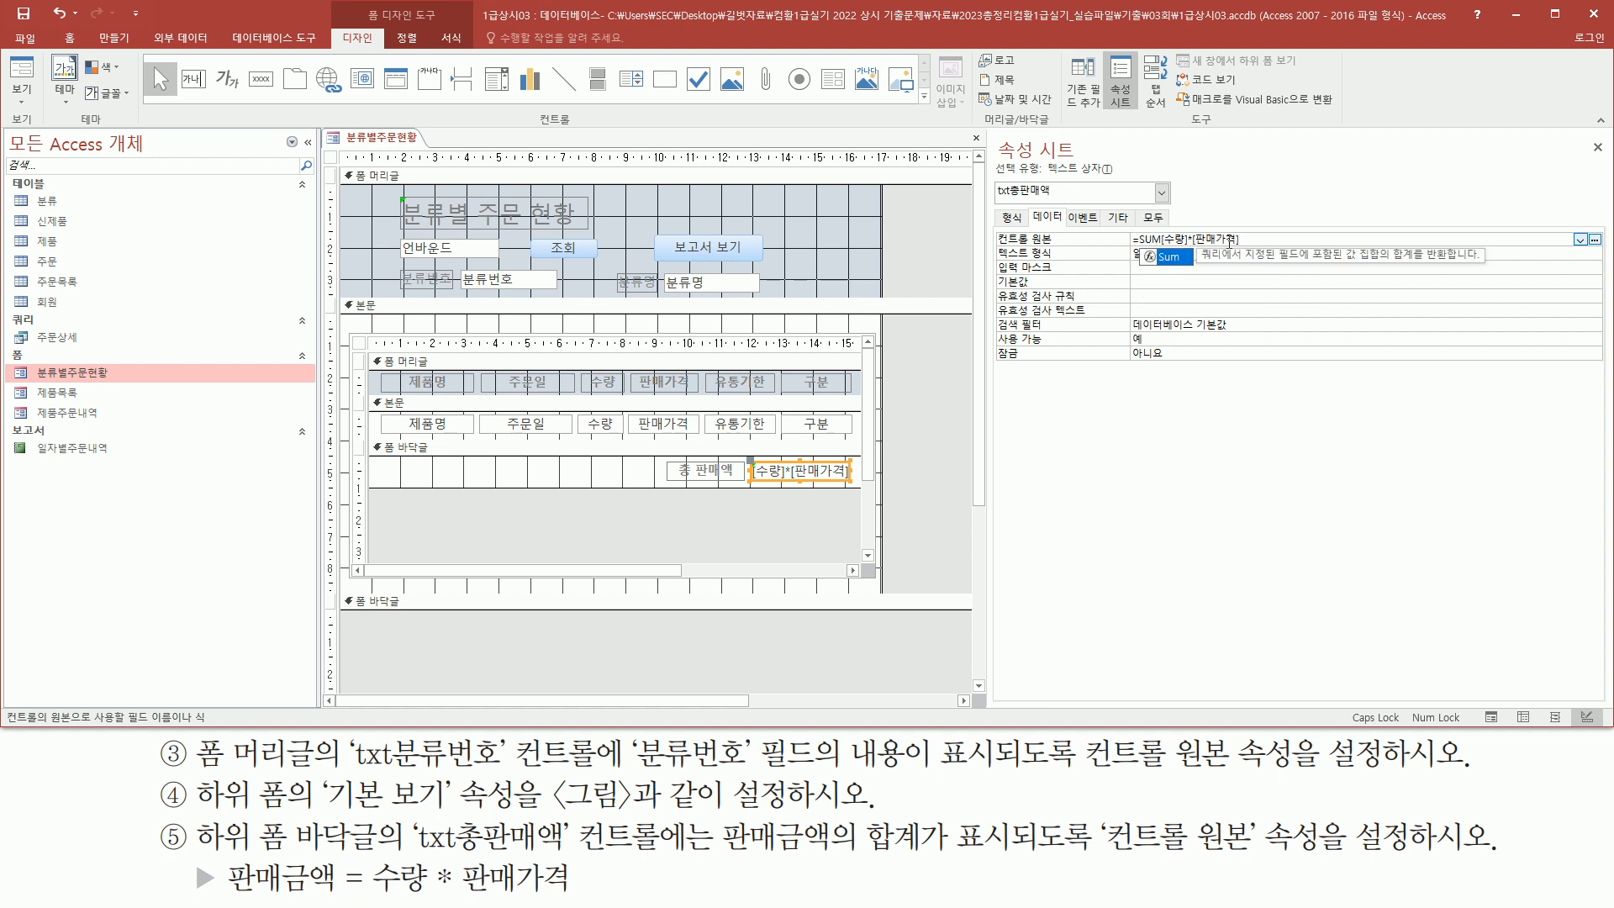
type("  )")
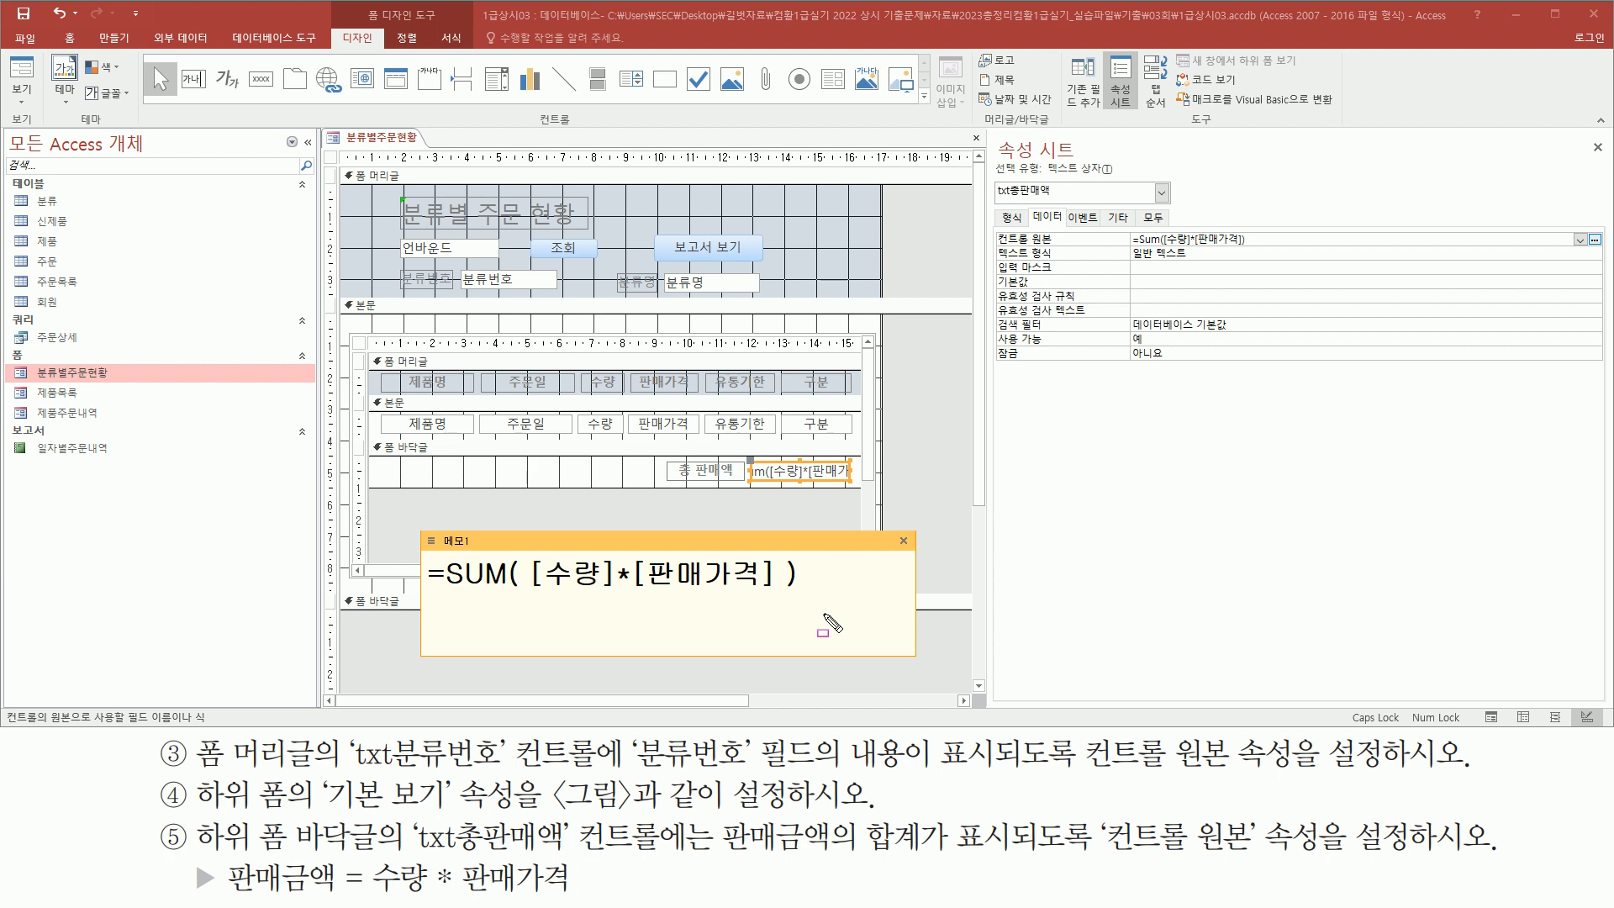
Switch to Form view and check the total sales amount in the subform footer against the reference picture
mouse_move(717, 812)
left_mouse_down()
mouse_move(777, 854)
mouse_move(923, 854)
left_mouse_up()
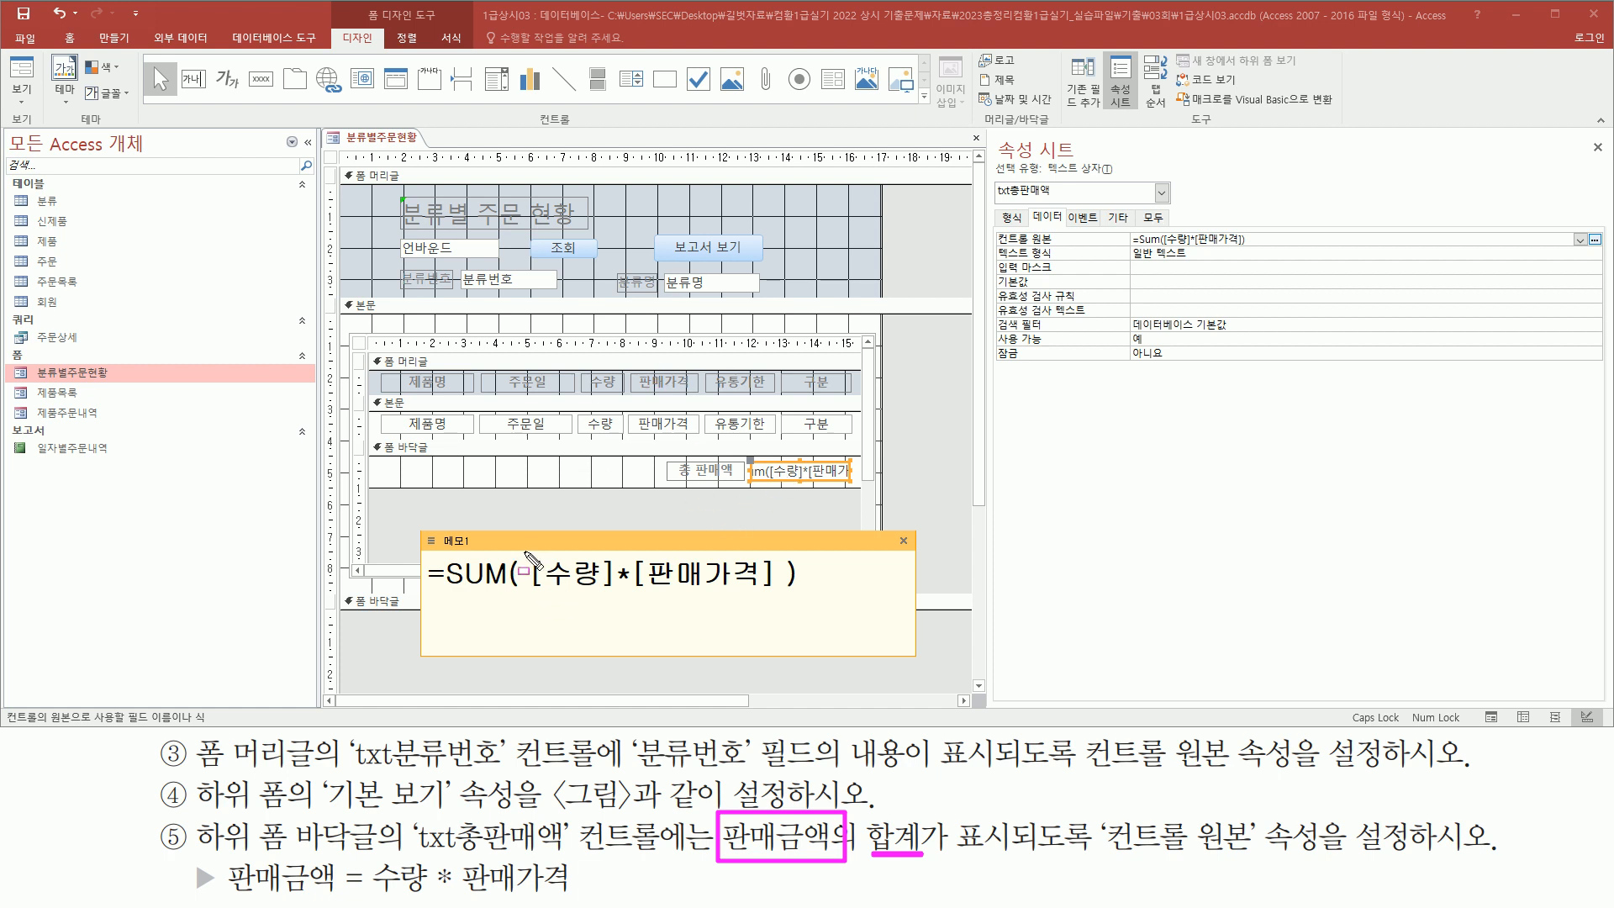
mouse_move(530, 552)
left_mouse_down()
mouse_move(565, 592)
mouse_move(779, 599)
left_mouse_up()
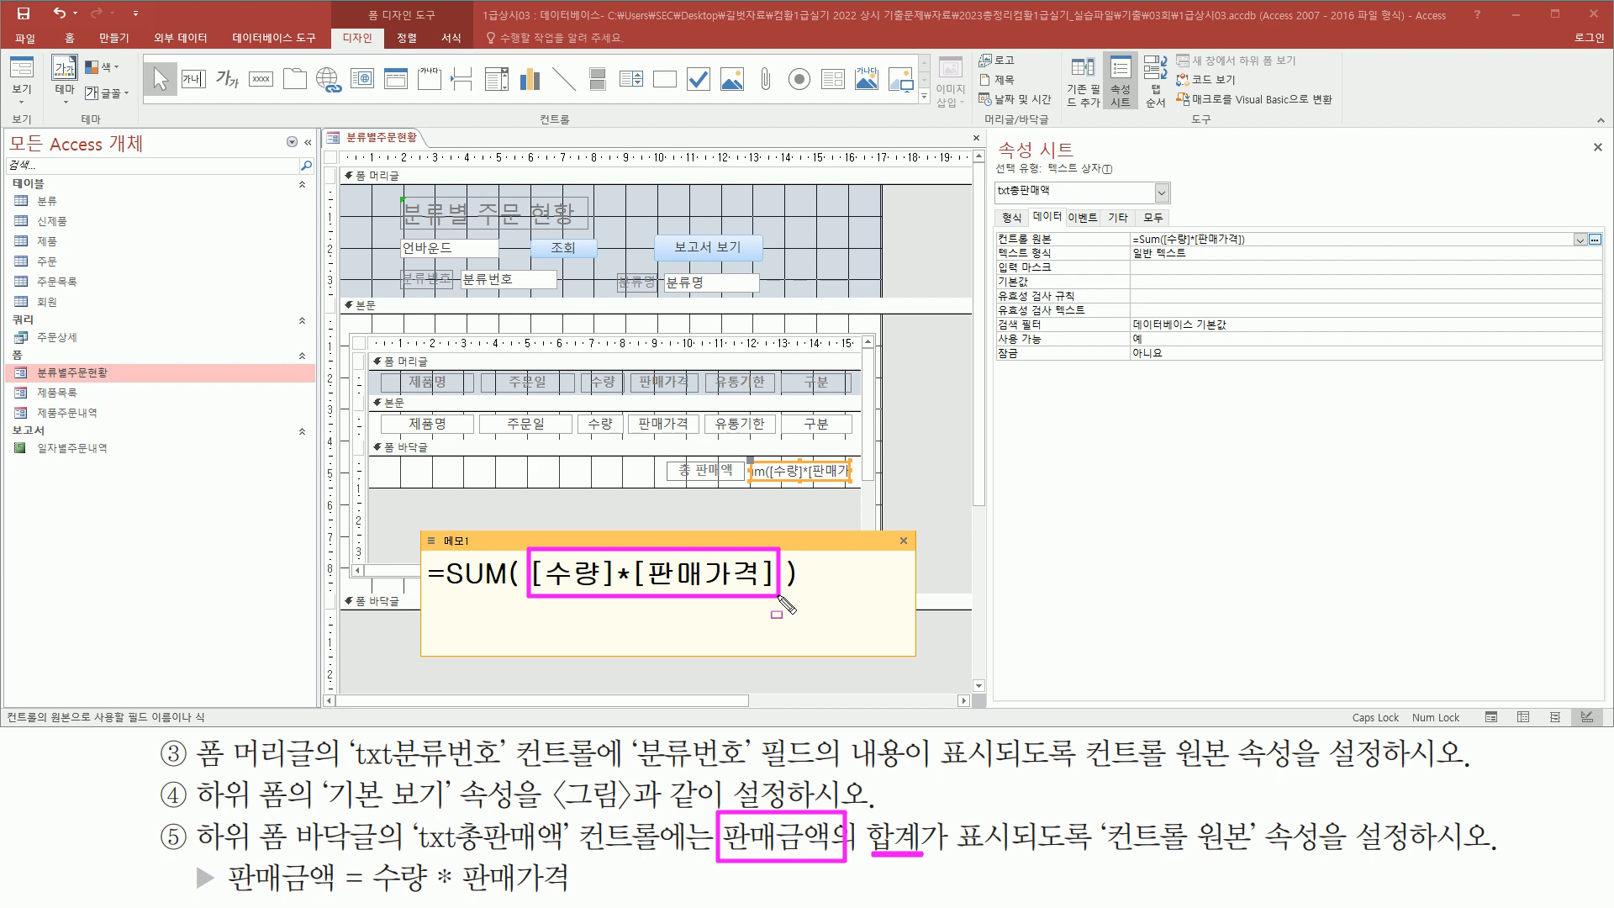
left_click_drag(444, 595, 509, 595)
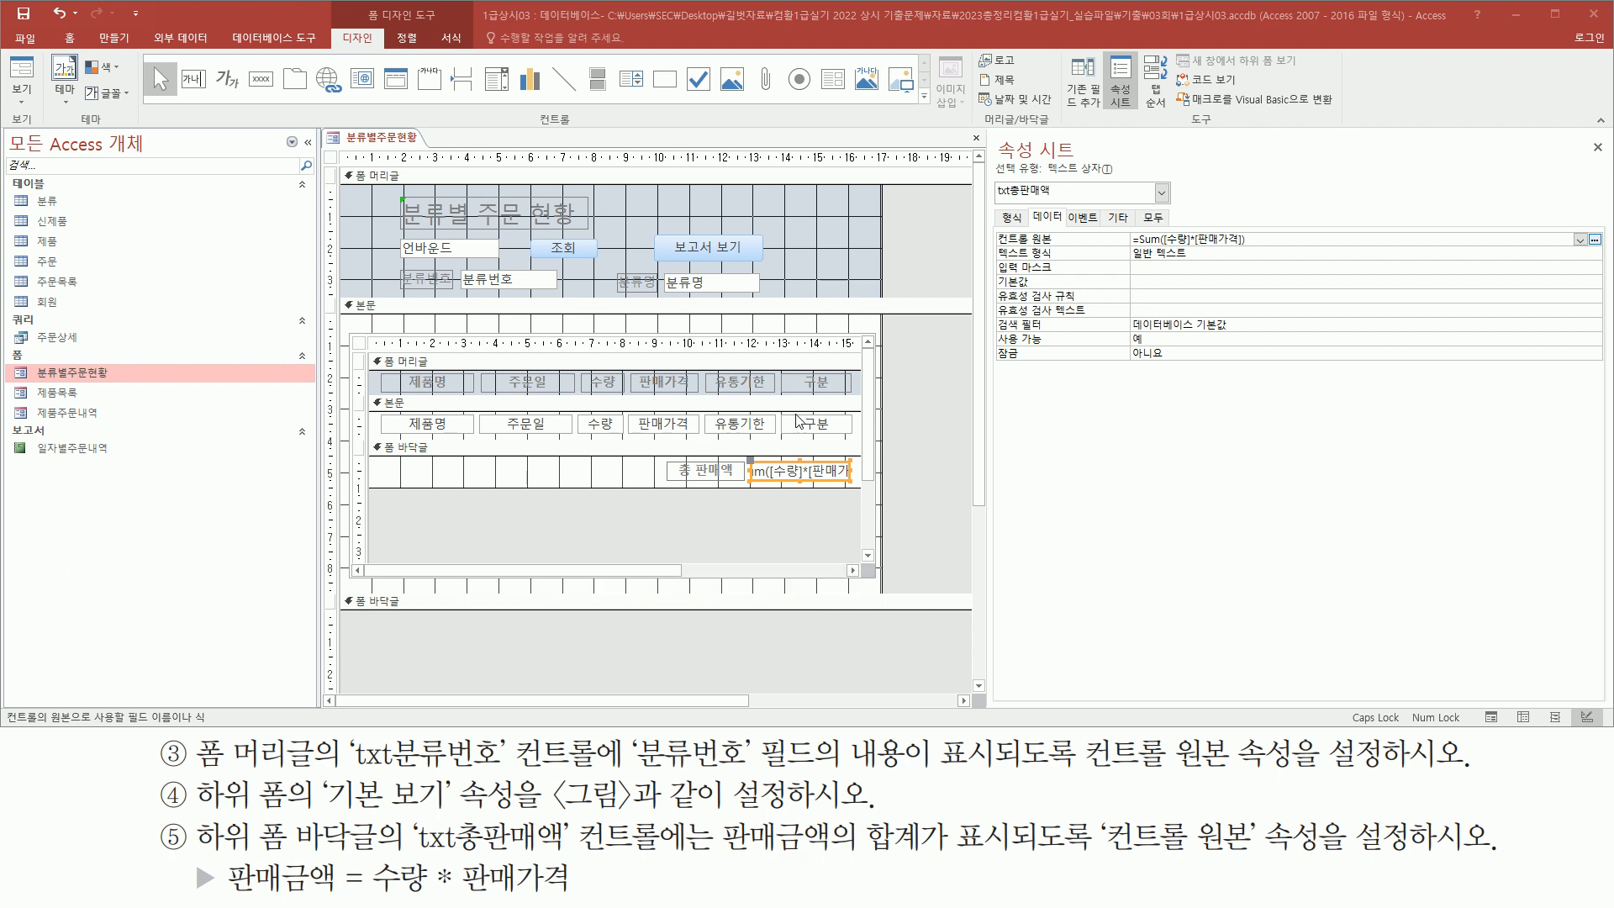
left_click(27, 78)
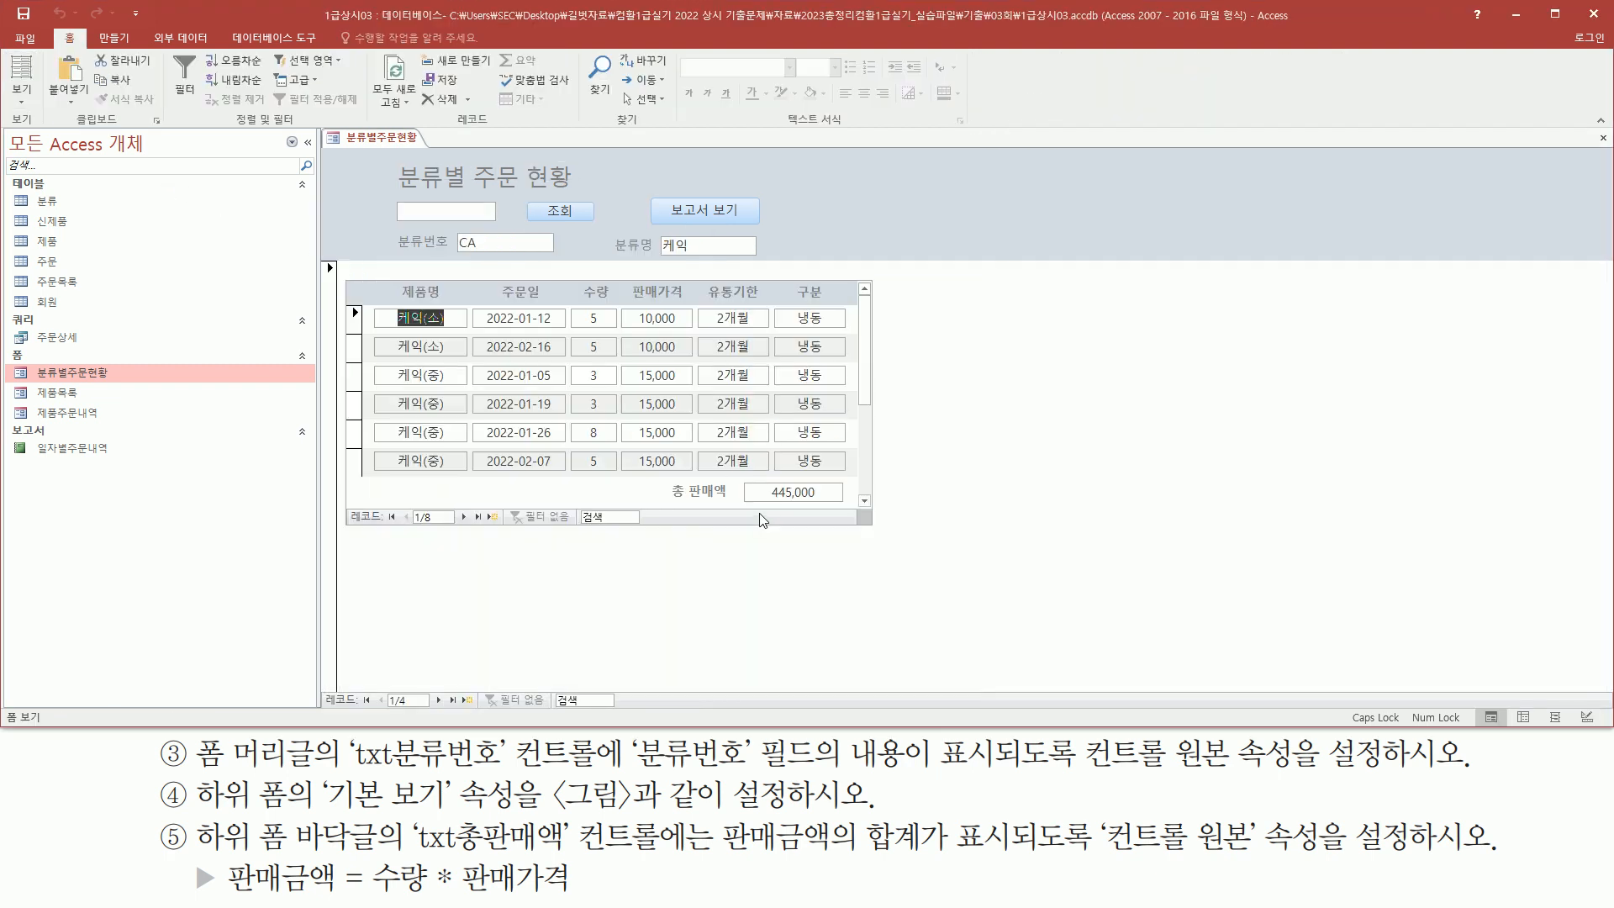
left_click_drag(763, 477, 832, 507)
key("Escape")
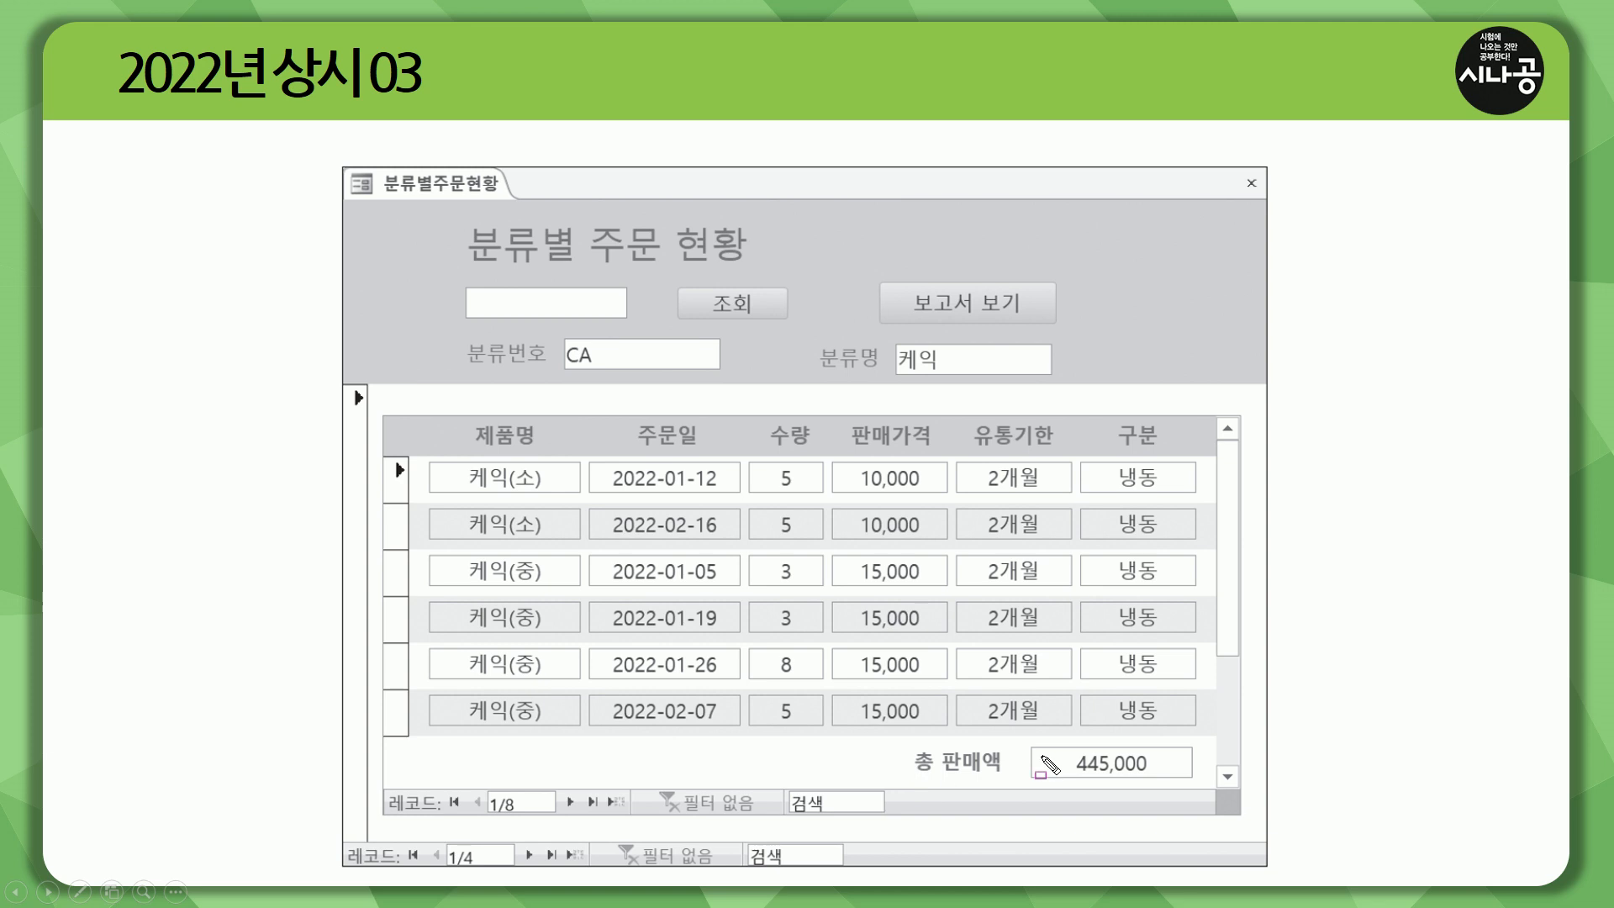
left_click_drag(1071, 779, 1154, 778)
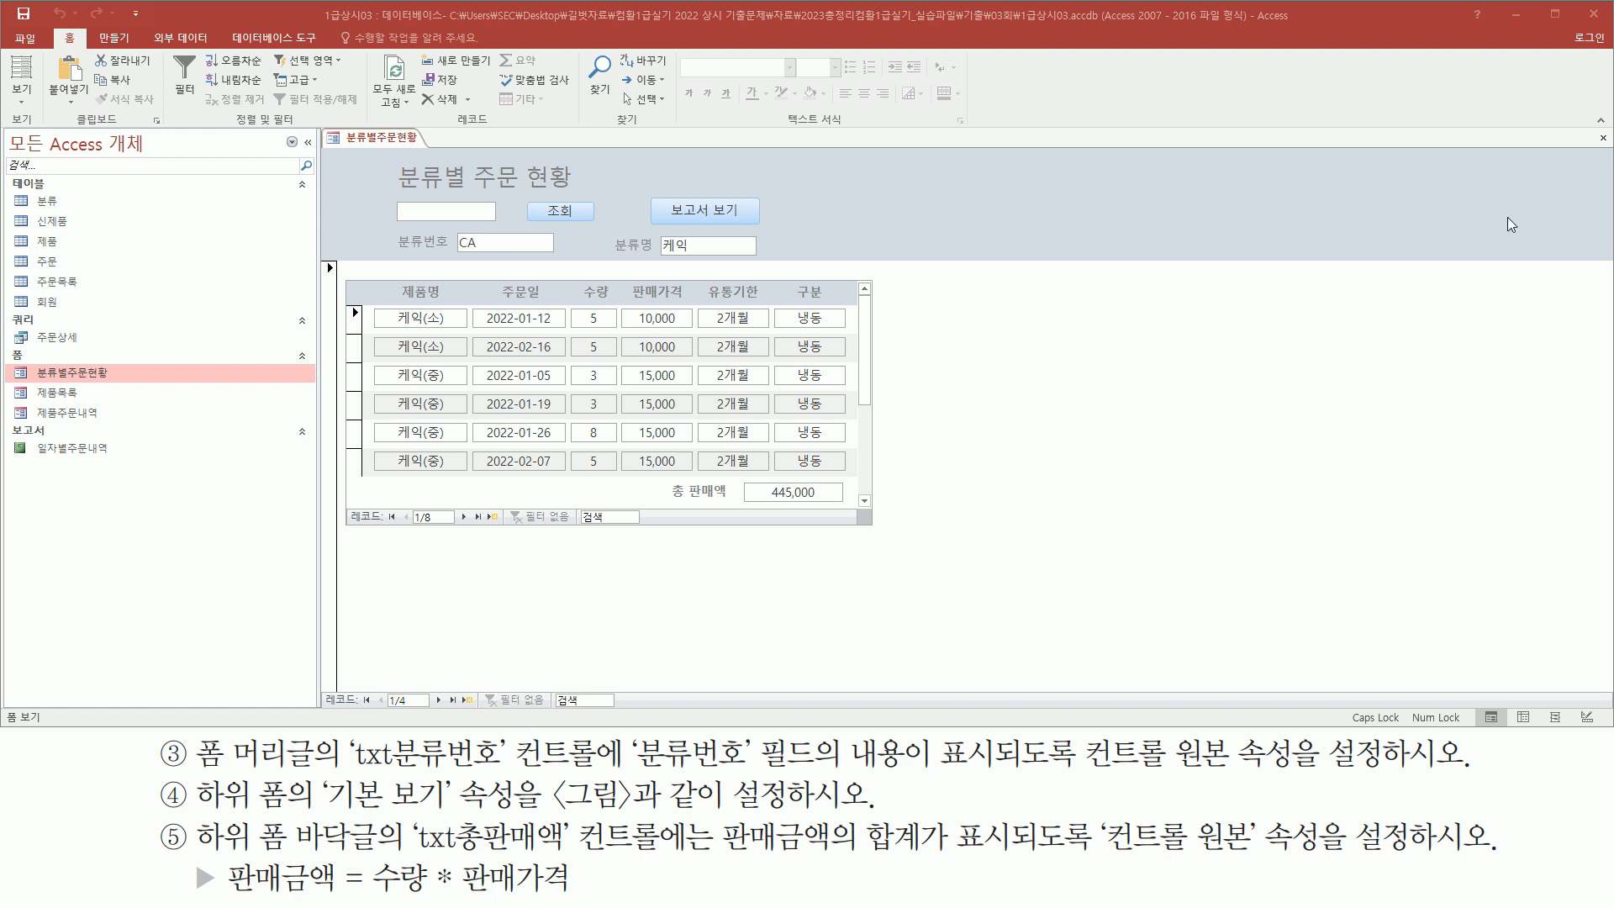
Close the form, saving changes to 분류별주문현황 and 제품주문내역
left_click(1602, 137)
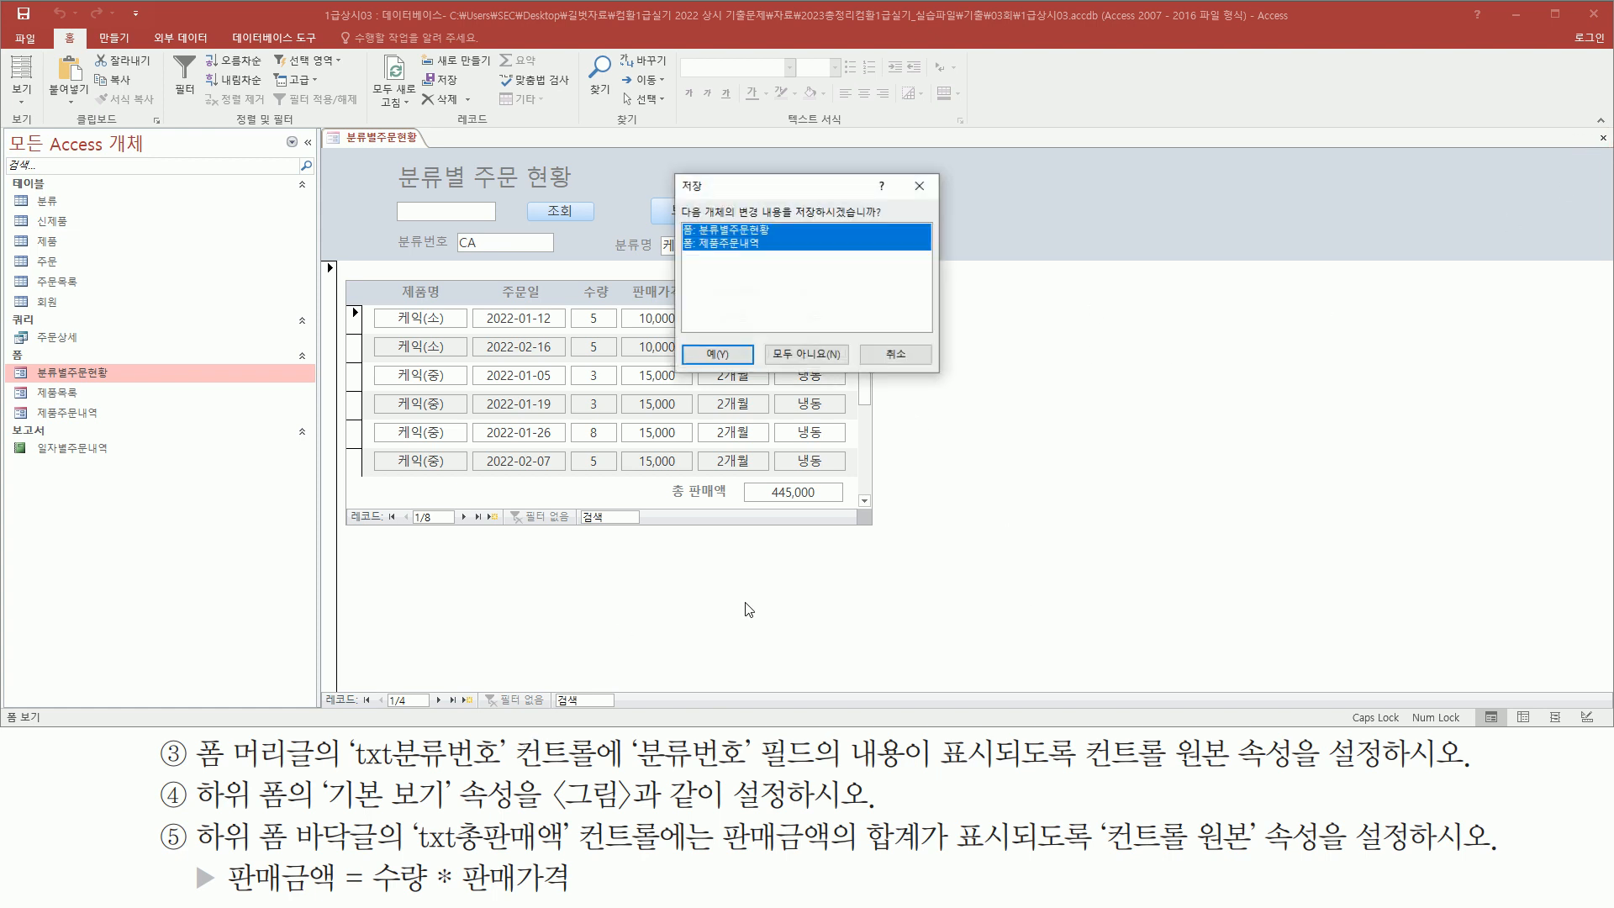
left_click(717, 355)
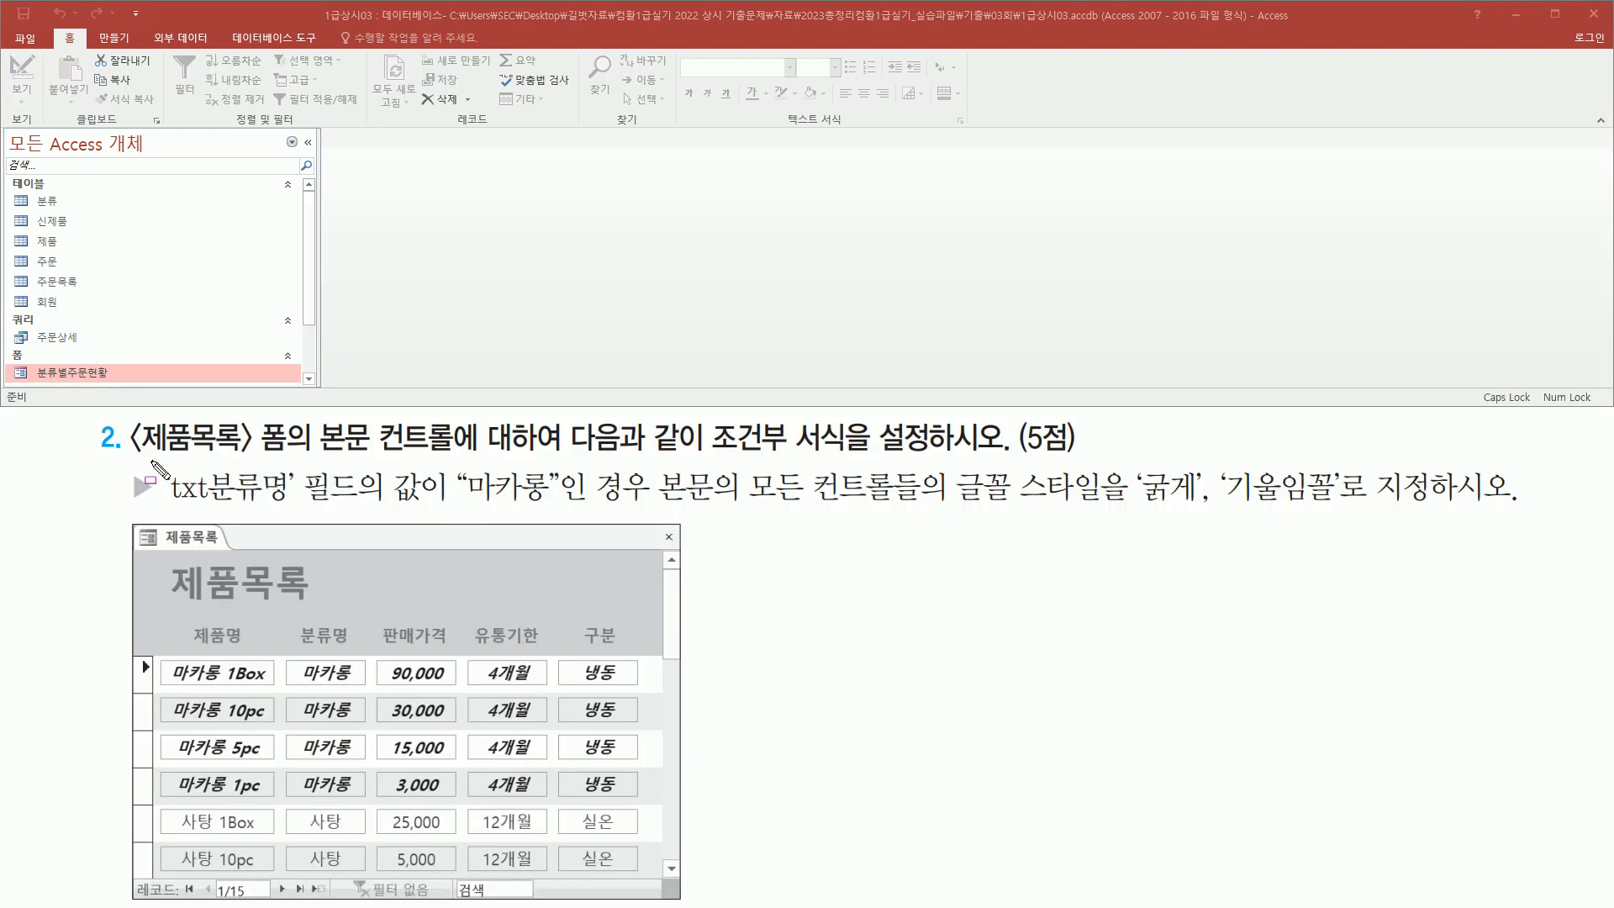
Read the next task and select the 제품목록 form in the navigation pane
mouse_move(132, 456)
left_mouse_down()
mouse_move(294, 460)
mouse_move(289, 422)
left_mouse_up()
key("Escape")
scroll(110, 326, "down", 2)
left_click(87, 341)
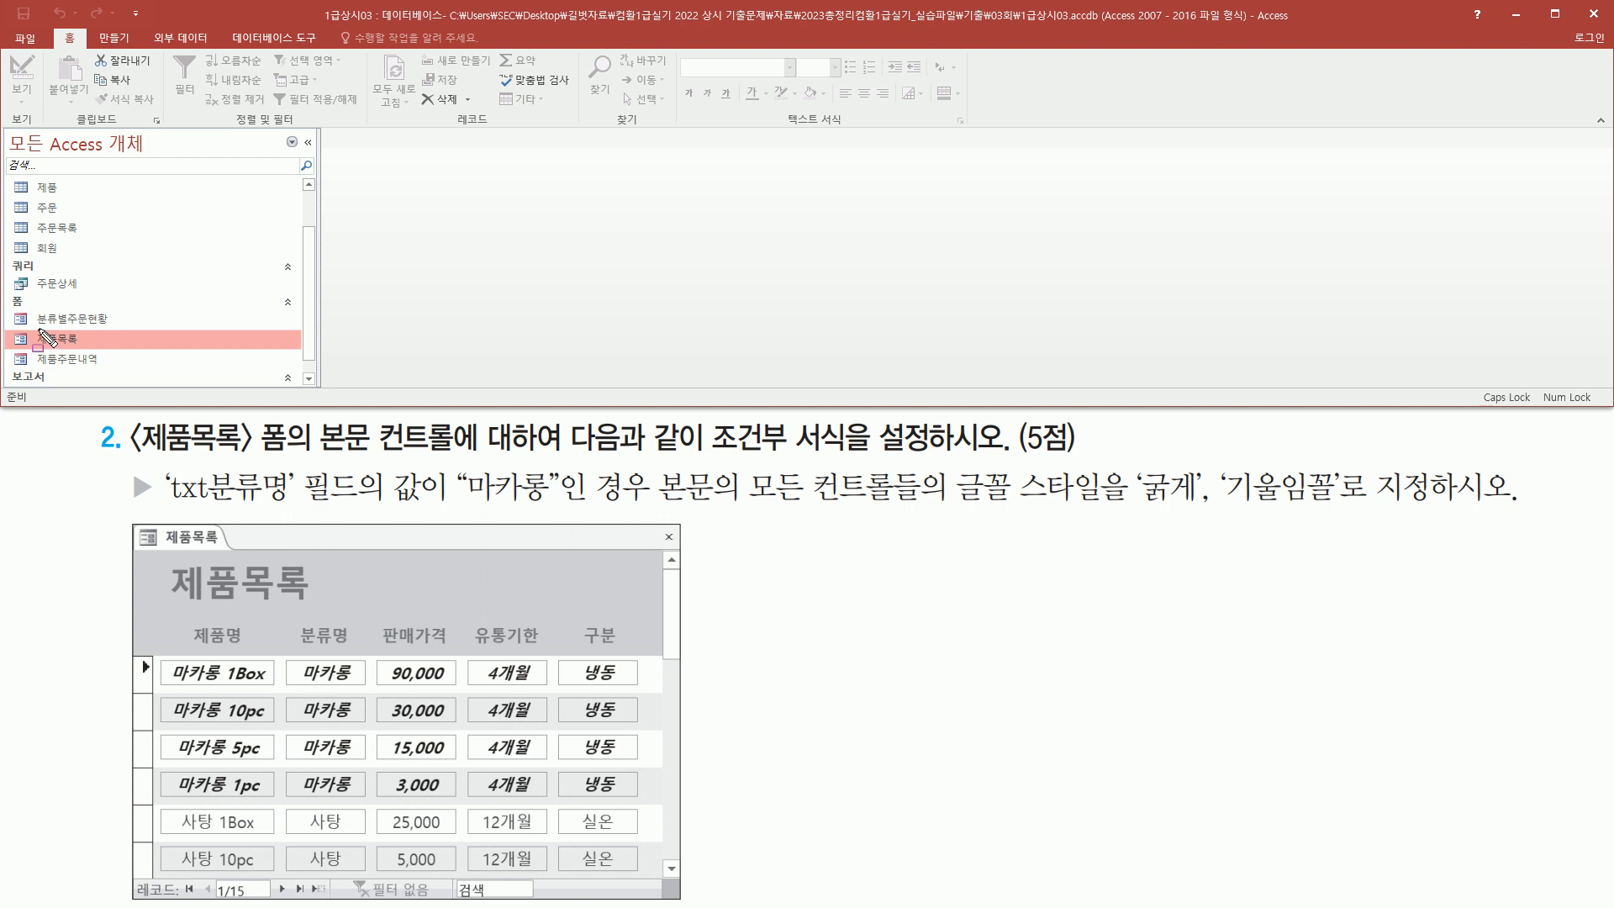
left_click_drag(31, 320, 102, 351)
left_click_drag(312, 417, 456, 460)
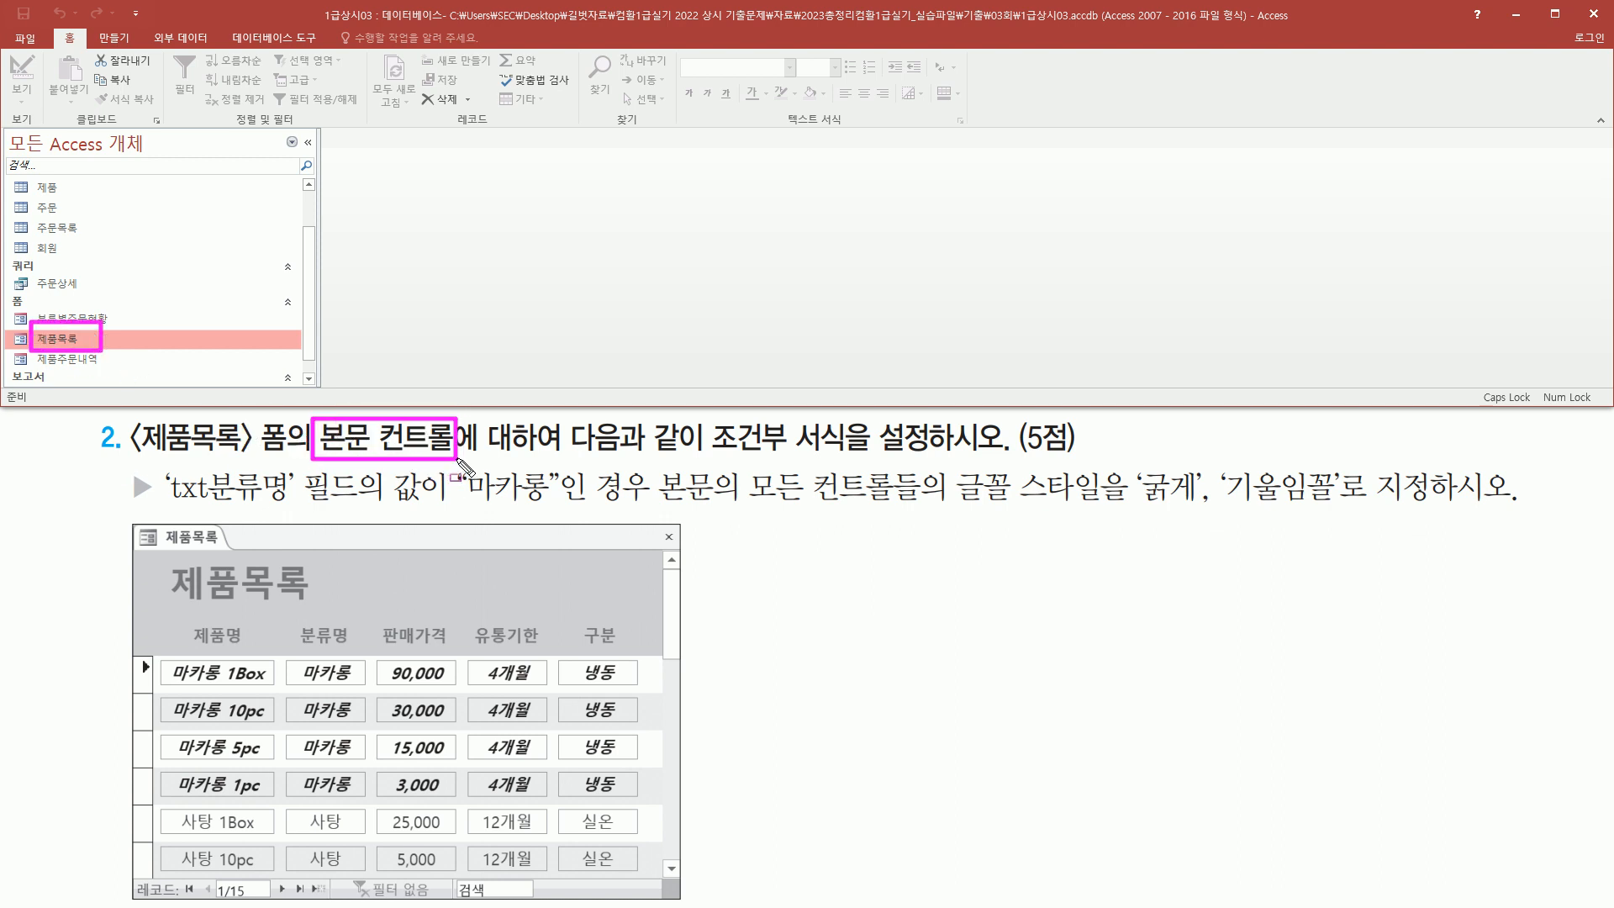
Review the conditional formatting task: bold italic detail controls where txt분류명 equals 마카롱, compared with the reference picture
left_click_drag(701, 460, 855, 457)
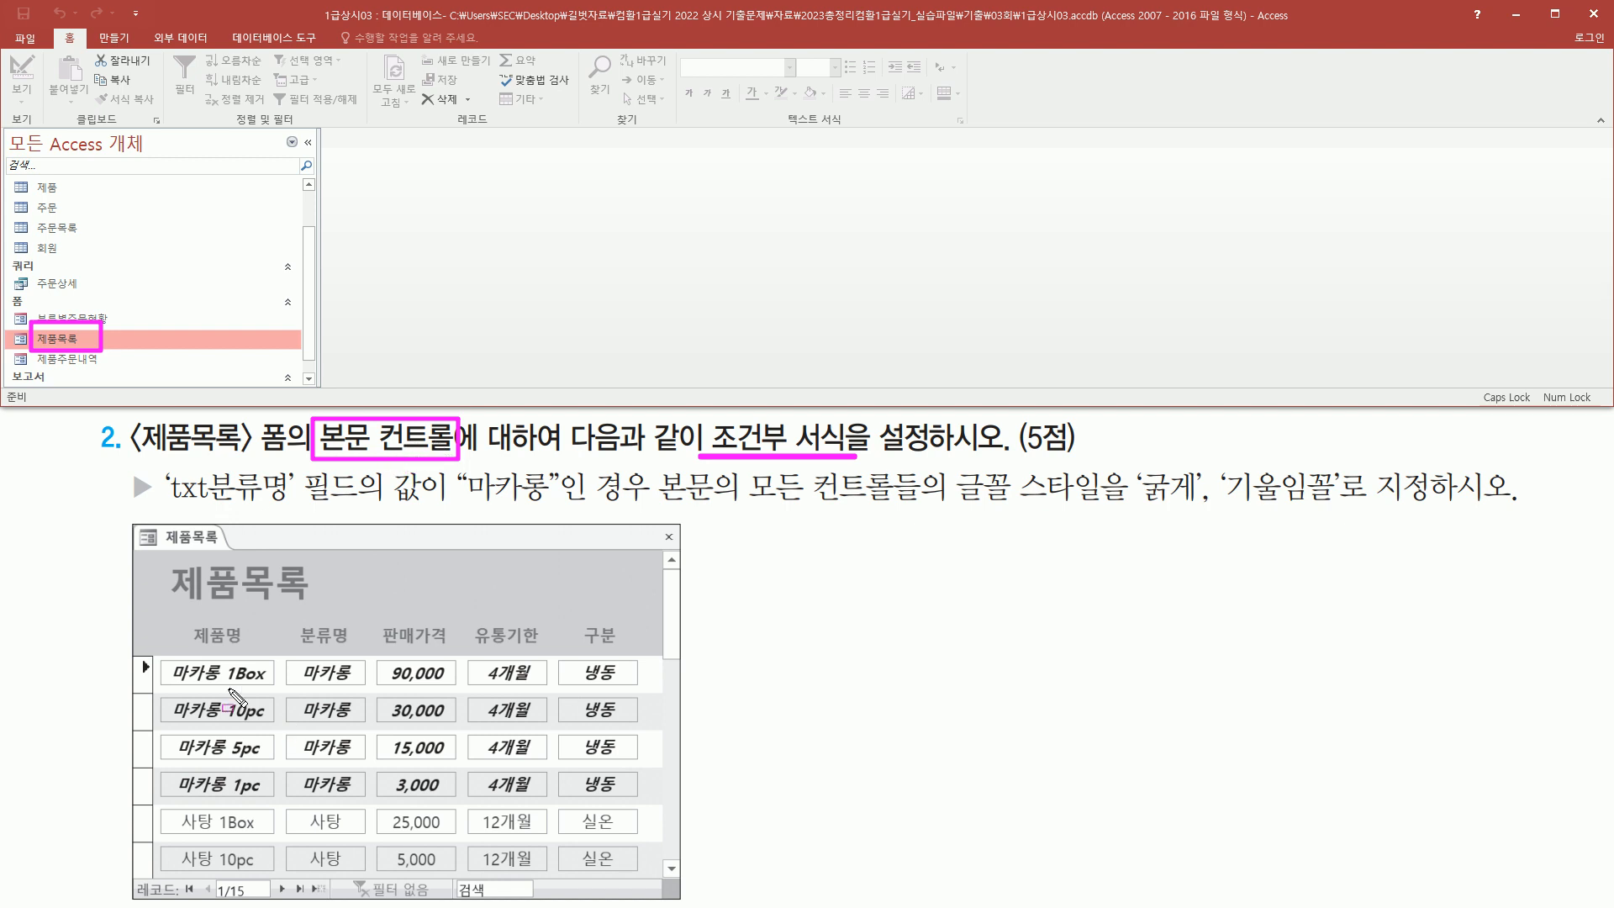
mouse_move(152, 659)
left_mouse_down()
mouse_move(216, 685)
mouse_move(650, 685)
left_mouse_up()
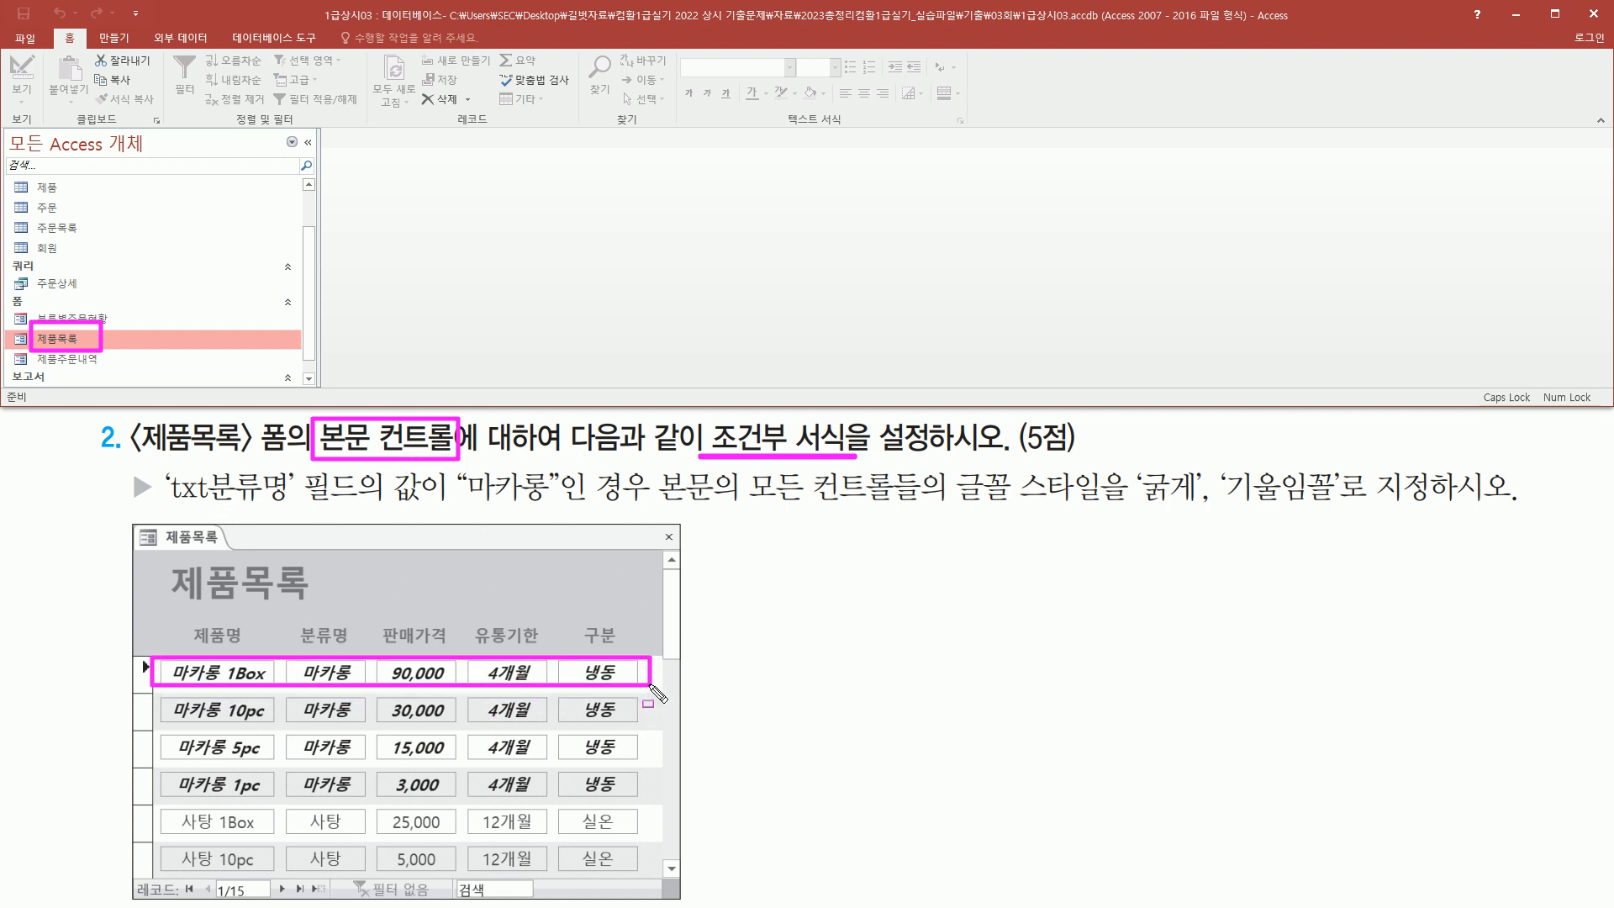
mouse_move(165, 697)
left_mouse_down()
mouse_move(647, 740)
mouse_move(643, 721)
left_mouse_up()
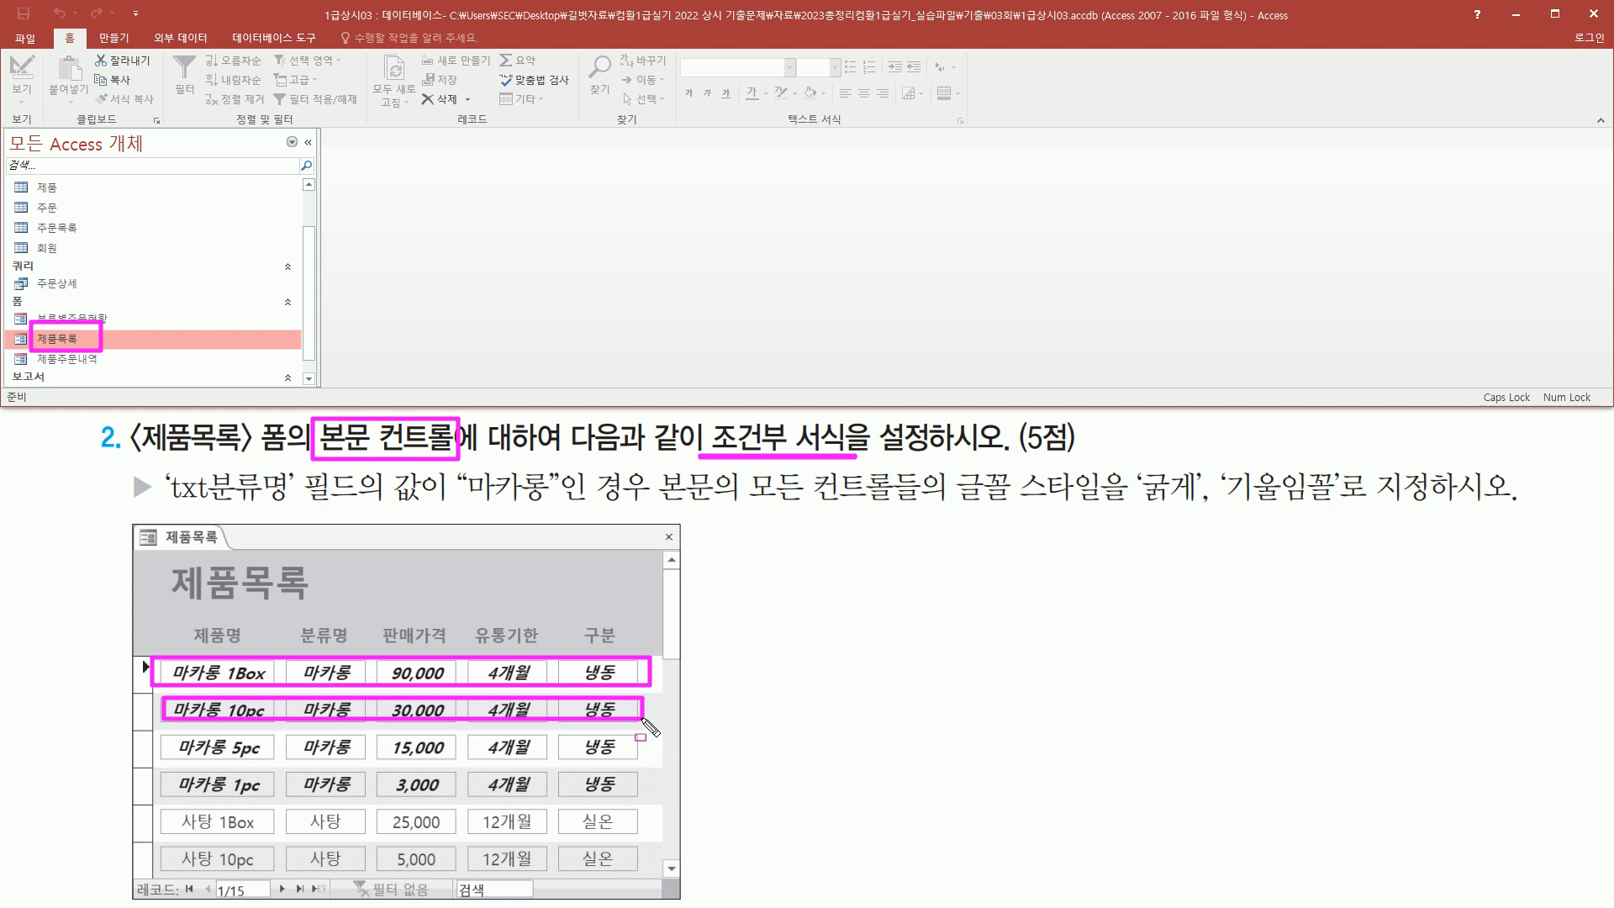
key("Escape")
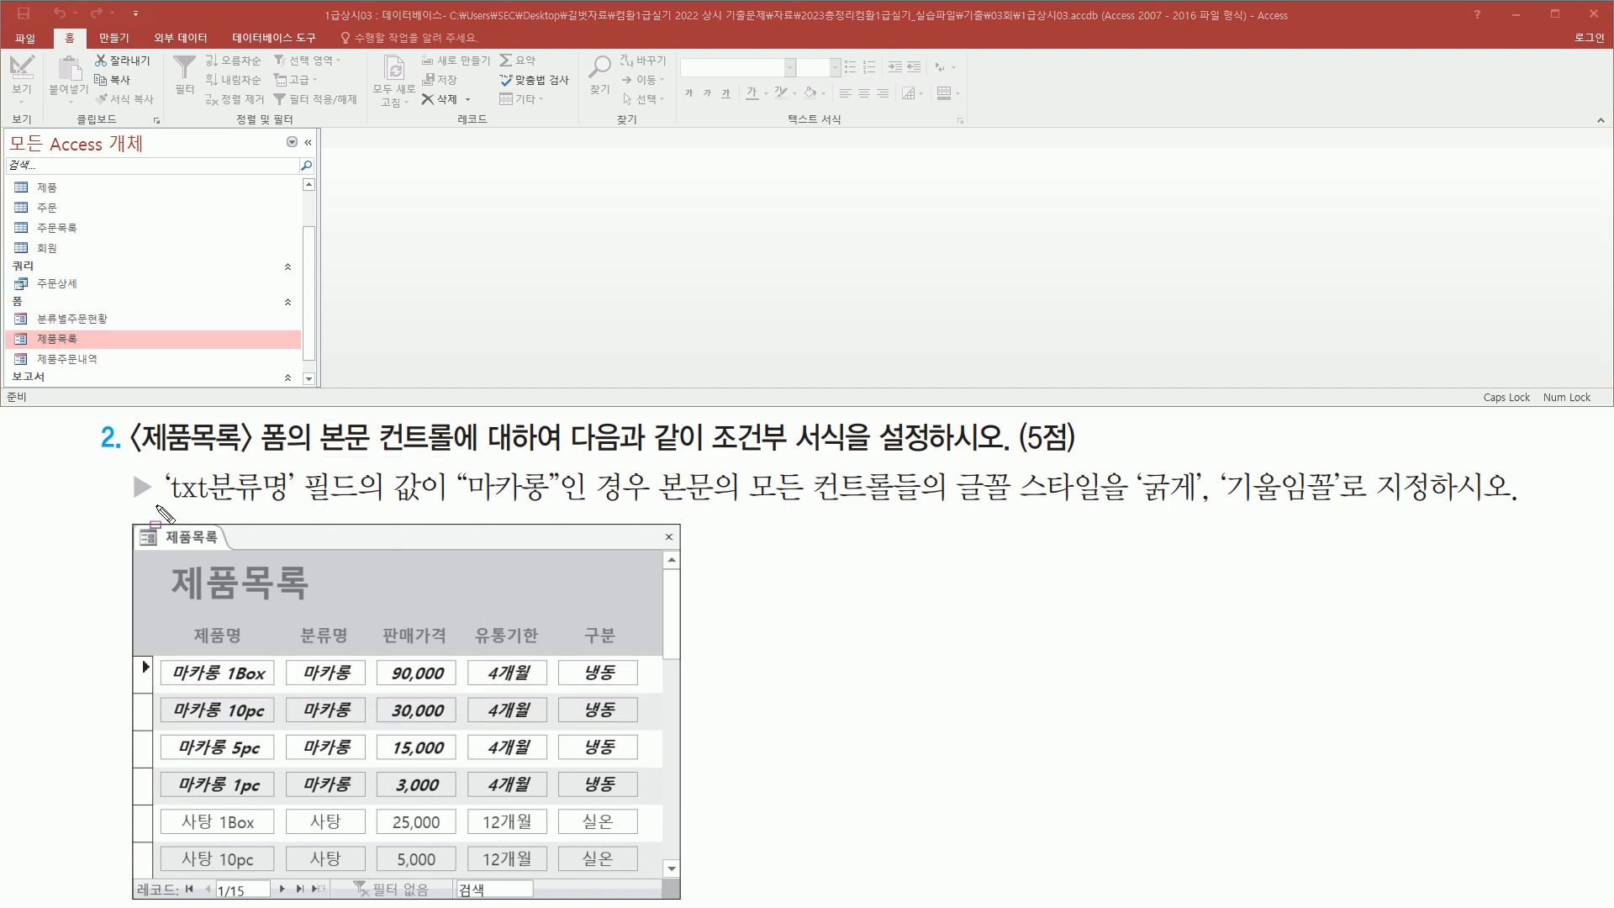
left_click_drag(164, 506, 294, 469)
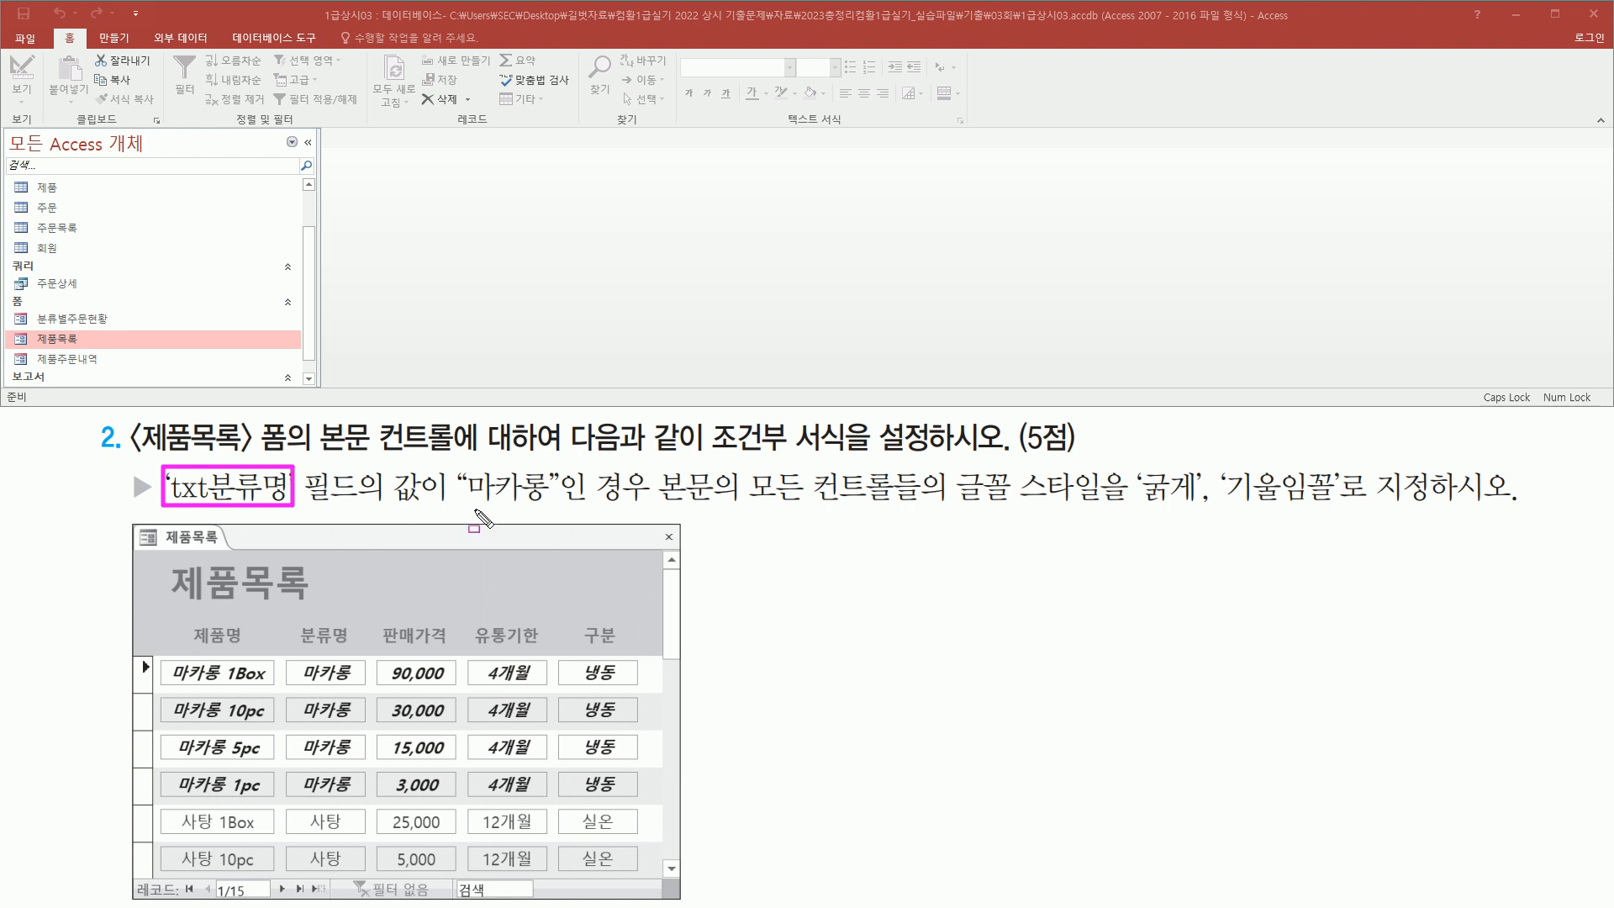
left_click_drag(458, 503, 547, 503)
mouse_move(749, 460)
left_mouse_down()
mouse_move(925, 520)
mouse_move(1352, 512)
left_mouse_up()
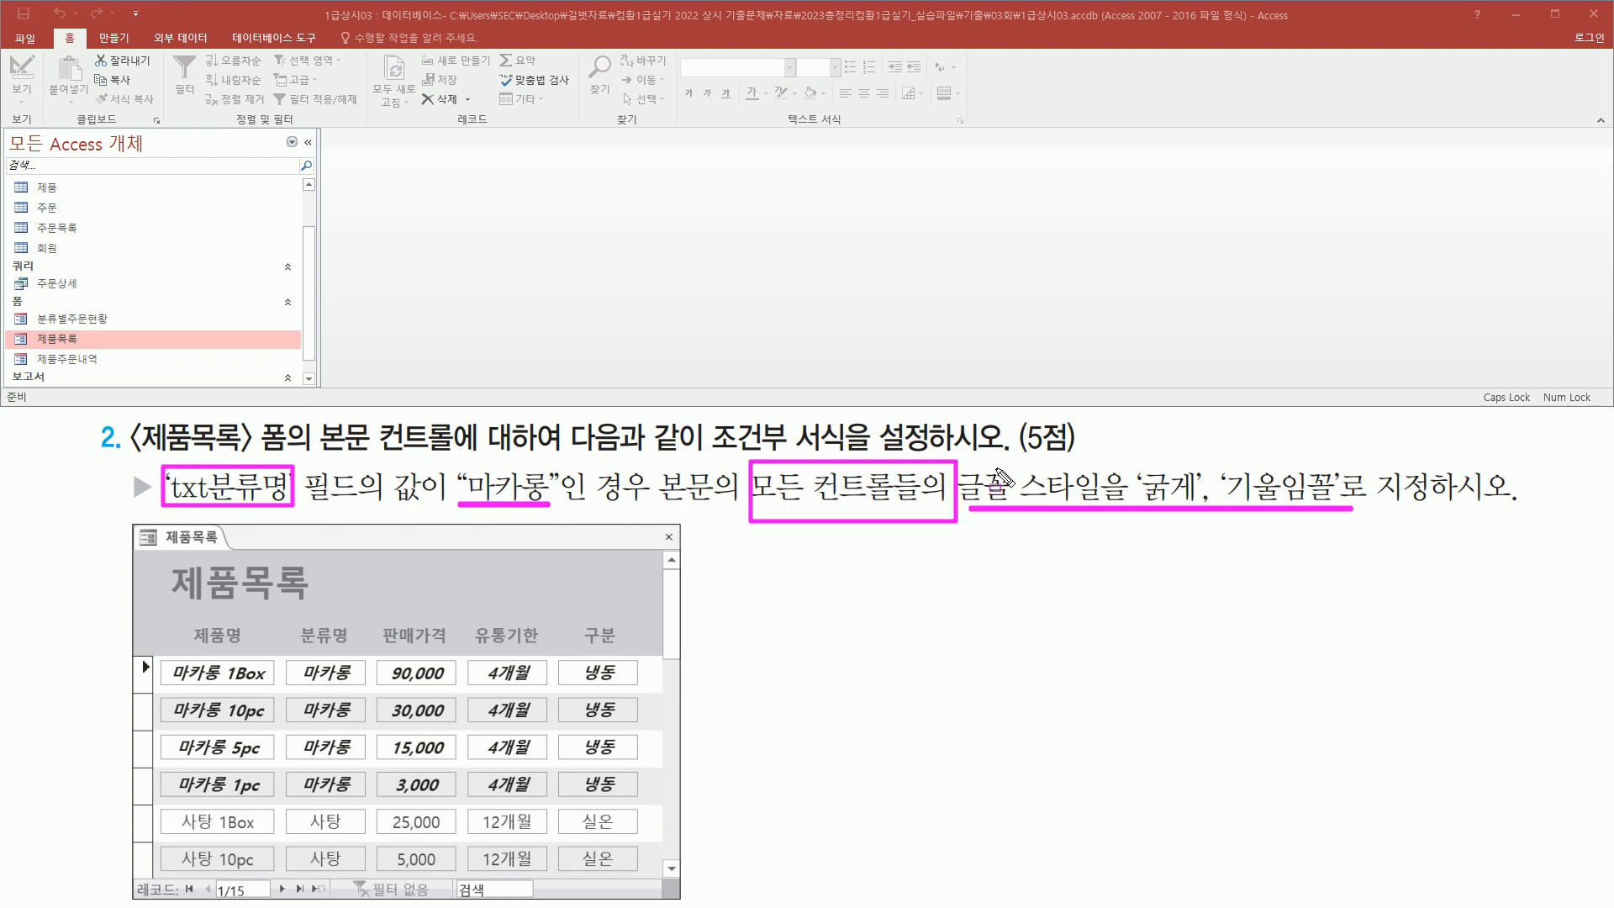
Open the 제품목록 form and browse its records to compare with the reference picture
key("Escape")
left_click(78, 339)
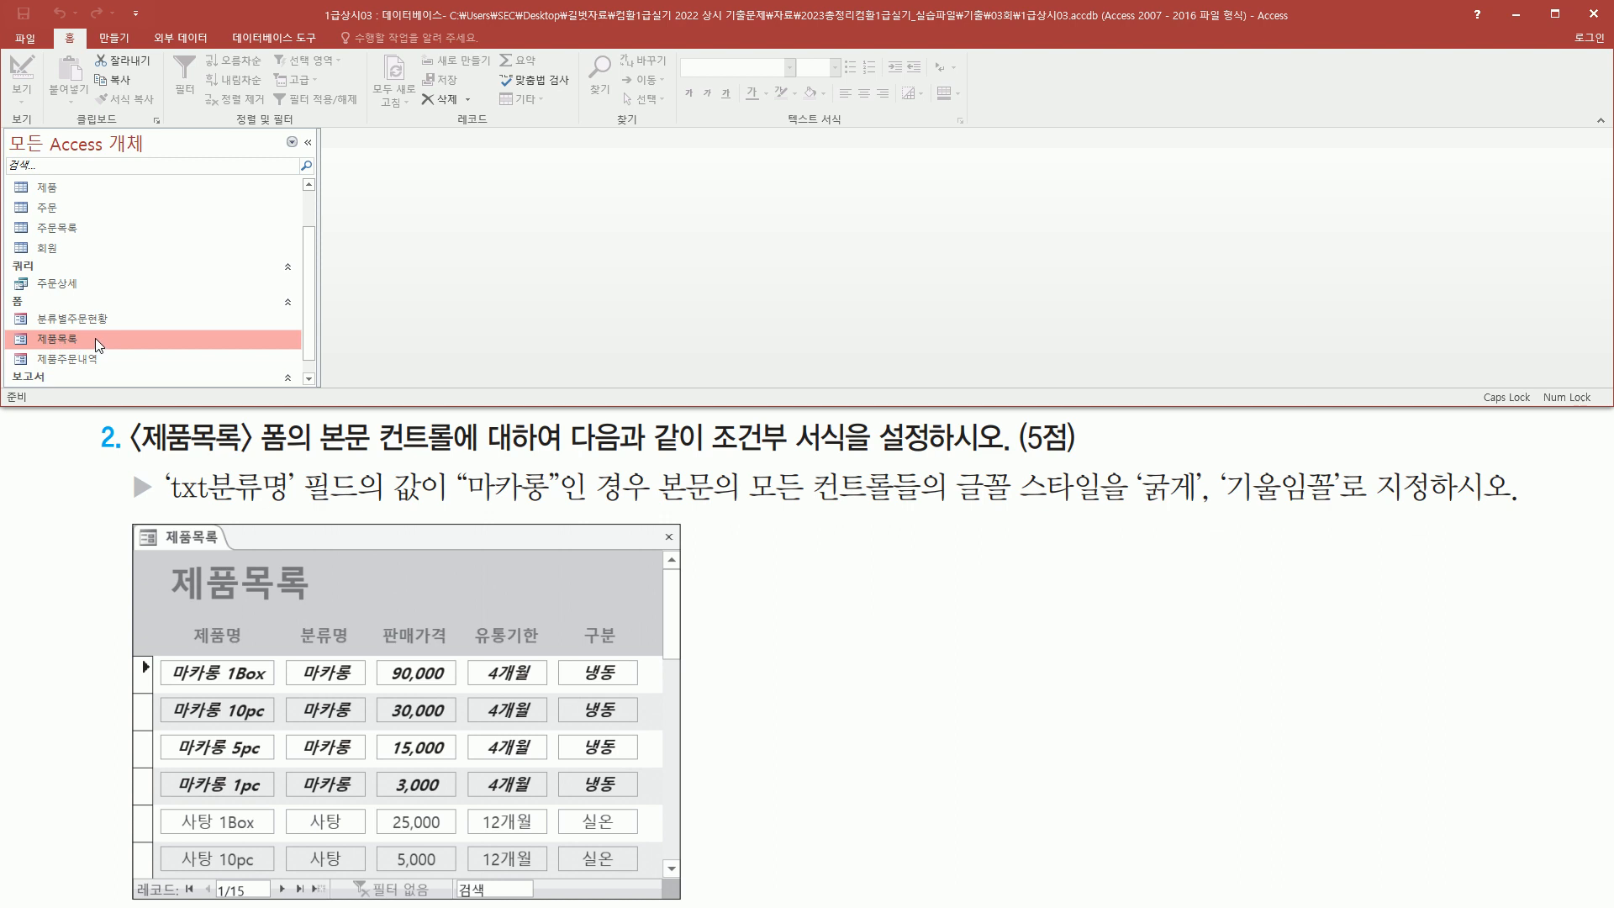
double_click(94, 338)
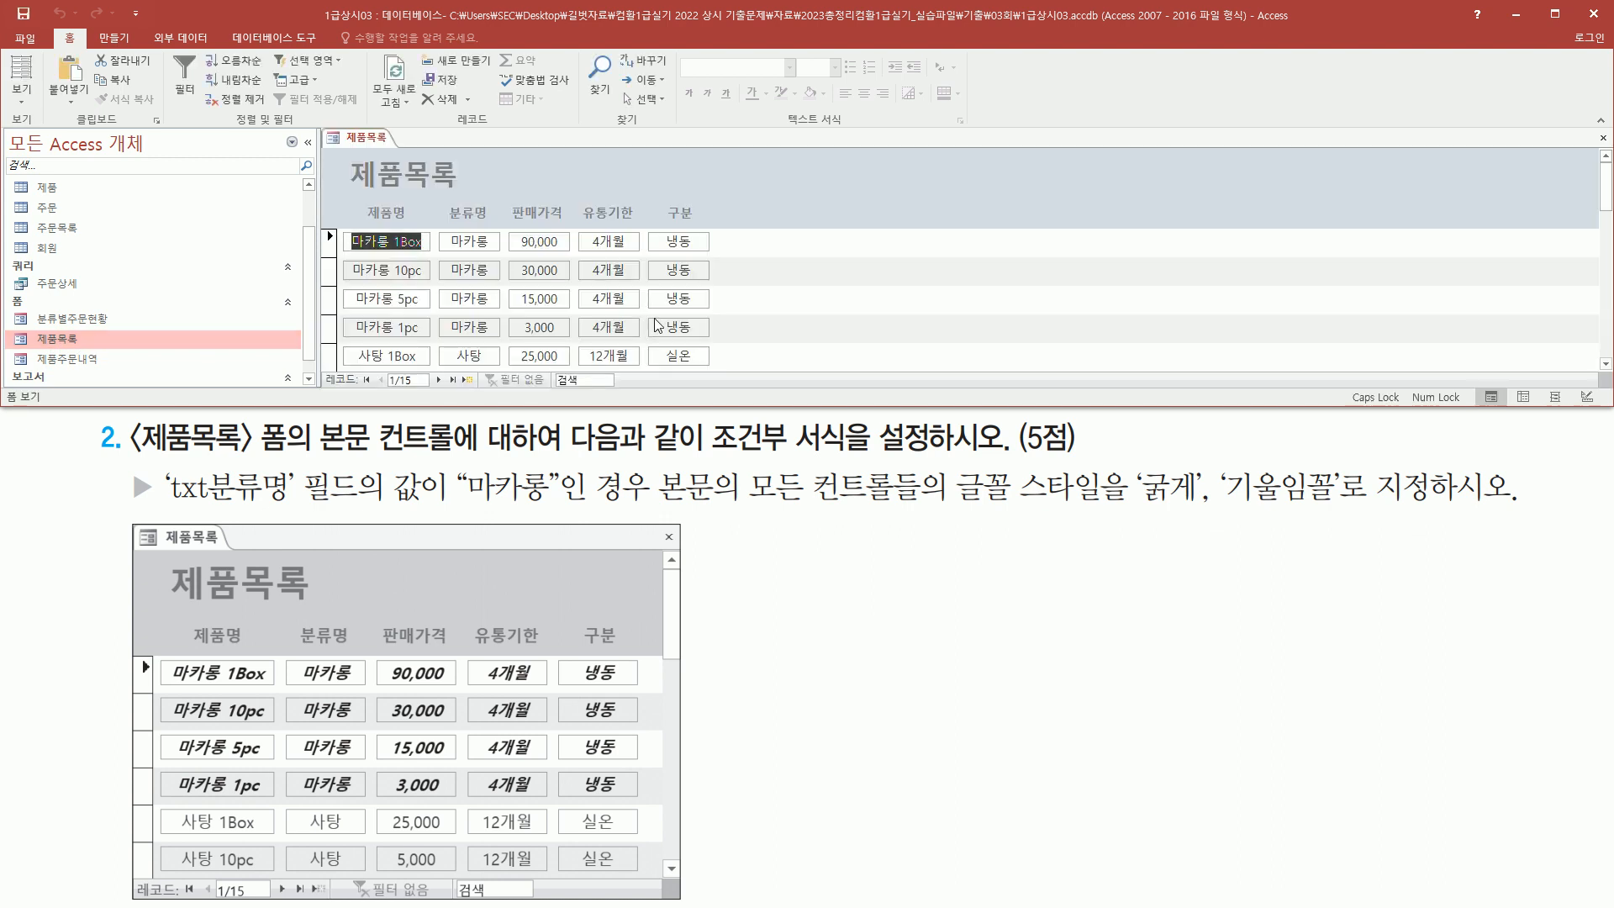
mouse_move(448, 224)
left_mouse_down()
mouse_move(448, 288)
mouse_move(494, 345)
left_mouse_up()
key("Escape")
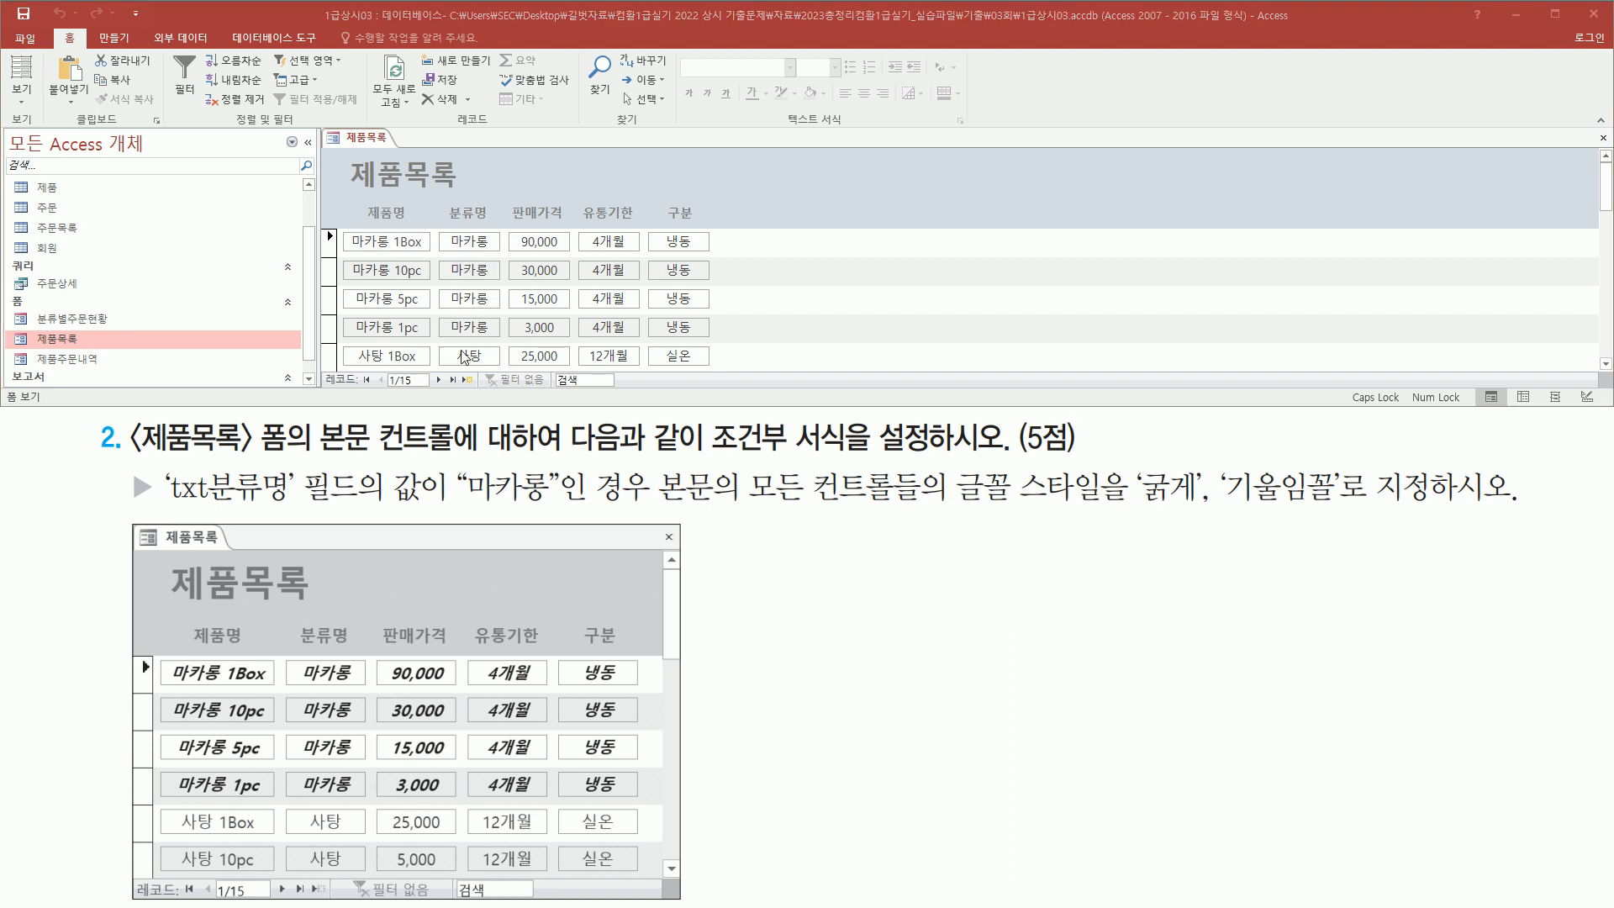
left_click(475, 352)
scroll(478, 336, "down", 3)
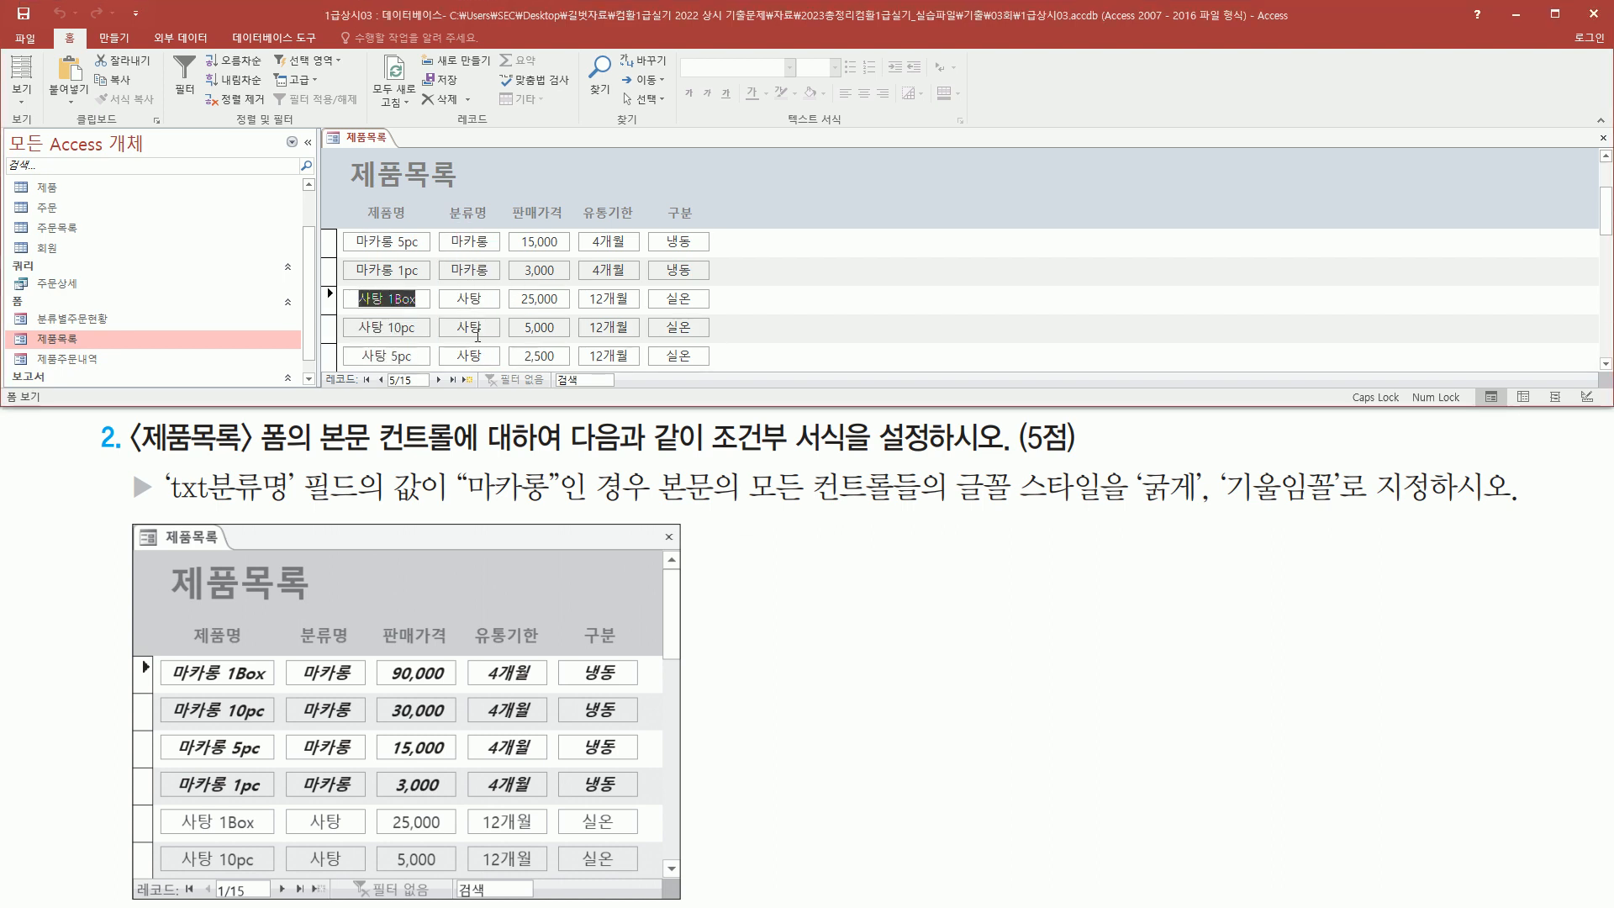
scroll(478, 336, "up", 1)
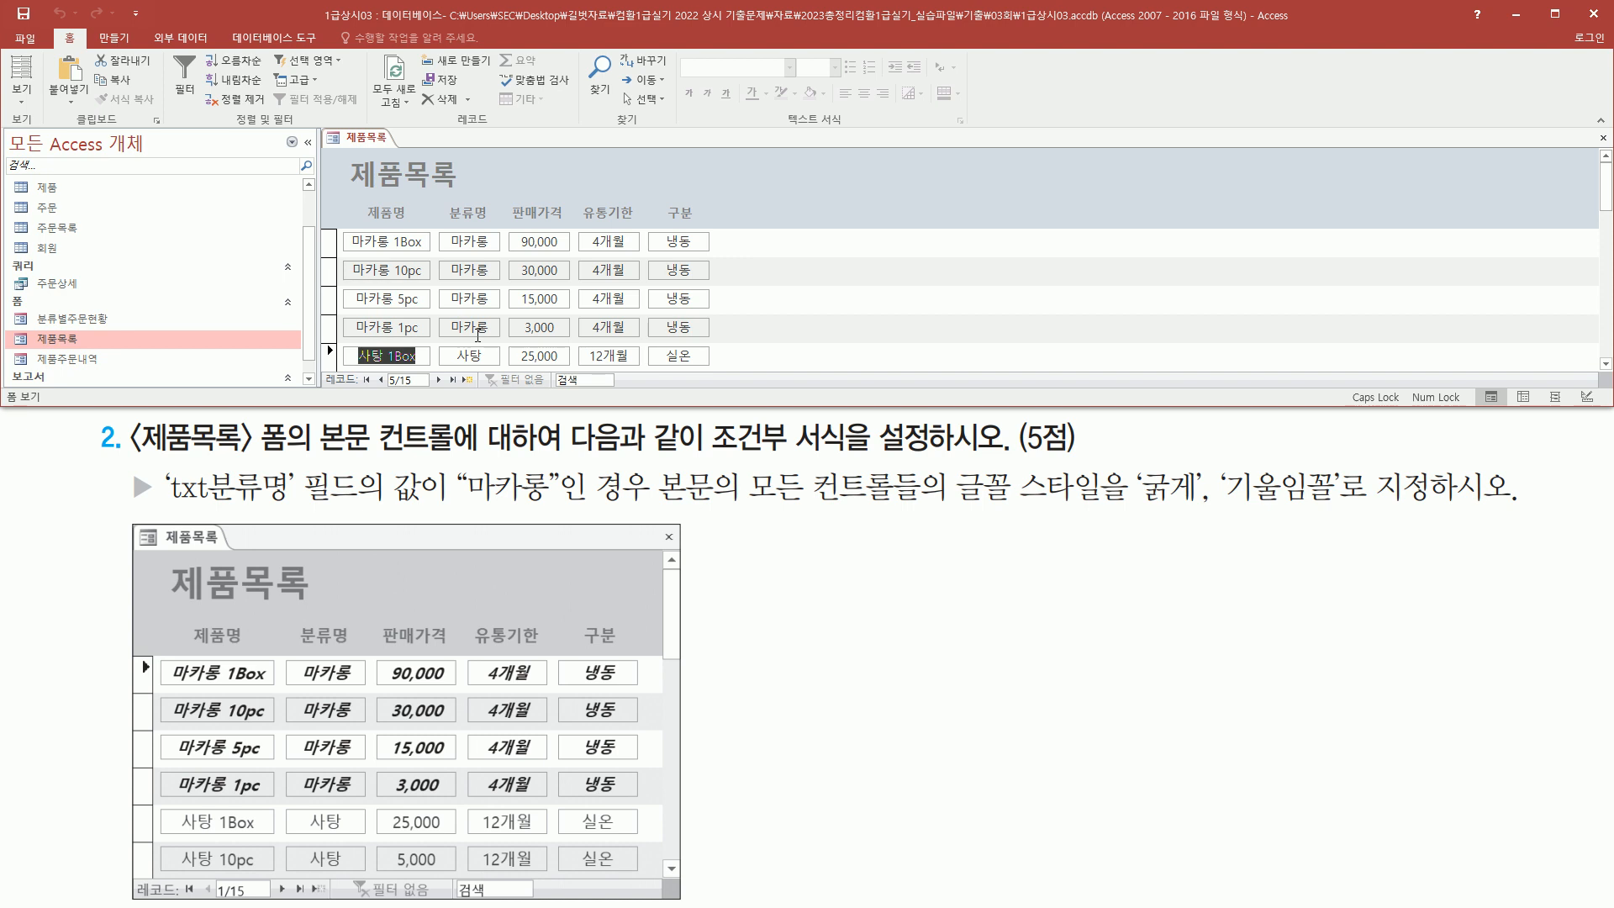
key("ctrl+Home")
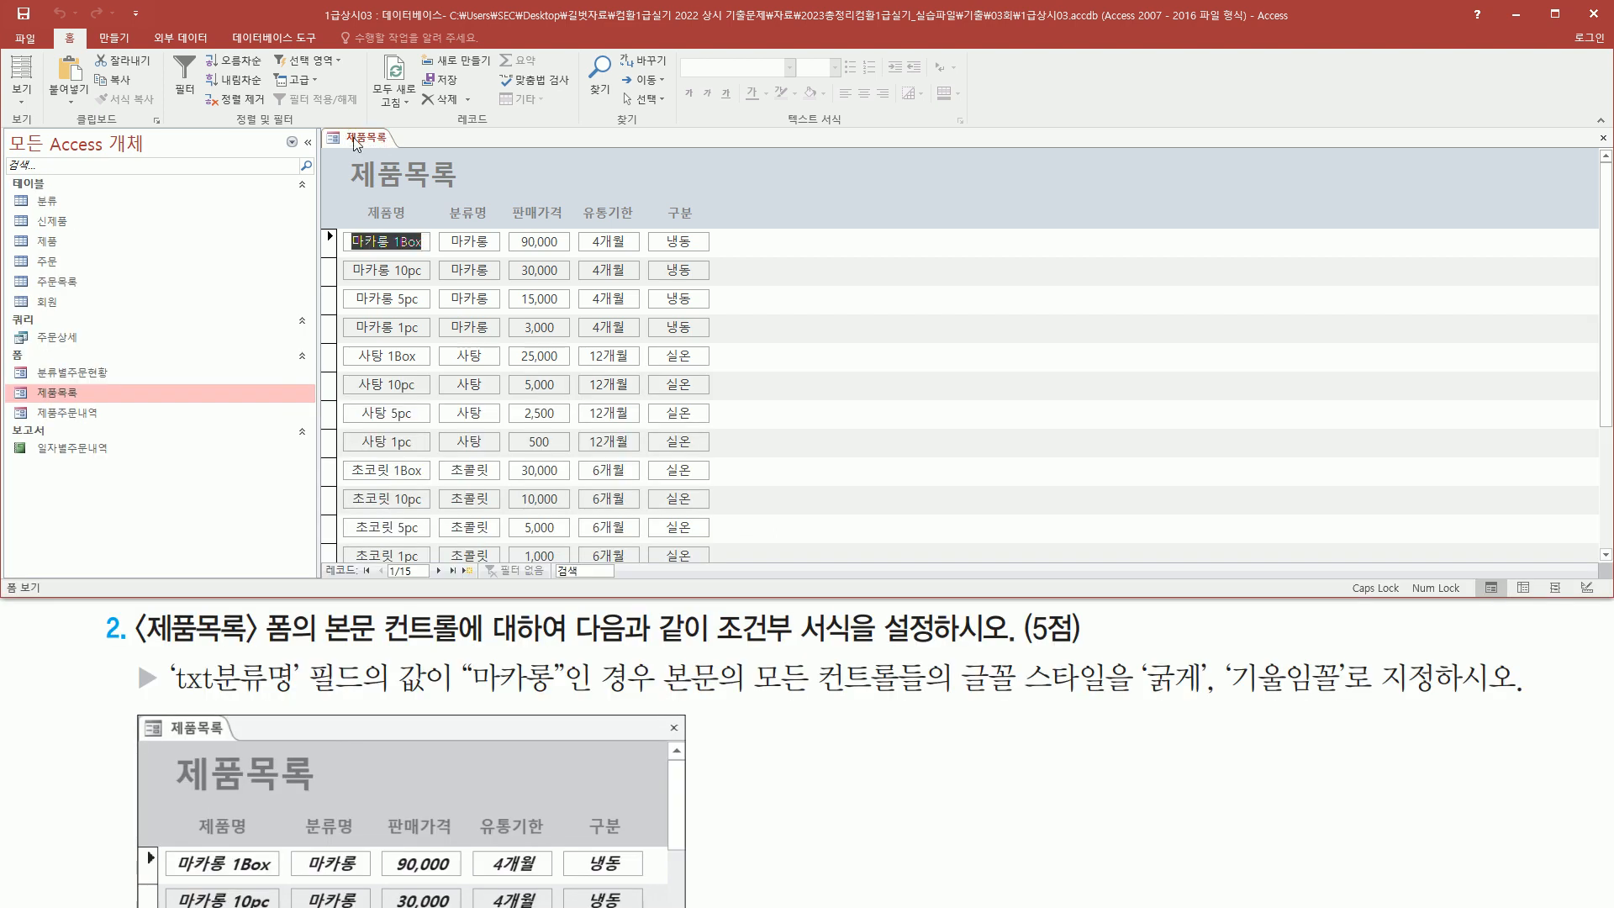
Switch the 제품목록 form to Design view and select all controls in the detail section
right_click(357, 143)
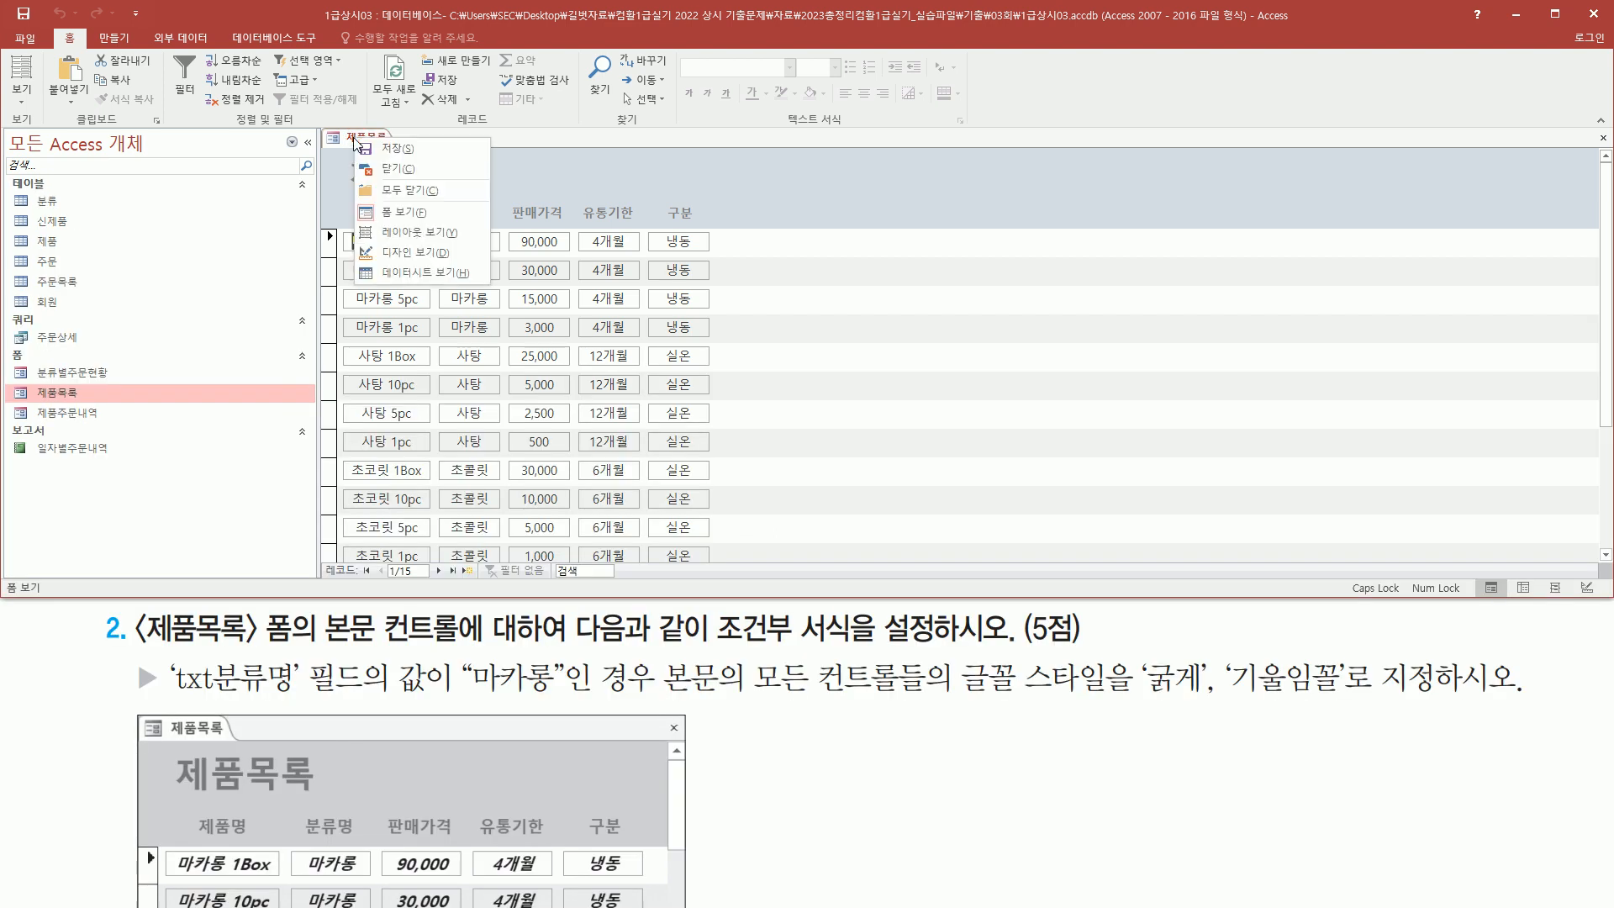
left_click(434, 251)
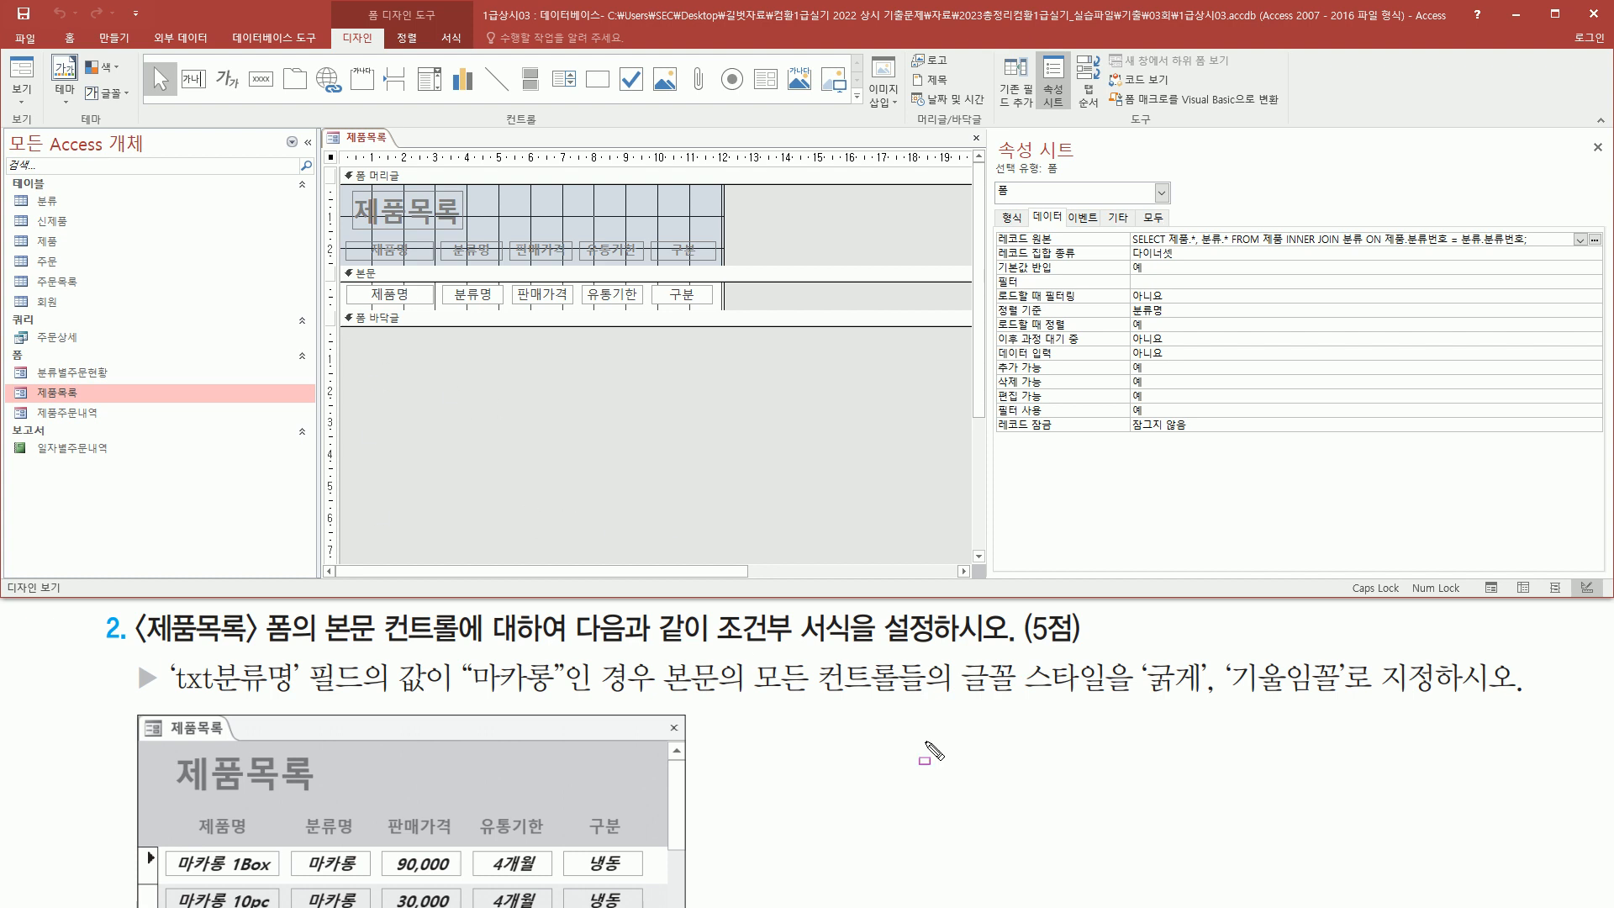
mouse_move(663, 654)
left_mouse_down()
mouse_move(745, 703)
mouse_move(932, 704)
left_mouse_up()
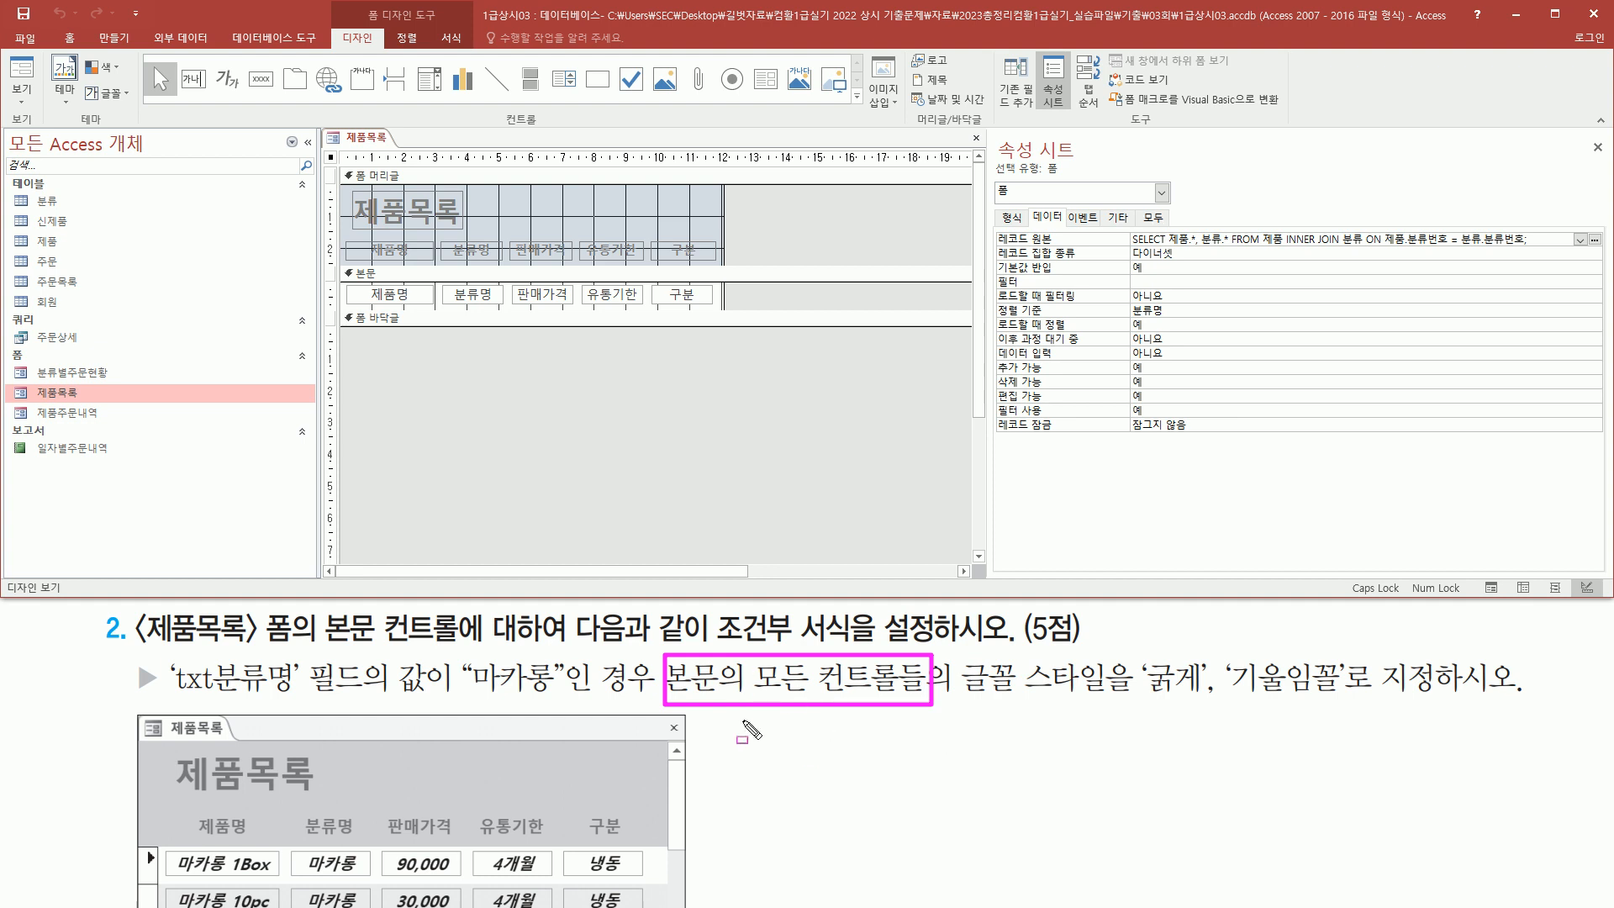
left_click_drag(343, 281, 714, 305)
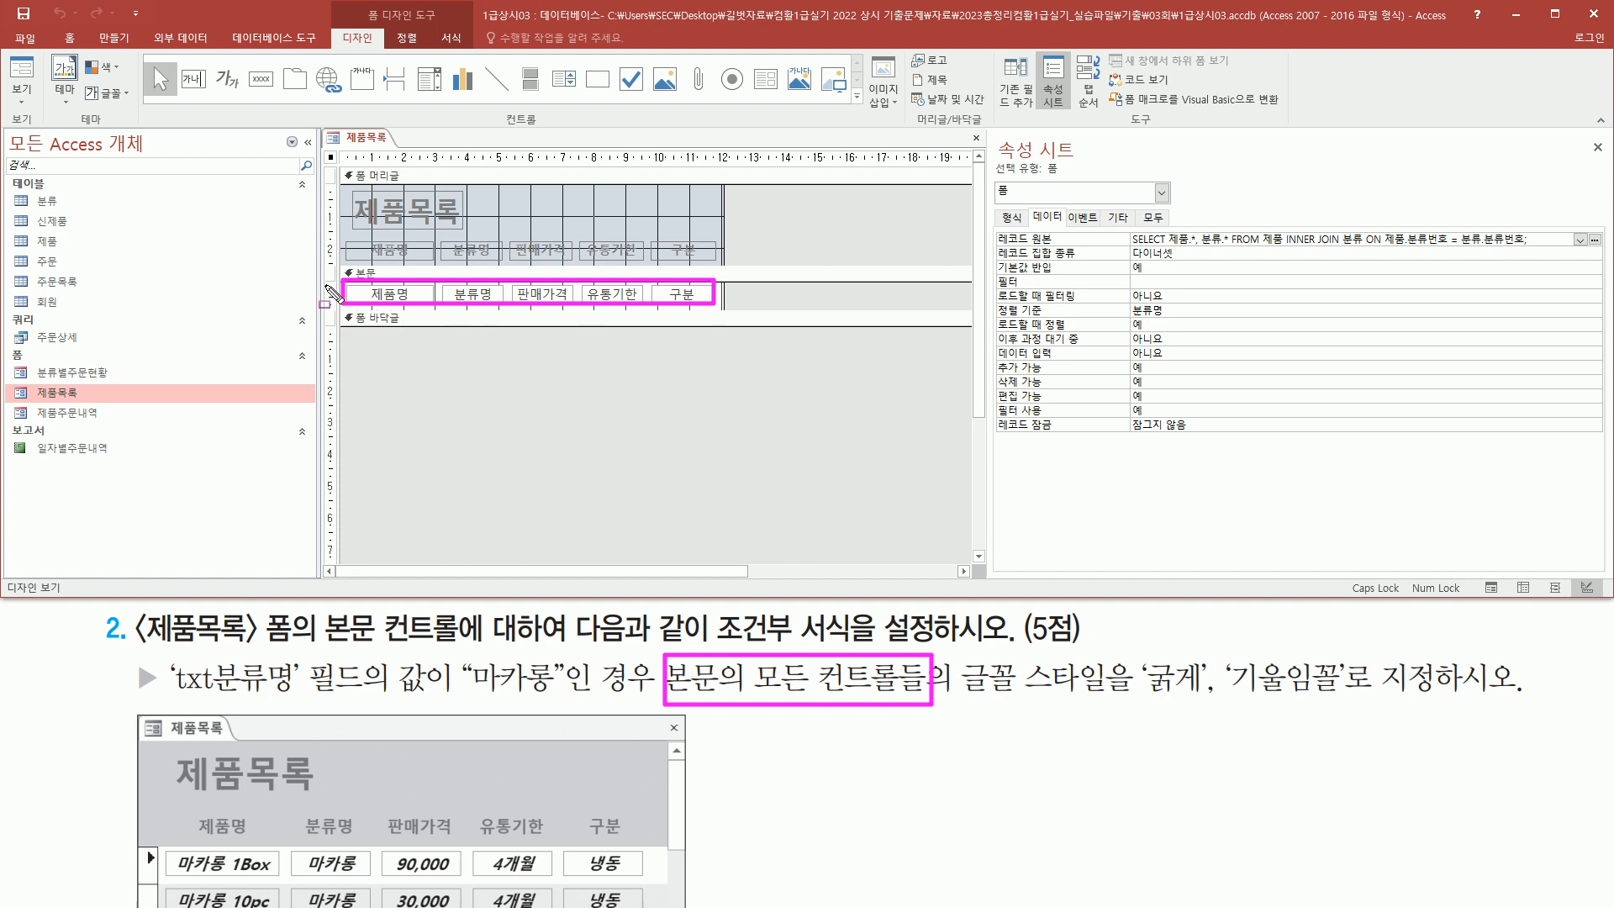
key("Escape")
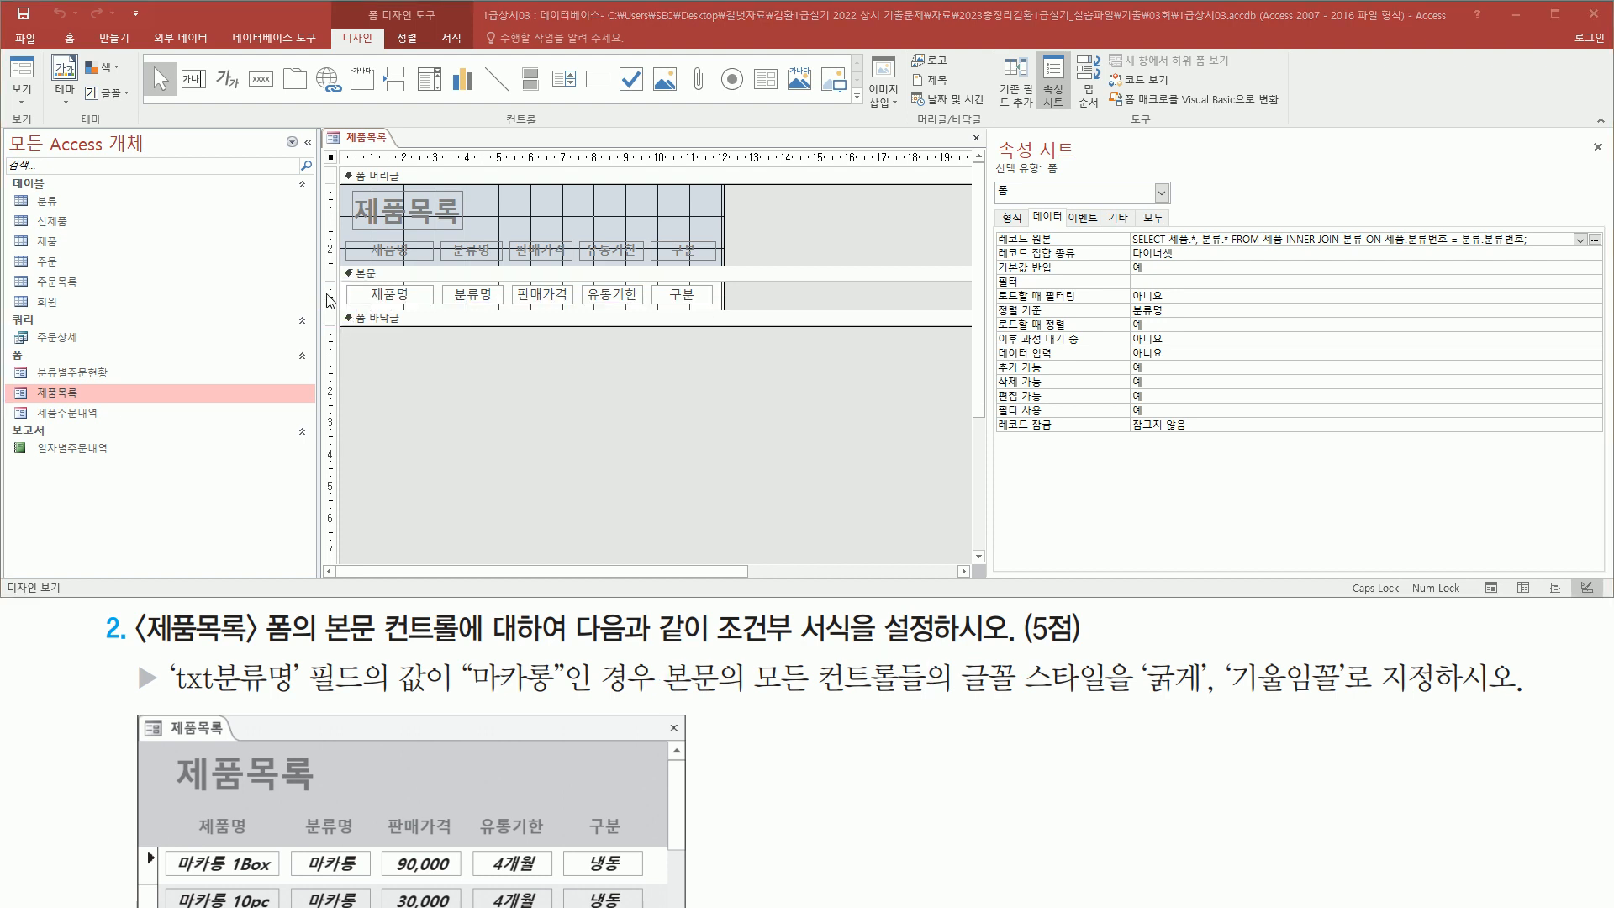
left_click(331, 294)
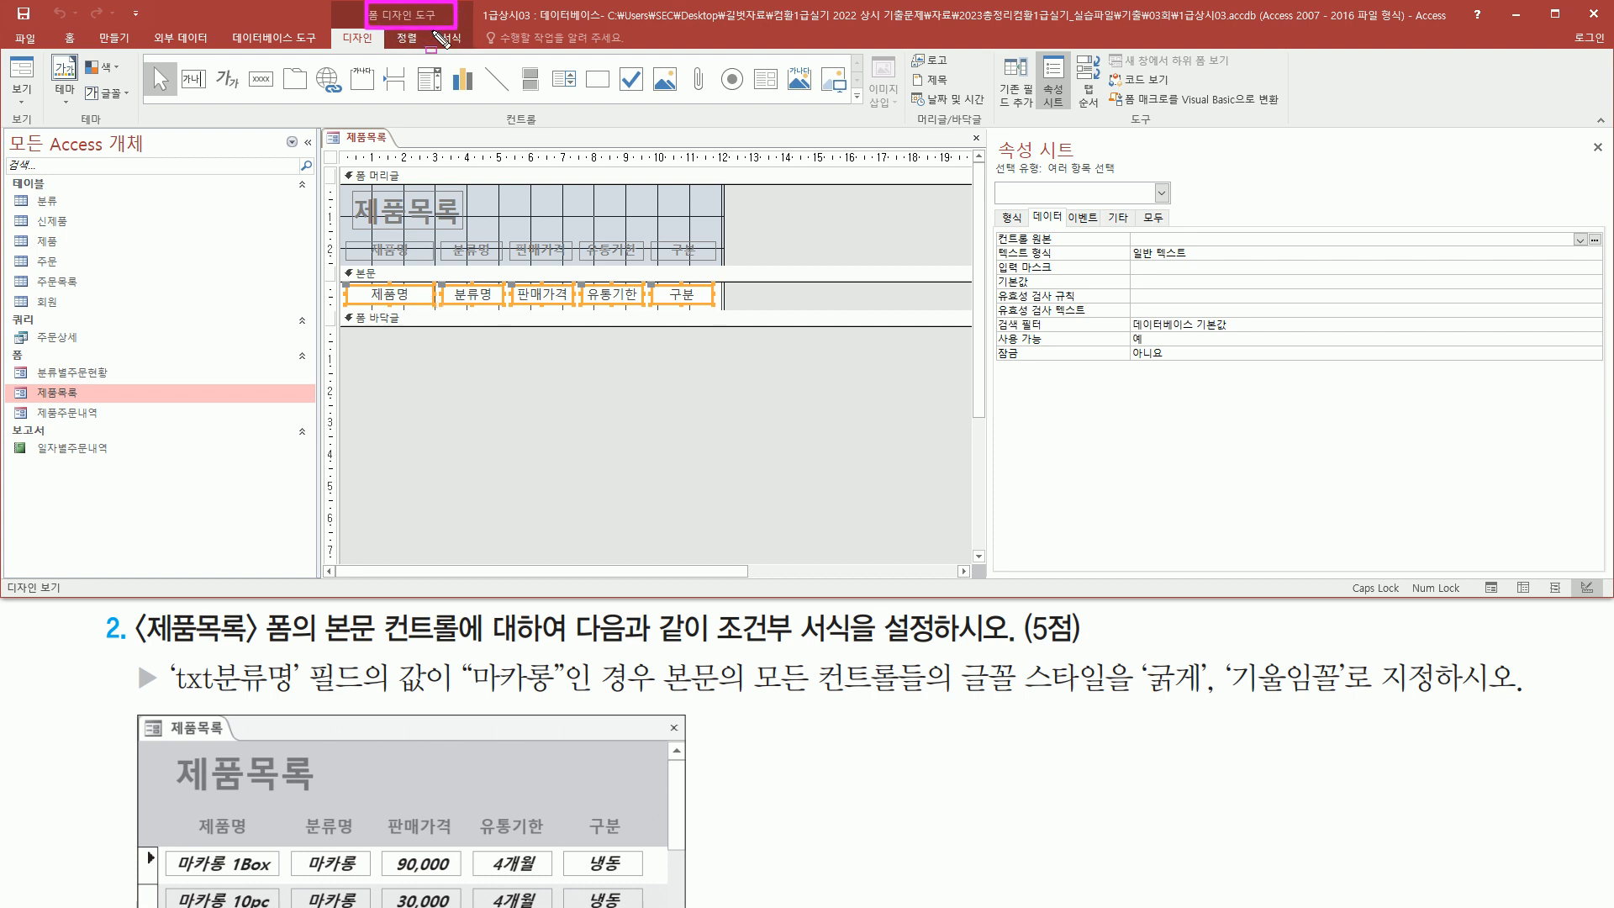
Open Conditional Formatting for the selected controls and start a new rule based on an expression
left_click(451, 37)
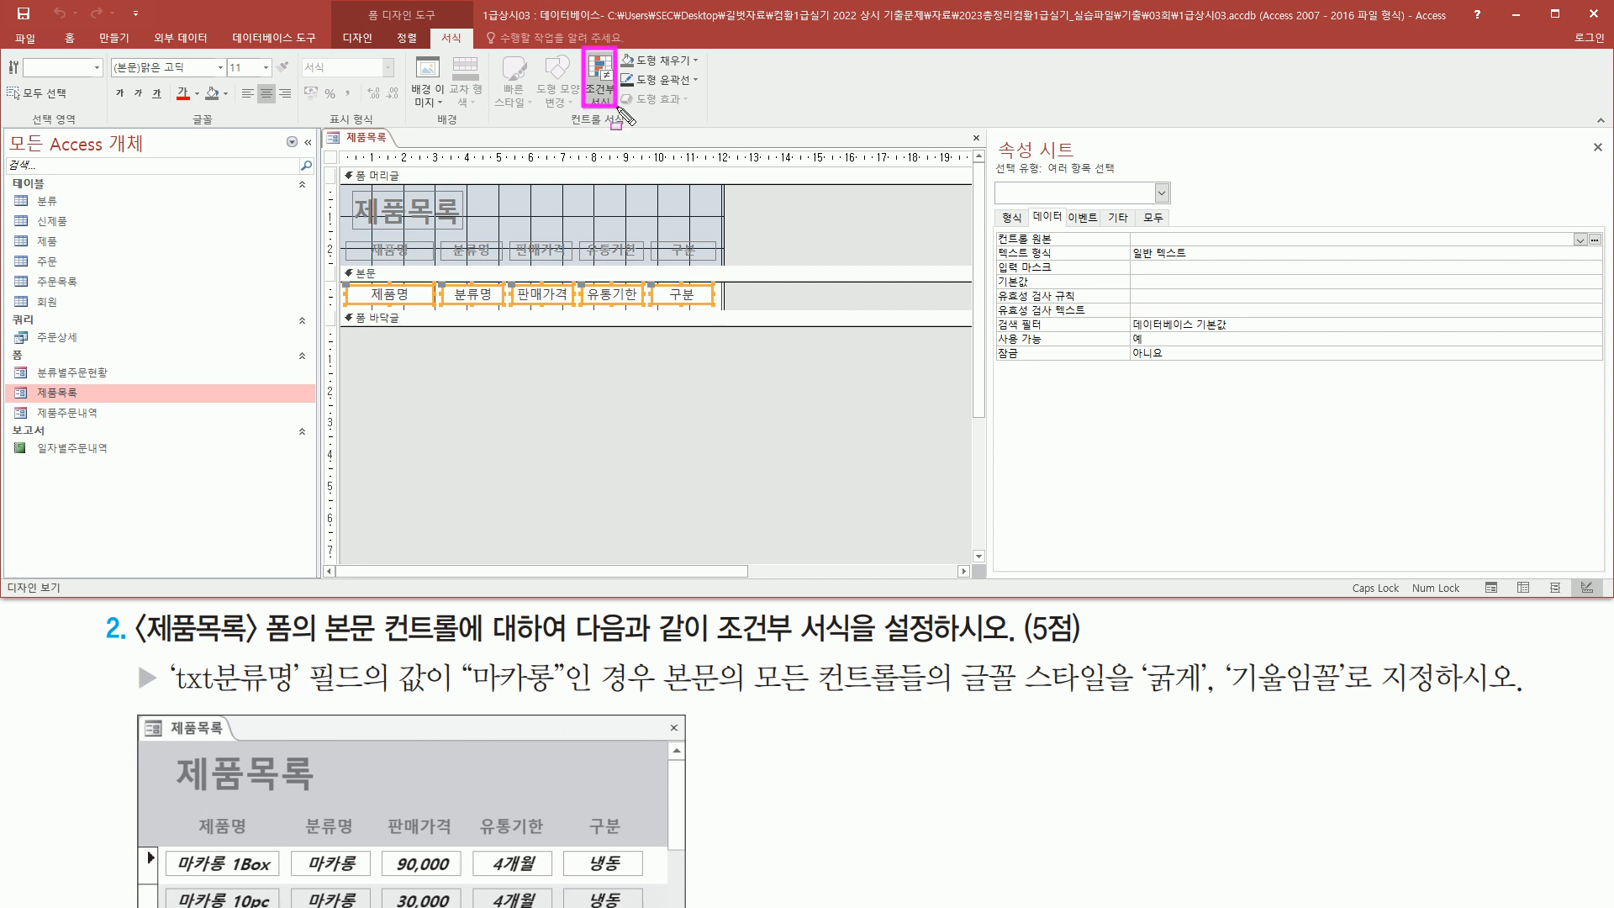
left_click(597, 74)
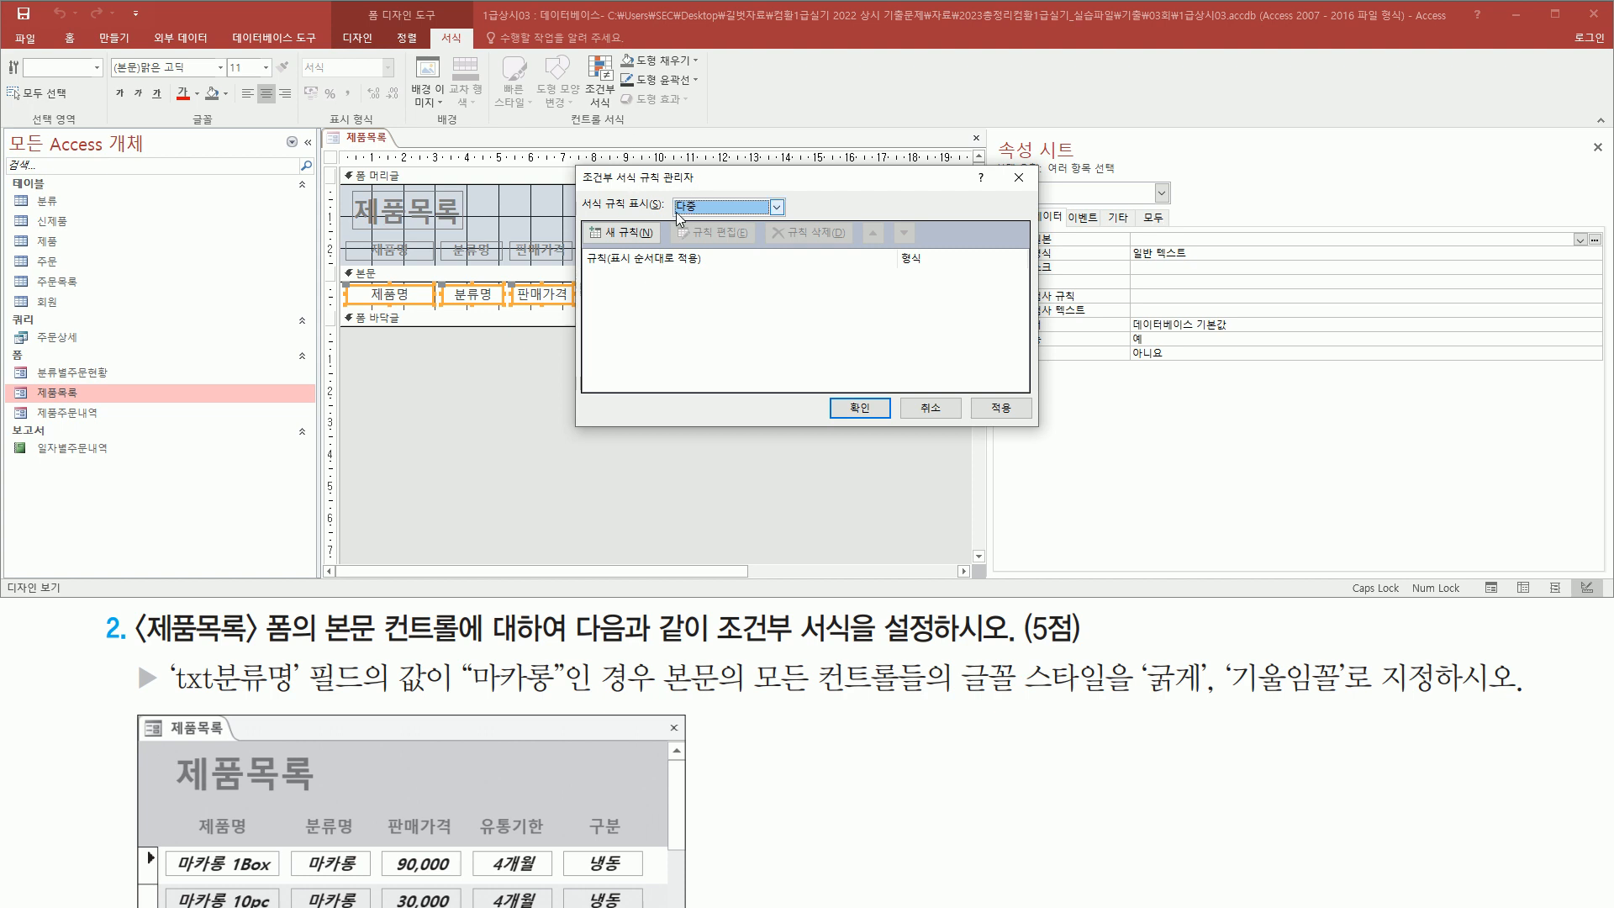
left_click(634, 239)
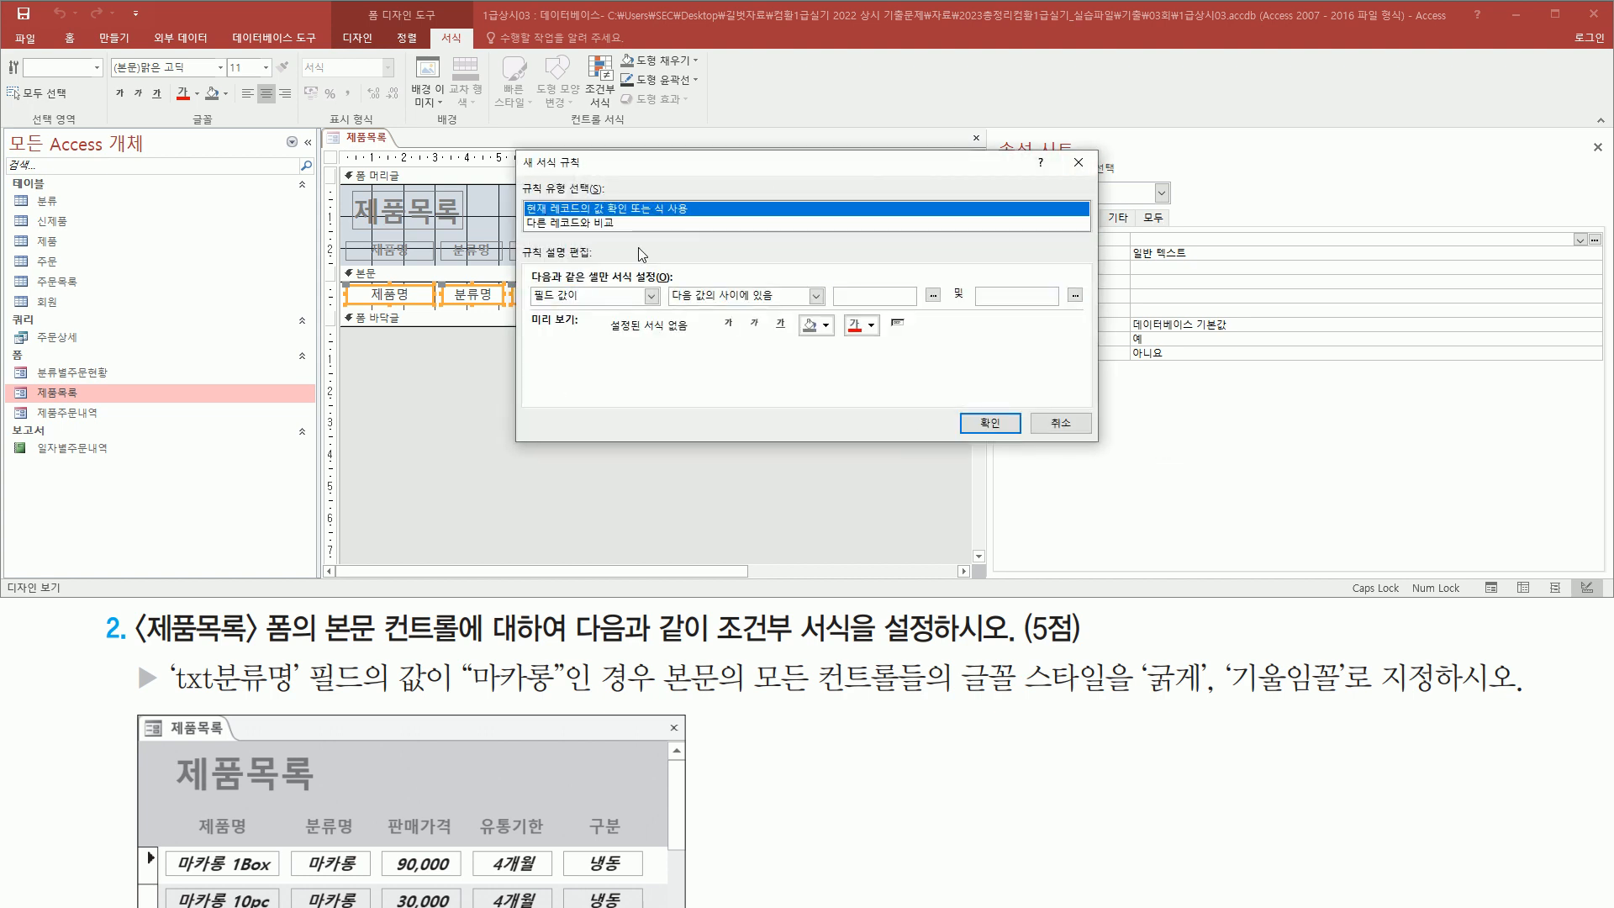
key("ctrl+2")
left_click_drag(521, 196, 706, 218)
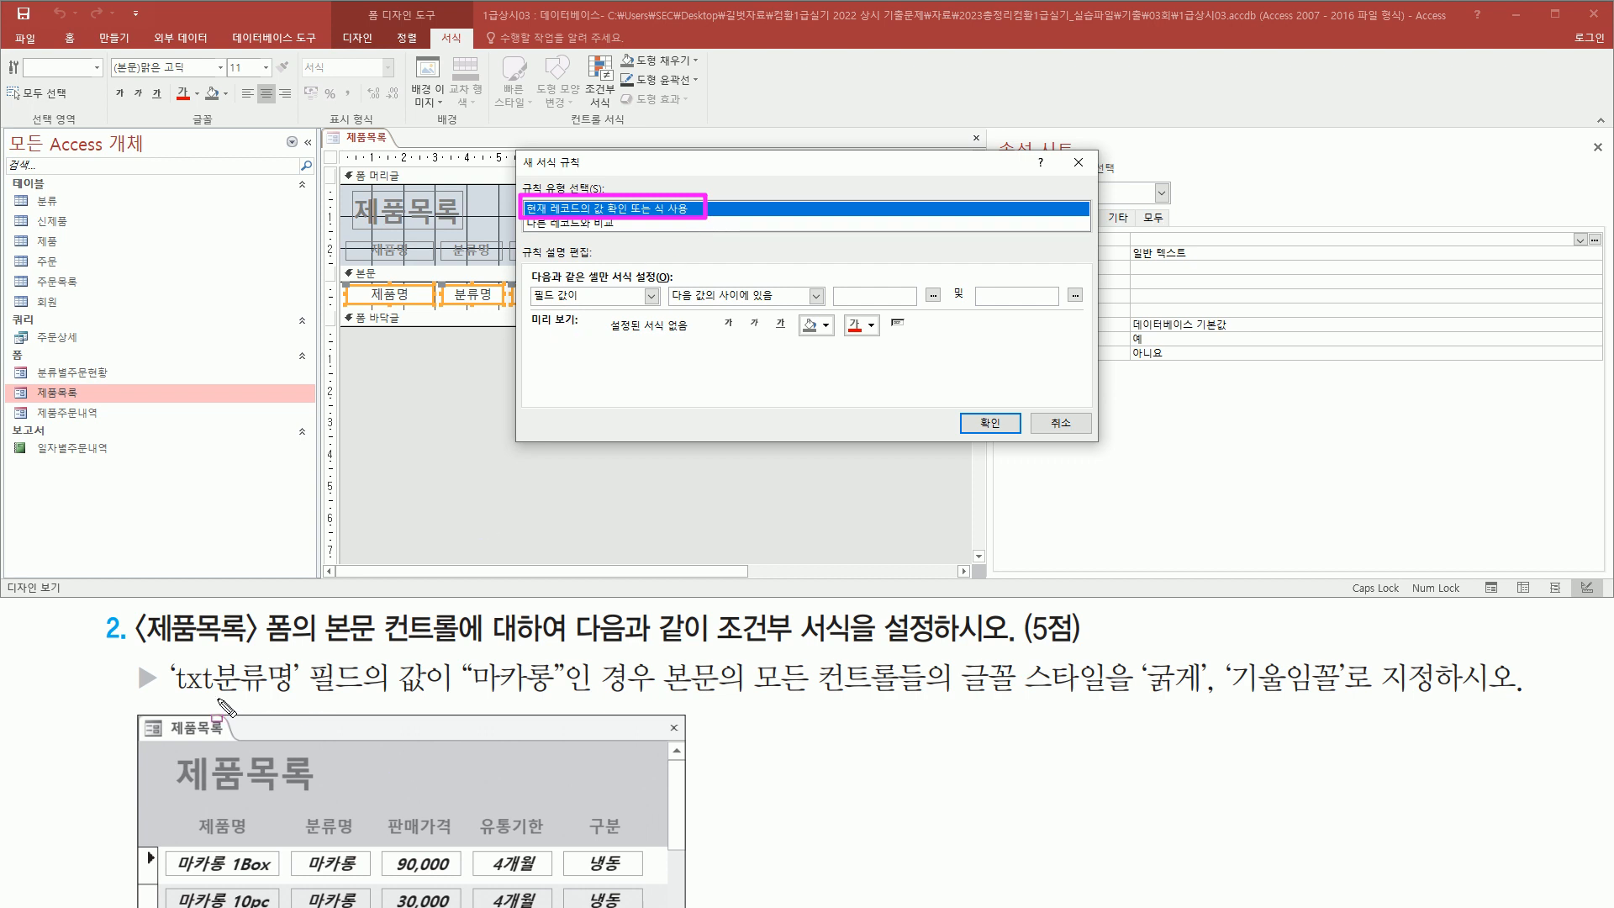
left_click_drag(175, 695, 291, 696)
left_click_drag(468, 695, 550, 695)
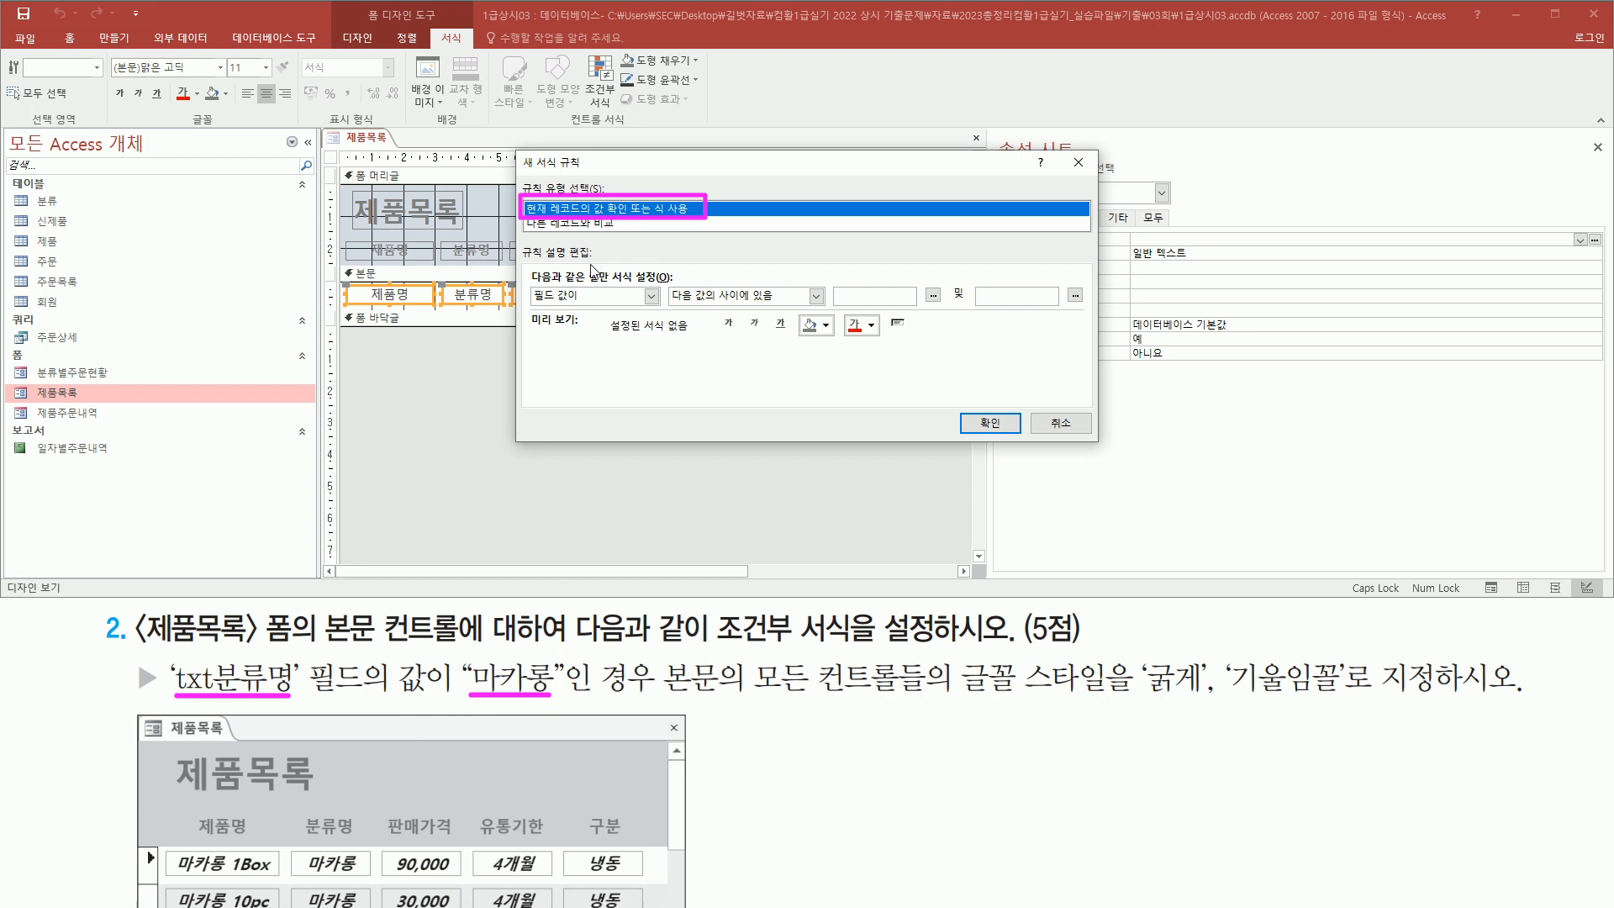
key("Escape")
left_click(589, 295)
left_click(543, 329)
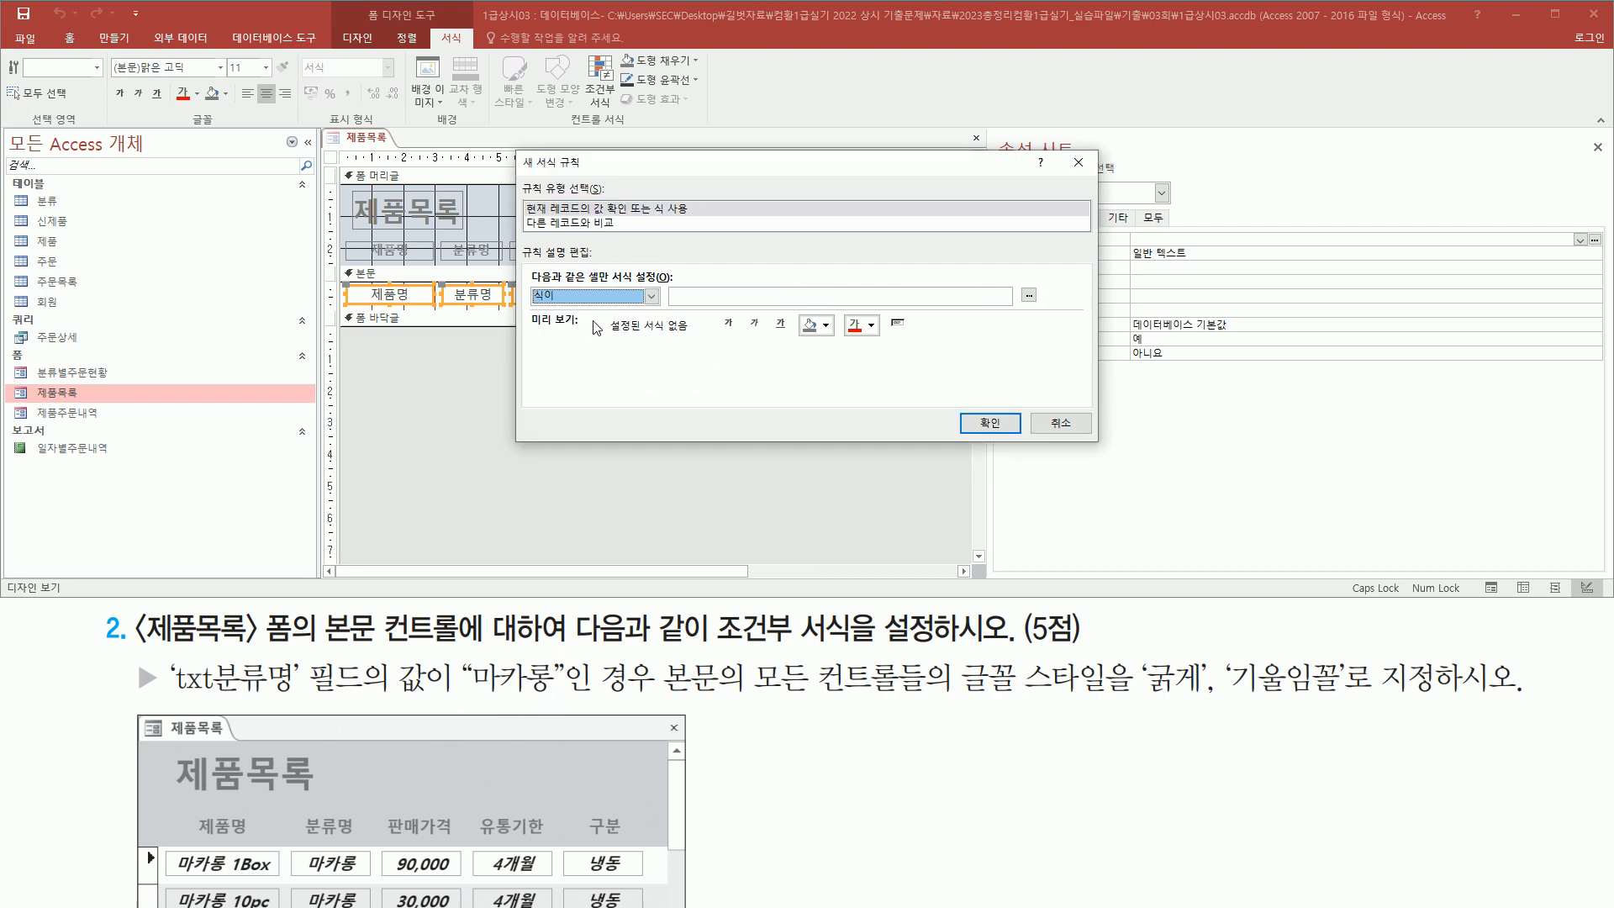
left_click(697, 297)
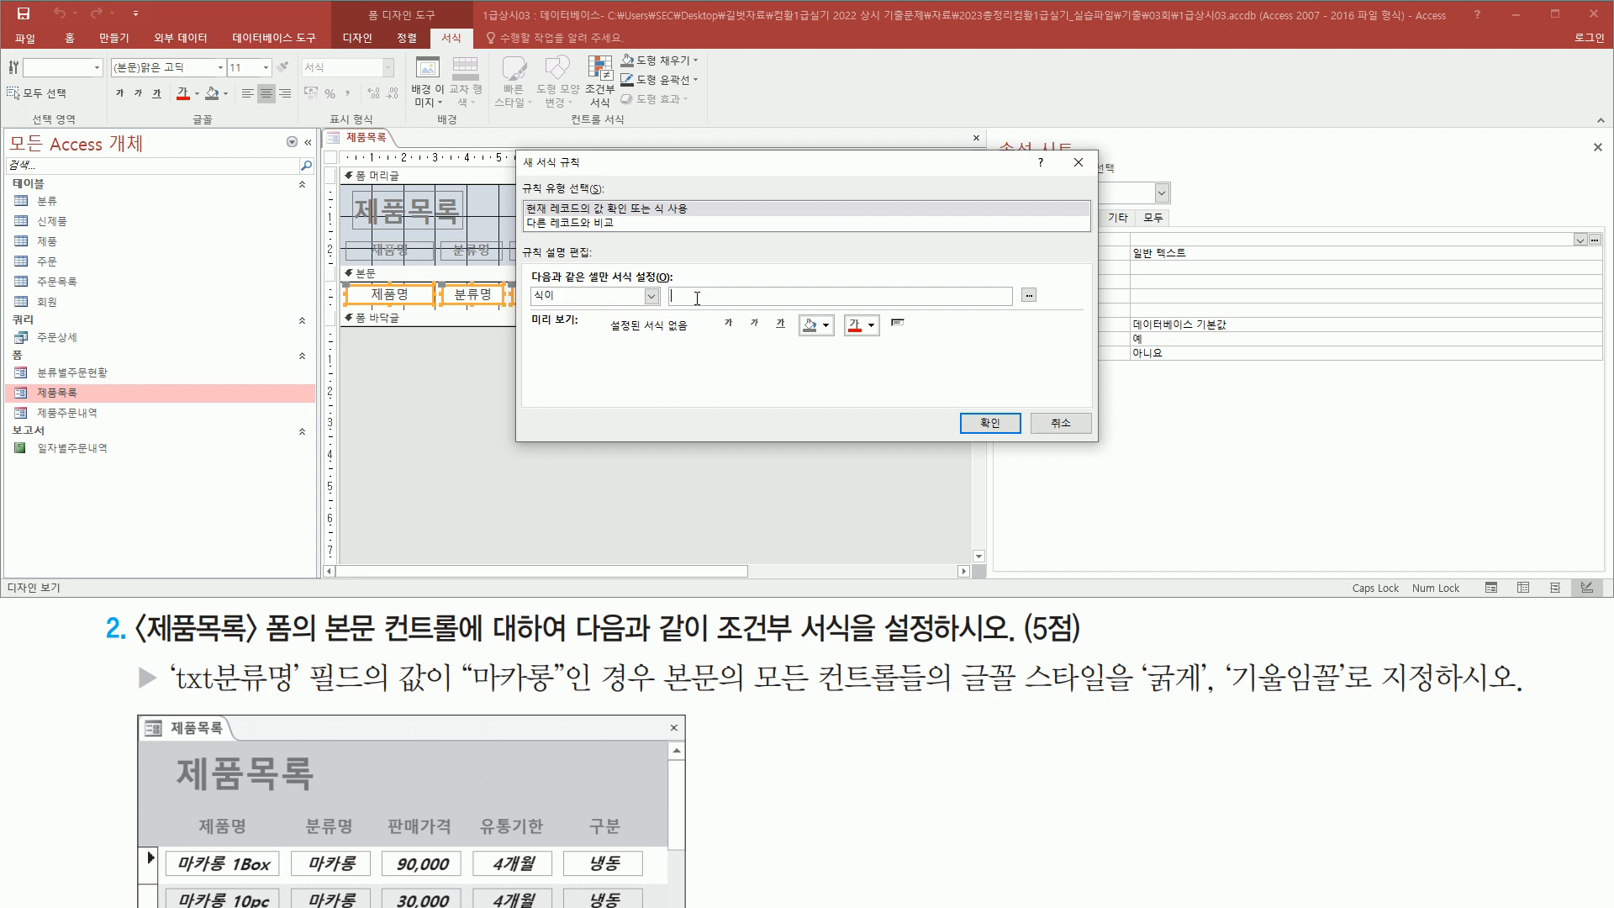
Enter the rule expression [txt분류명] = "마카롱"
key("Caps_Lock")
type("txt분류명] = \"마")
type("카롱")
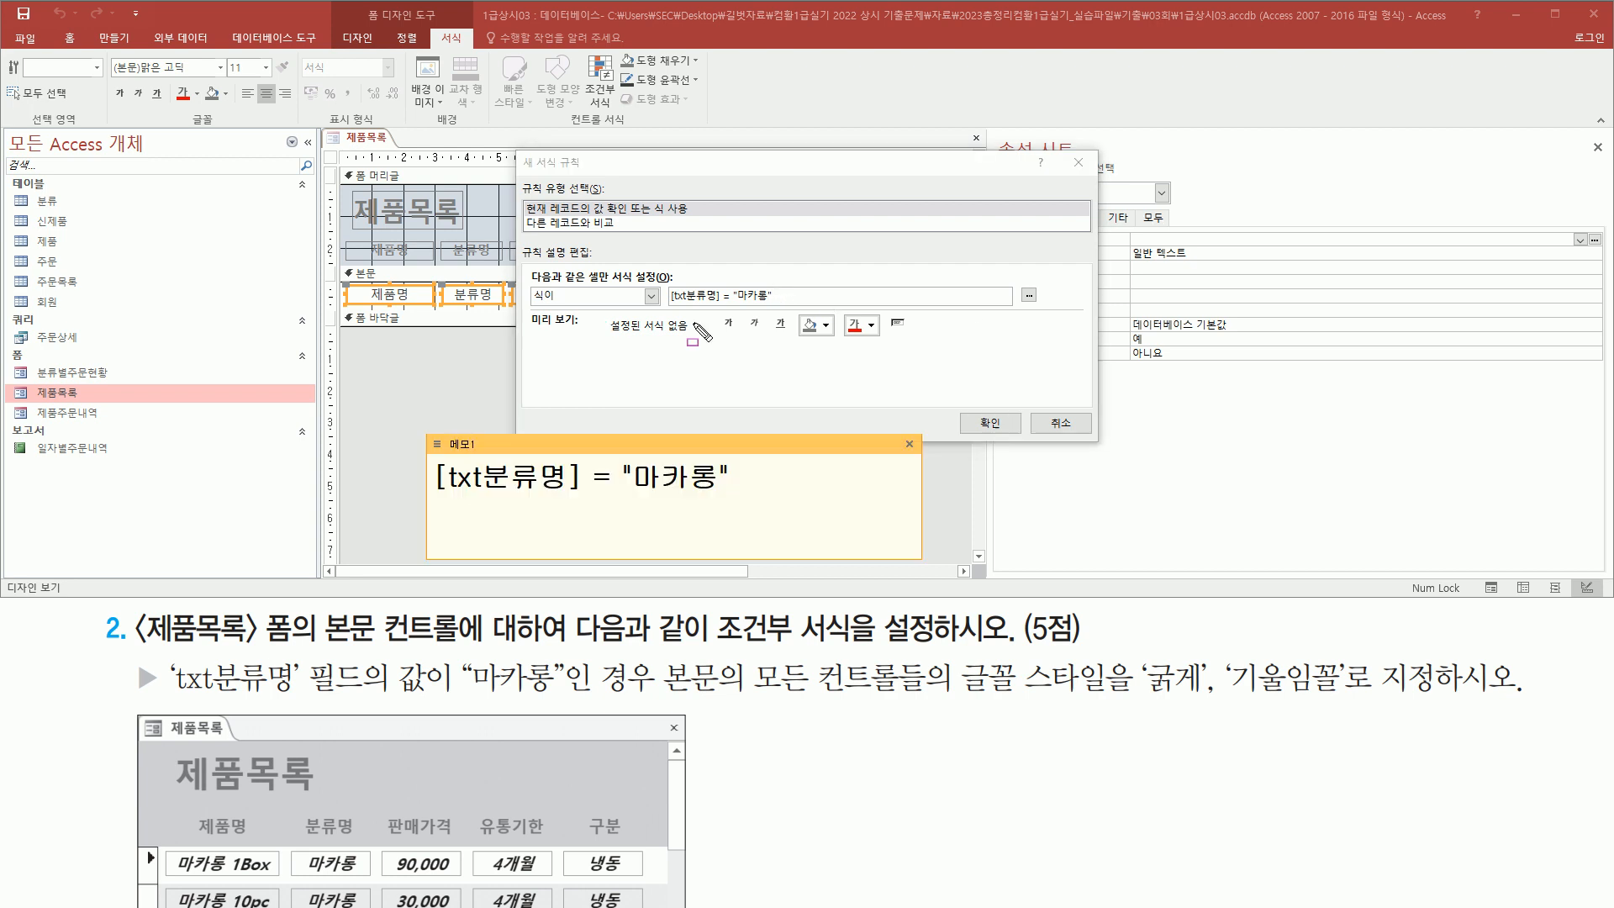
left_click_drag(670, 309, 793, 310)
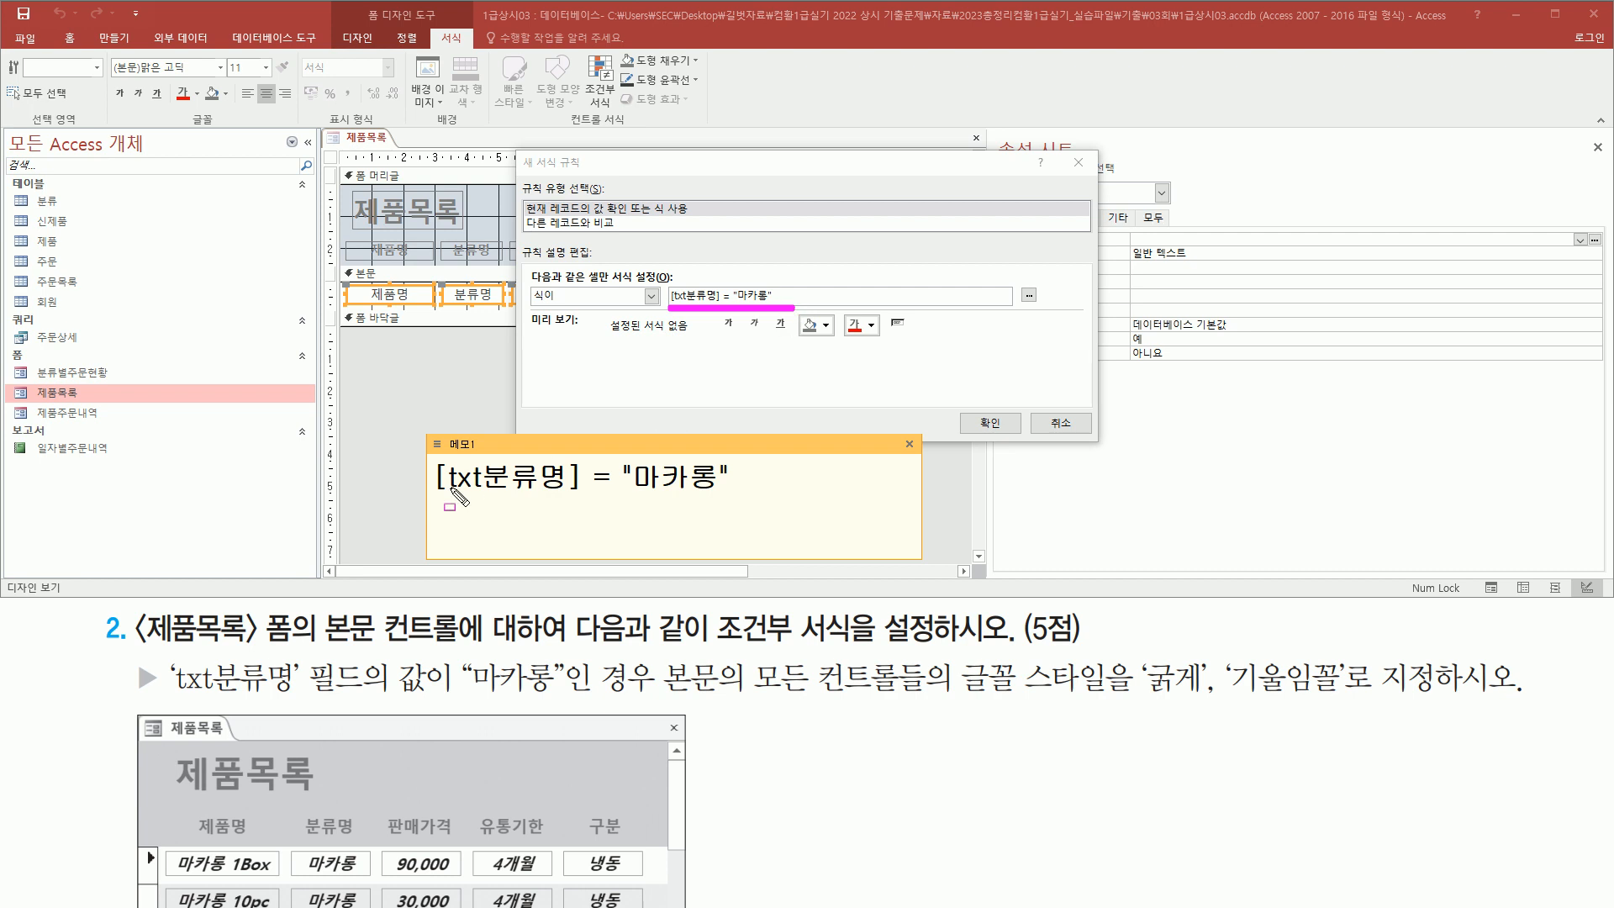
mouse_move(433, 499)
left_mouse_down()
mouse_move(580, 500)
mouse_move(585, 458)
mouse_move(731, 495)
left_mouse_up()
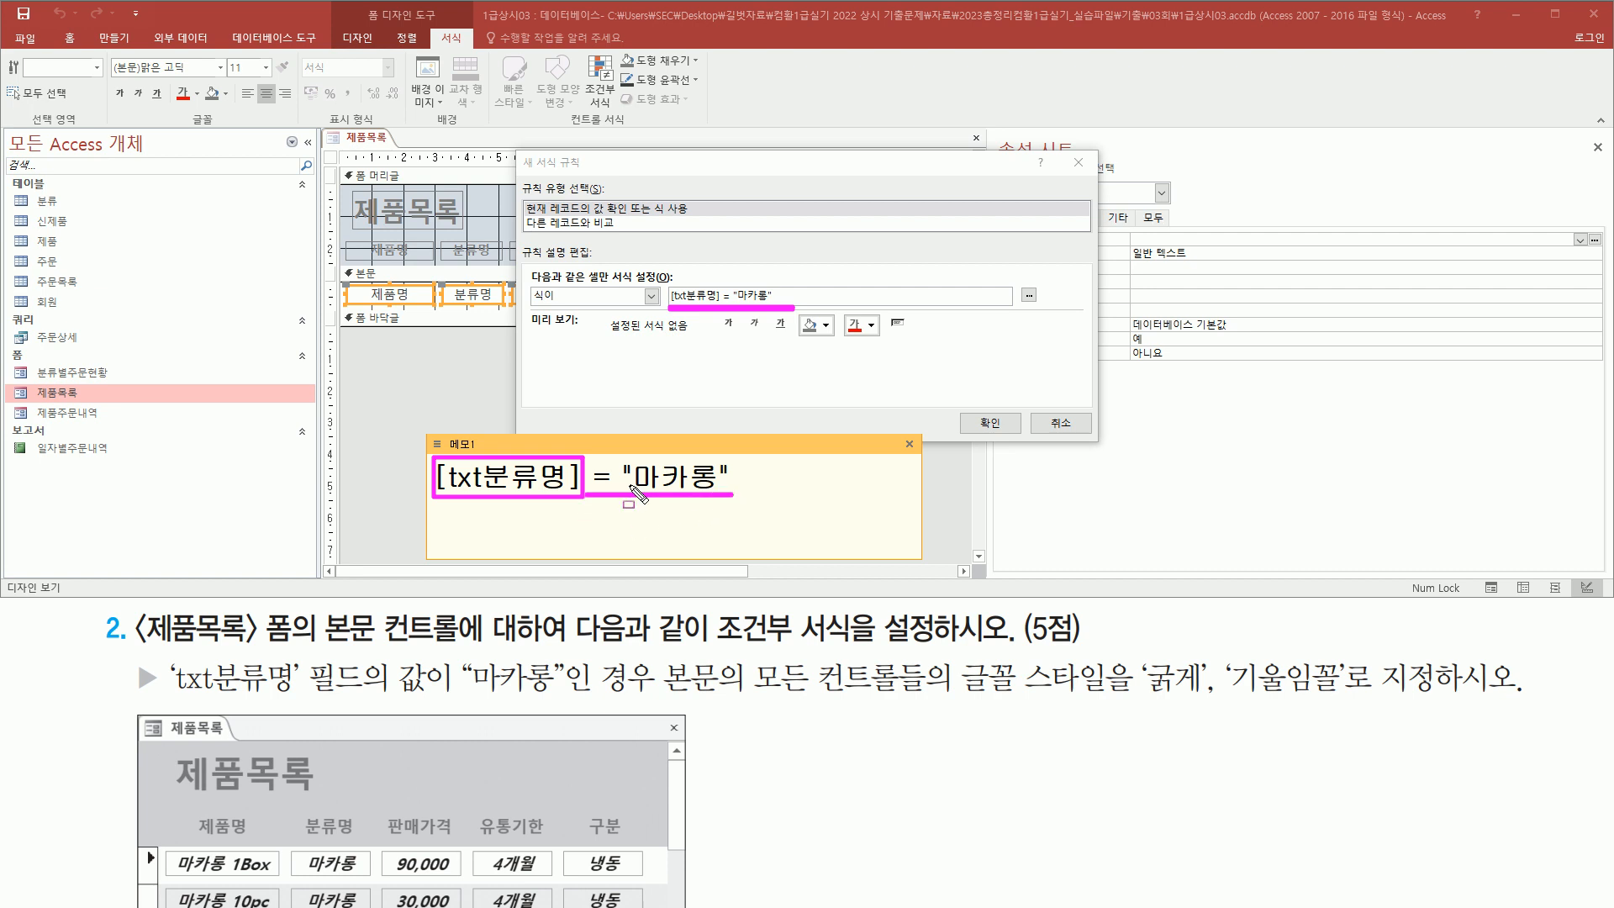
key("Escape")
left_click(910, 445)
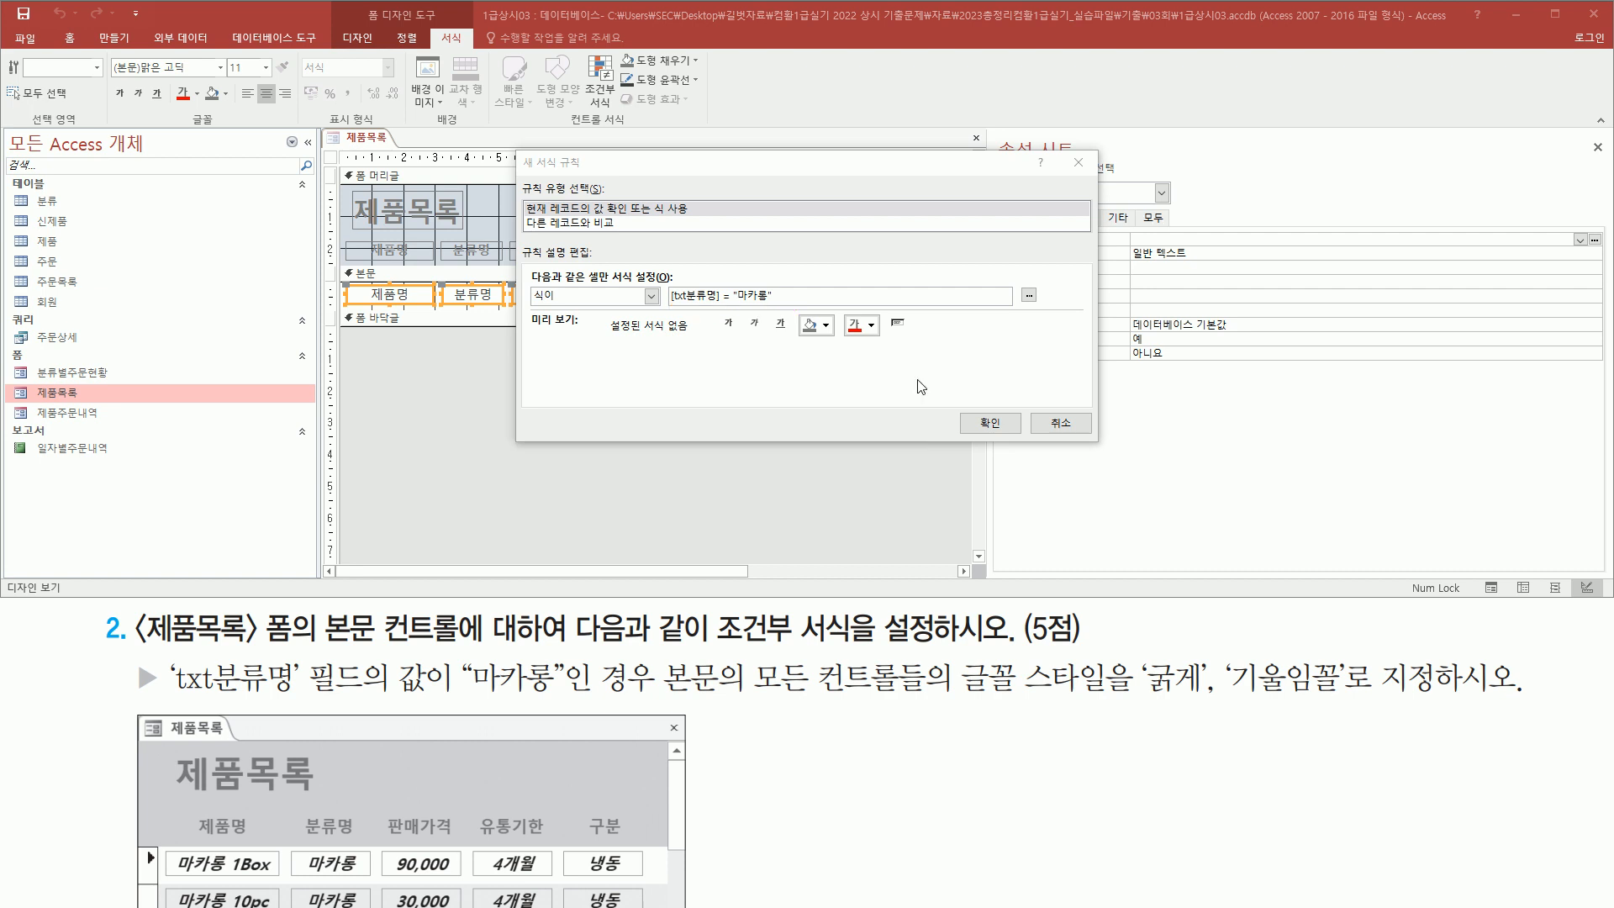
Set the rule's font style to bold and italic, then confirm the new rule and the rule manager
left_click(729, 327)
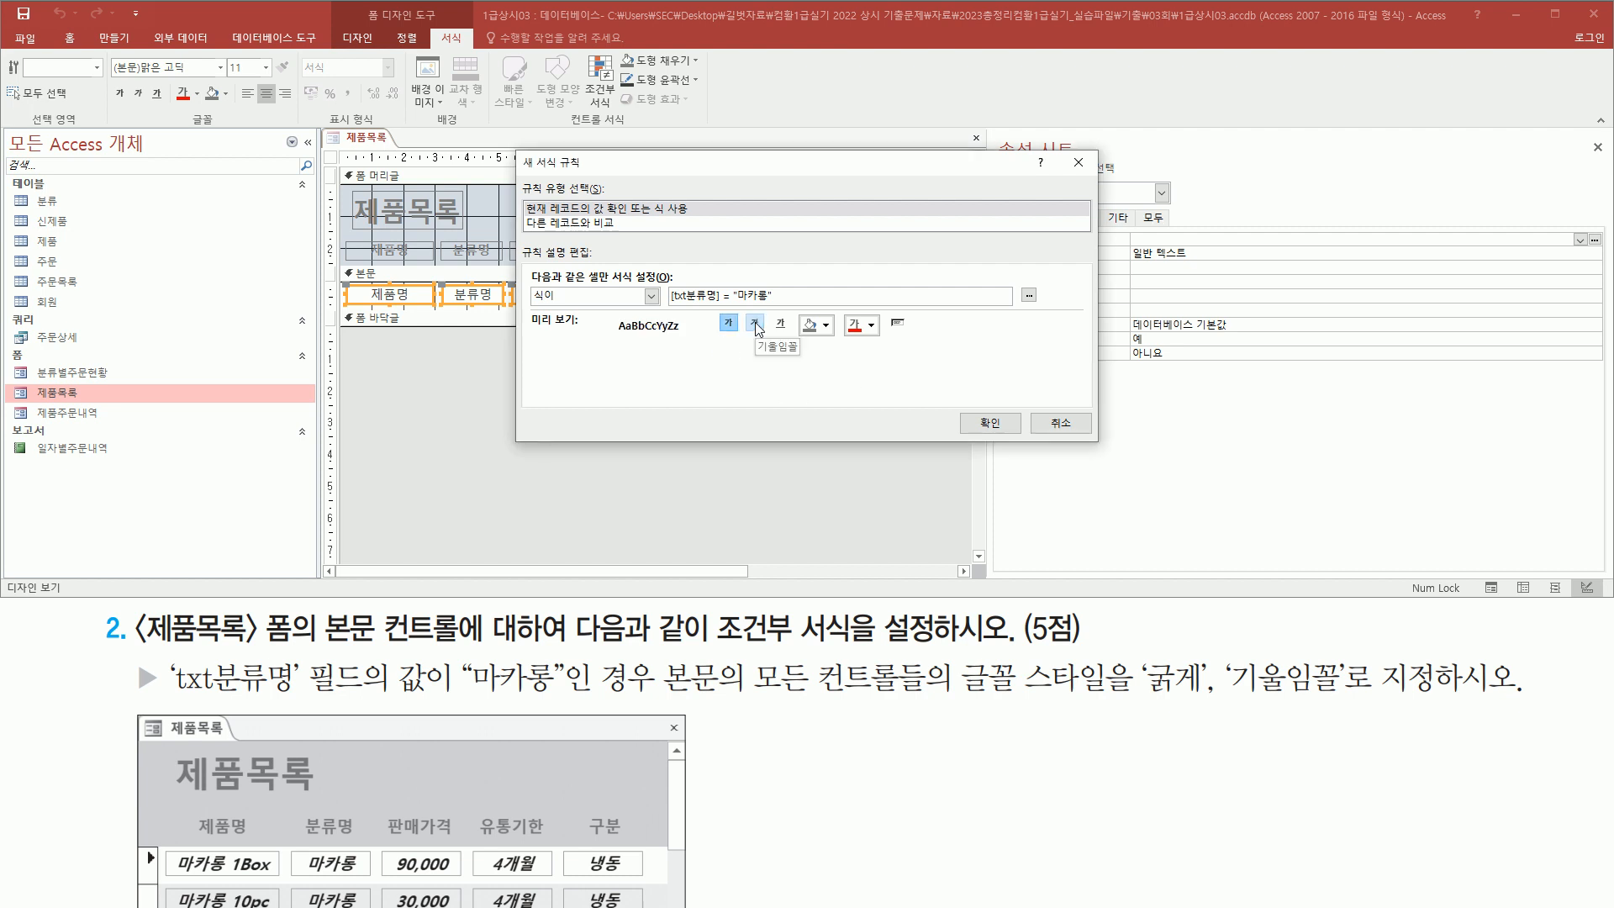
left_click(755, 327)
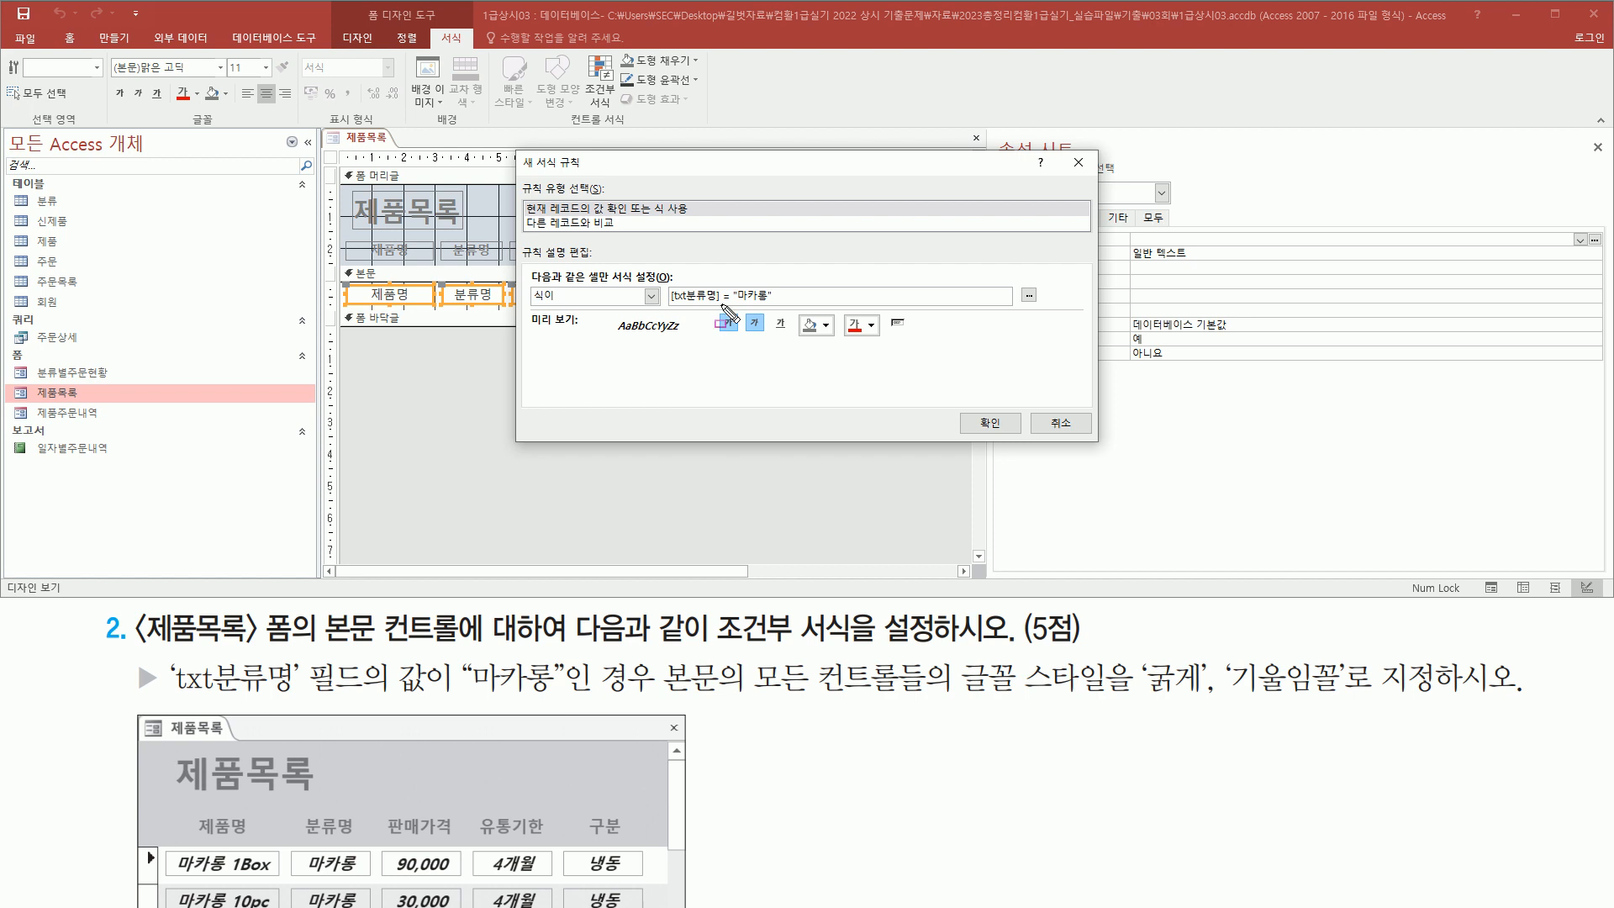
left_click_drag(715, 306, 770, 343)
key("Escape")
left_click(988, 421)
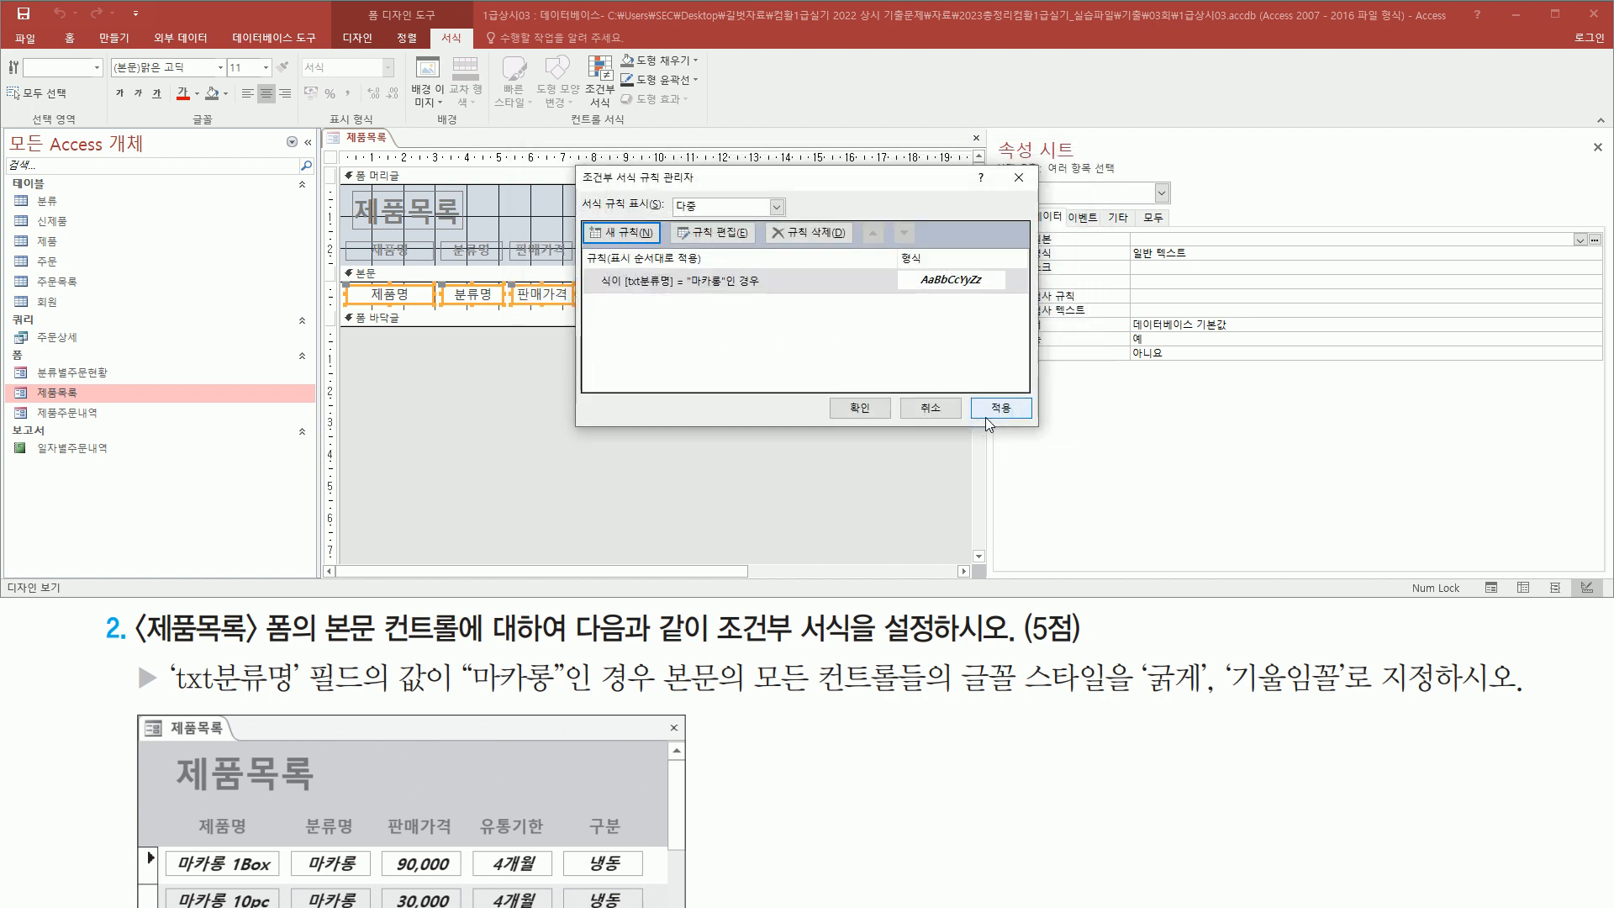
left_click(854, 409)
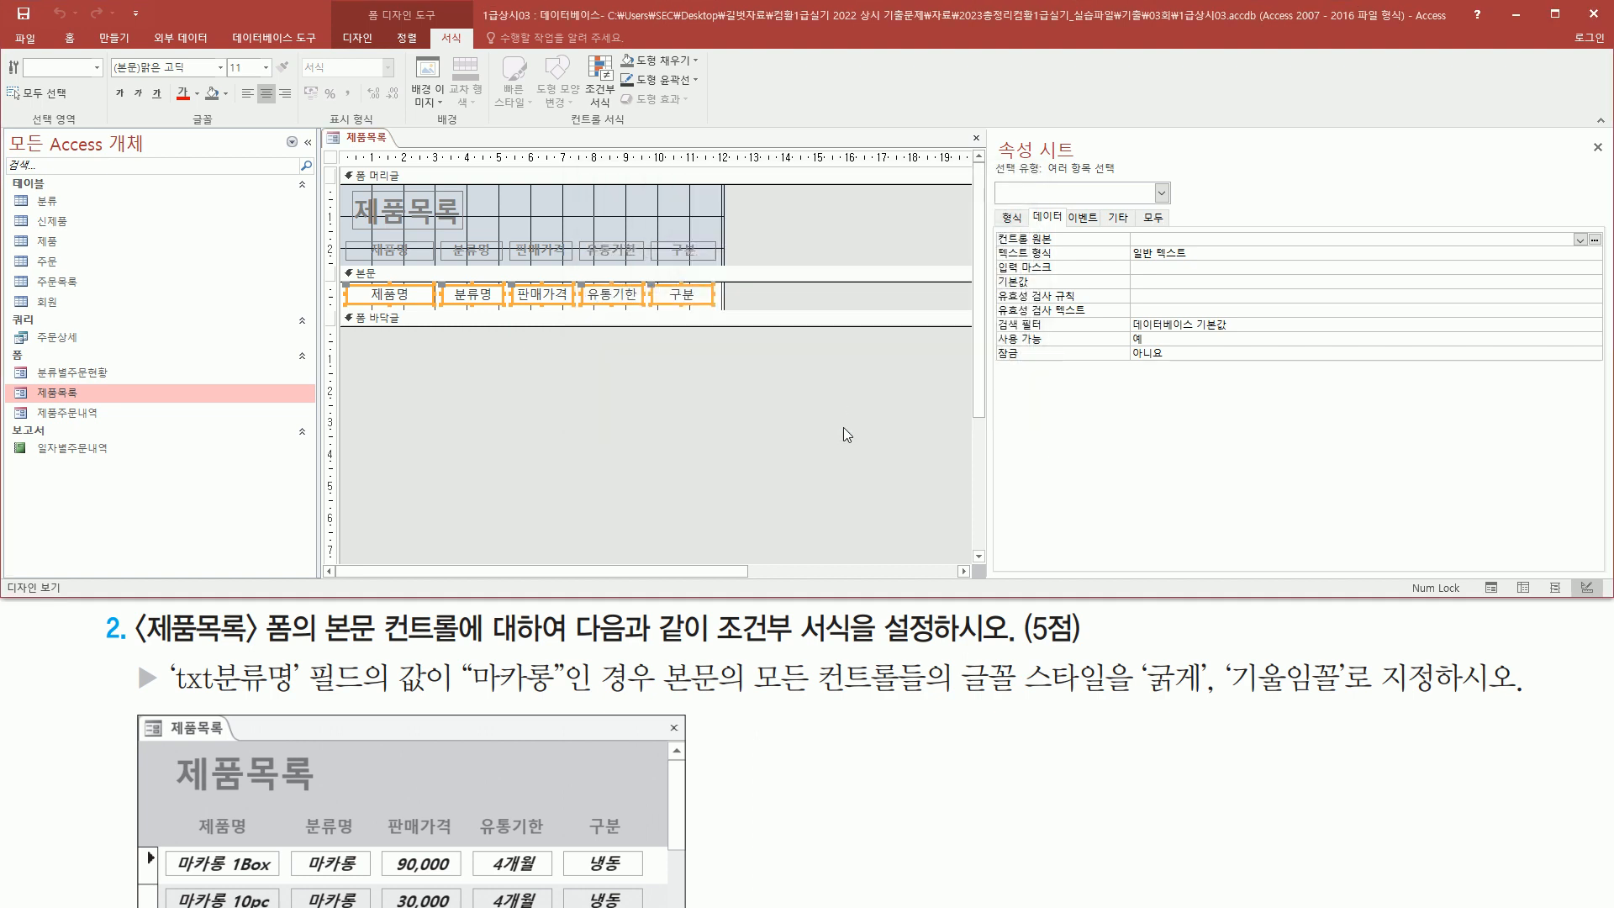
Switch to Form view and check the bold italic formatting on the 마카롱 rows
left_click_drag(365, 6, 442, 24)
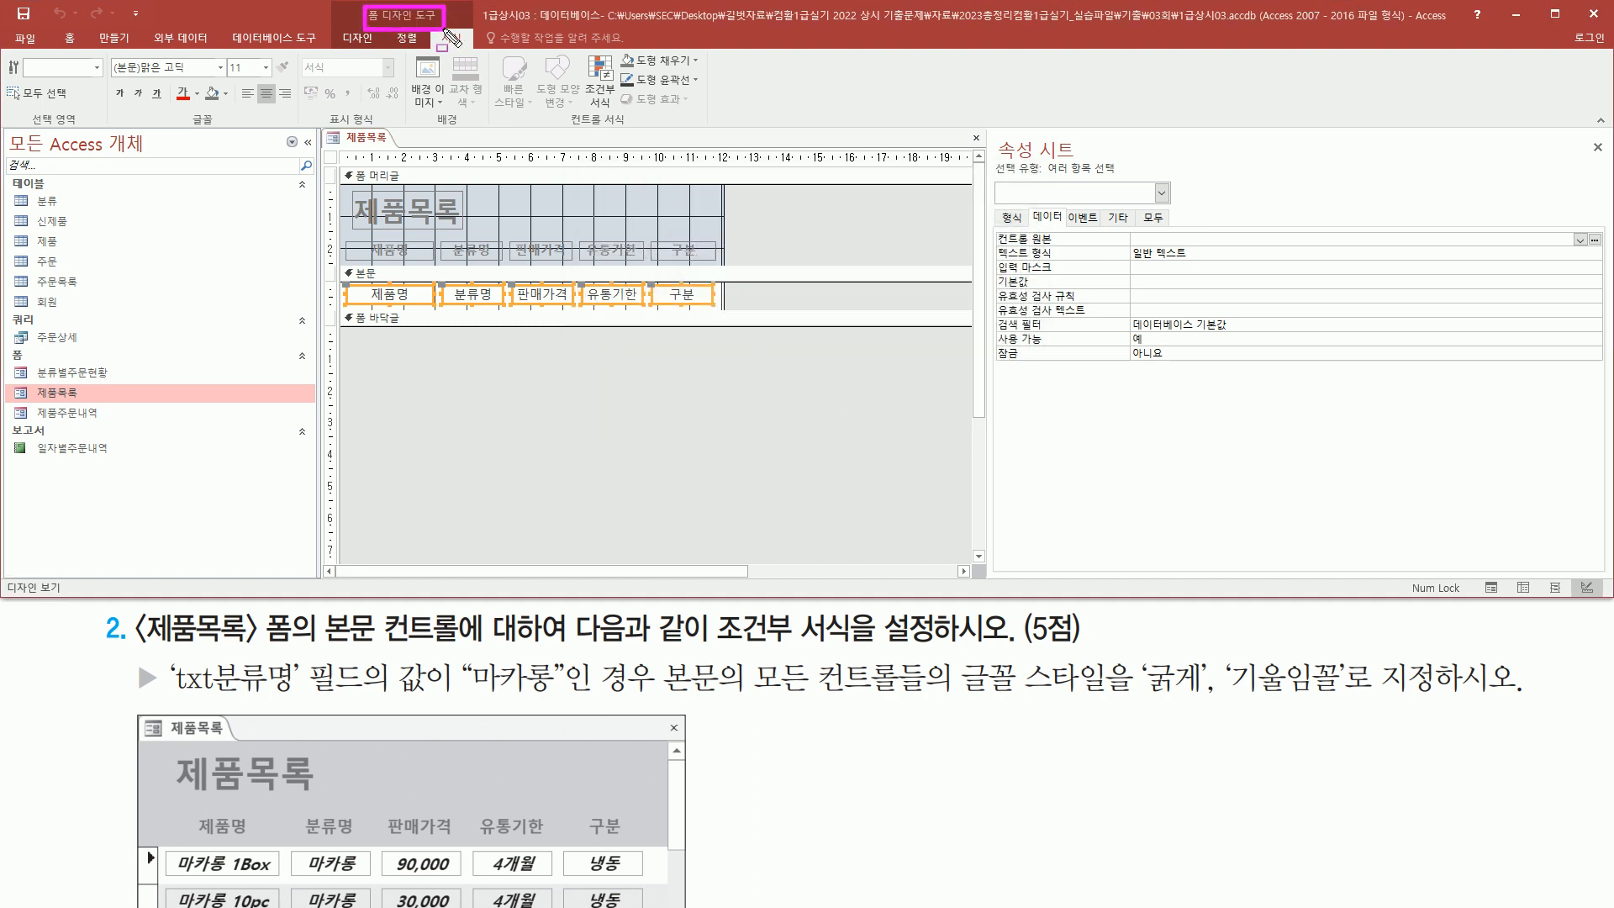
left_click_drag(330, 30, 380, 49)
key("Escape")
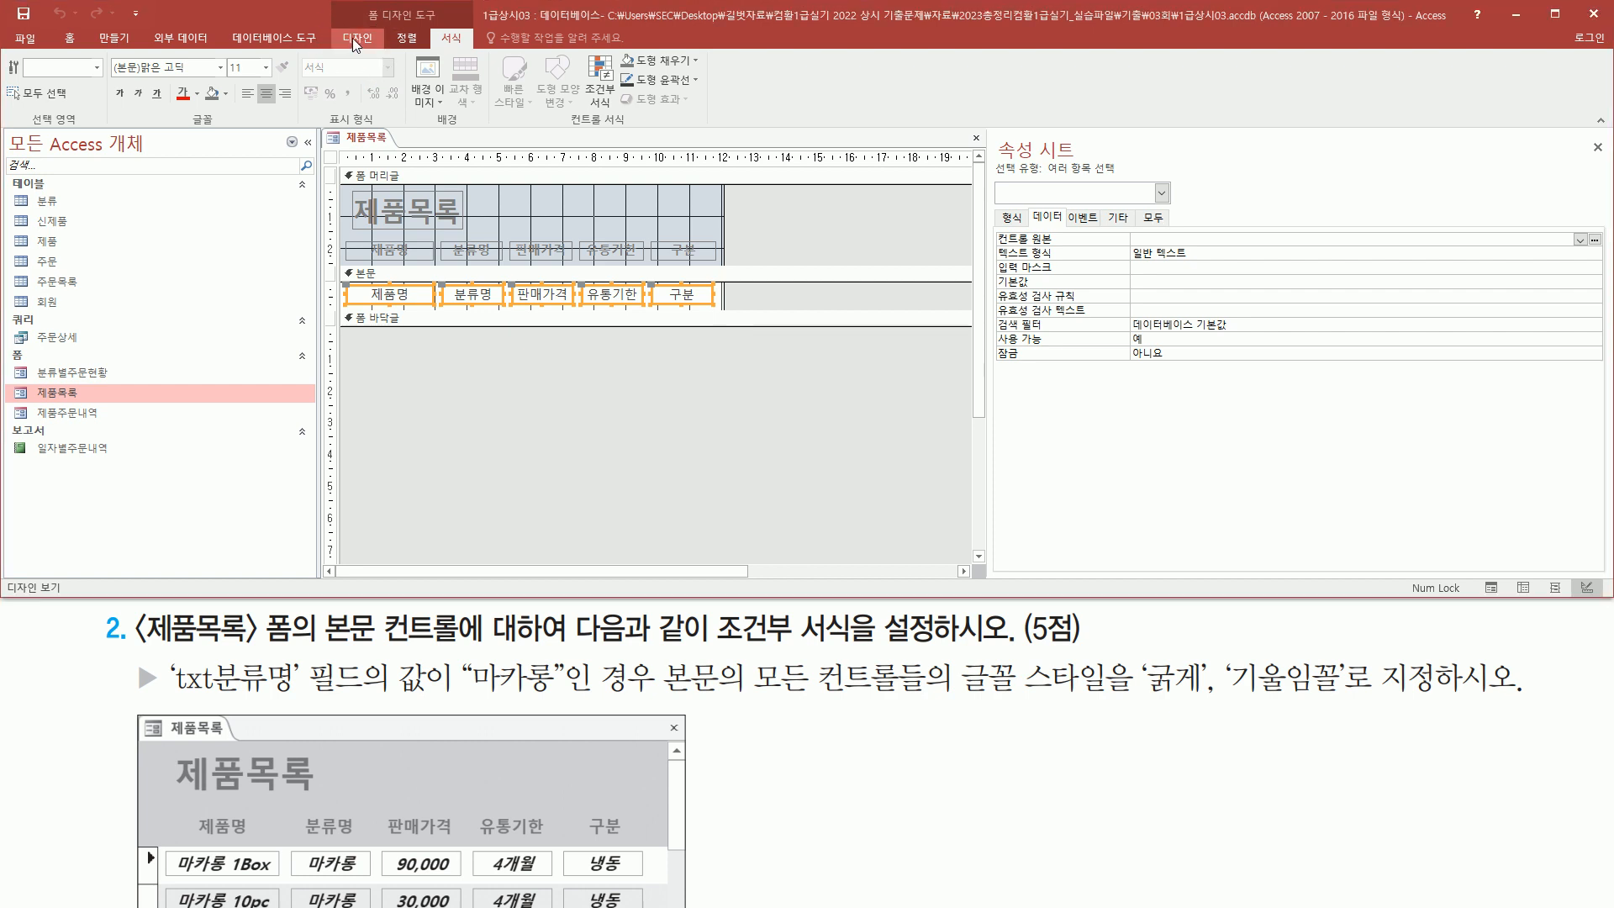
left_click(354, 39)
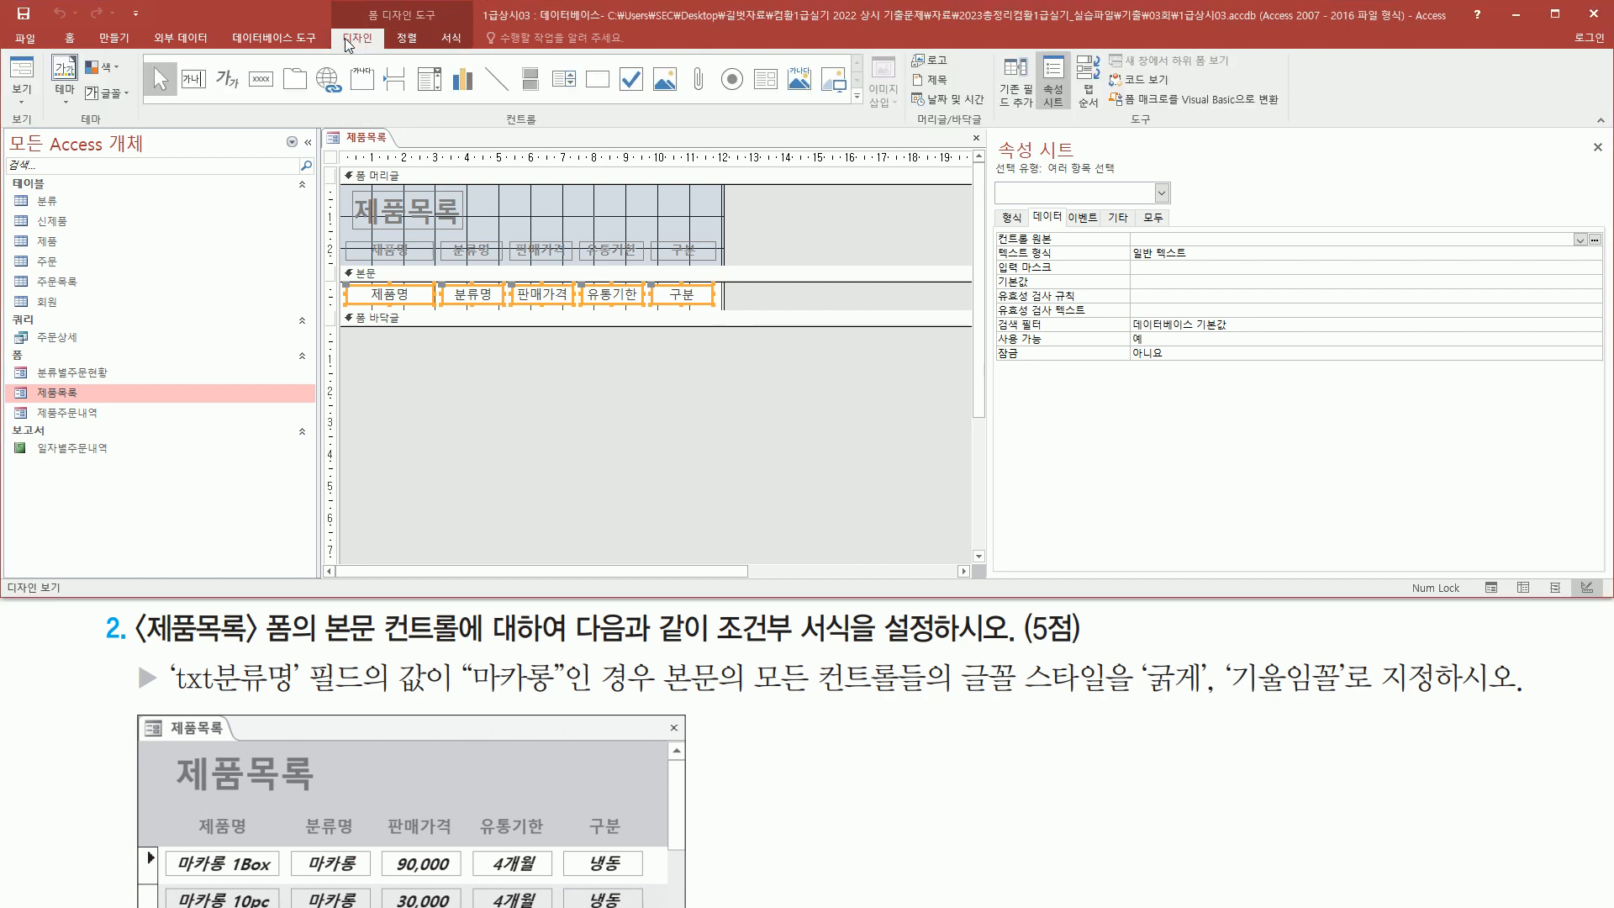
left_click(25, 70)
key("ctrl+2")
left_click_drag(450, 231, 502, 341)
key("Escape")
mouse_move(345, 244)
left_mouse_down()
mouse_move(386, 312)
mouse_move(746, 347)
left_mouse_up()
key("Escape")
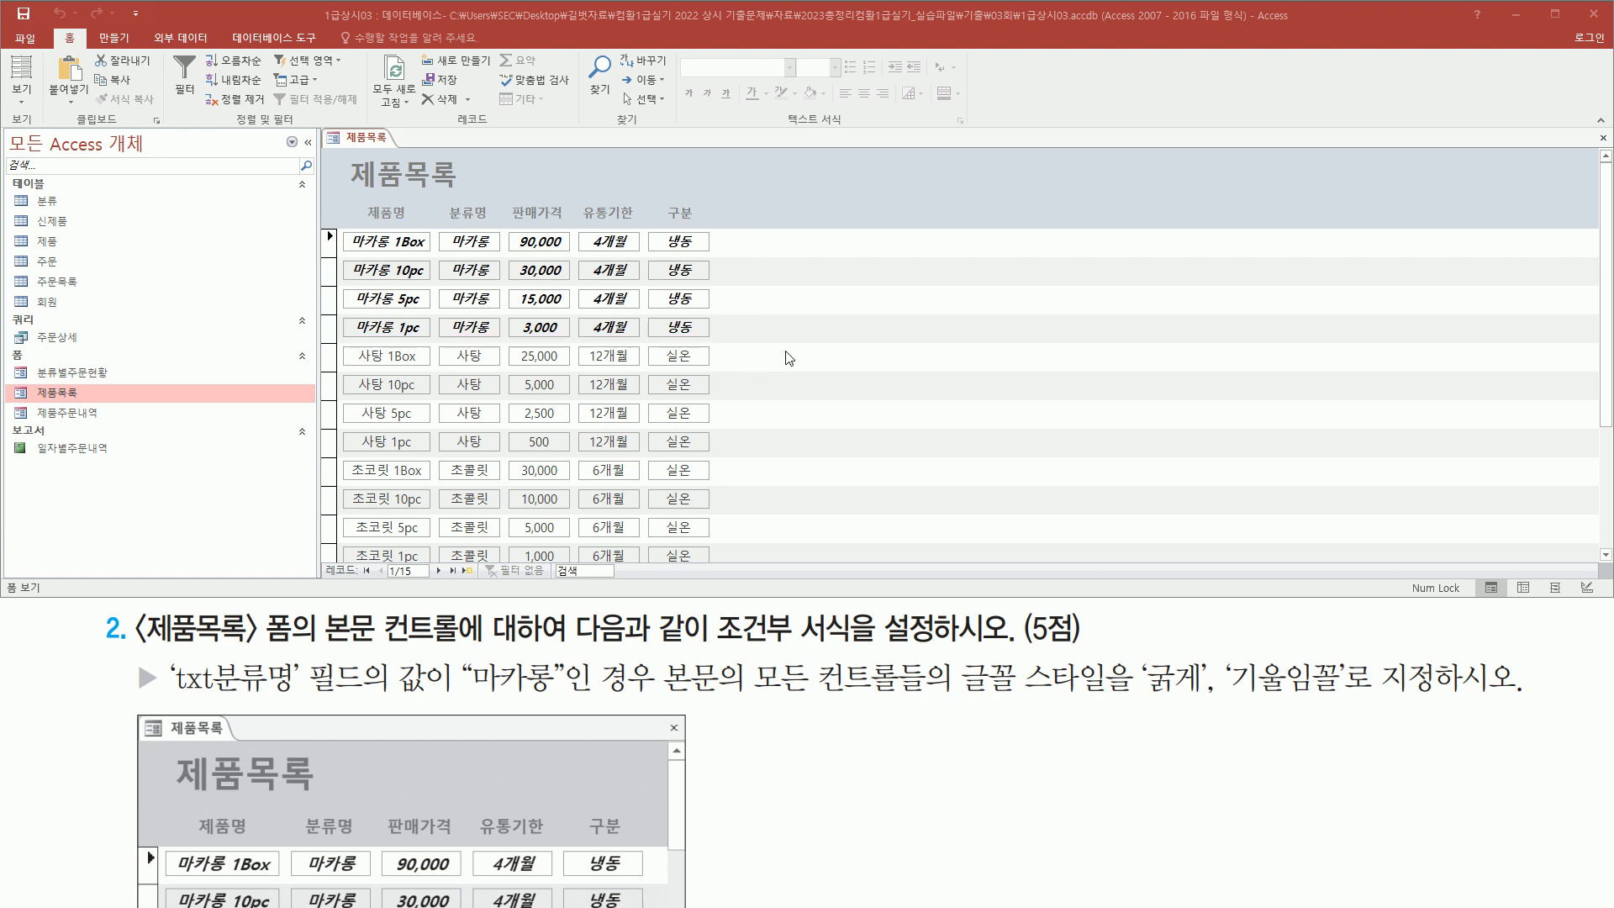
Close the 제품목록 form, saving the design changes
left_click(1603, 140)
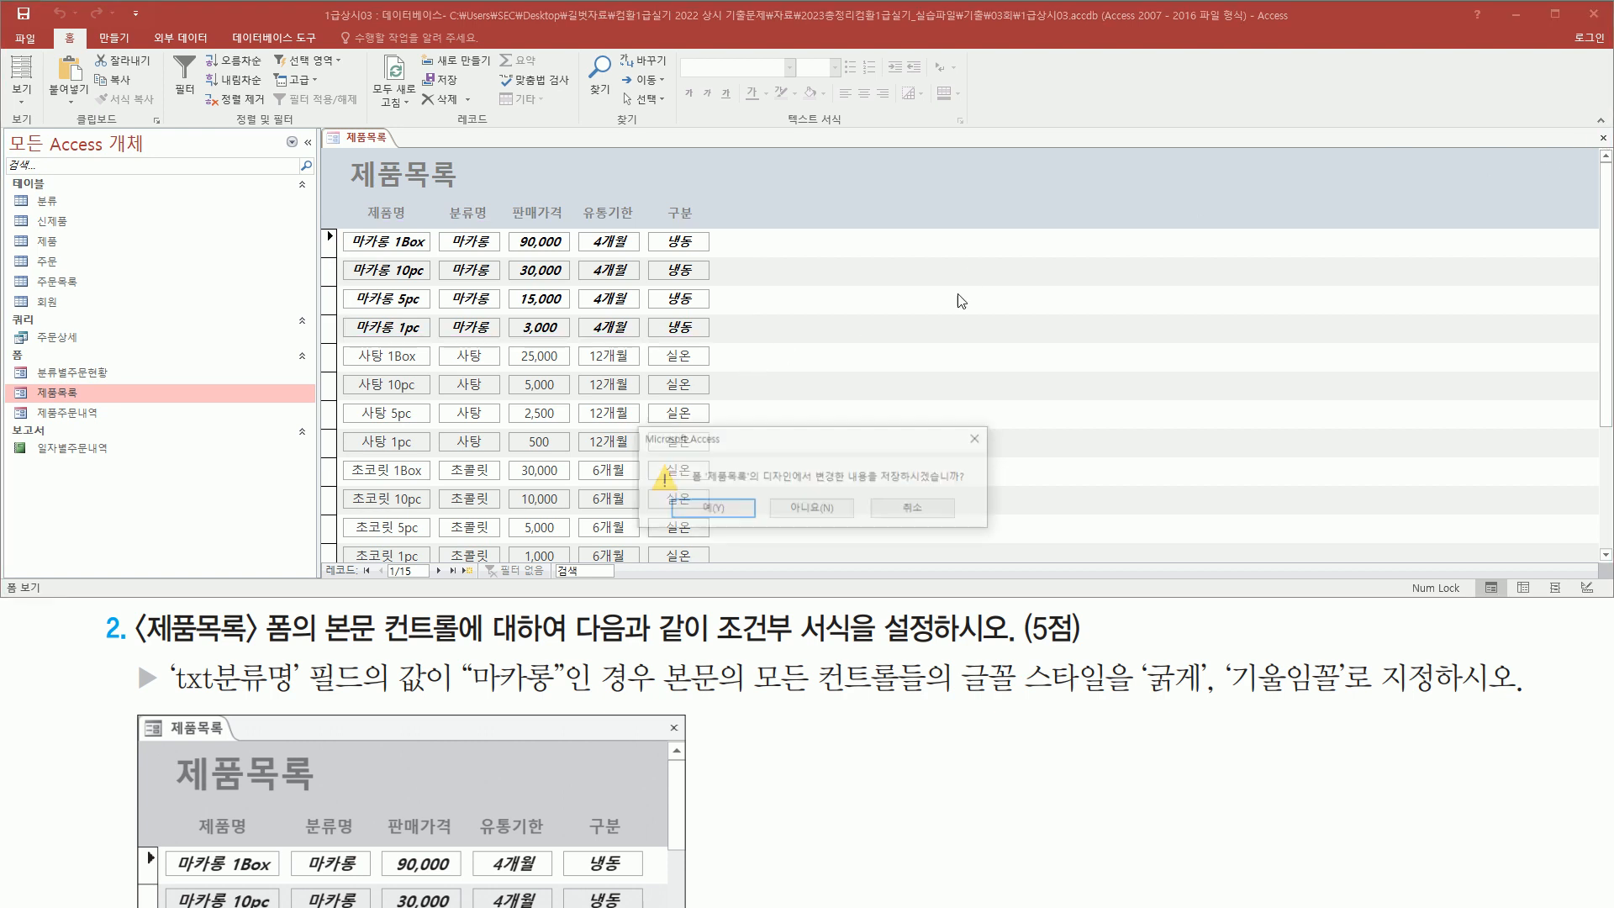
left_click(711, 509)
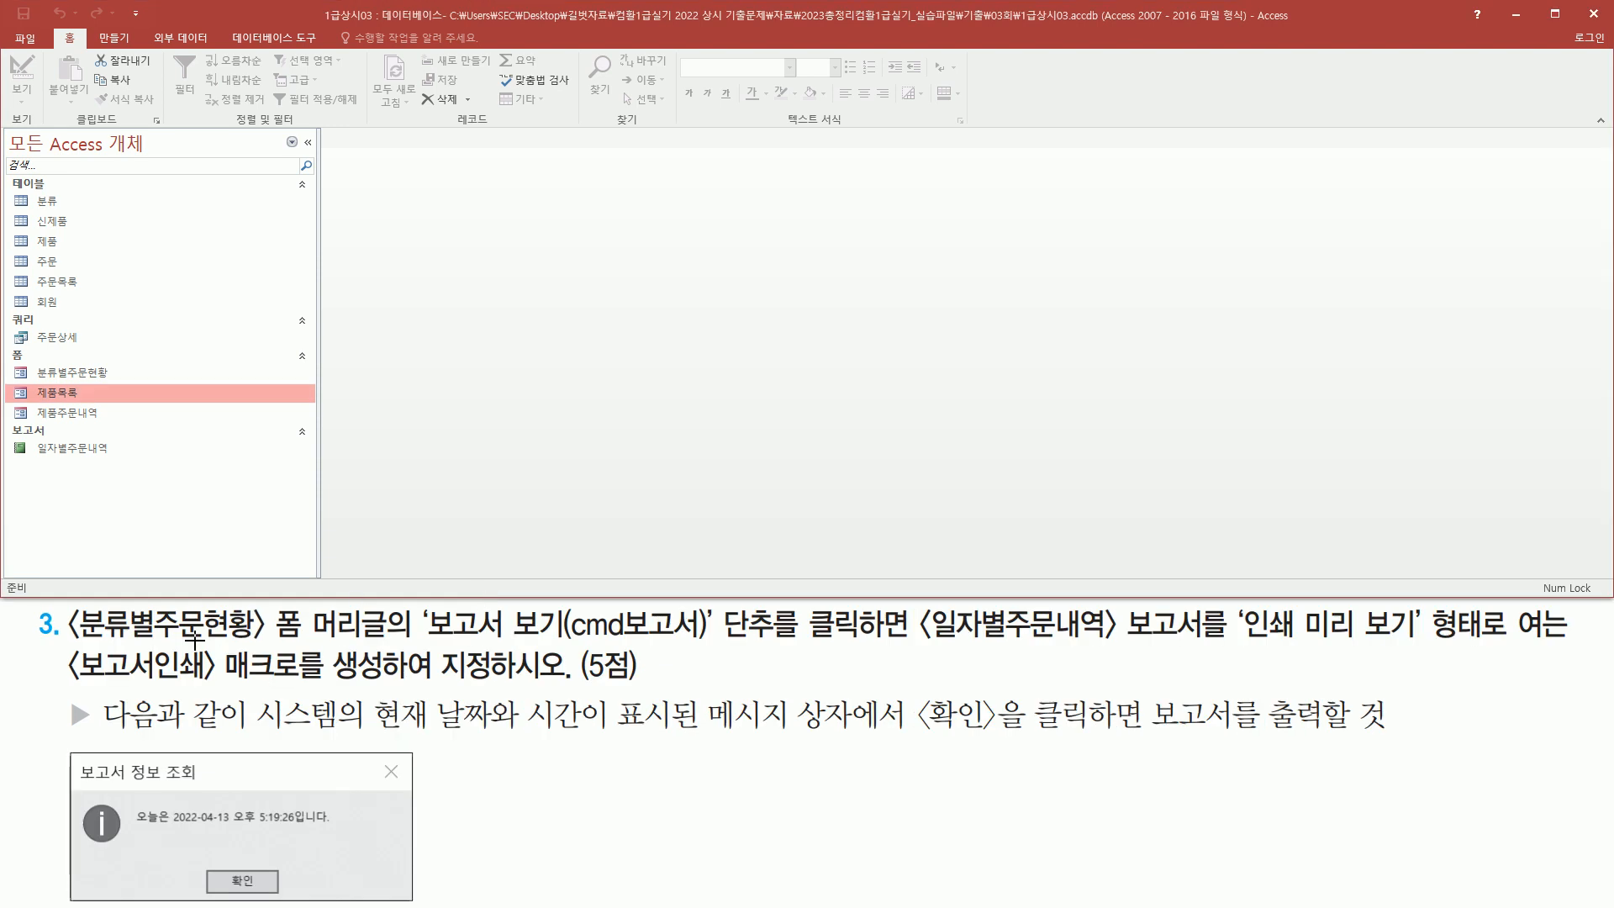
Read the next macro task and open the 분류별주문현황 form
mouse_move(69, 646)
left_mouse_down()
mouse_move(267, 657)
mouse_move(269, 607)
left_mouse_up()
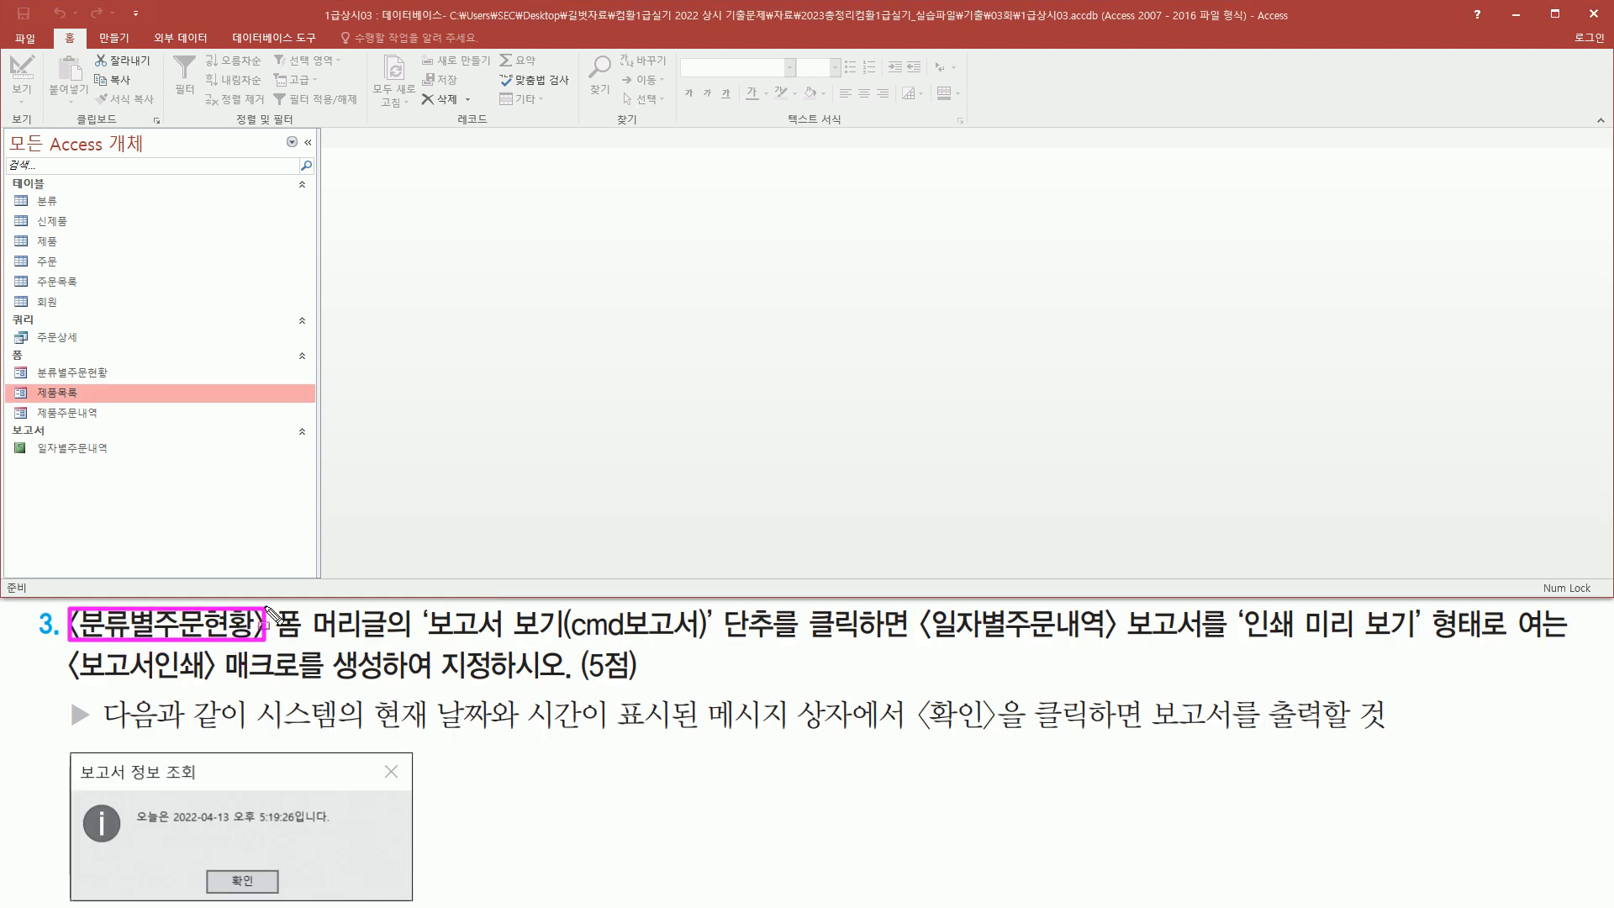
left_click_drag(31, 359, 128, 388)
key("Escape")
double_click(95, 372)
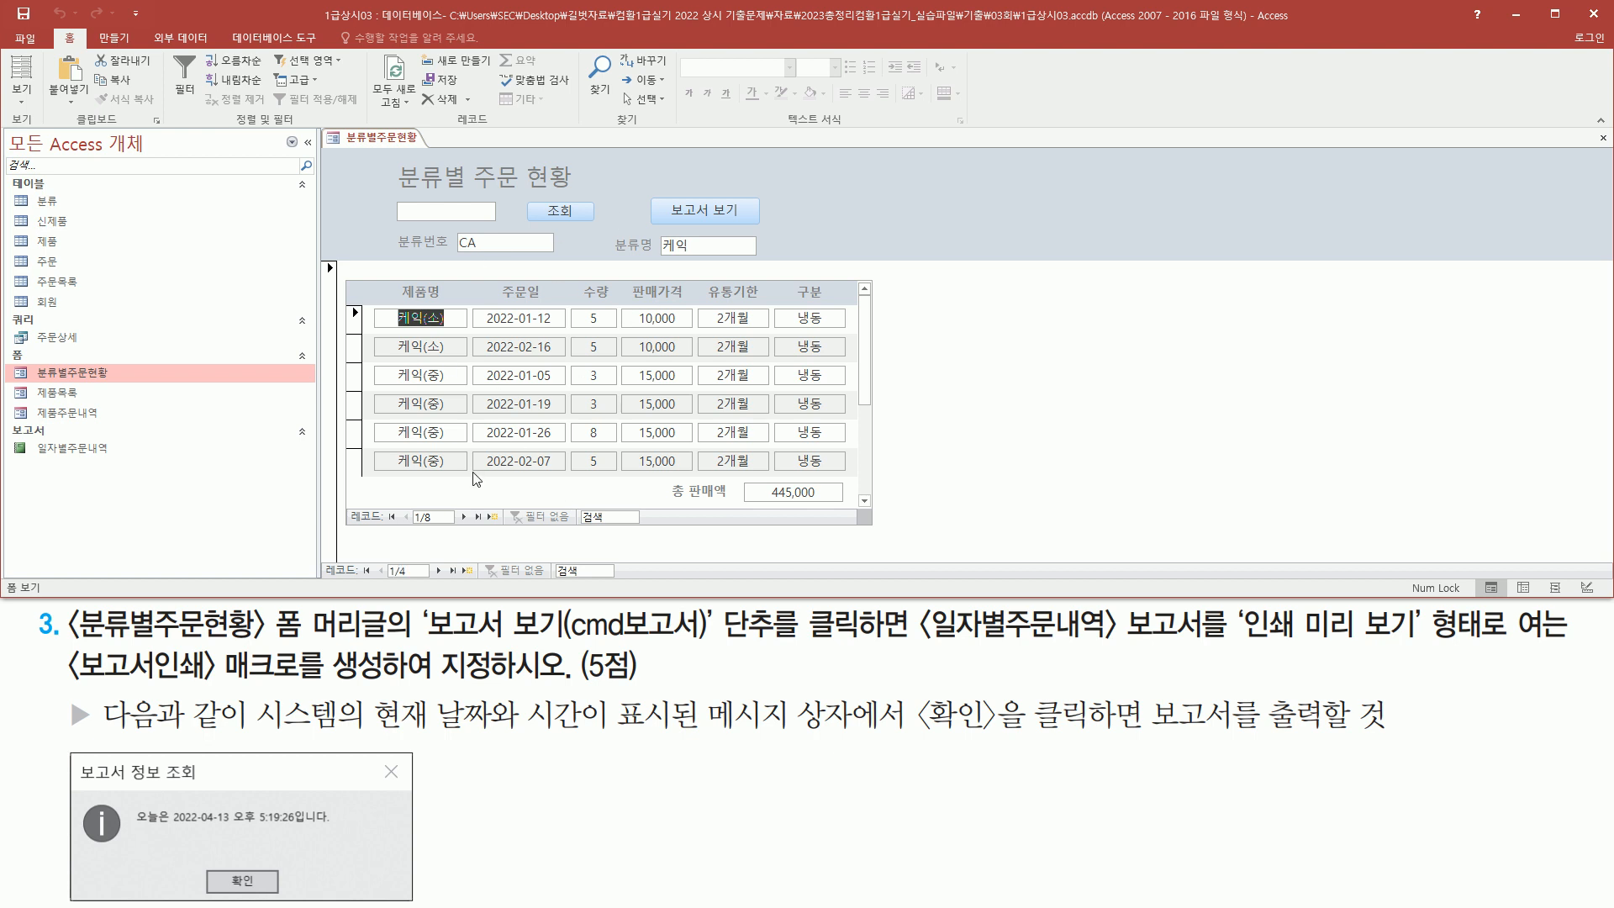
Review the task requirements for the report button macro and the sample date-and-time message box
mouse_move(271, 642)
left_mouse_down()
mouse_move(678, 657)
mouse_move(898, 644)
left_mouse_up()
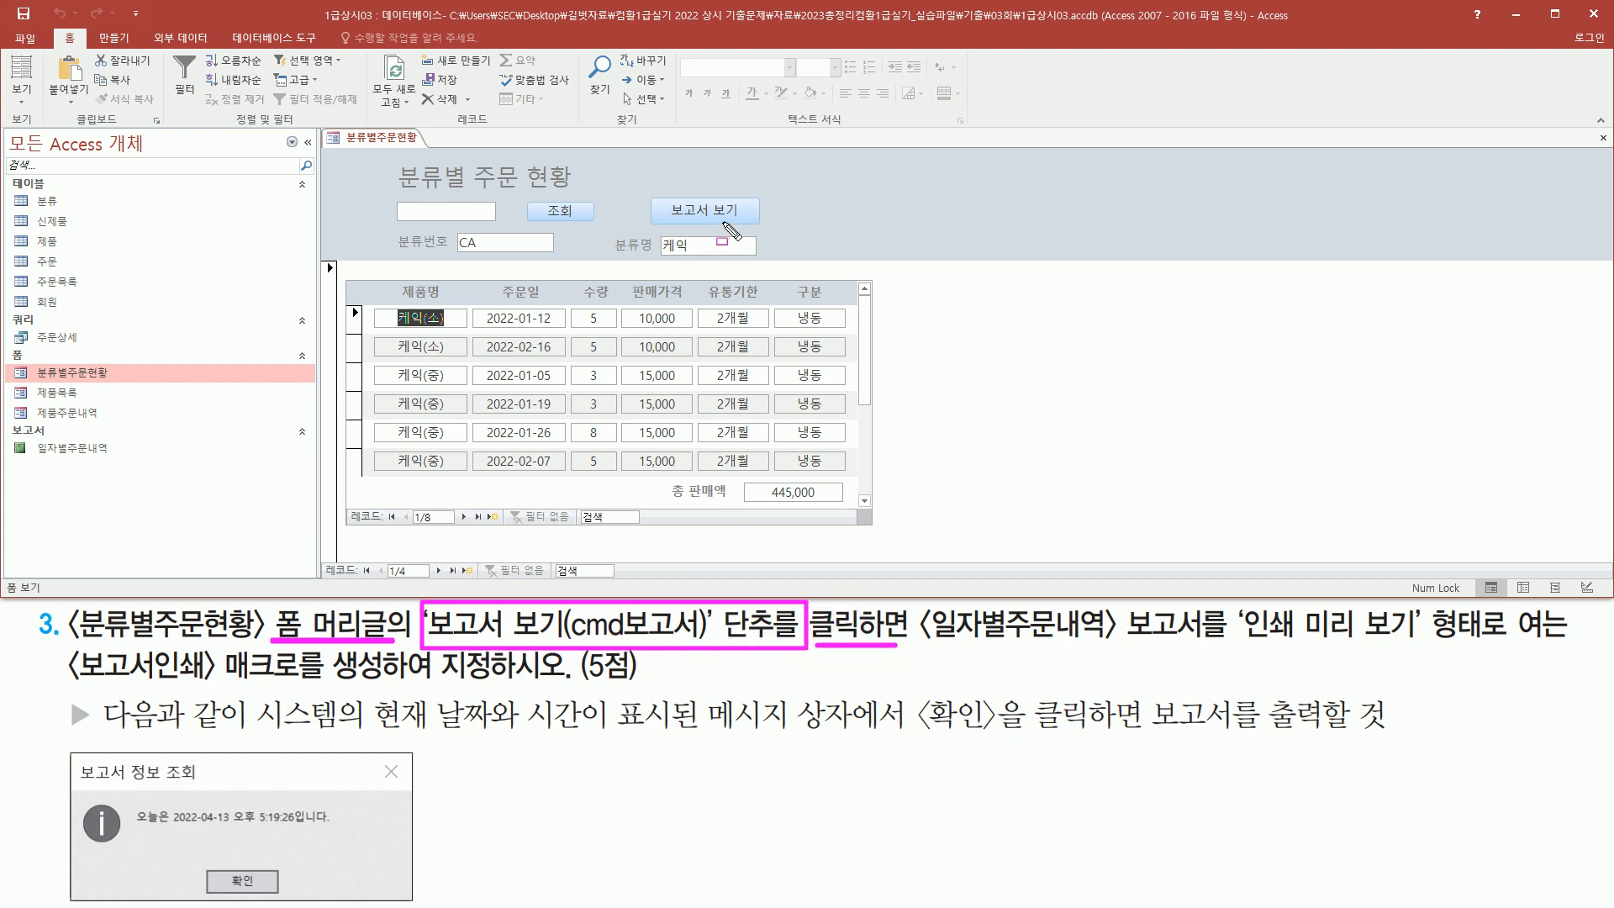
left_click_drag(655, 197, 762, 234)
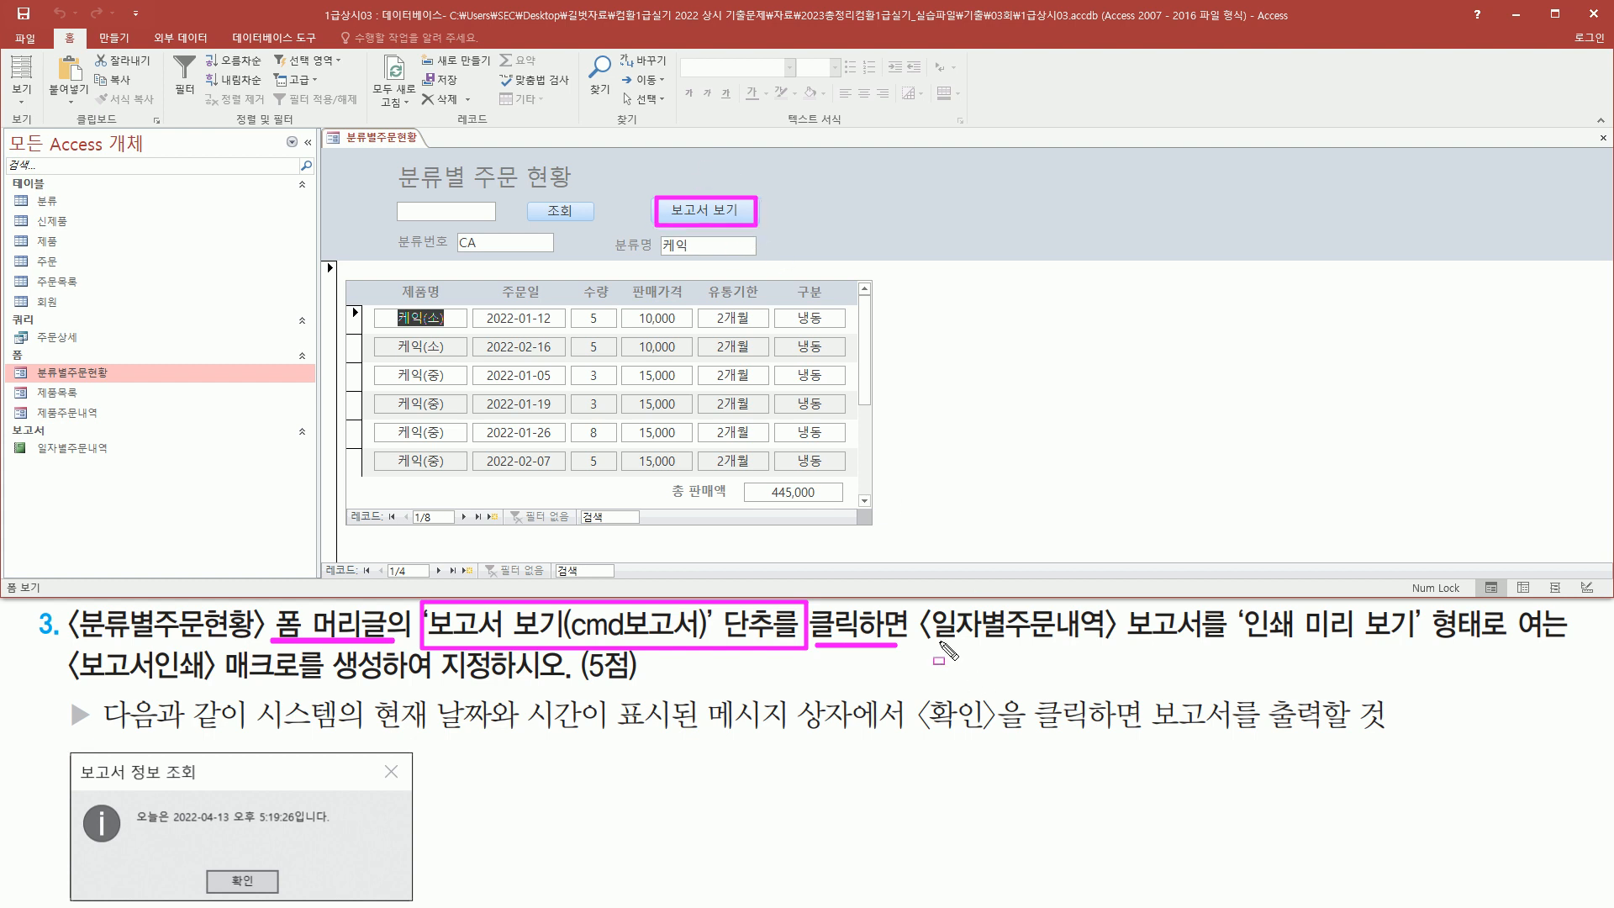
mouse_move(925, 666)
left_mouse_down()
mouse_move(1206, 647)
mouse_move(1211, 607)
mouse_move(1309, 645)
mouse_move(1484, 647)
left_mouse_up()
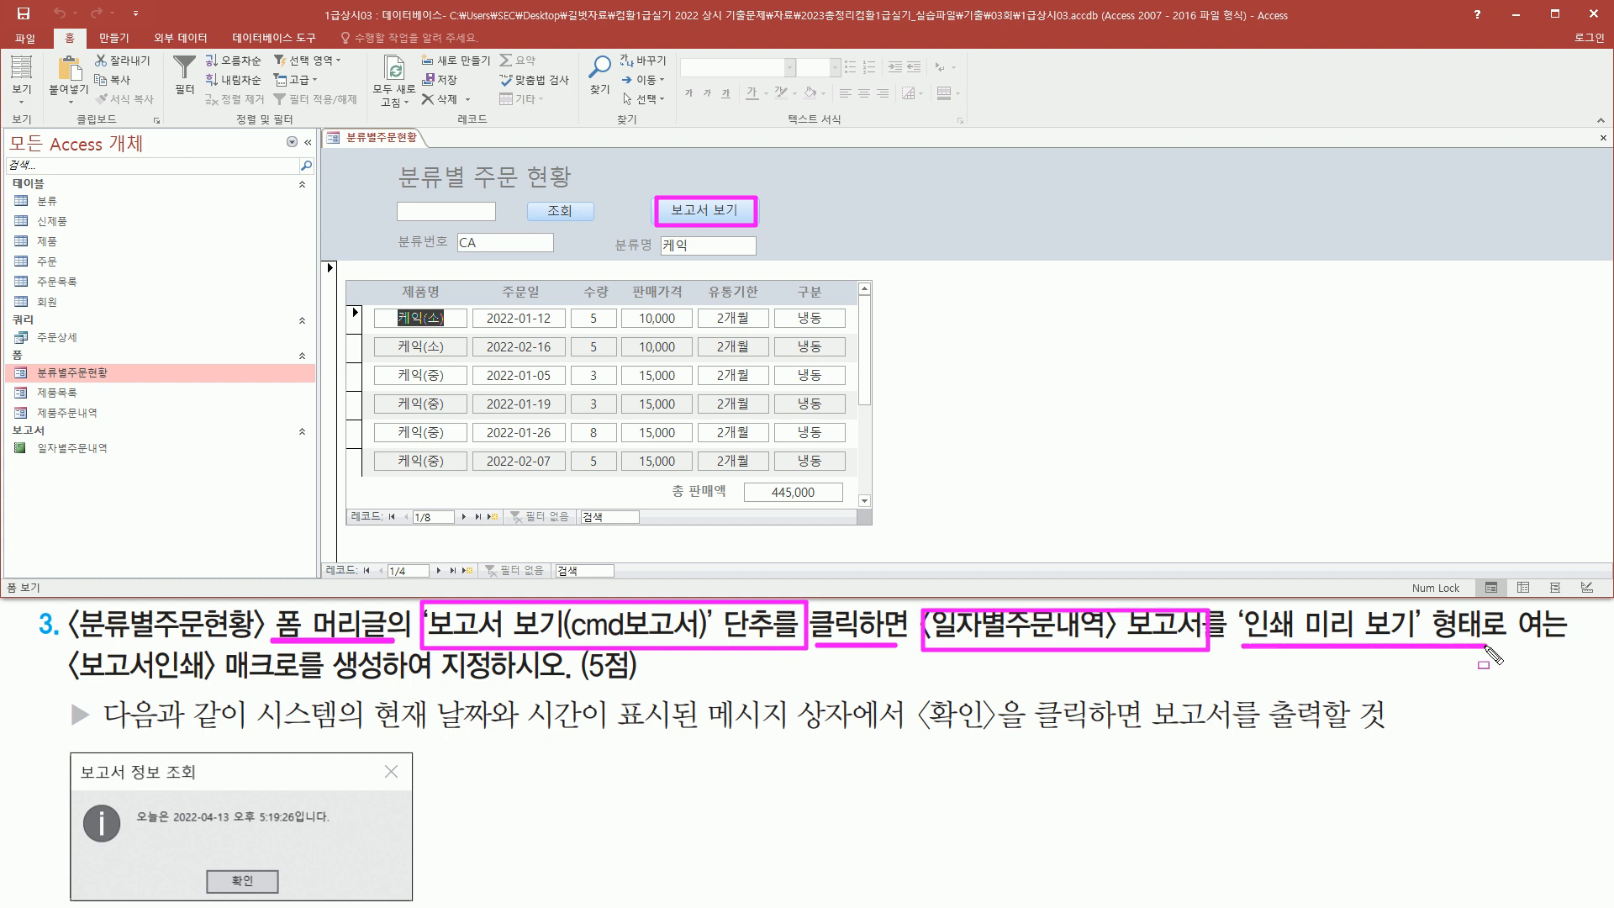
left_click_drag(69, 686, 557, 686)
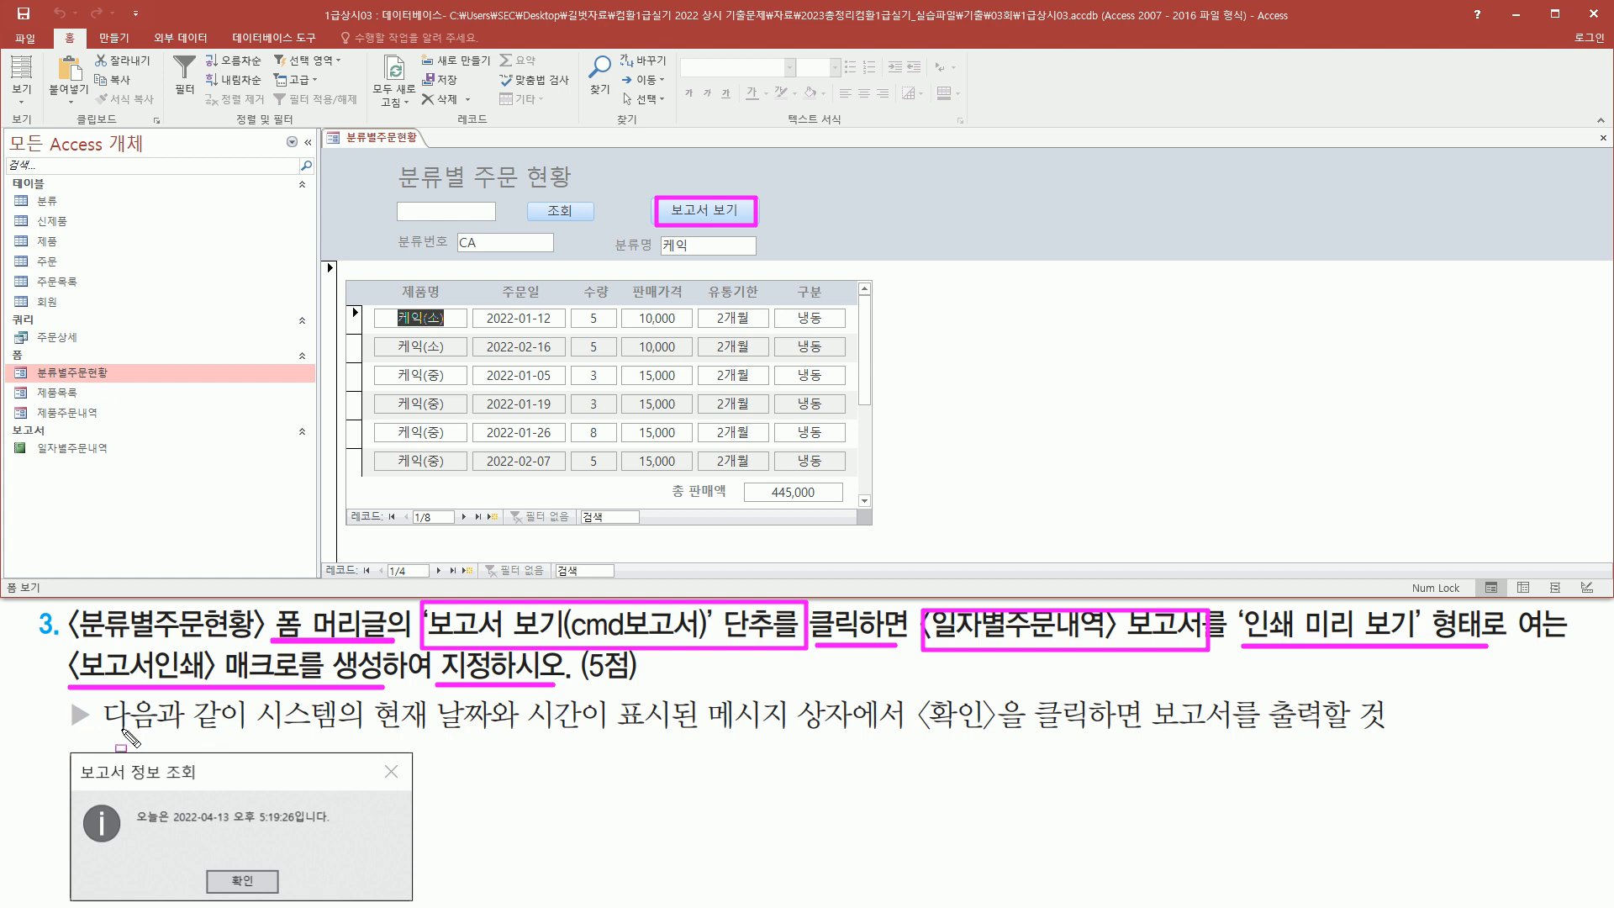
left_click_drag(265, 729, 885, 744)
left_click_drag(75, 750, 421, 900)
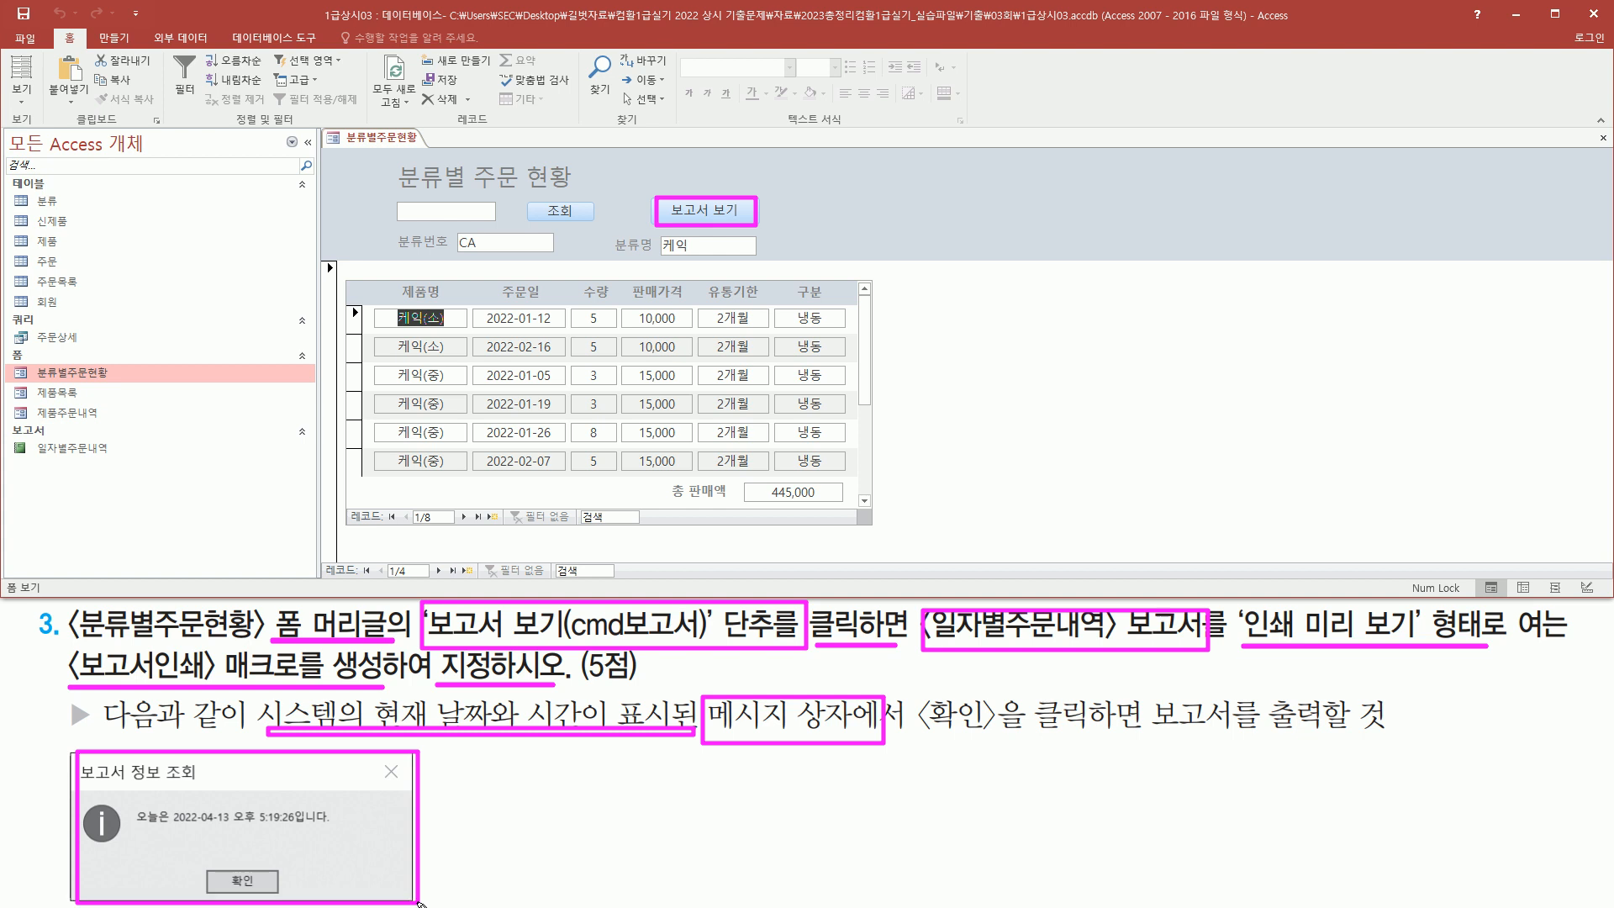
mouse_move(922, 683)
left_mouse_down()
mouse_move(945, 730)
mouse_move(1041, 759)
mouse_move(1028, 750)
mouse_move(1362, 738)
left_mouse_up()
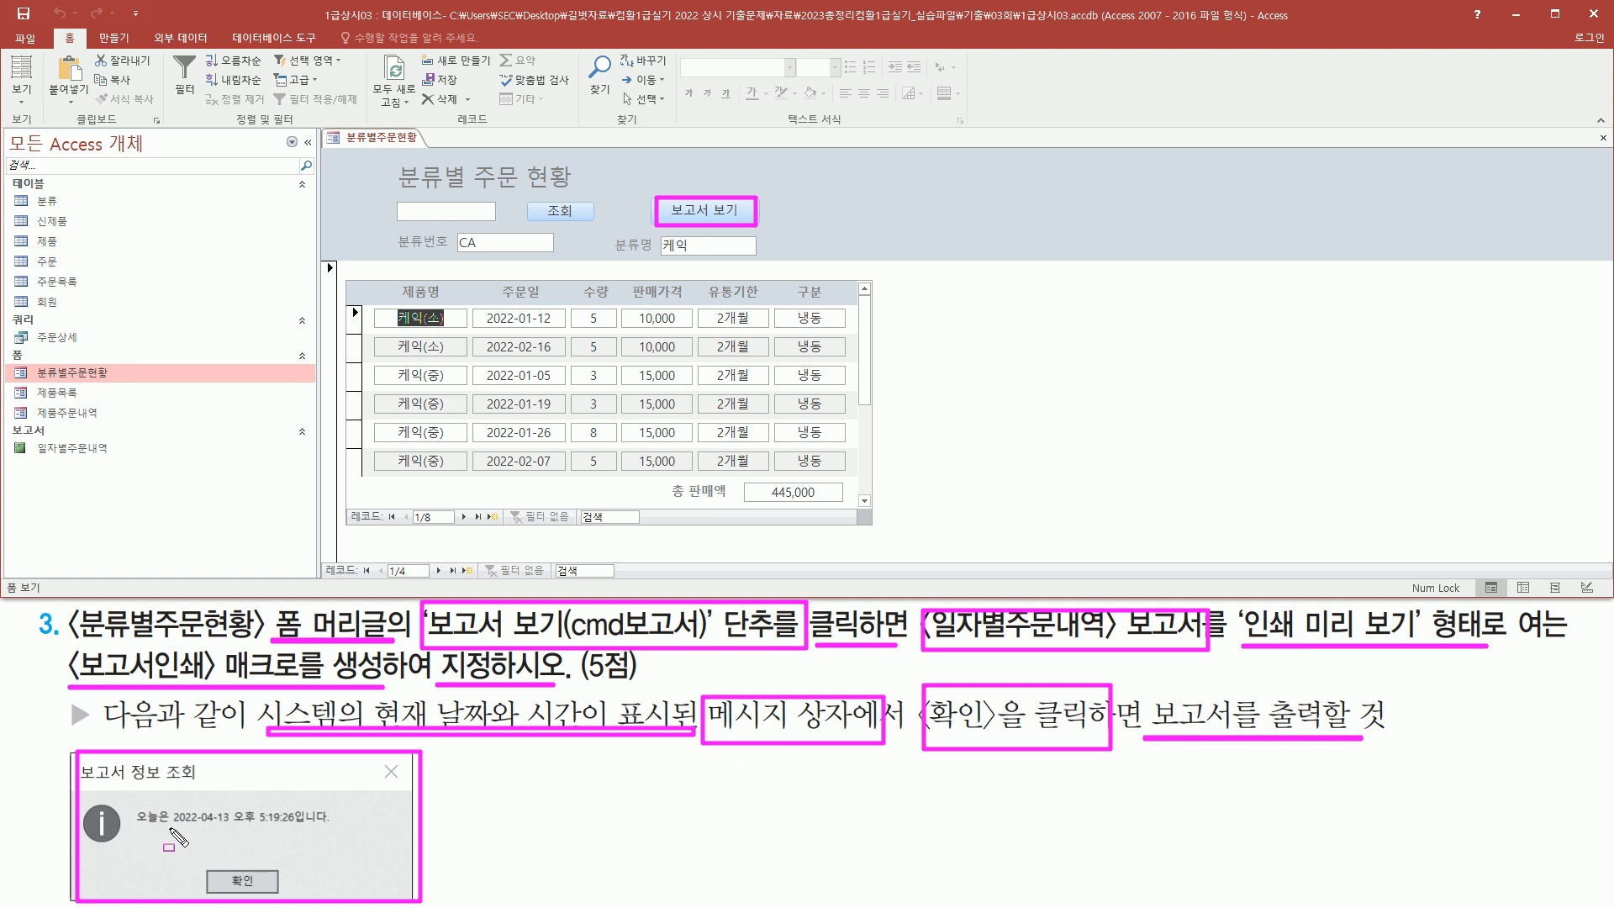
left_click_drag(169, 830, 296, 831)
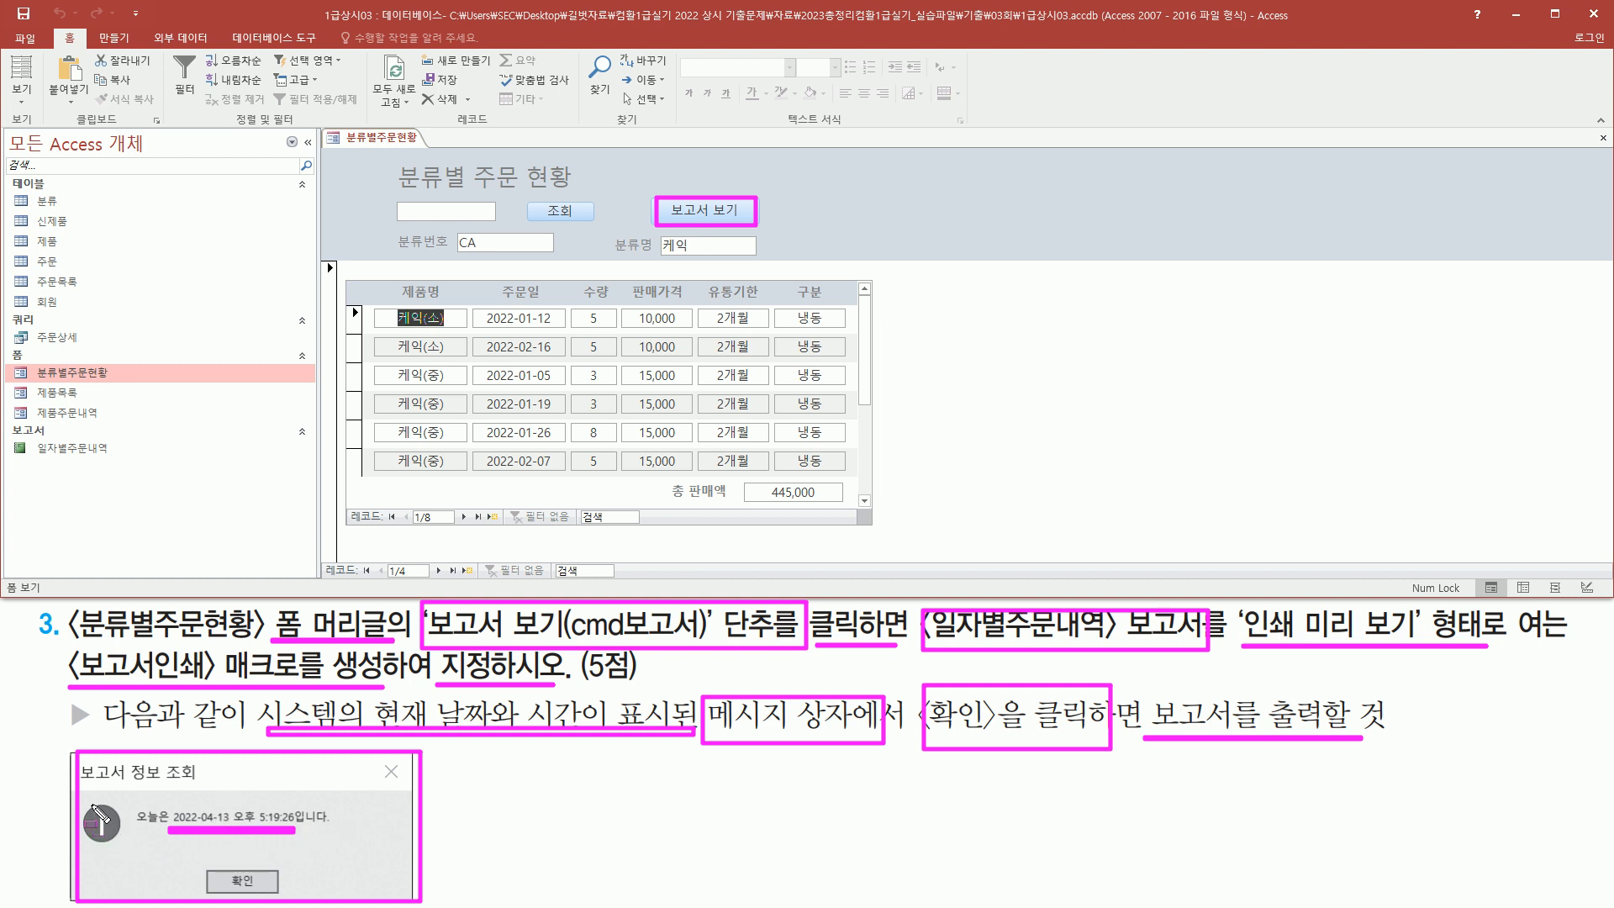
left_click_drag(83, 797, 126, 853)
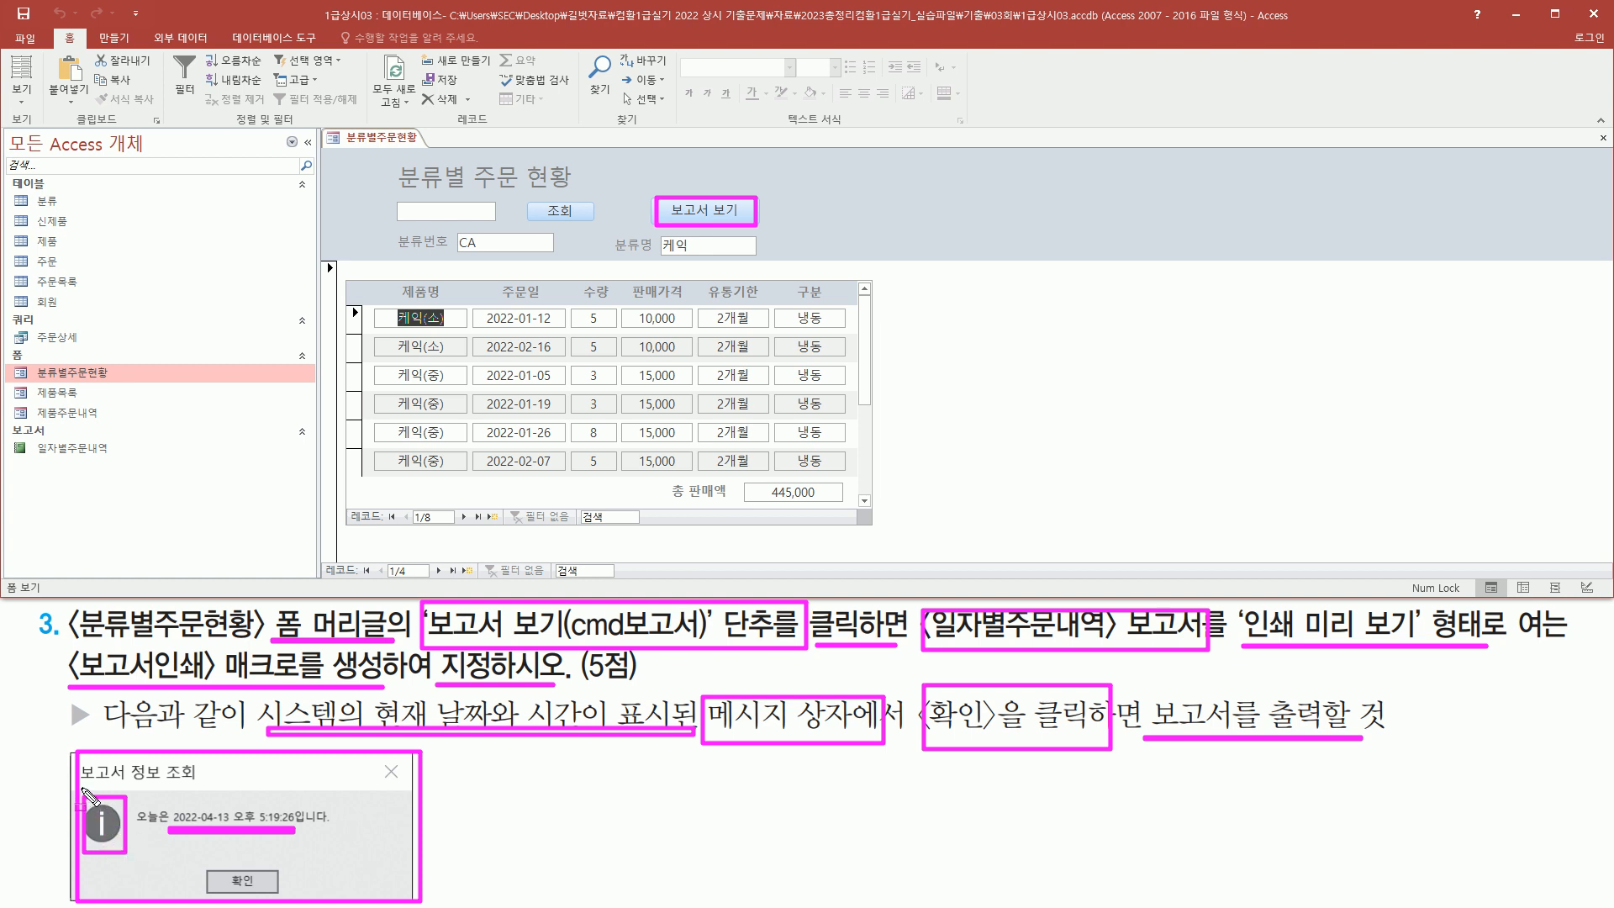
left_click_drag(81, 789, 207, 789)
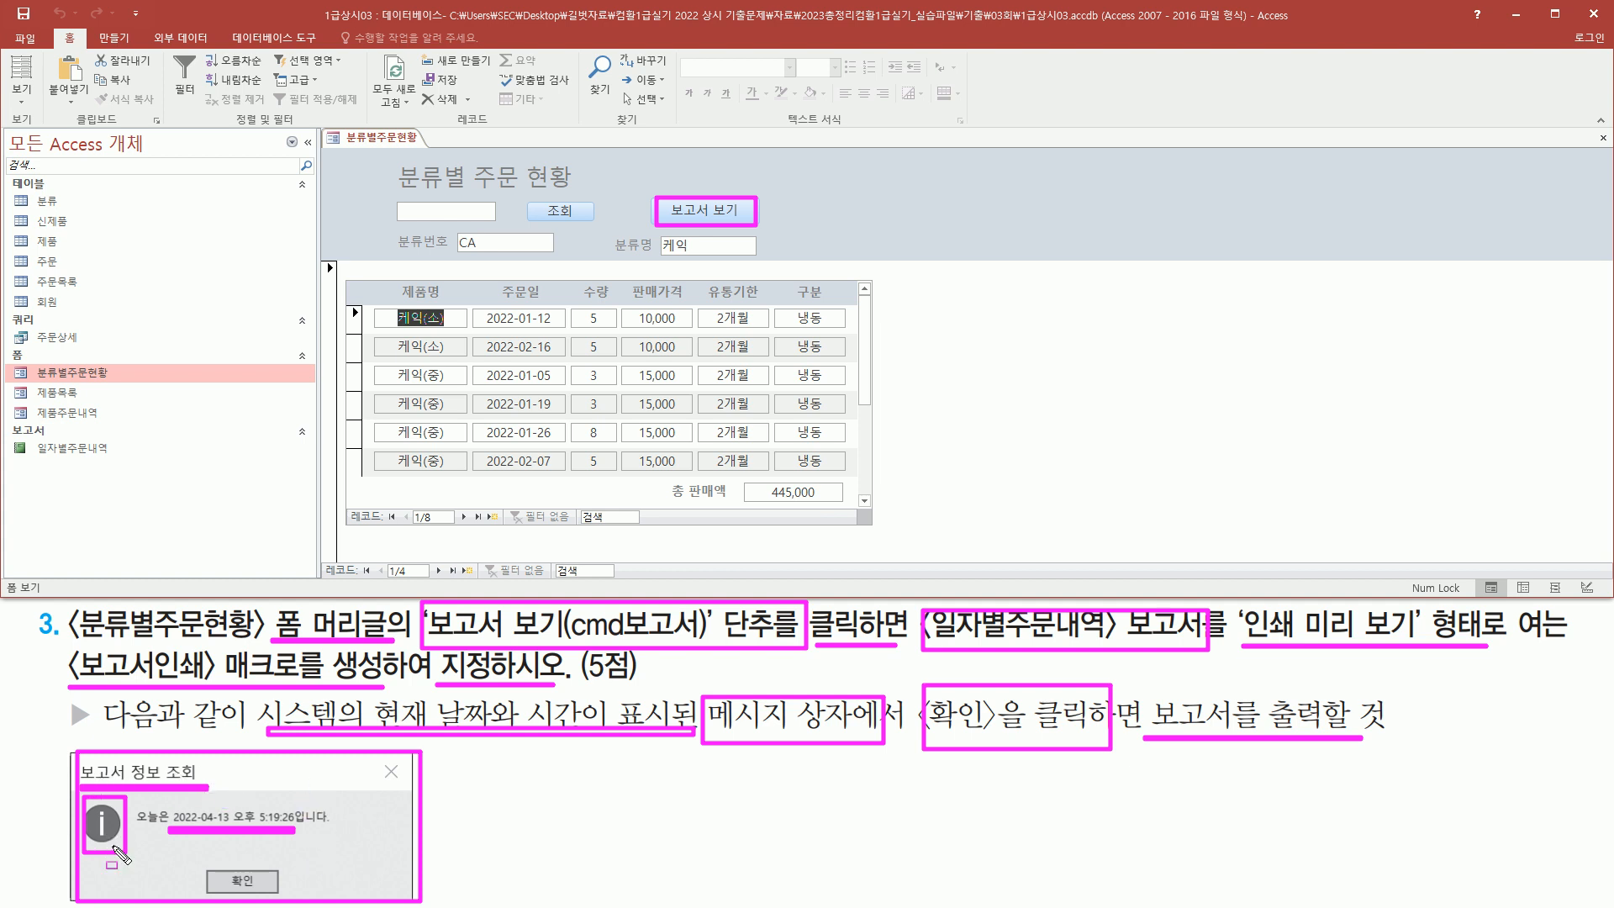
left_click_drag(214, 868, 268, 894)
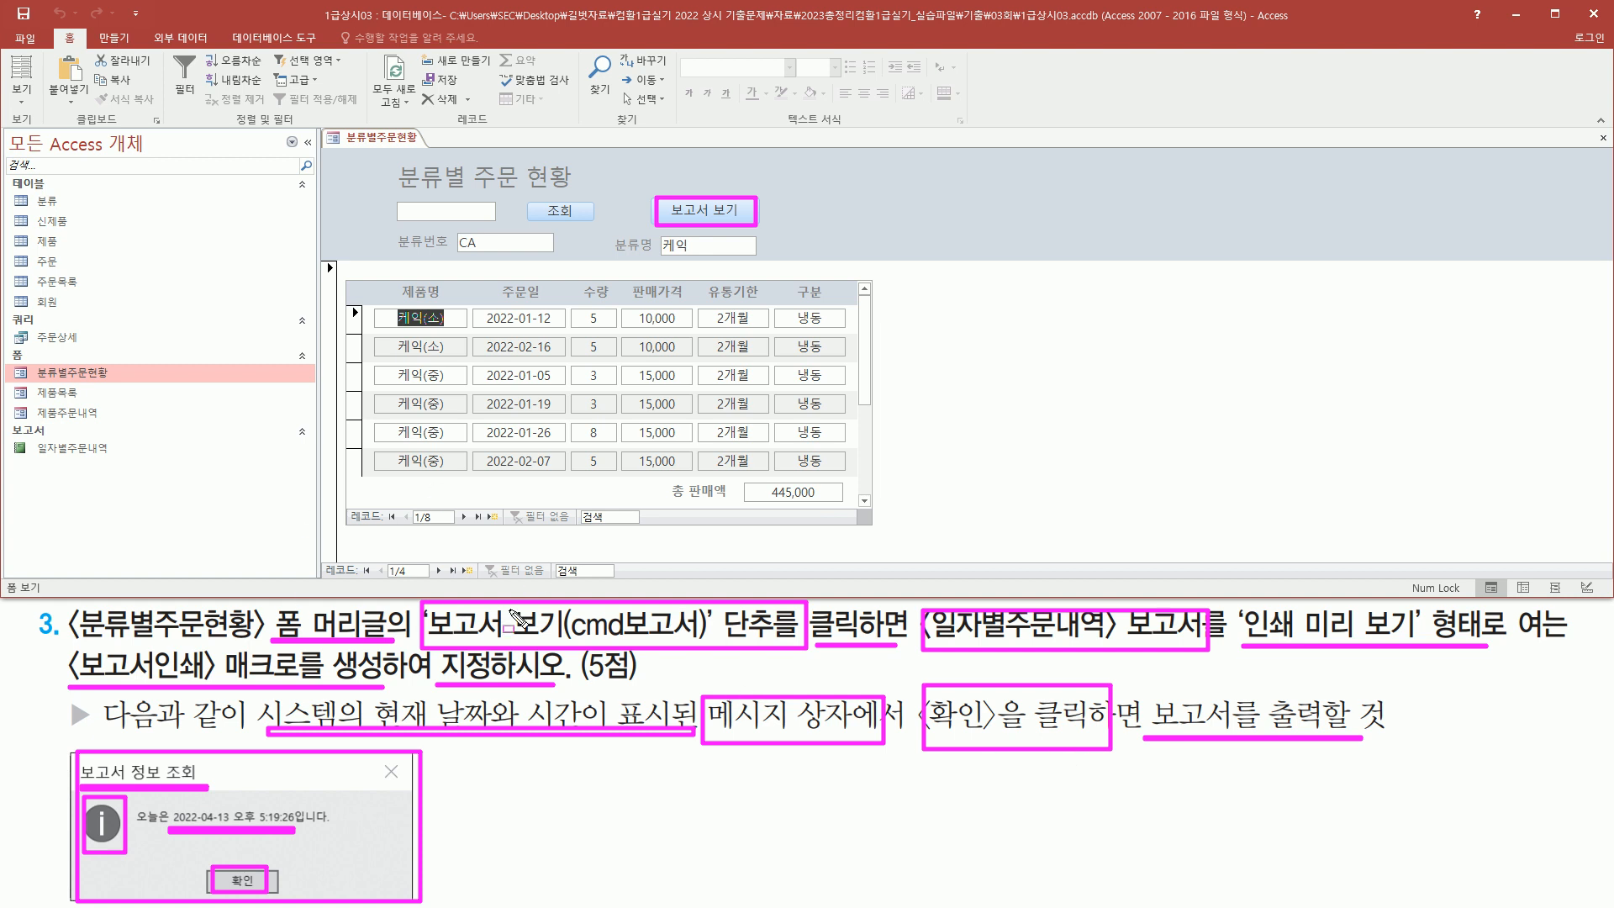
Create a new blank macro from the form view
key("Escape")
left_click(372, 135)
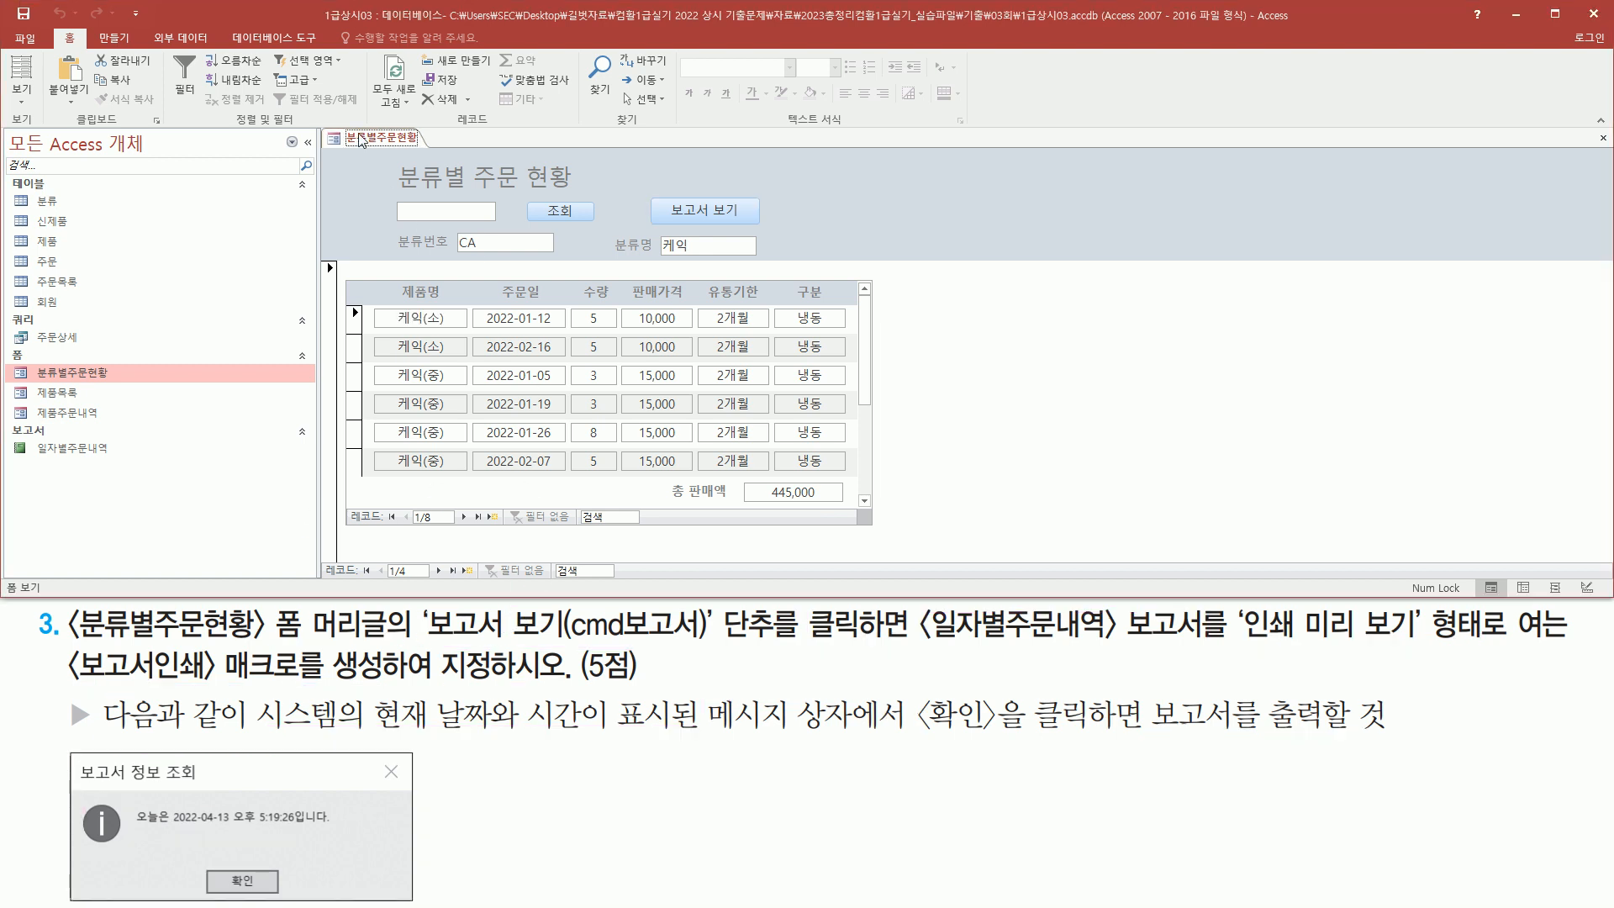
left_click(124, 38)
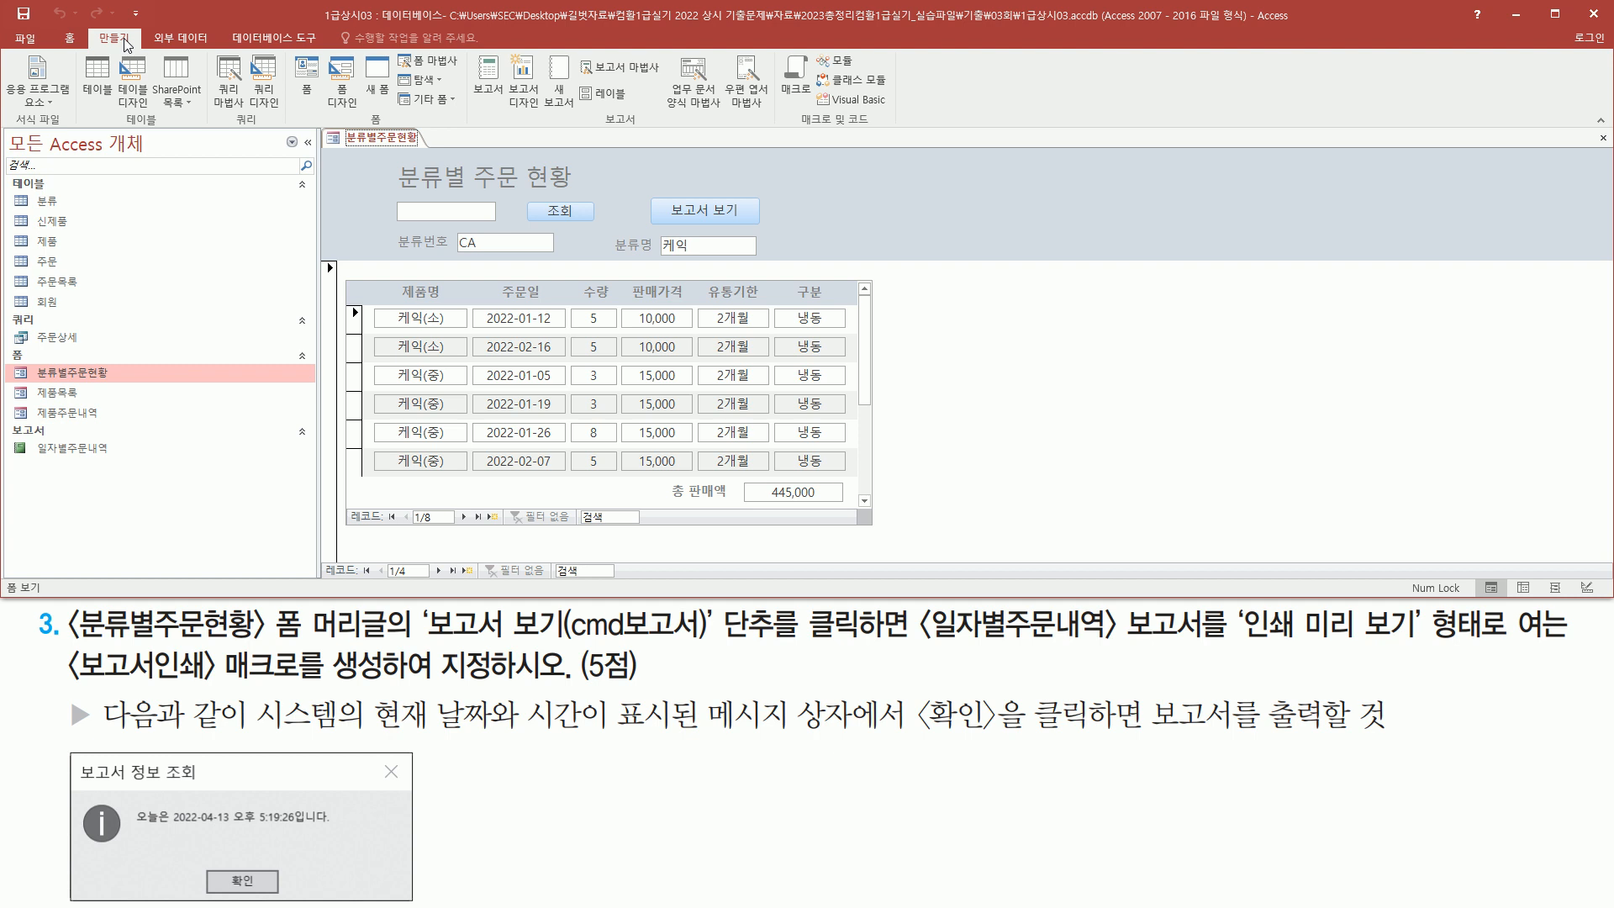
left_click_drag(783, 48, 807, 116)
key("Escape")
left_click(794, 77)
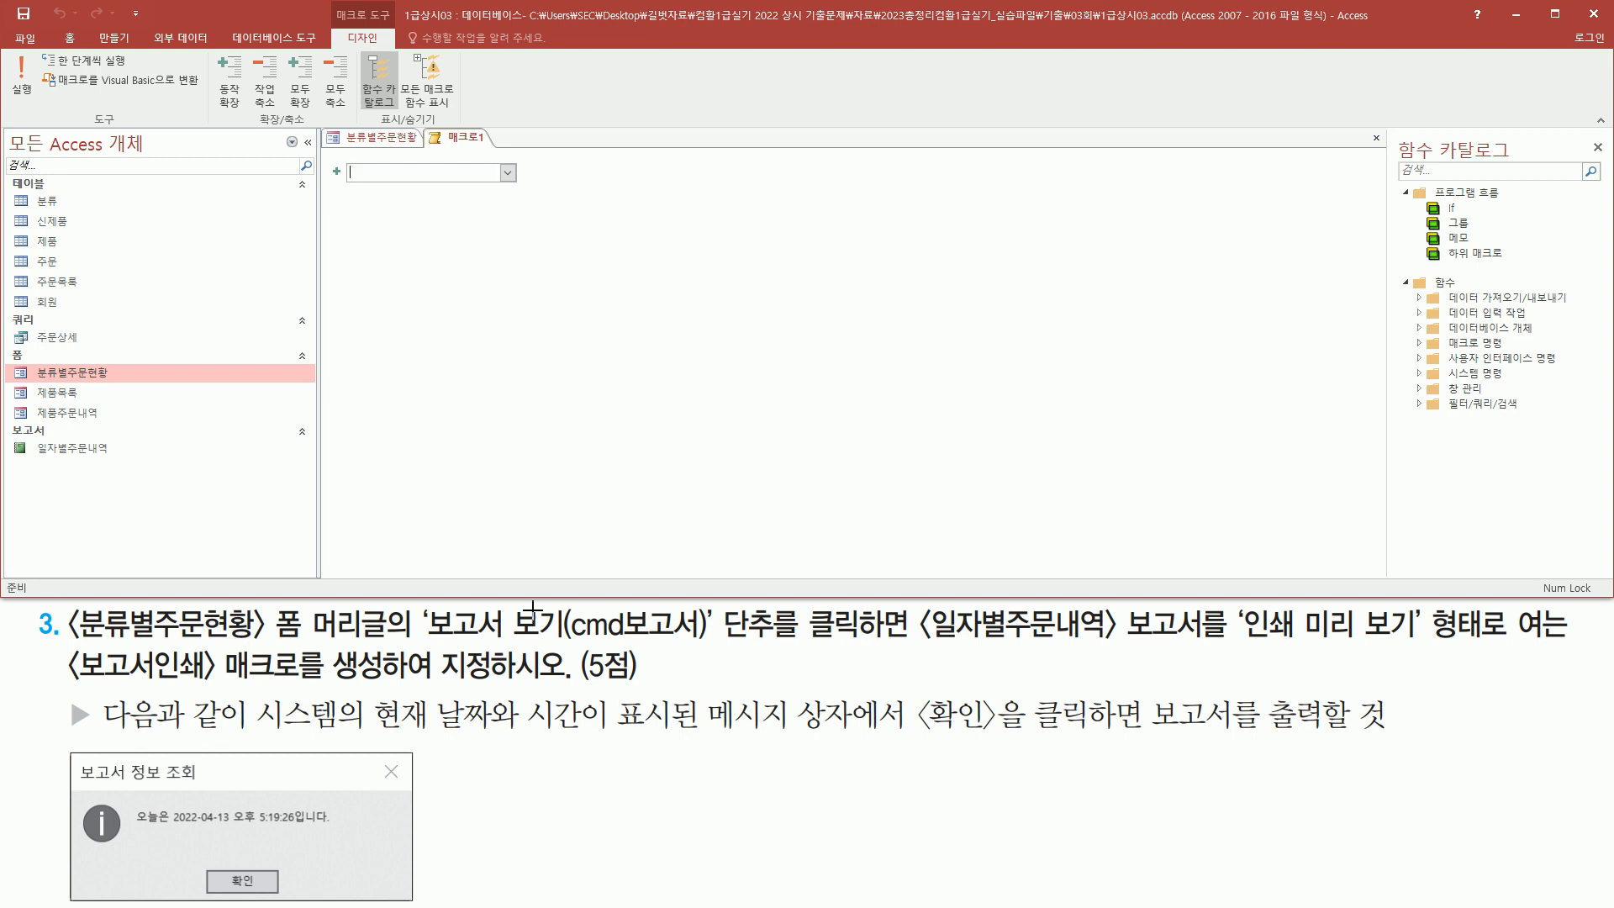
Add a MessageBox action with the message ="오늘은 " & now() & "입니다." and open it in the zoom box
left_click(509, 173)
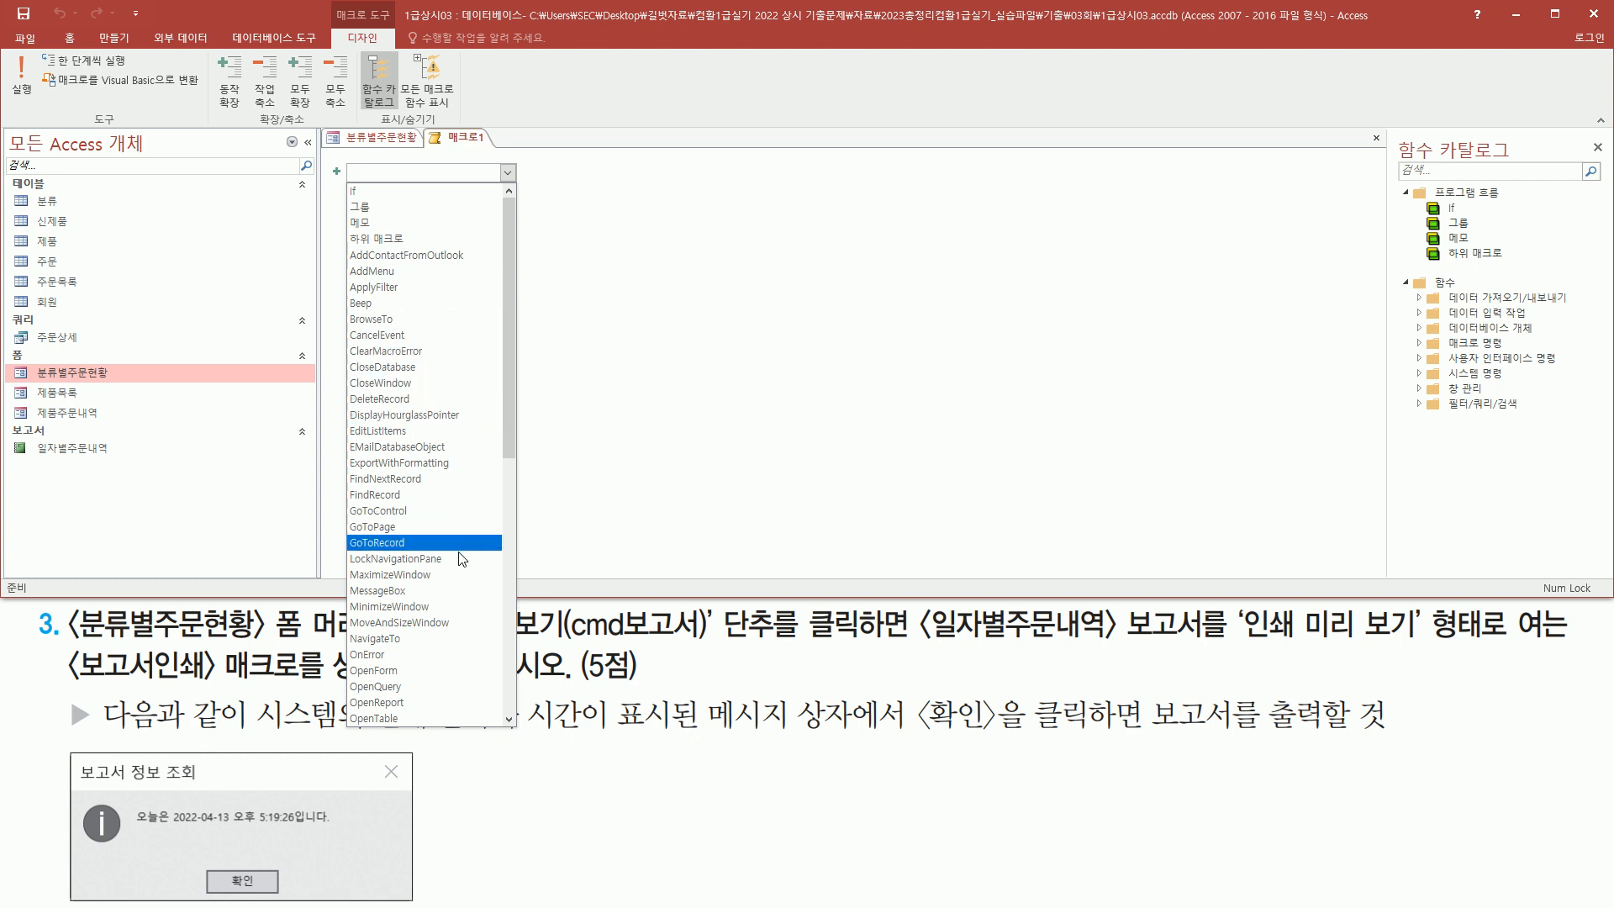
left_click(460, 592)
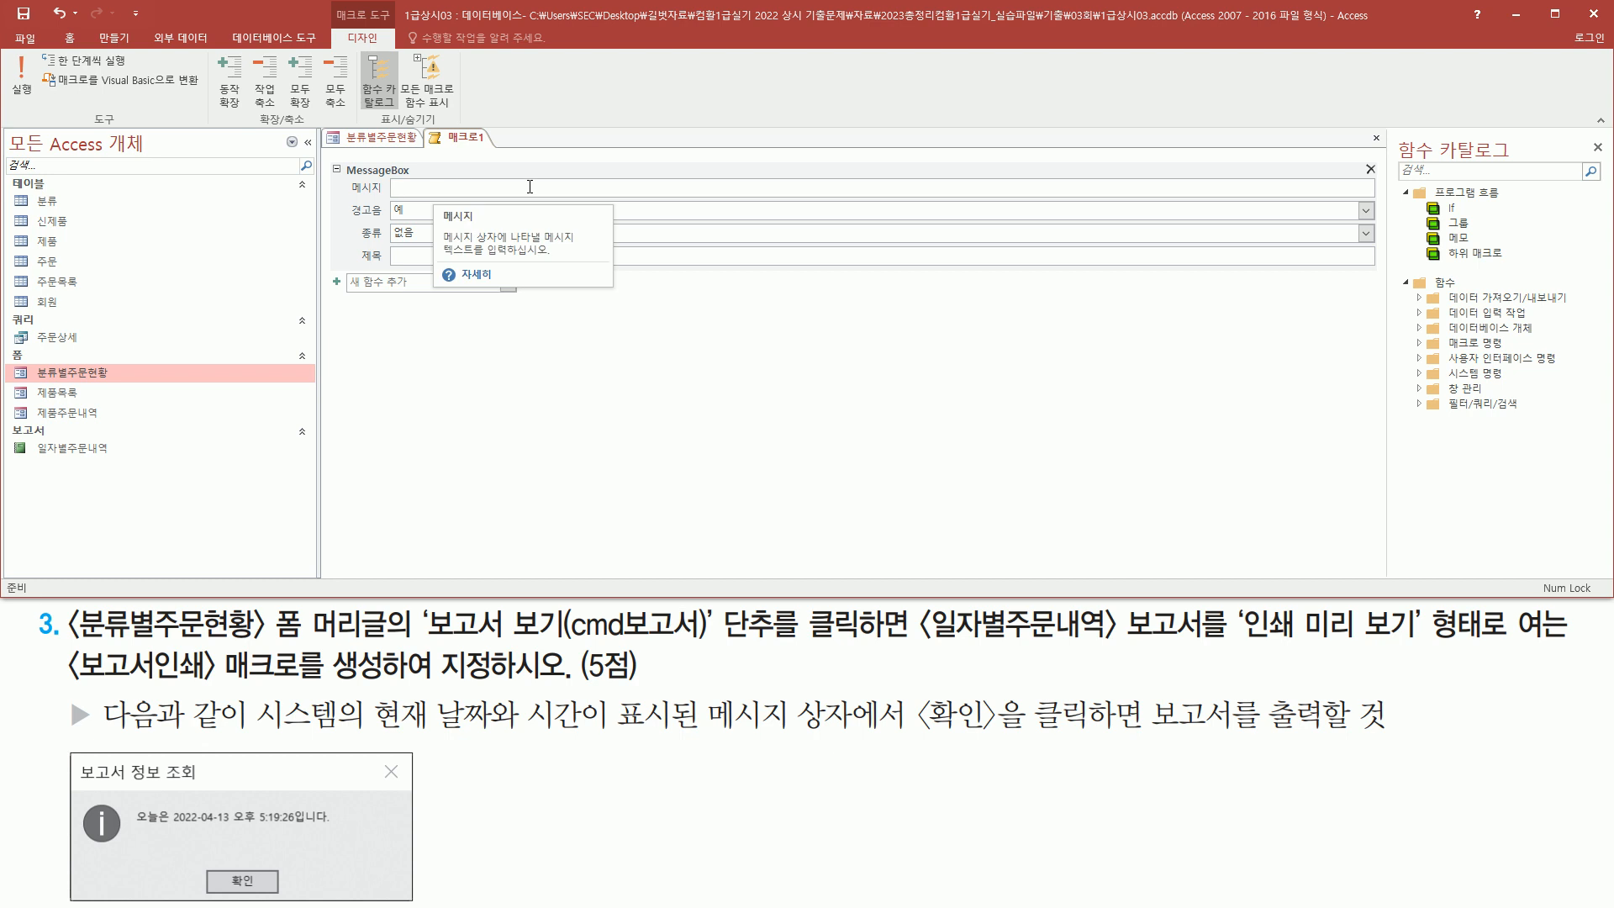
left_click(448, 185)
type("=")
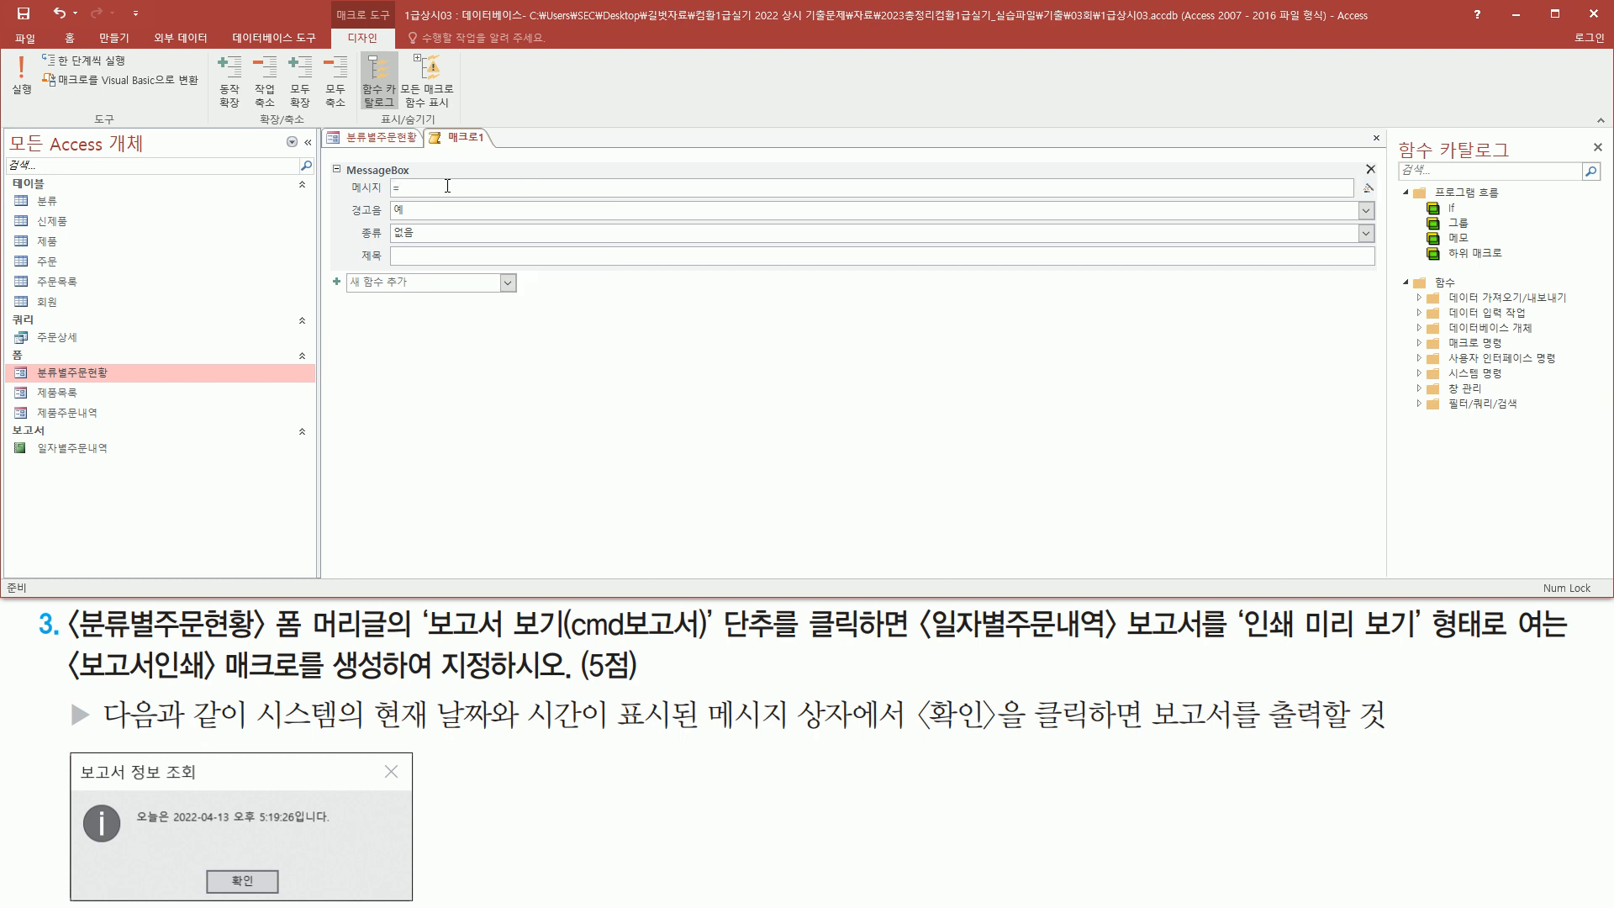
type("\"오늘은 \" & no")
type("w() & \"입")
type("니다.")
key("shift+F2")
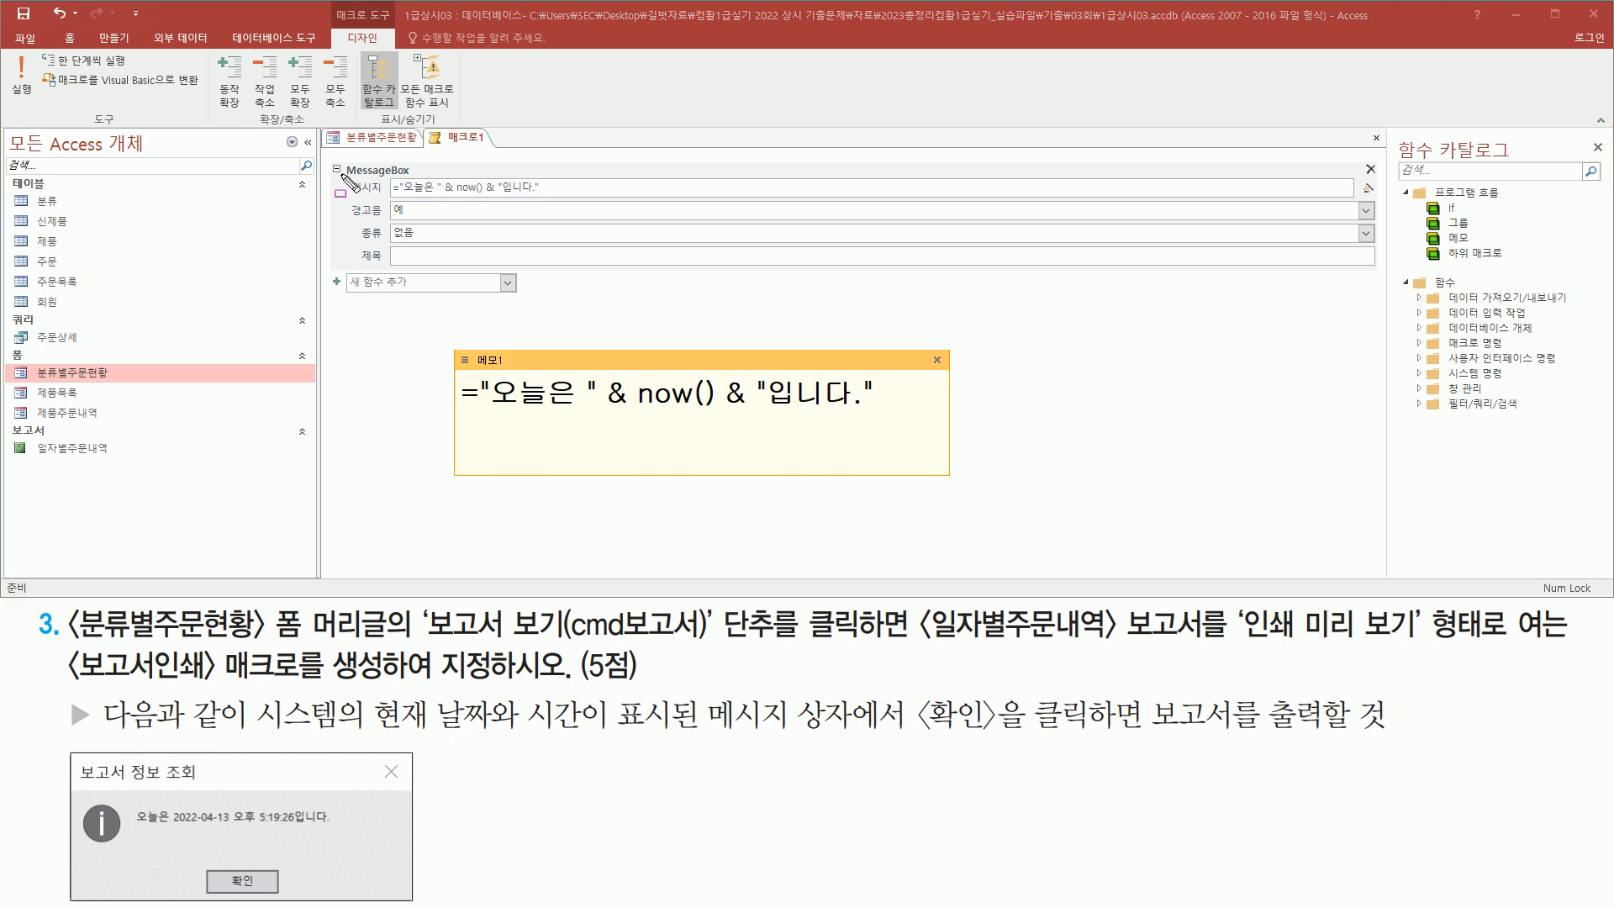
Compare the message expression in the zoom box against the sample message box, then close the zoom box
left_click_drag(461, 429, 893, 430)
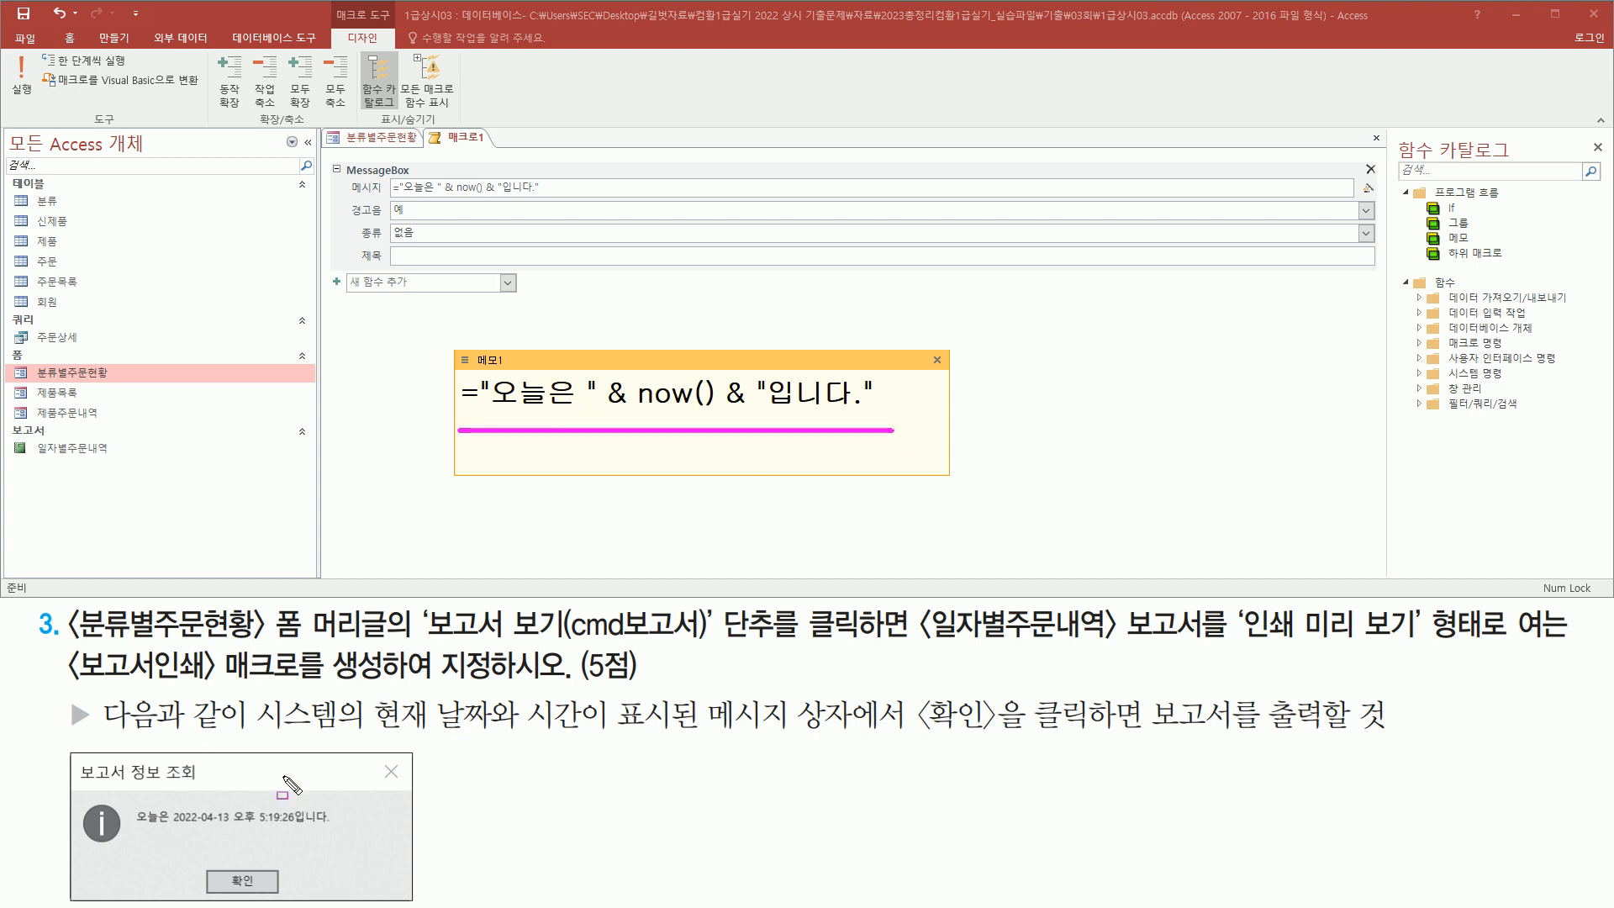
mouse_move(130, 800)
left_mouse_down()
mouse_move(156, 834)
mouse_move(366, 839)
left_mouse_up()
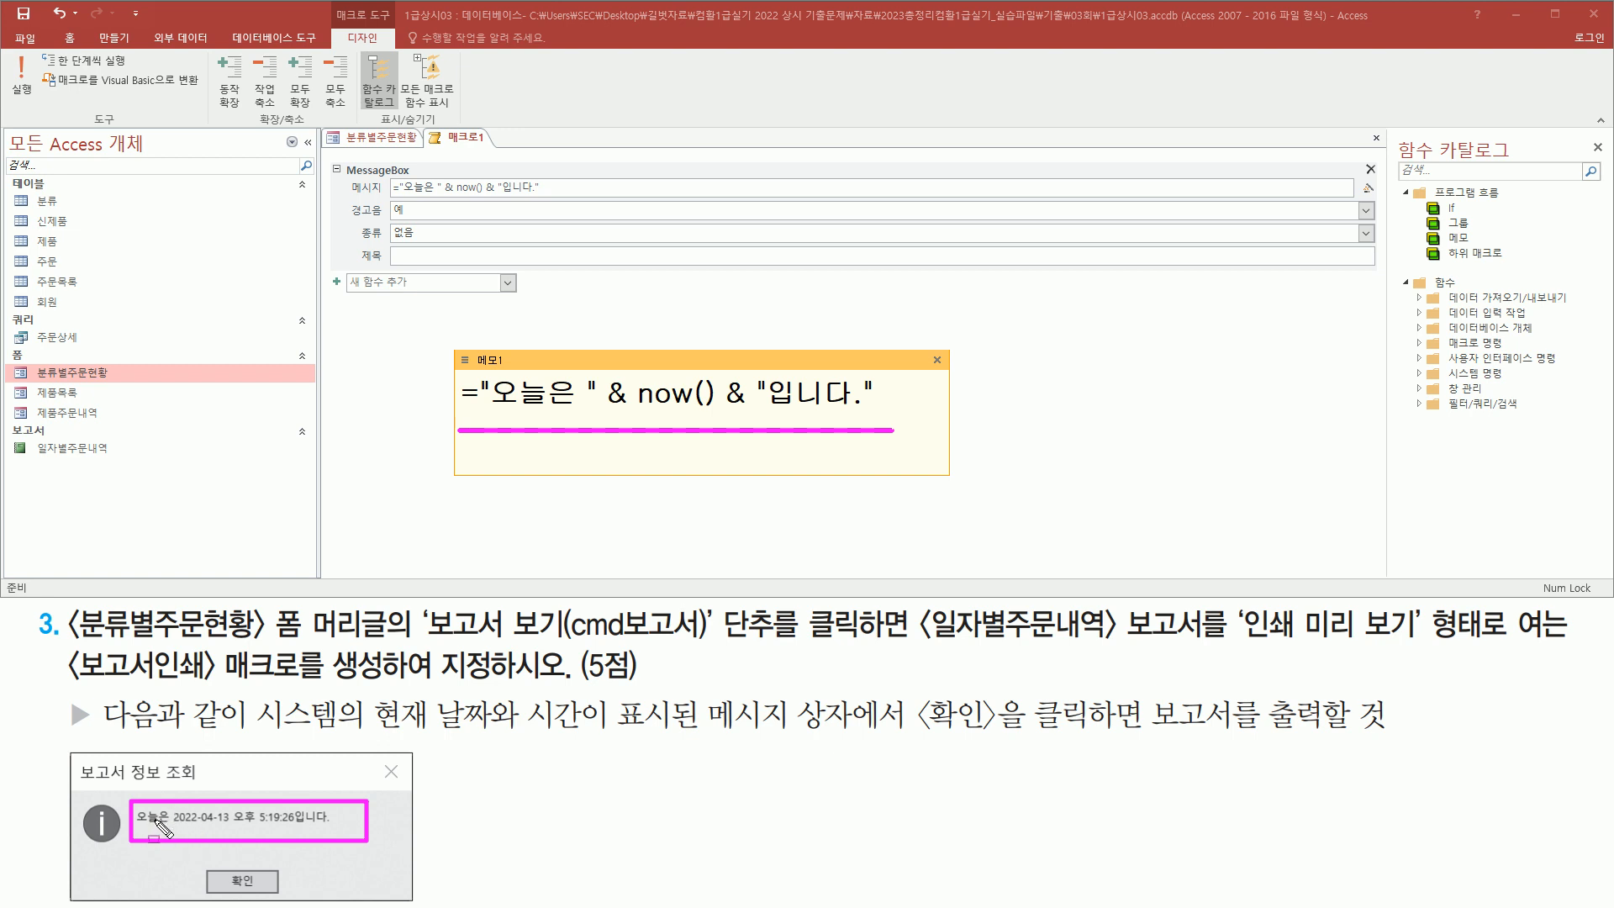
left_click_drag(171, 804, 170, 841)
mouse_move(488, 412)
left_mouse_down()
mouse_move(598, 415)
mouse_move(589, 368)
left_mouse_up()
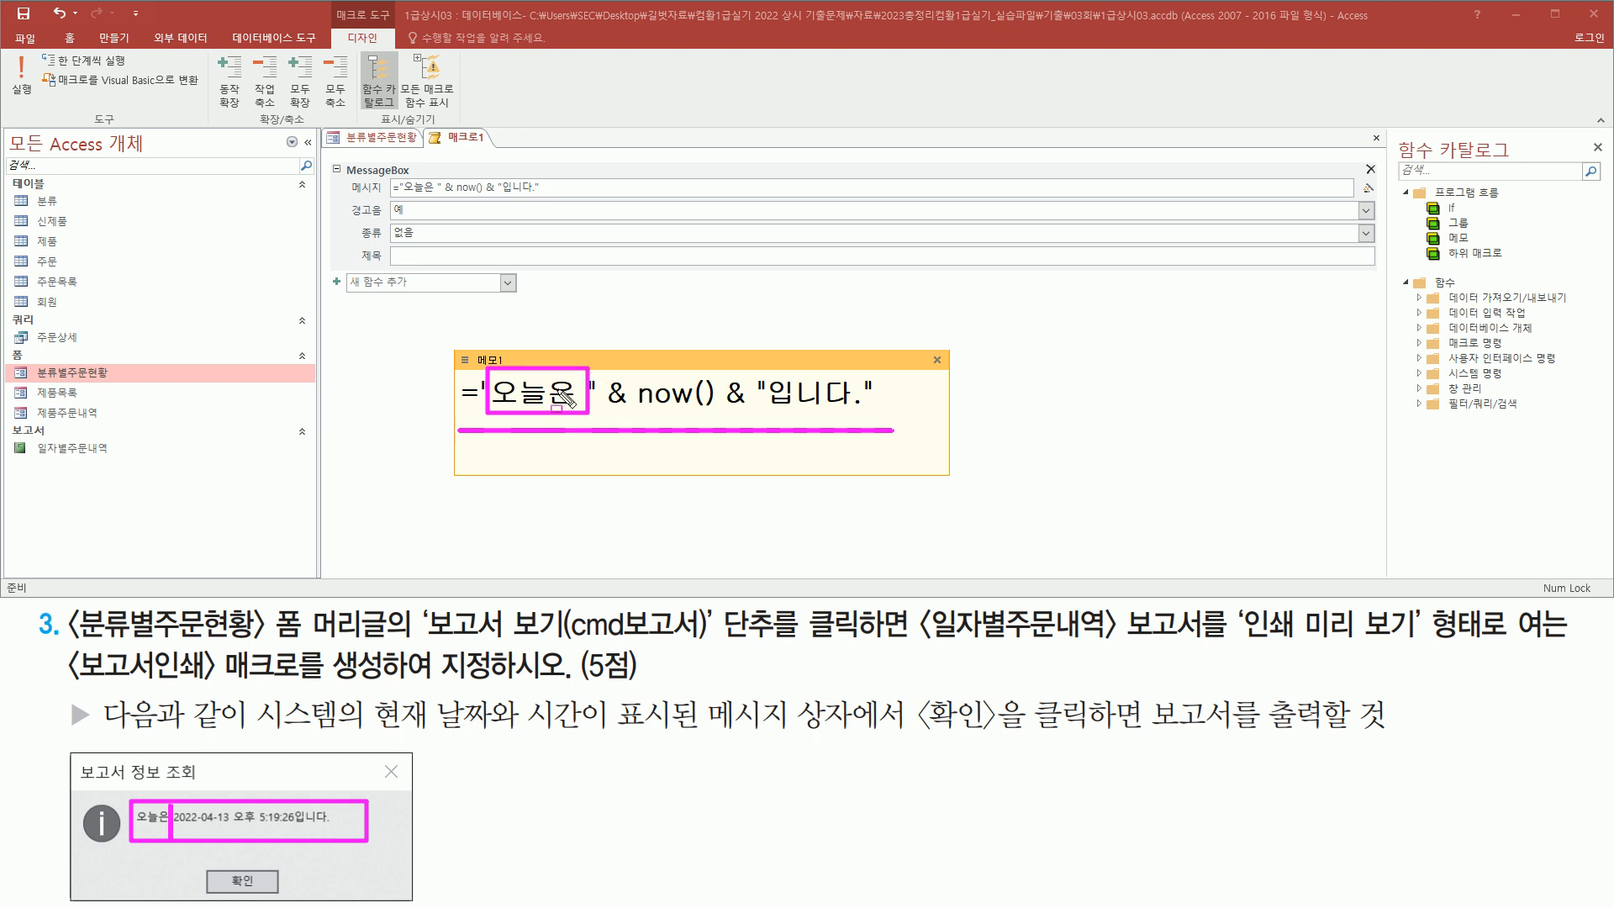
key("Escape")
left_click_drag(479, 415, 599, 414)
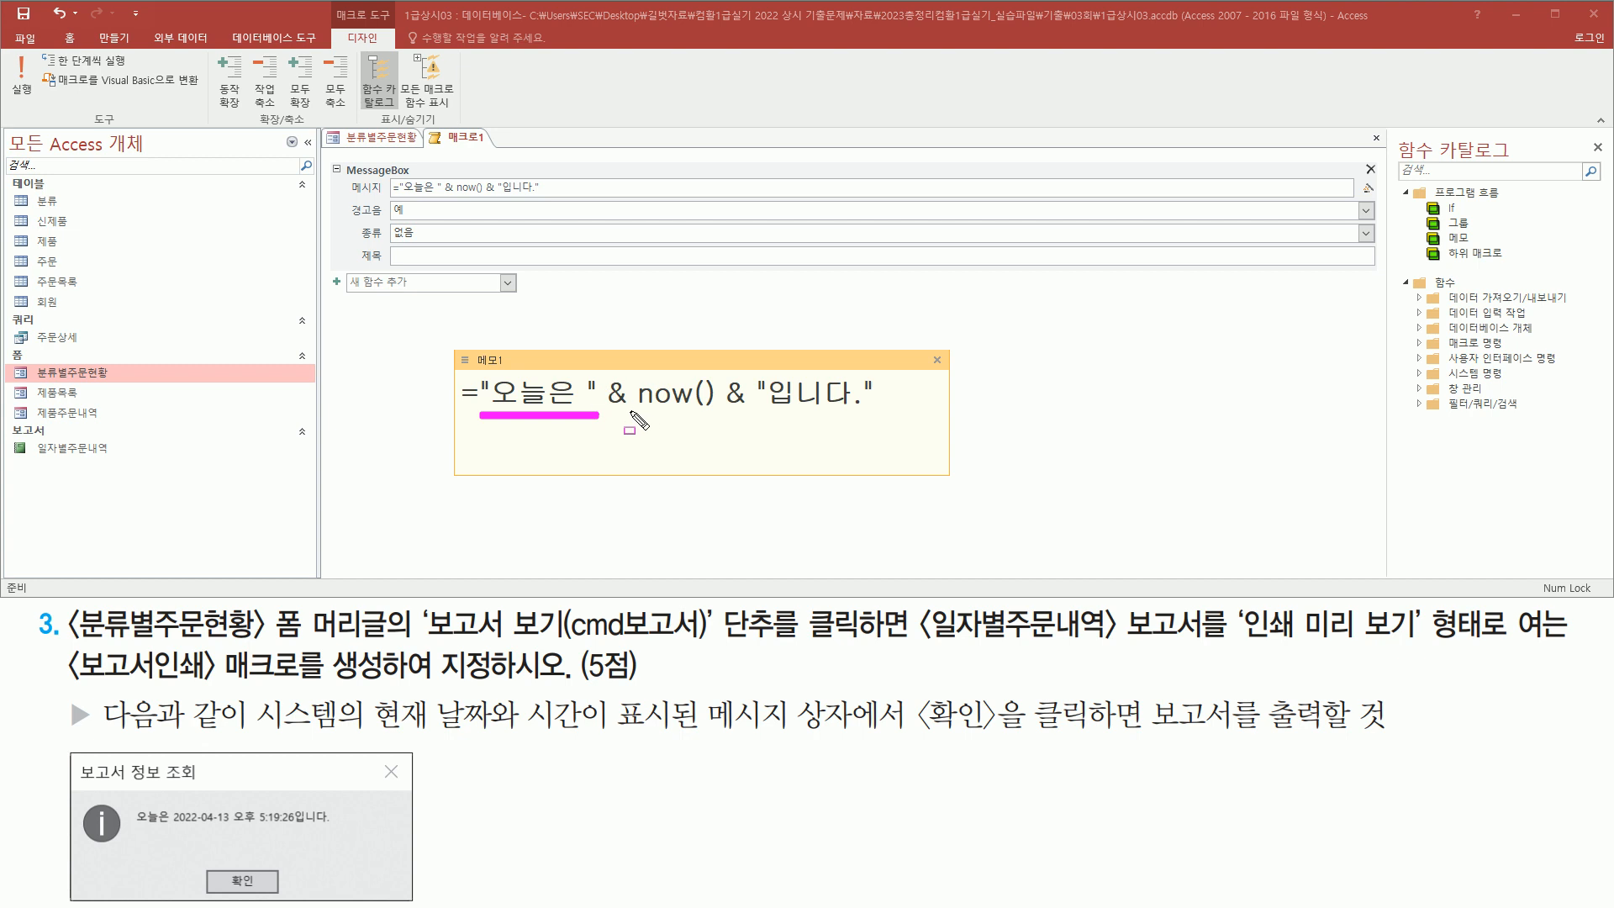
left_click_drag(630, 412, 714, 412)
left_click_drag(761, 413, 866, 413)
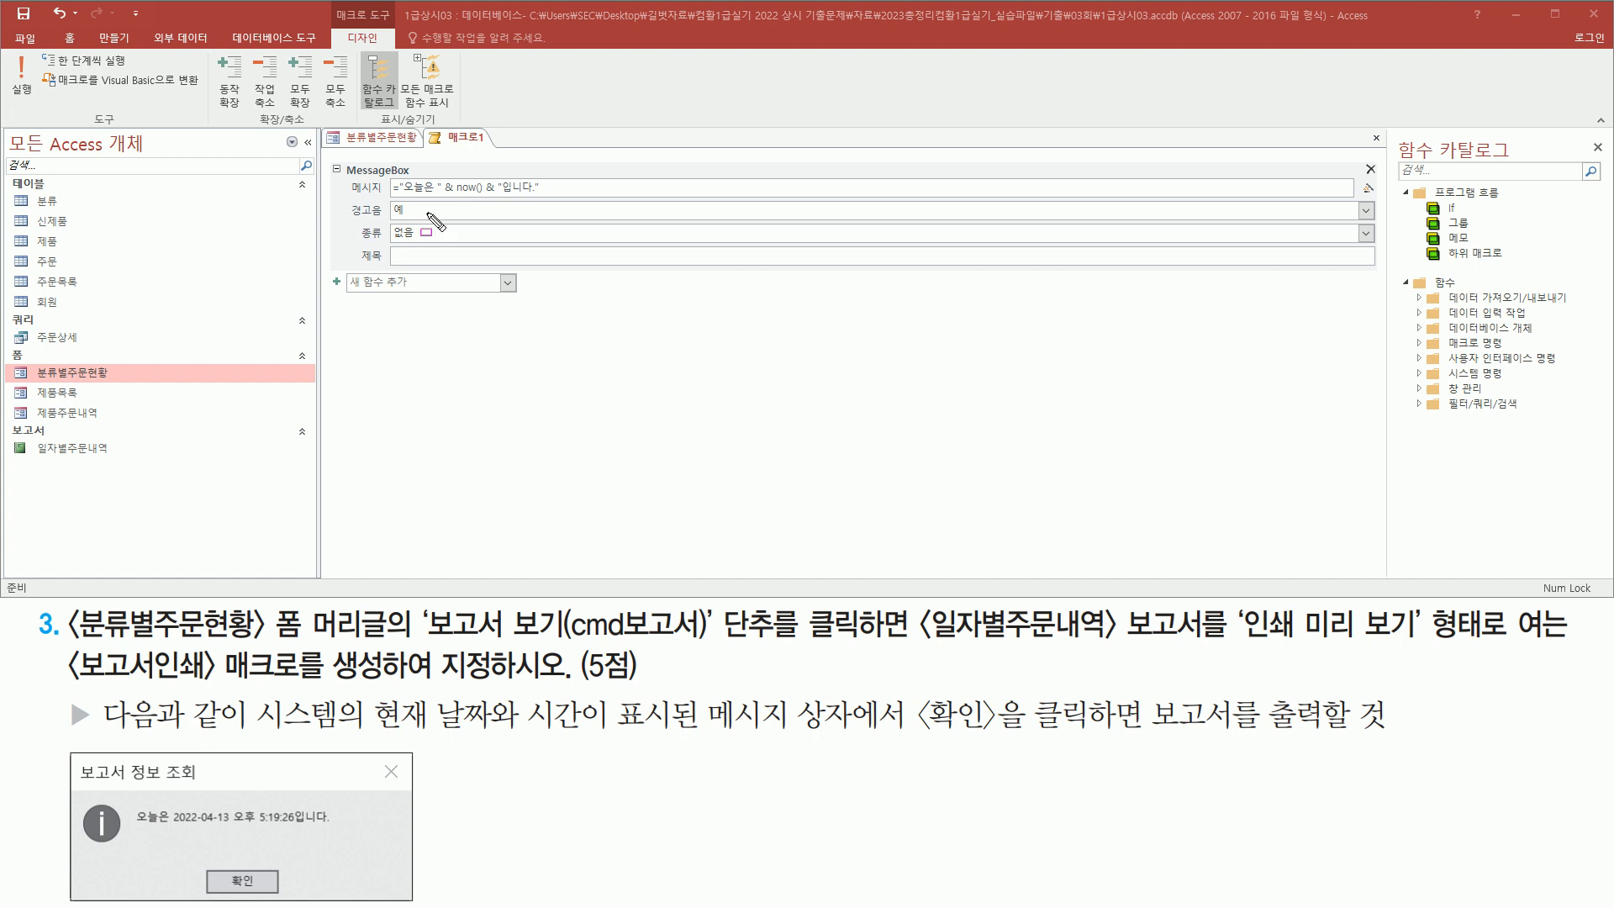
Set the message box type to 정보
left_click_drag(361, 219, 434, 248)
key("Escape")
left_click(460, 233)
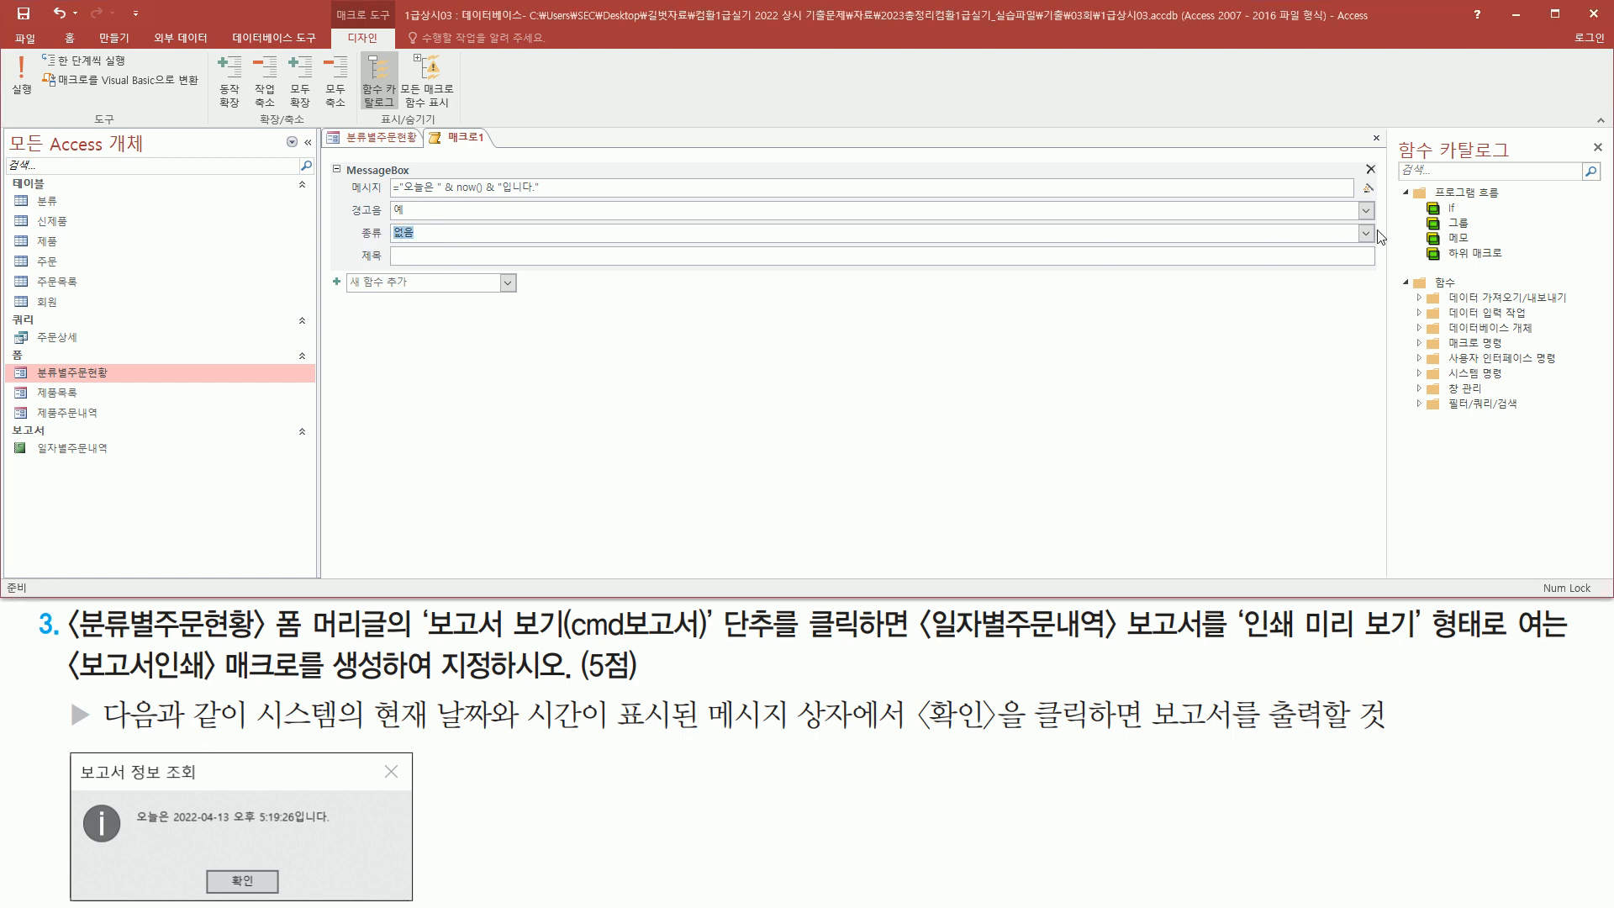
left_click(1365, 233)
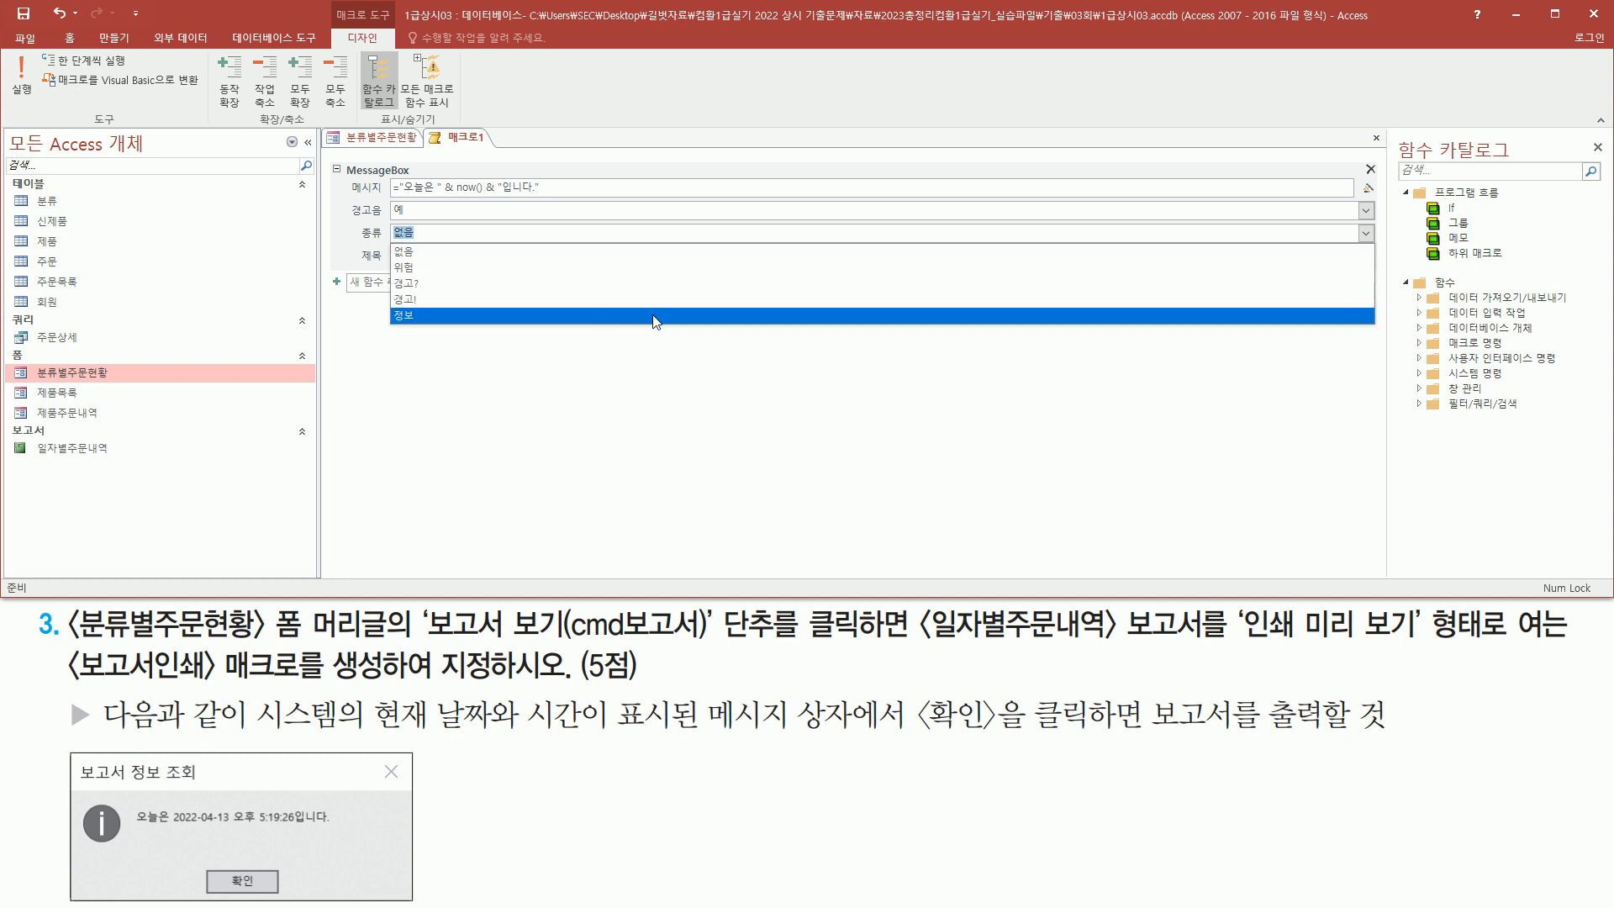
left_click(438, 316)
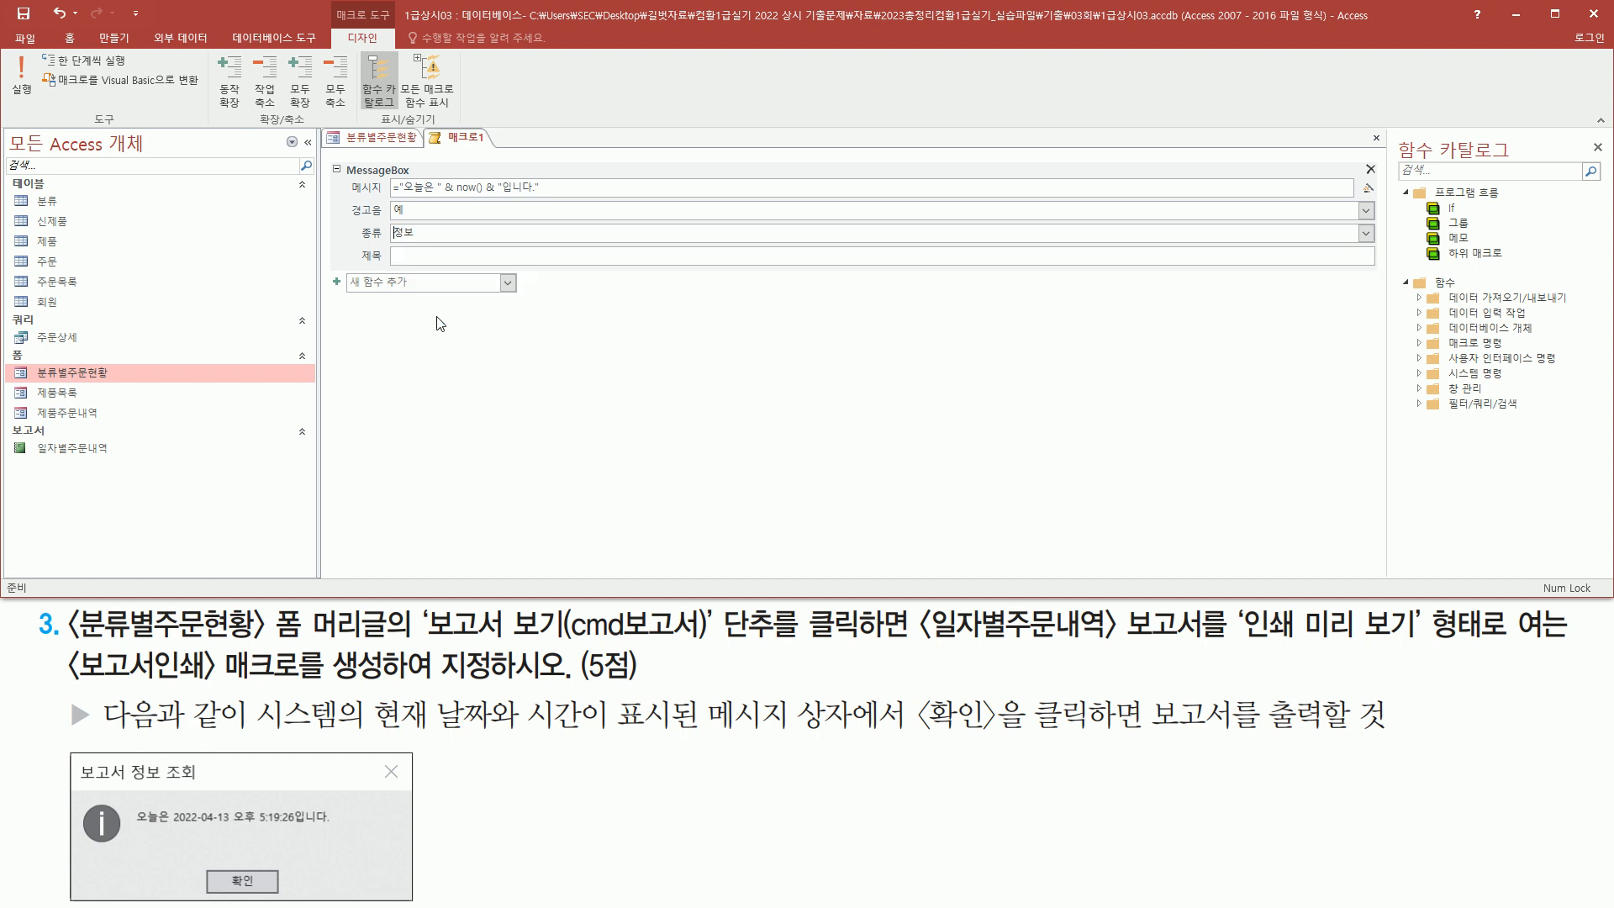
Set the message box title to 보고서 정보 조회
left_click(440, 259)
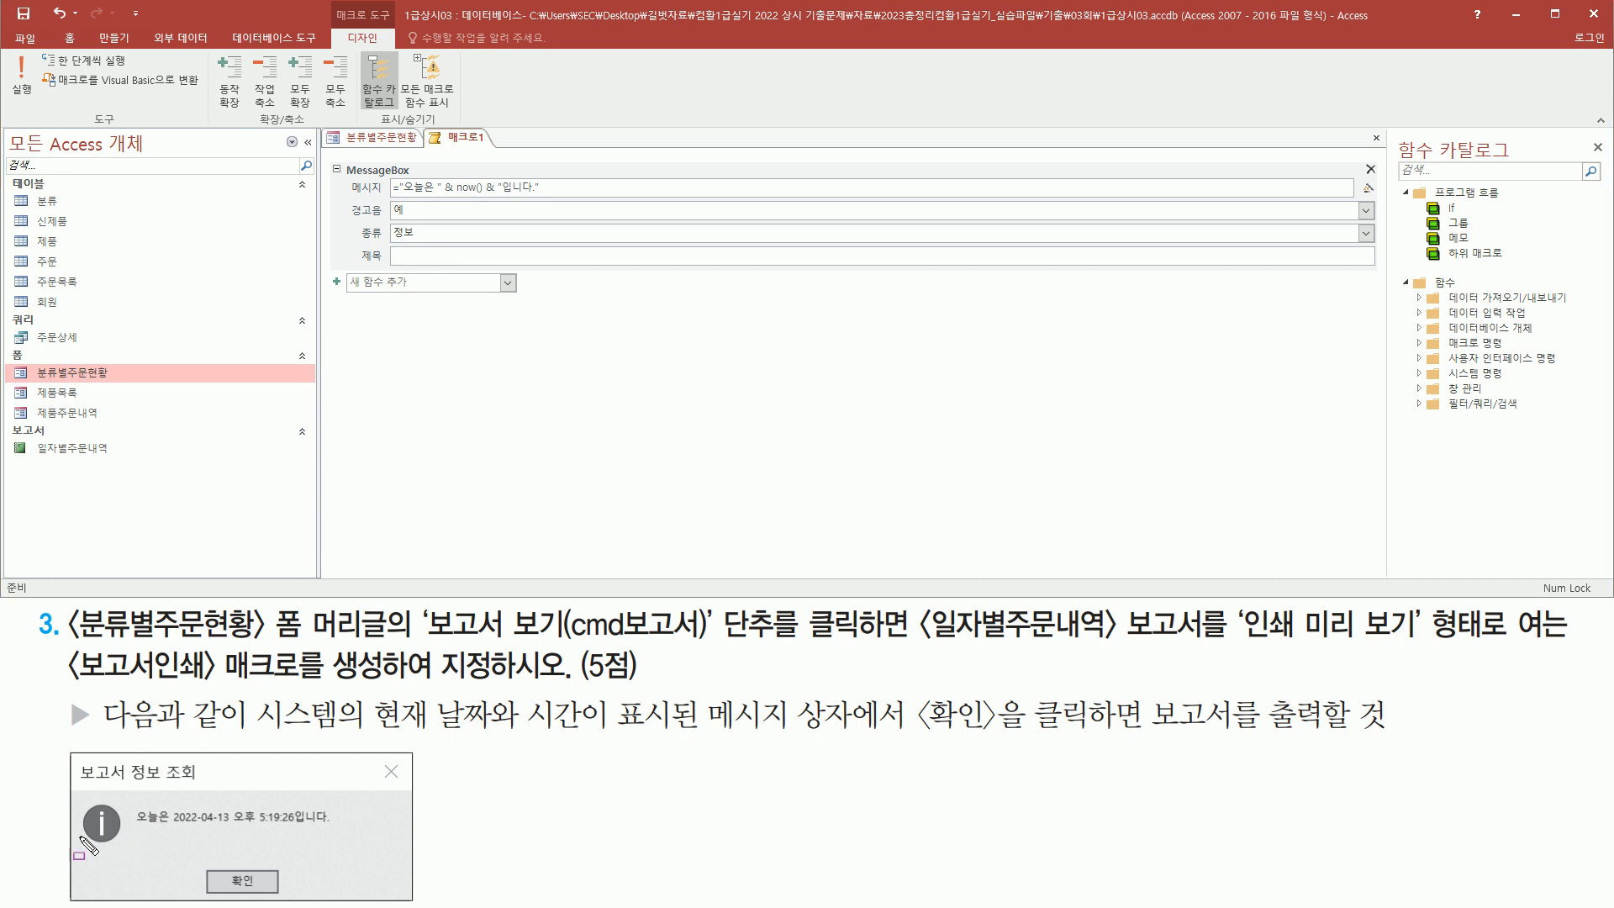
mouse_move(67, 755)
left_mouse_down()
mouse_move(84, 778)
mouse_move(219, 787)
left_mouse_up()
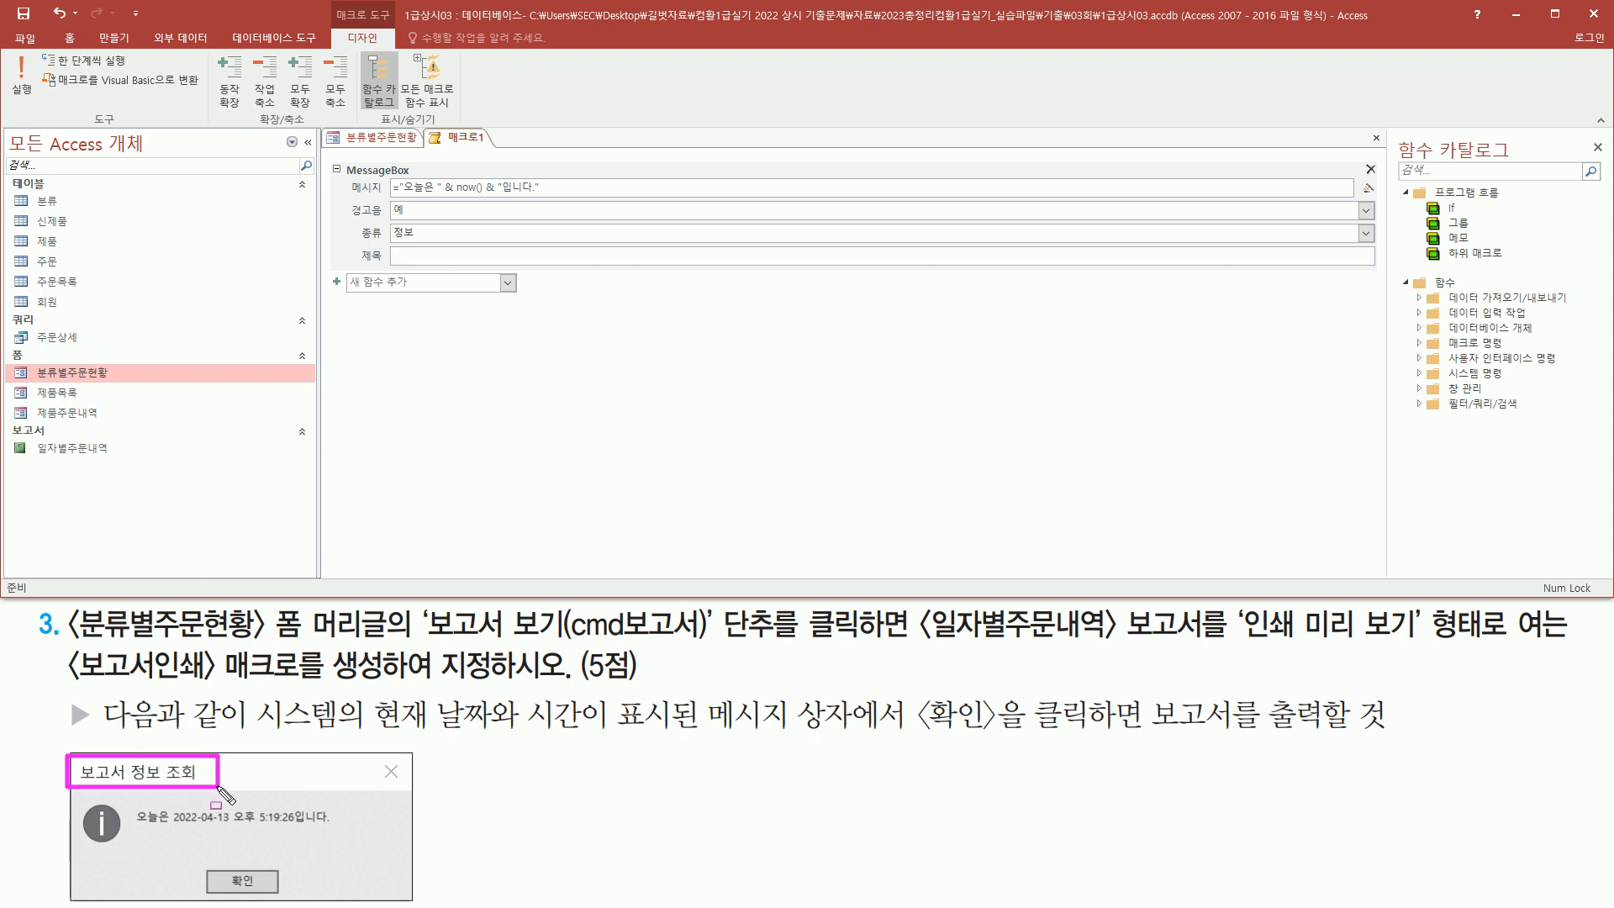
left_click(419, 257)
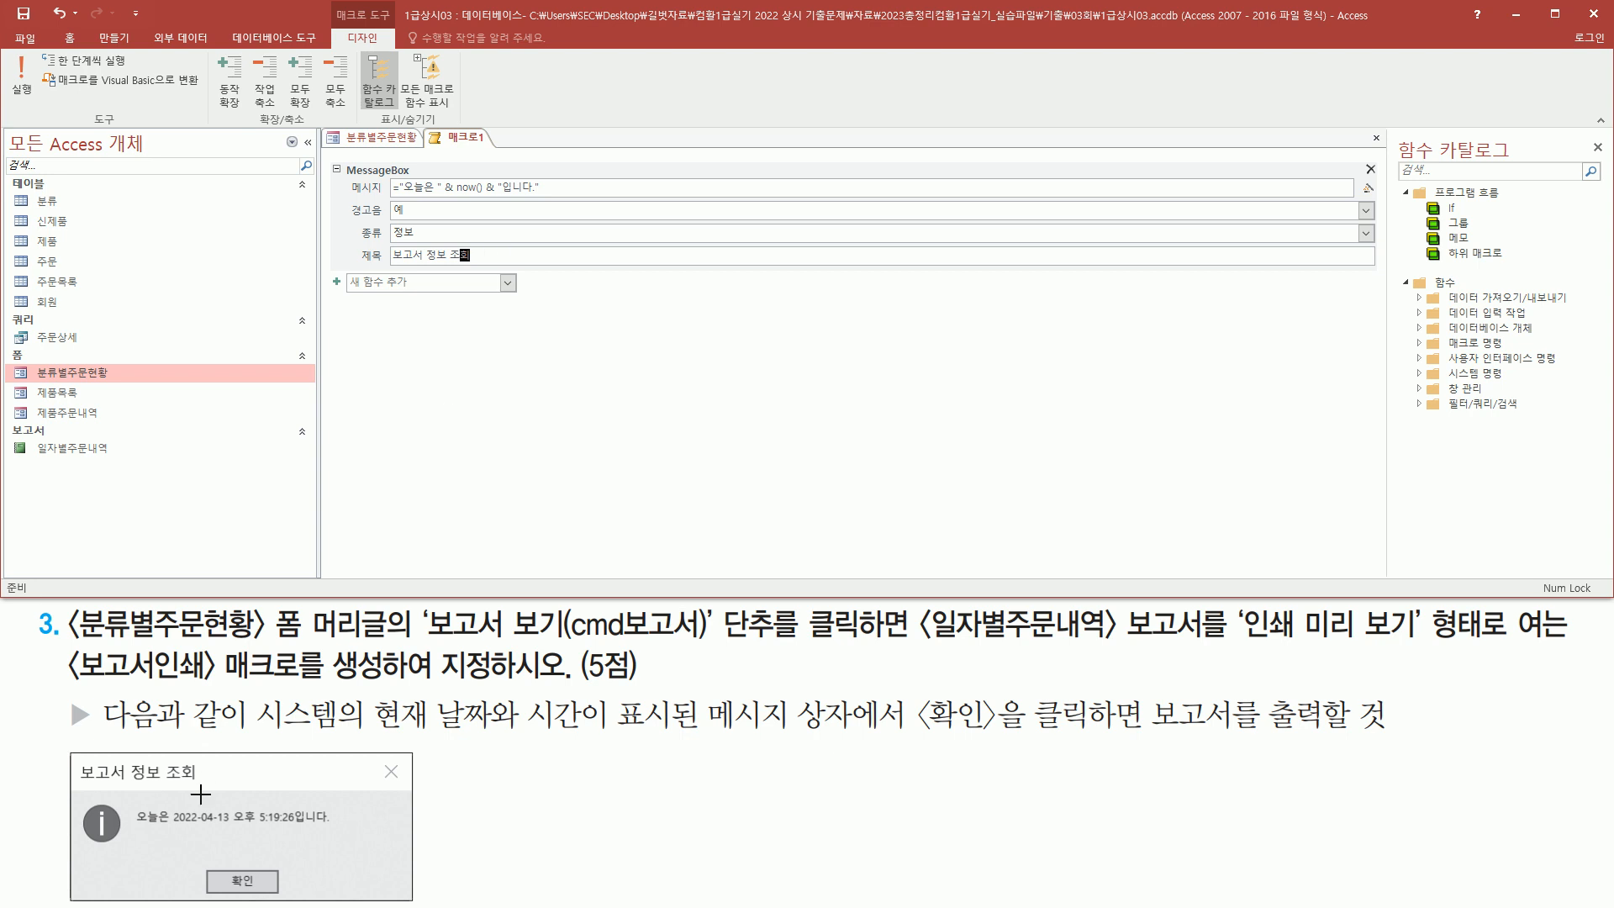
mouse_move(70, 749)
left_mouse_down()
mouse_move(309, 886)
mouse_move(416, 901)
left_mouse_up()
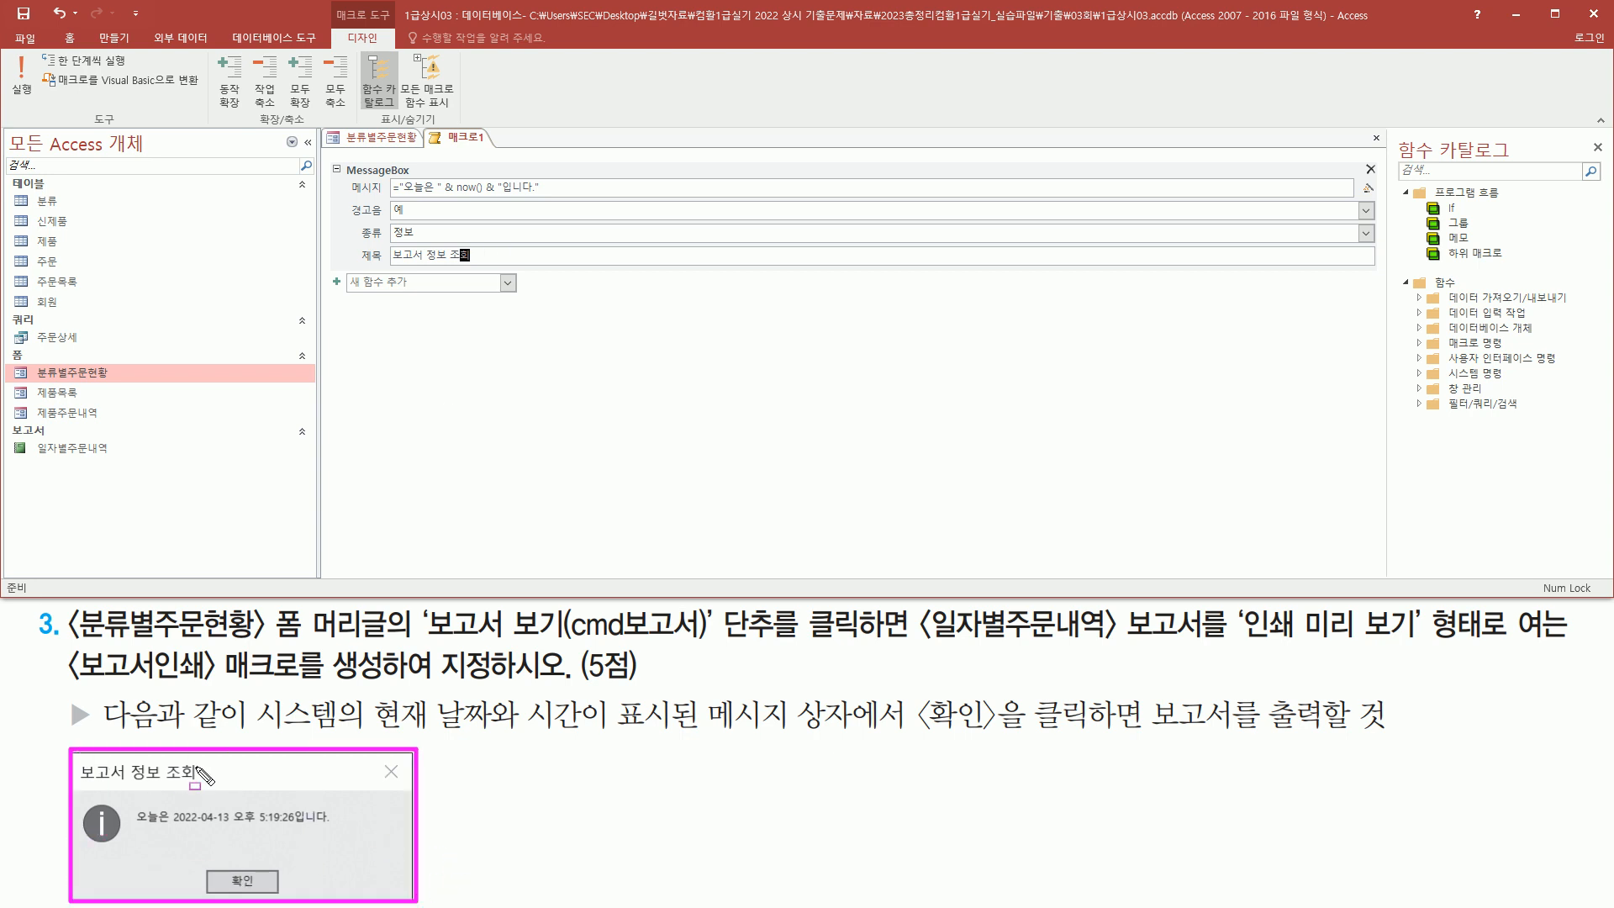
left_click_drag(217, 865, 269, 897)
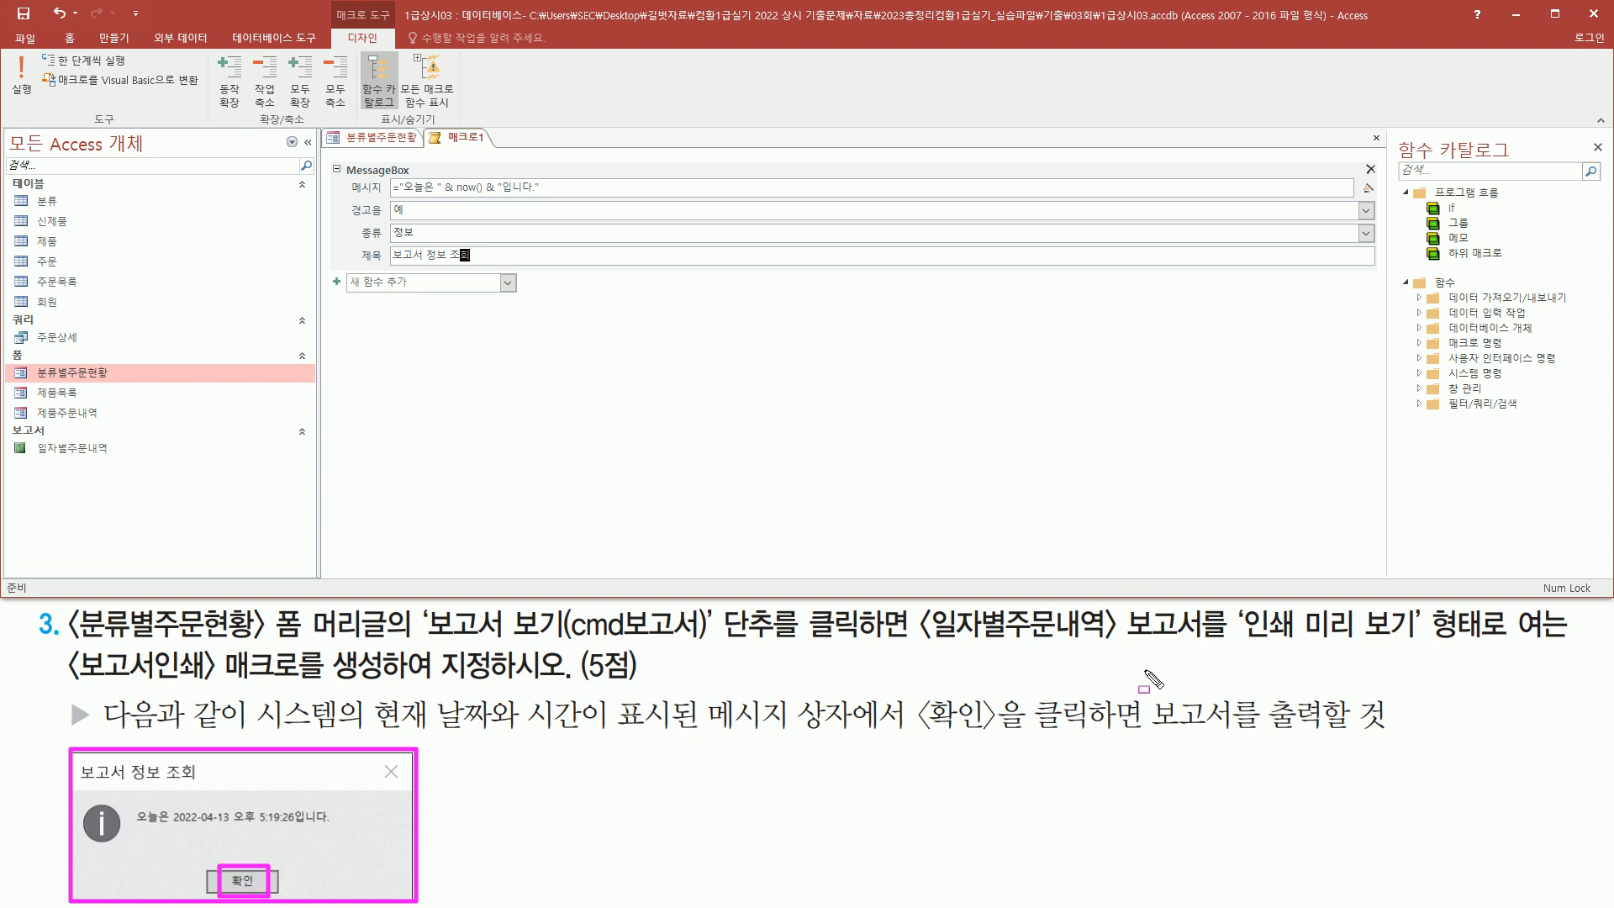
key("Escape")
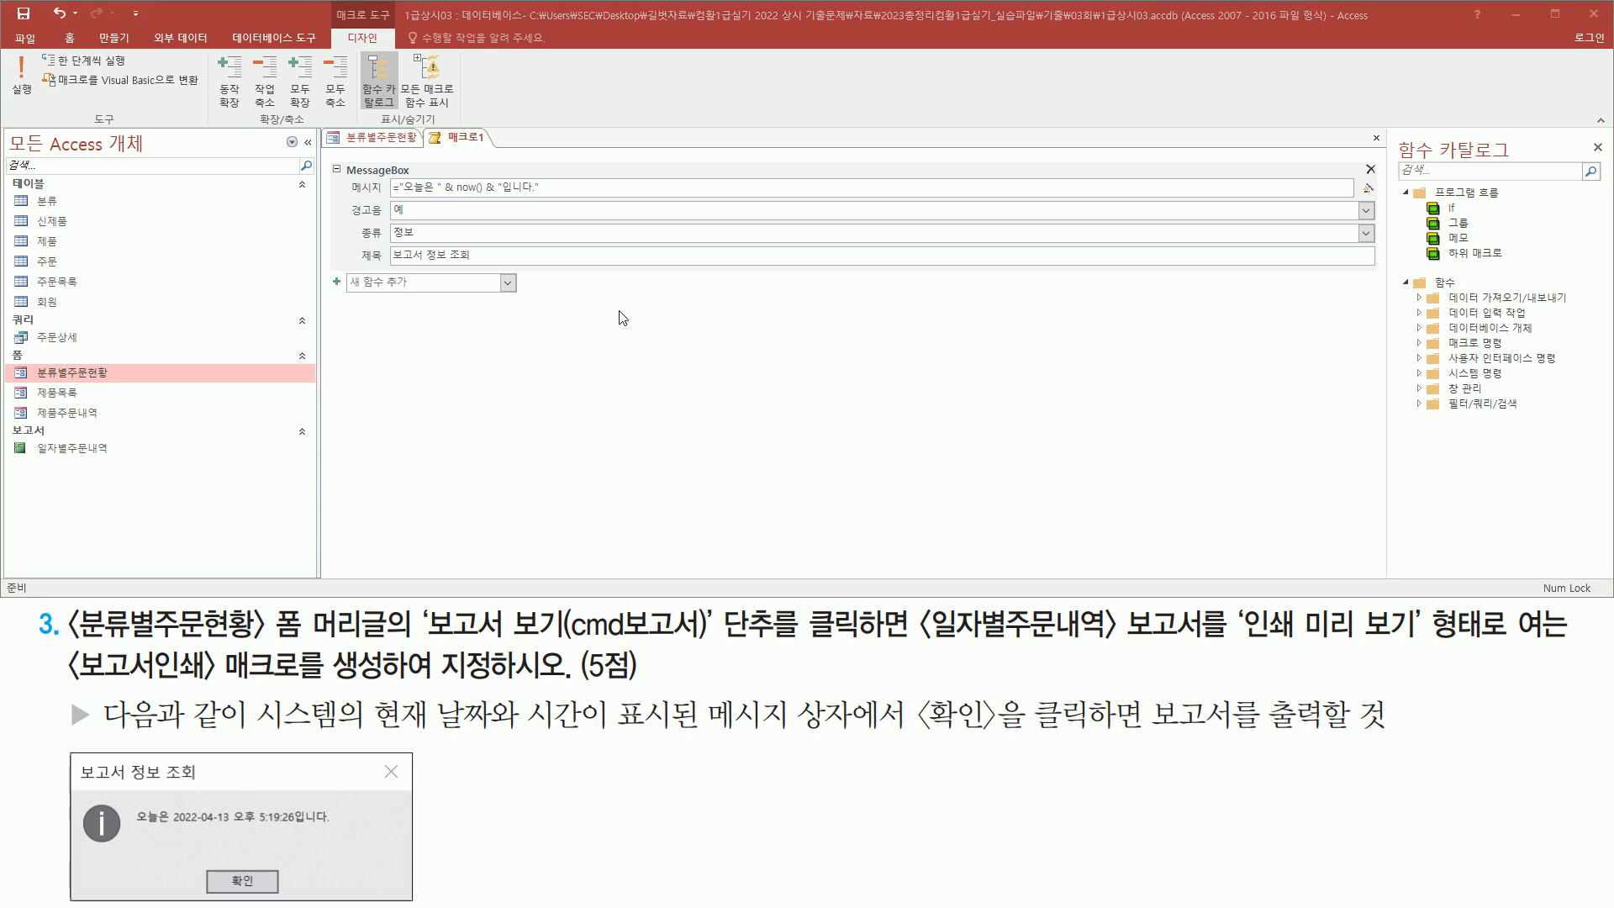
Add an OpenReport action below the MessageBox action in the macro
left_click(507, 283)
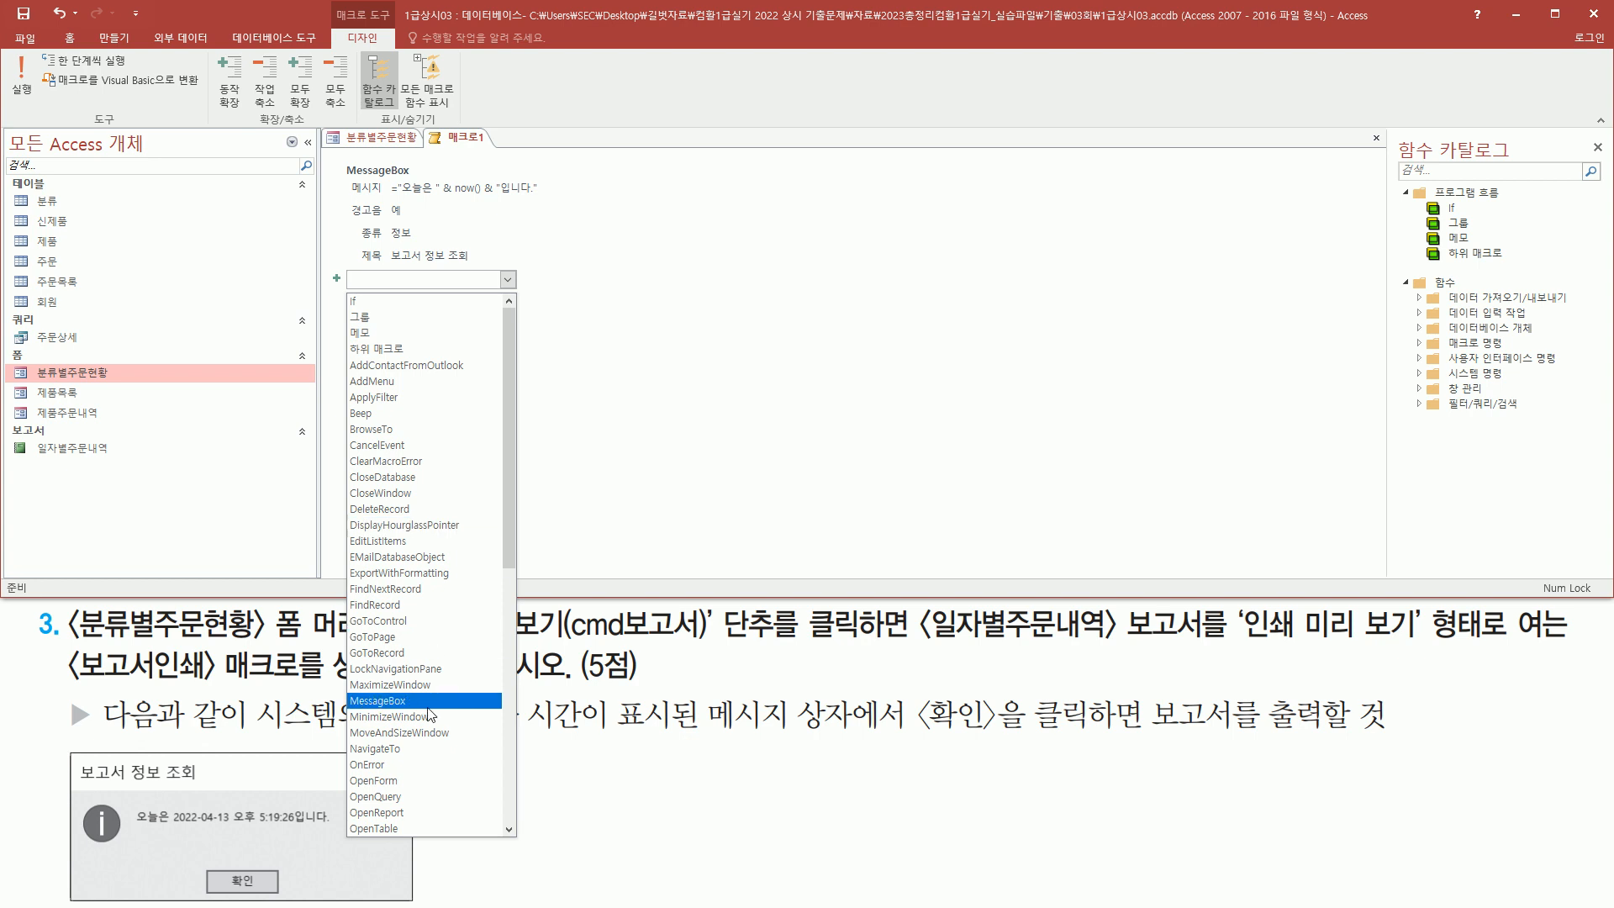
left_click(417, 812)
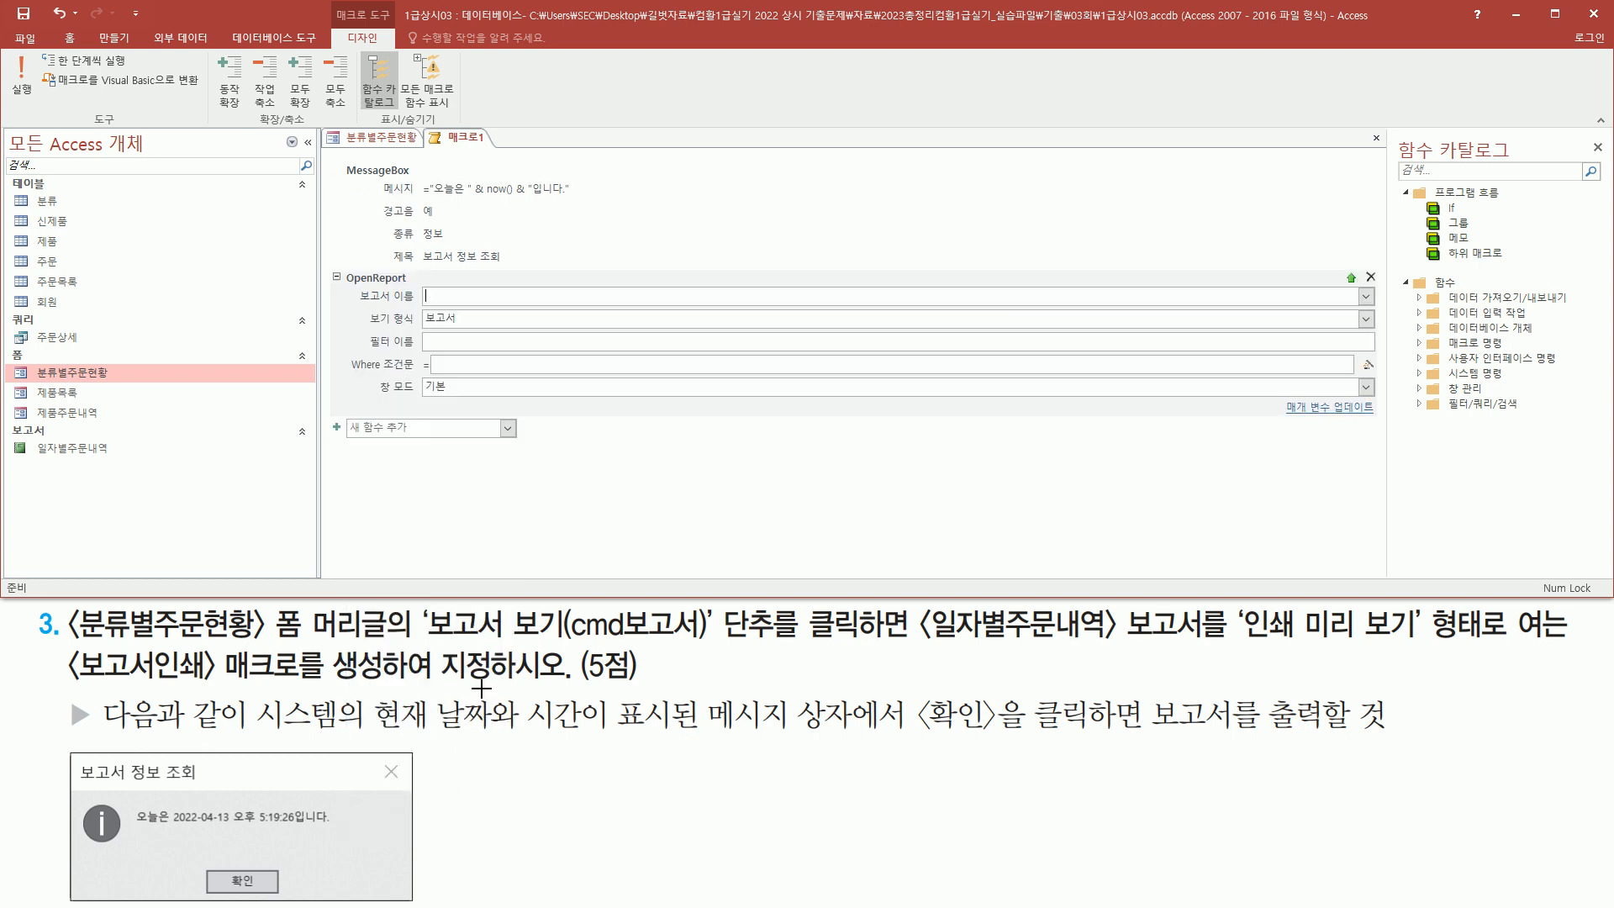
left_click_drag(916, 646, 1203, 646)
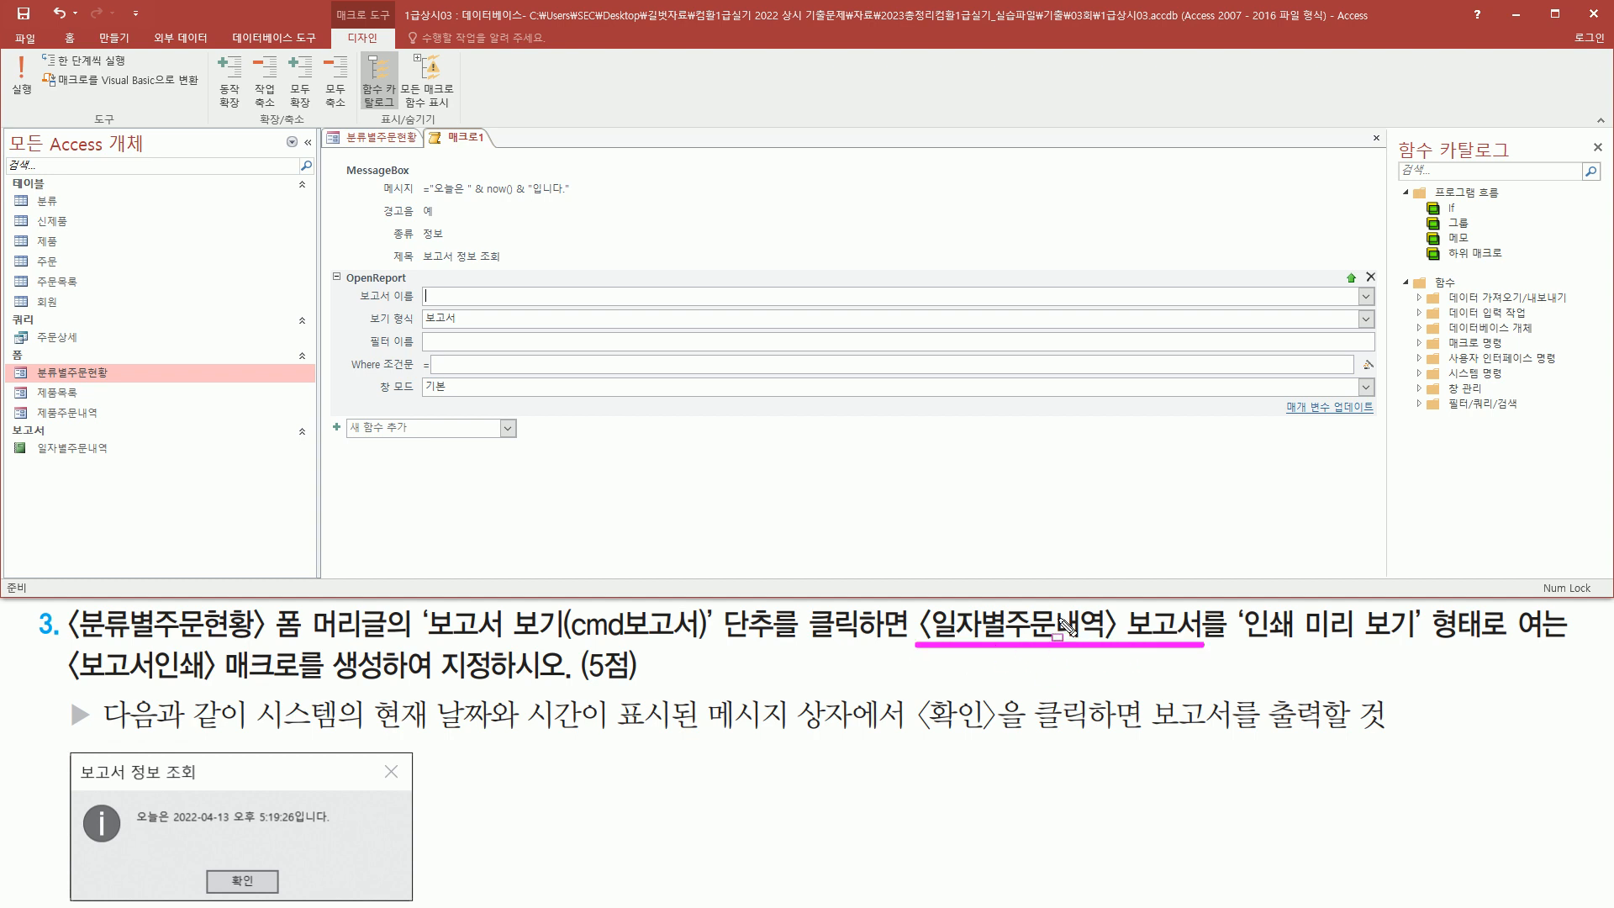
left_click_drag(349, 284, 456, 303)
key("Escape")
Set the OpenReport report name to 일자별주문내역
left_click(1367, 297)
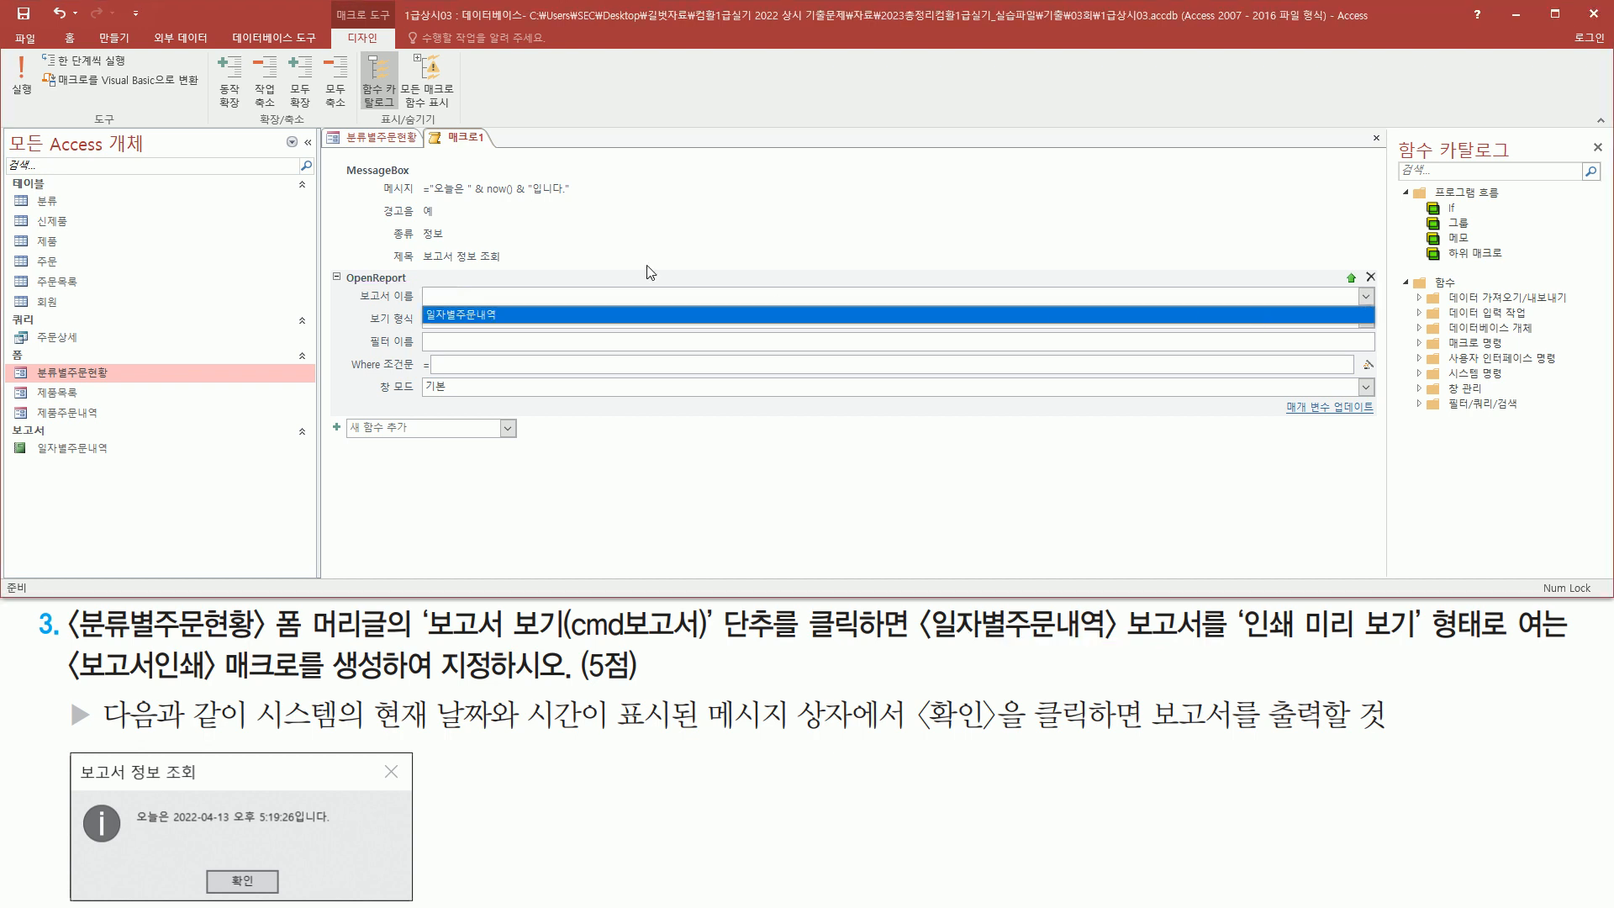
left_click(467, 316)
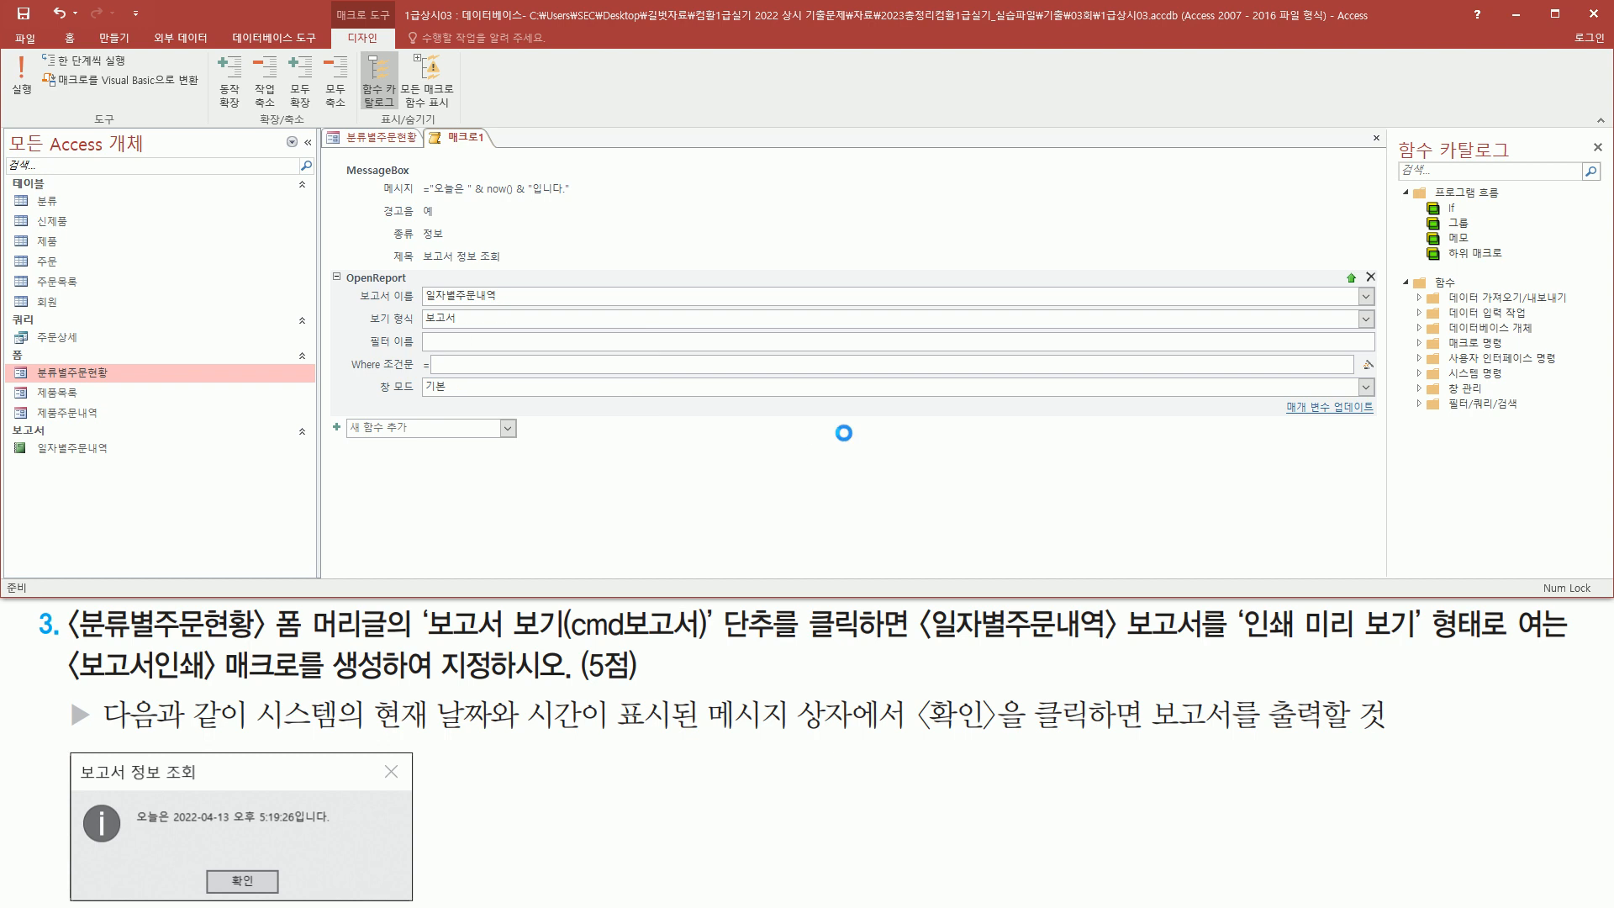
left_click_drag(1237, 645, 1436, 645)
key("Escape")
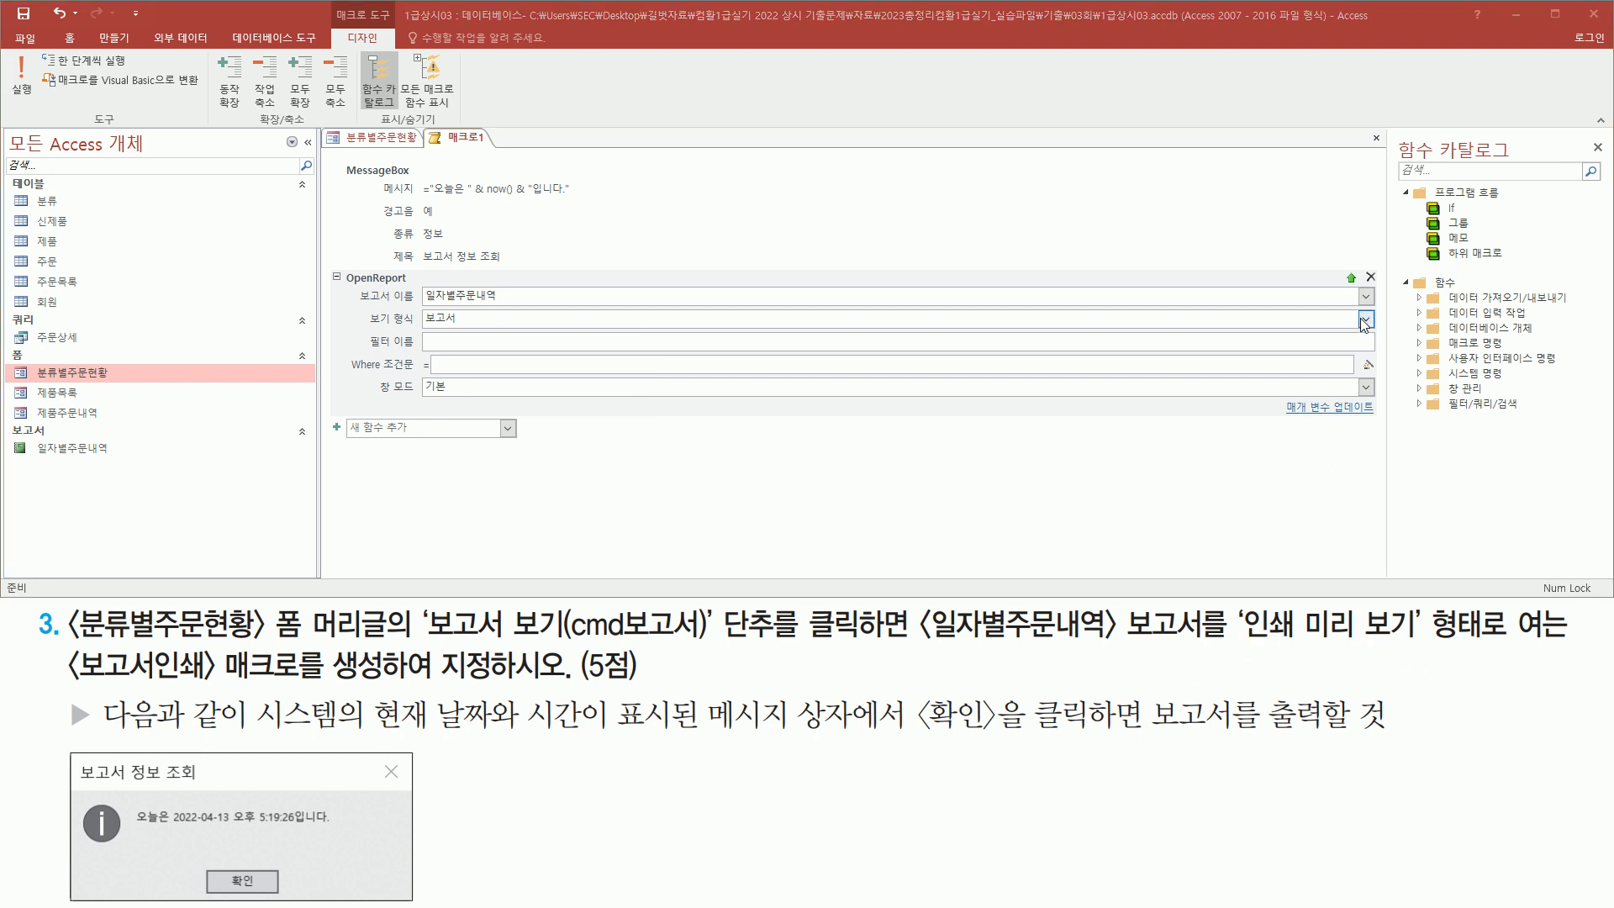
Set the OpenReport view mode to 인쇄 미리 보기
left_click(1365, 319)
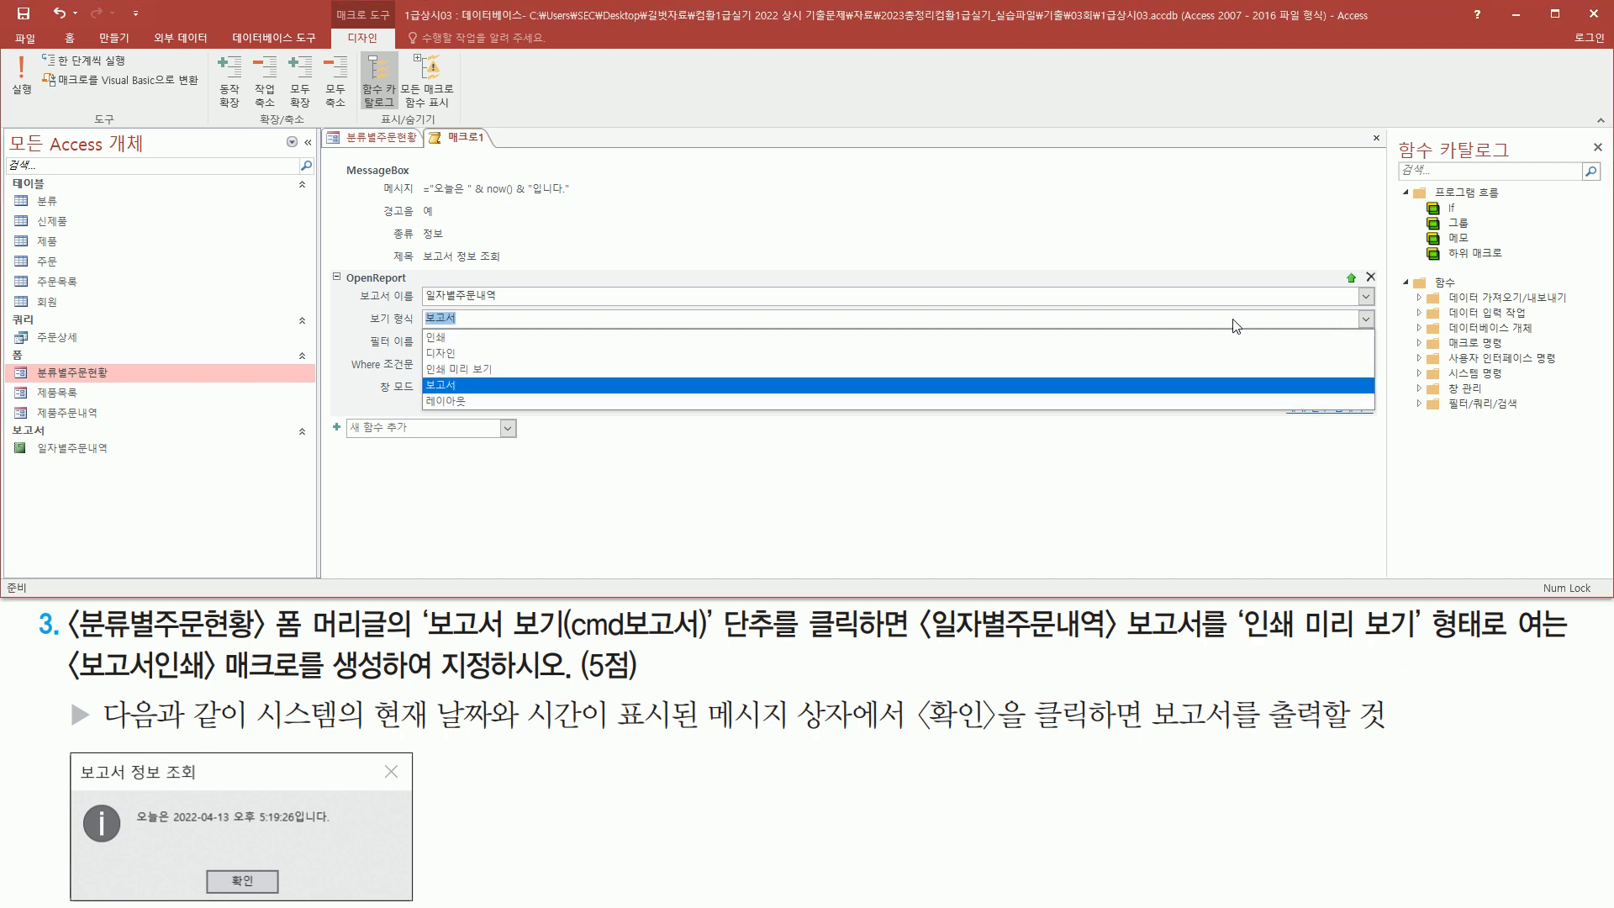
left_click(532, 370)
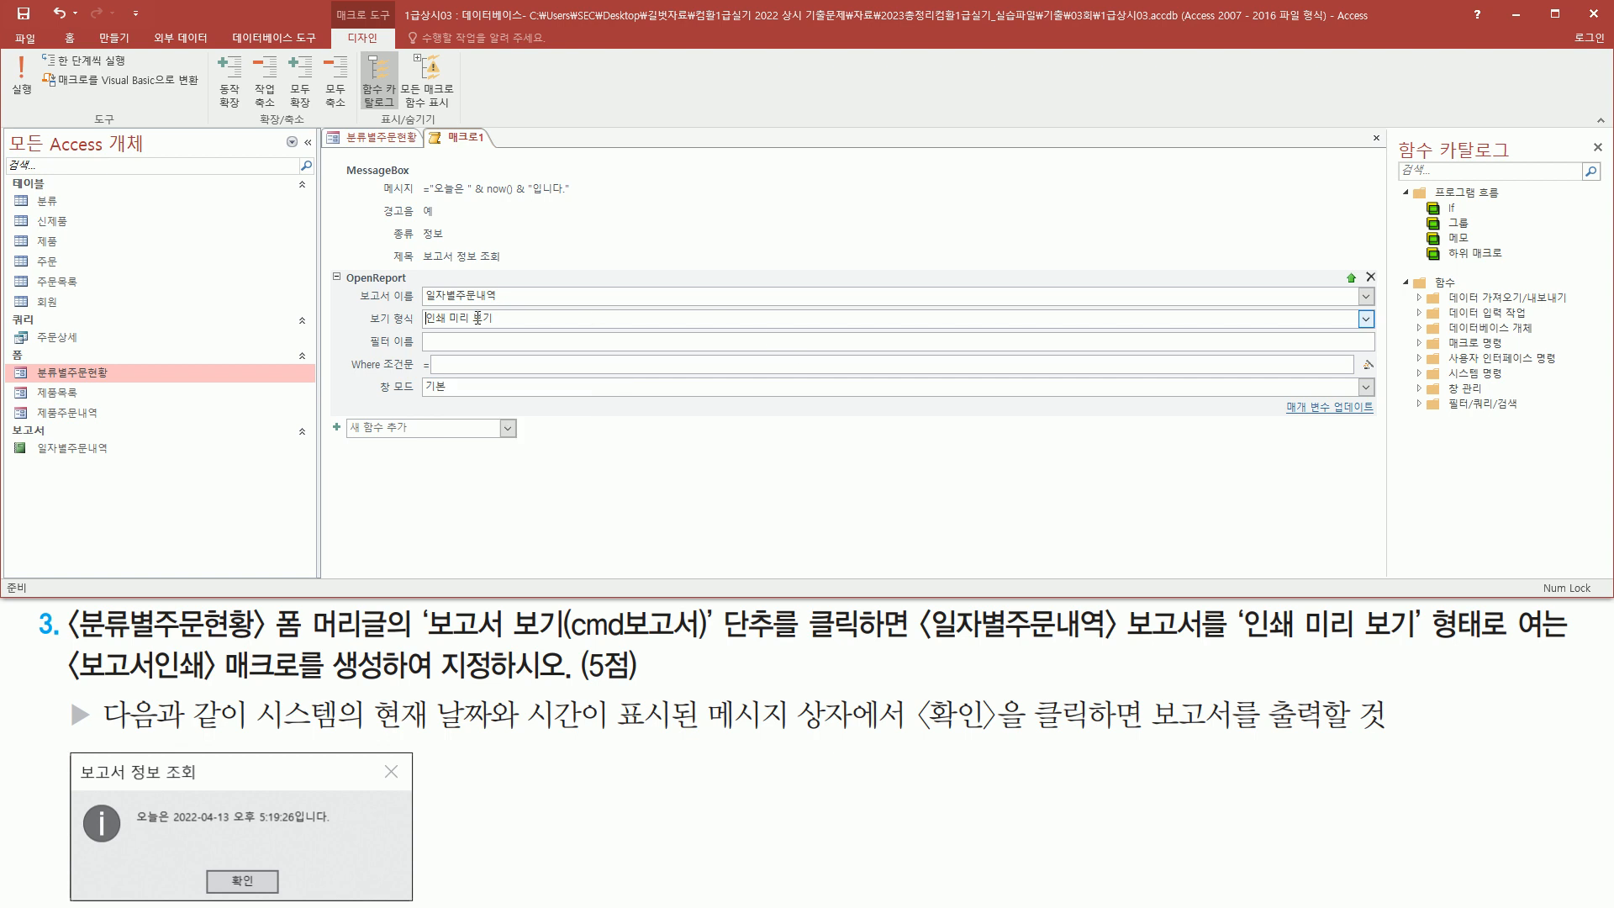
left_click_drag(354, 288, 522, 336)
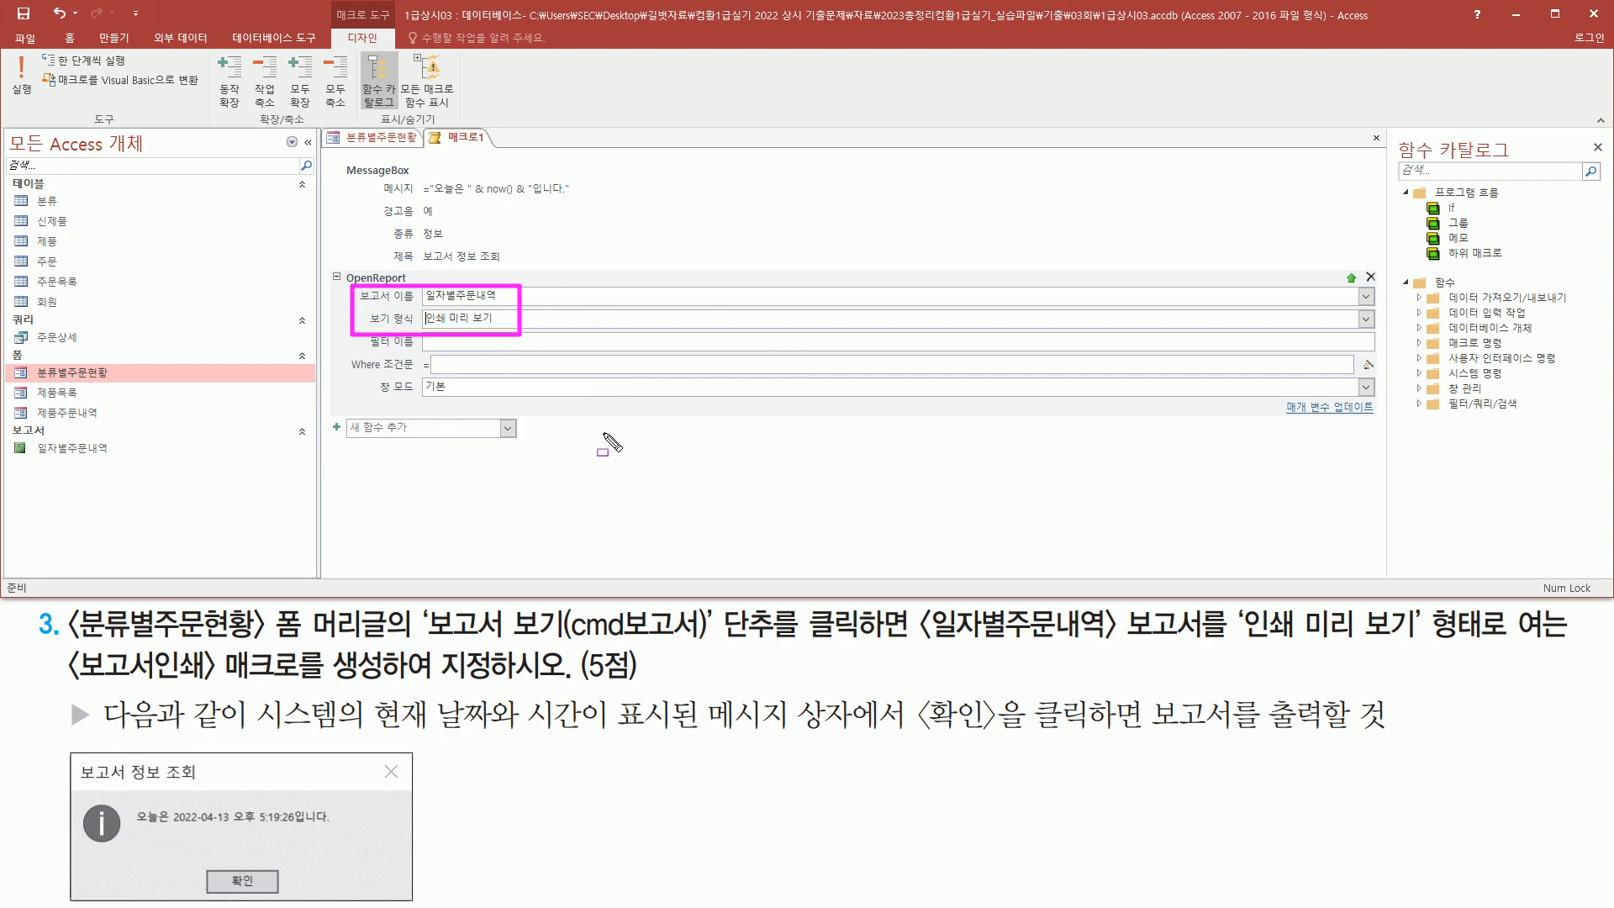
key("Escape")
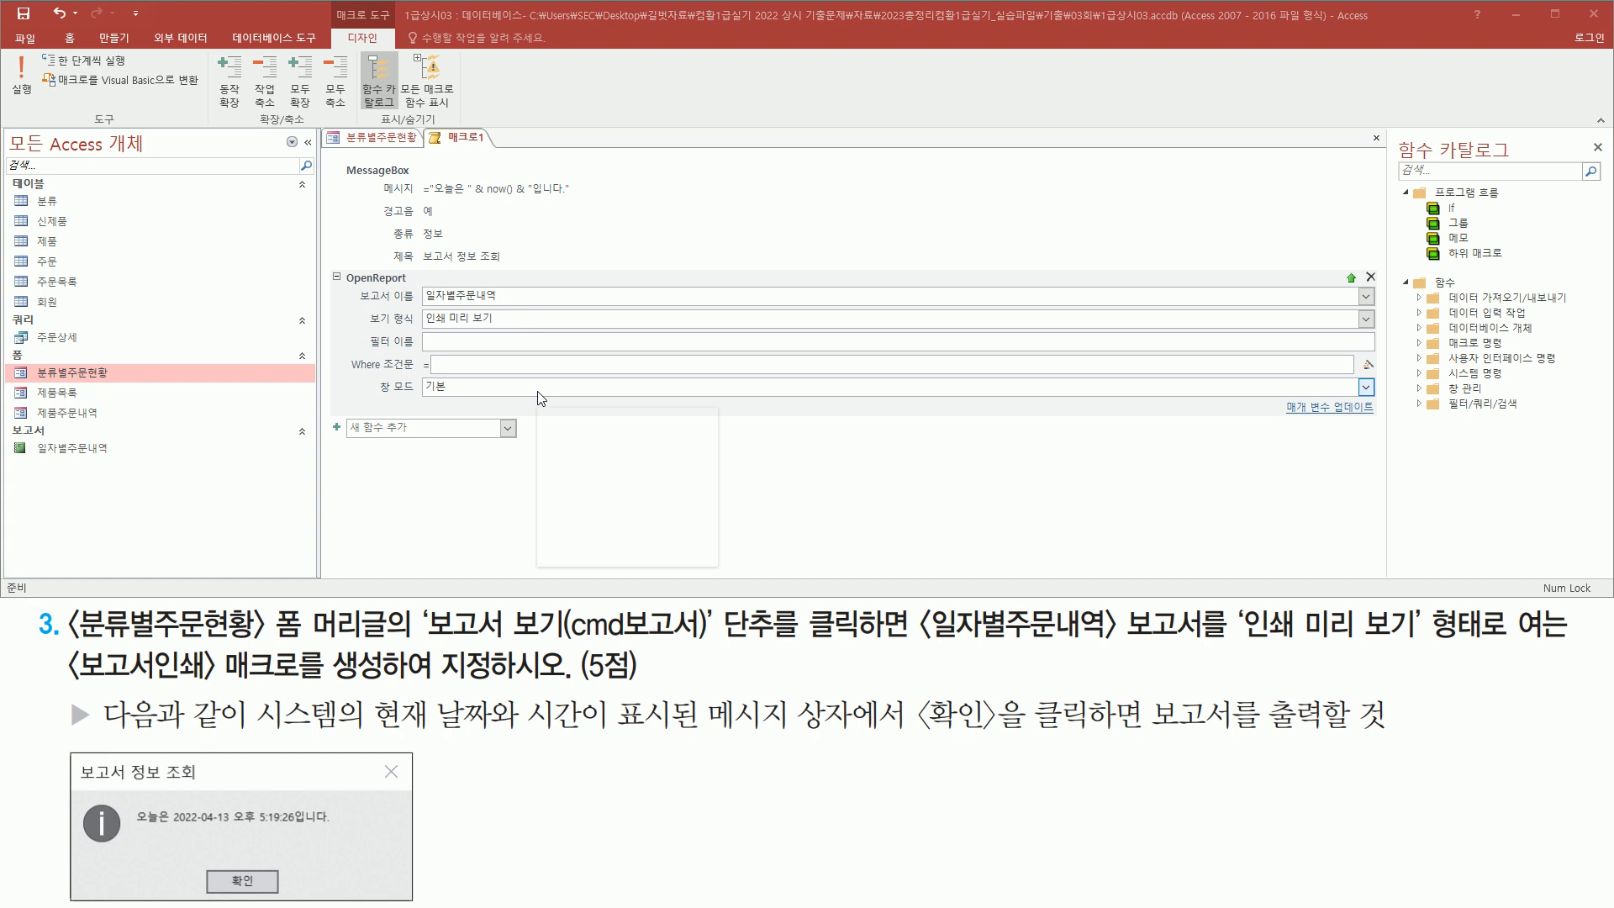
left_click(751, 486)
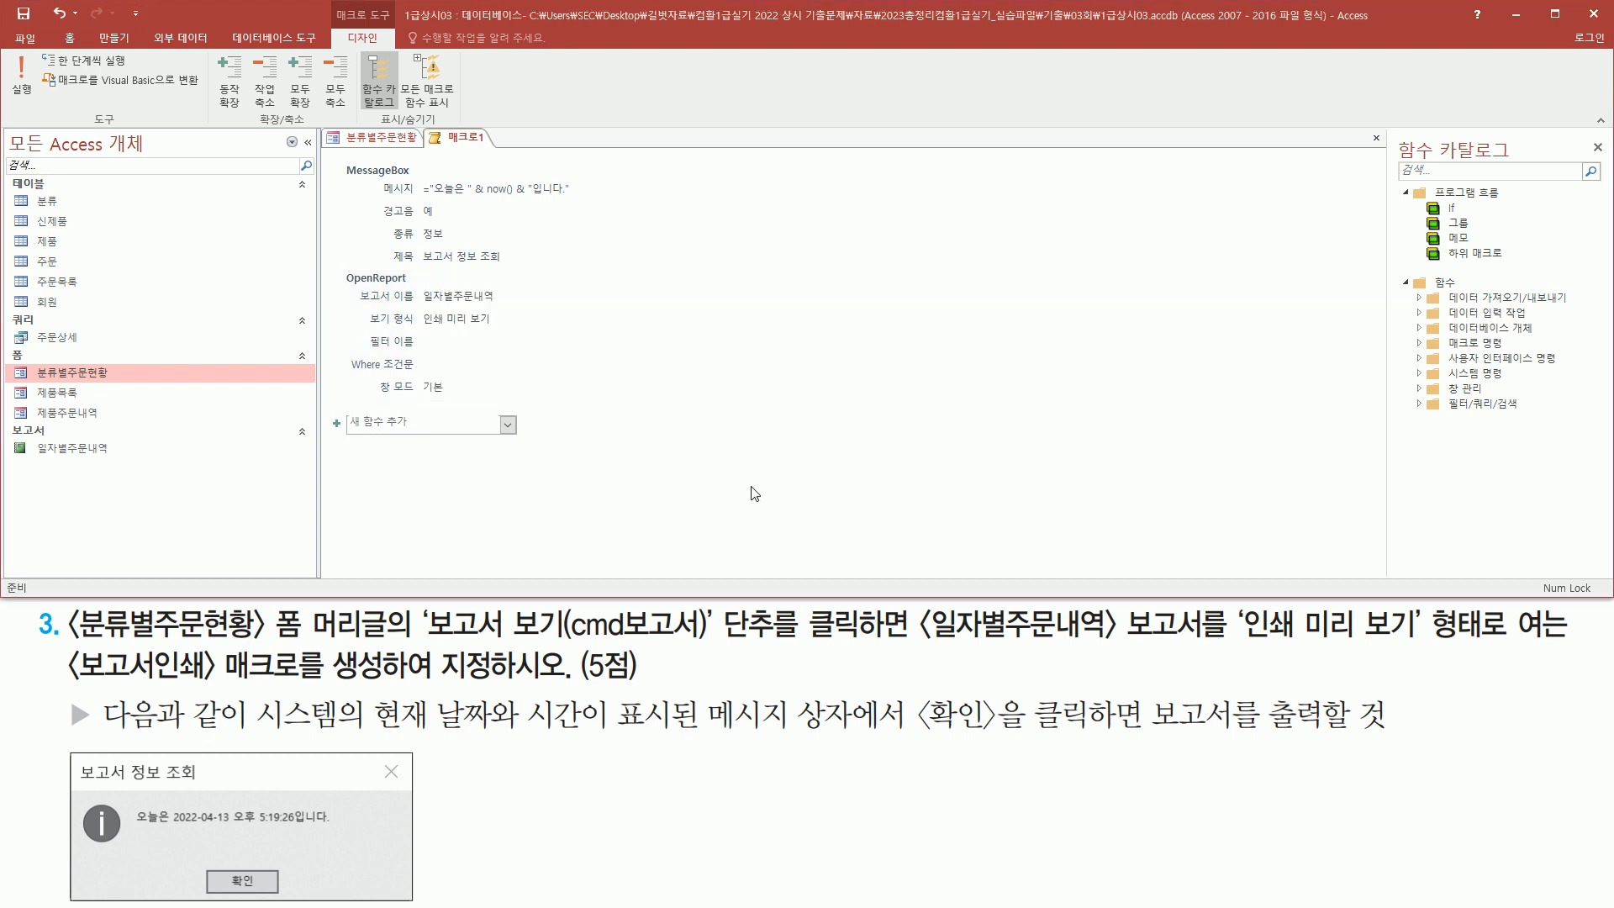
Close the macro and save it under the name 보고서인쇄
left_click(1376, 137)
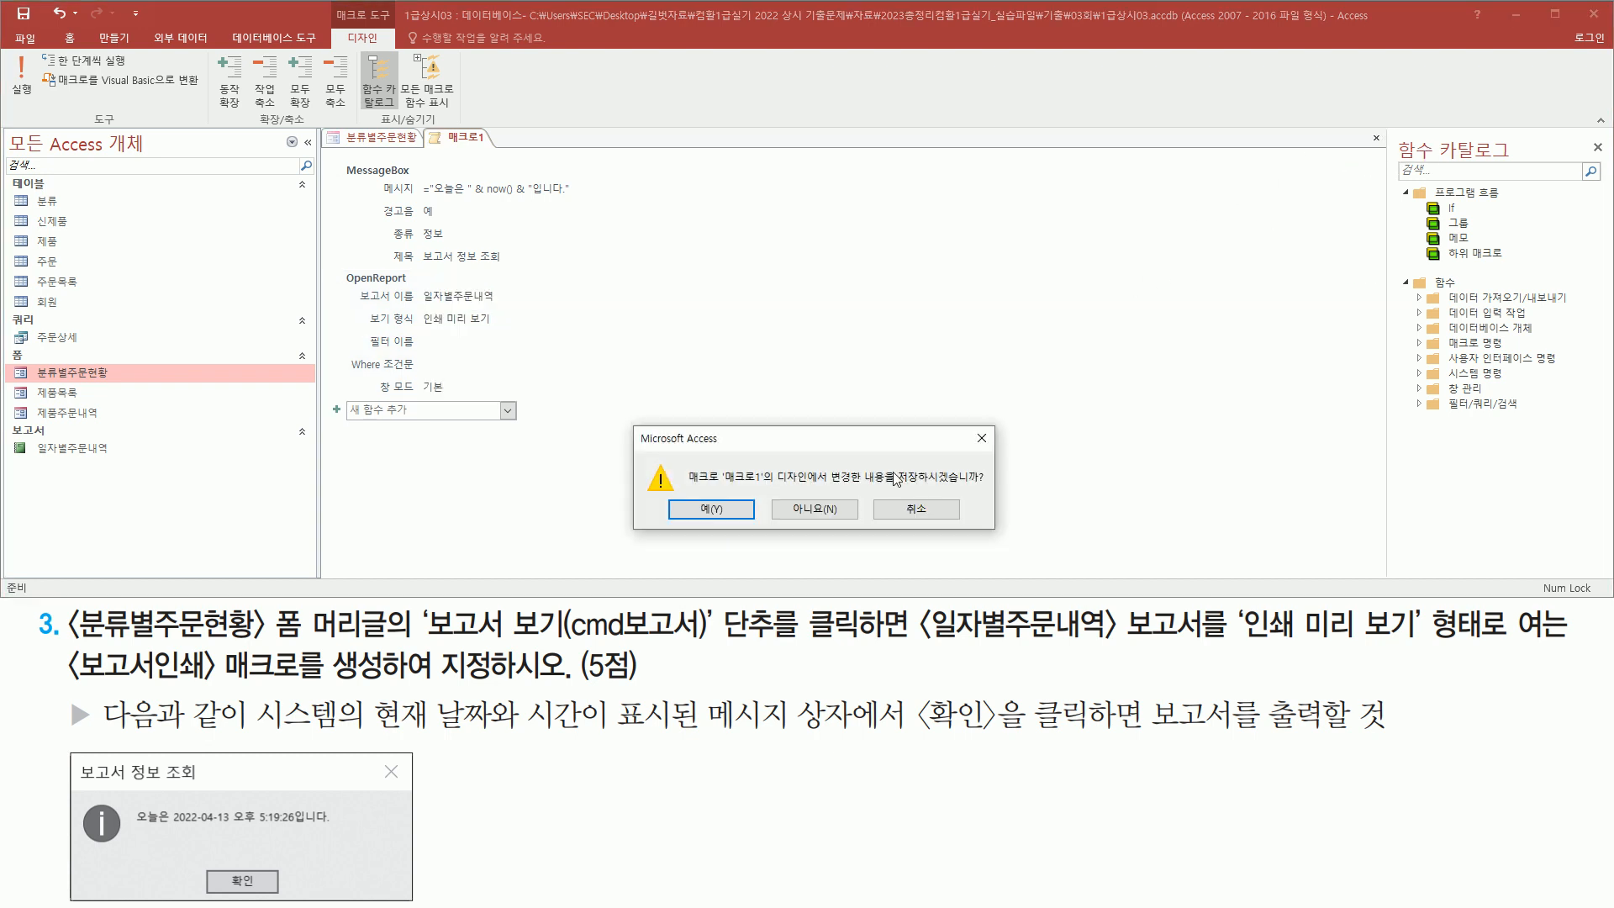
left_click(734, 511)
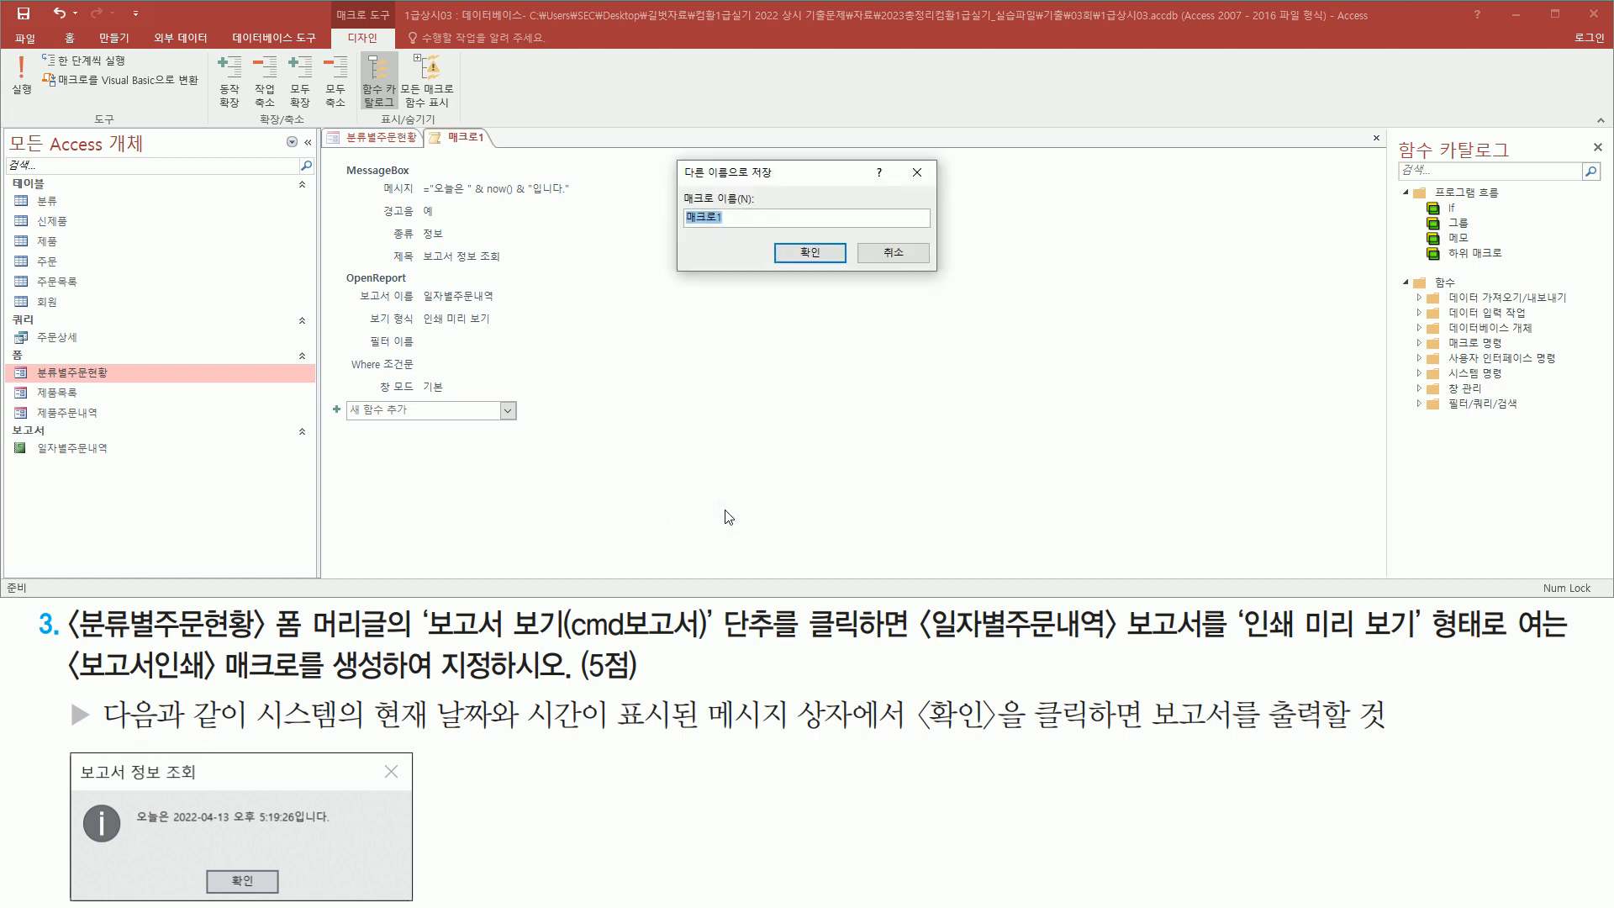
mouse_move(61, 646)
left_mouse_down()
mouse_move(88, 673)
mouse_move(396, 689)
left_mouse_up()
type("ㅂ")
left_click(805, 252)
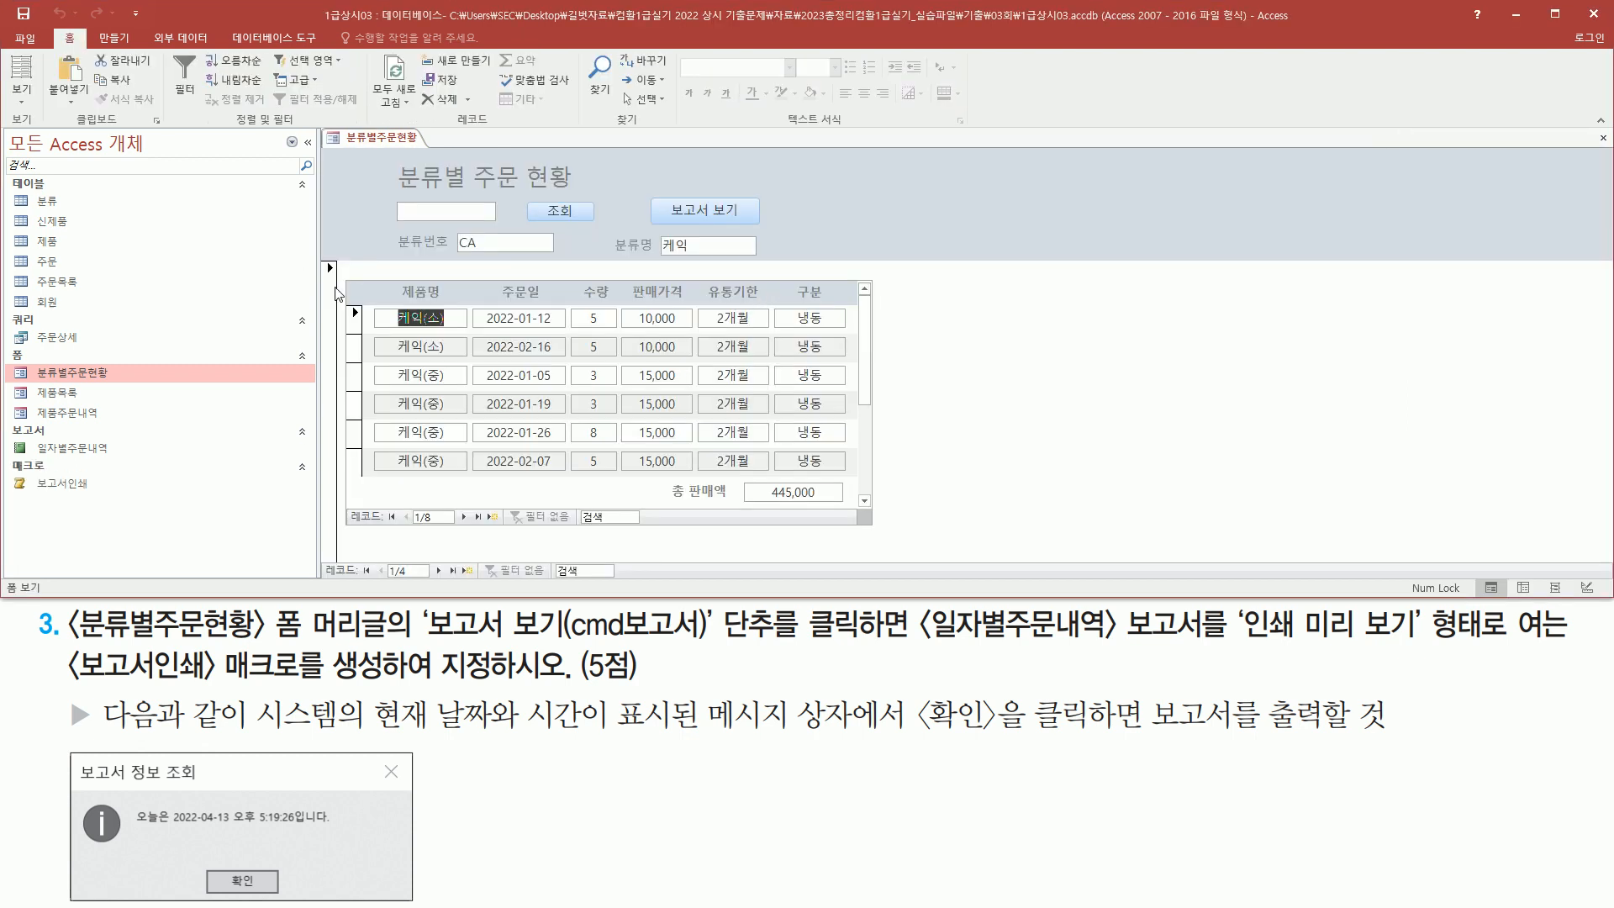
mouse_move(10, 459)
left_mouse_down()
mouse_move(34, 487)
mouse_move(111, 502)
left_mouse_up()
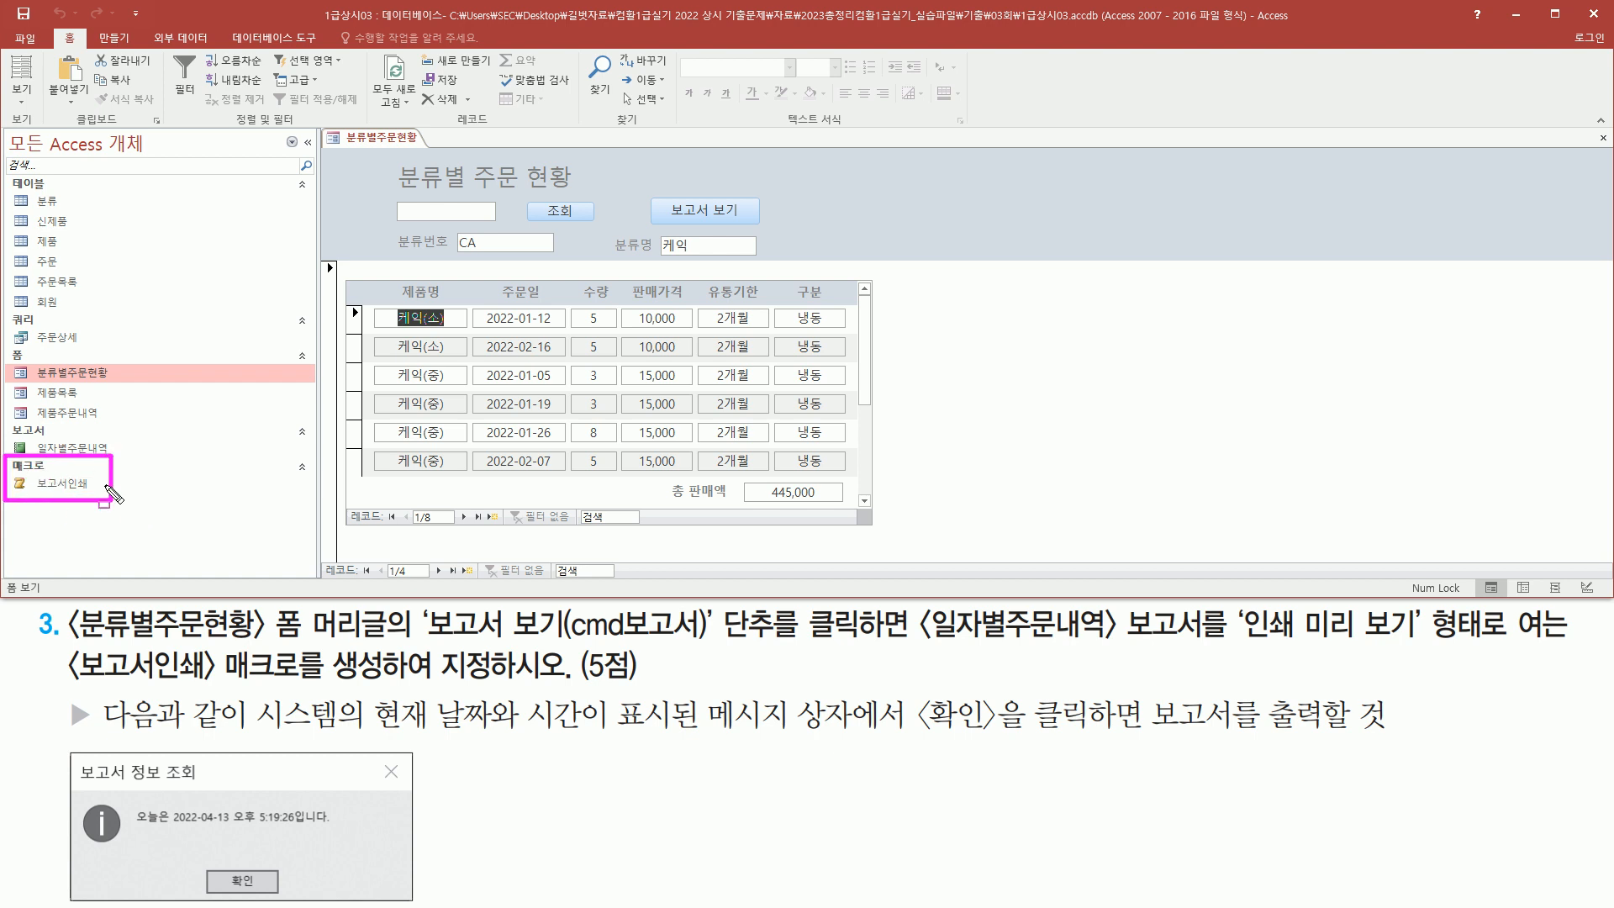
left_click_drag(35, 495, 99, 495)
left_click_drag(650, 192, 767, 234)
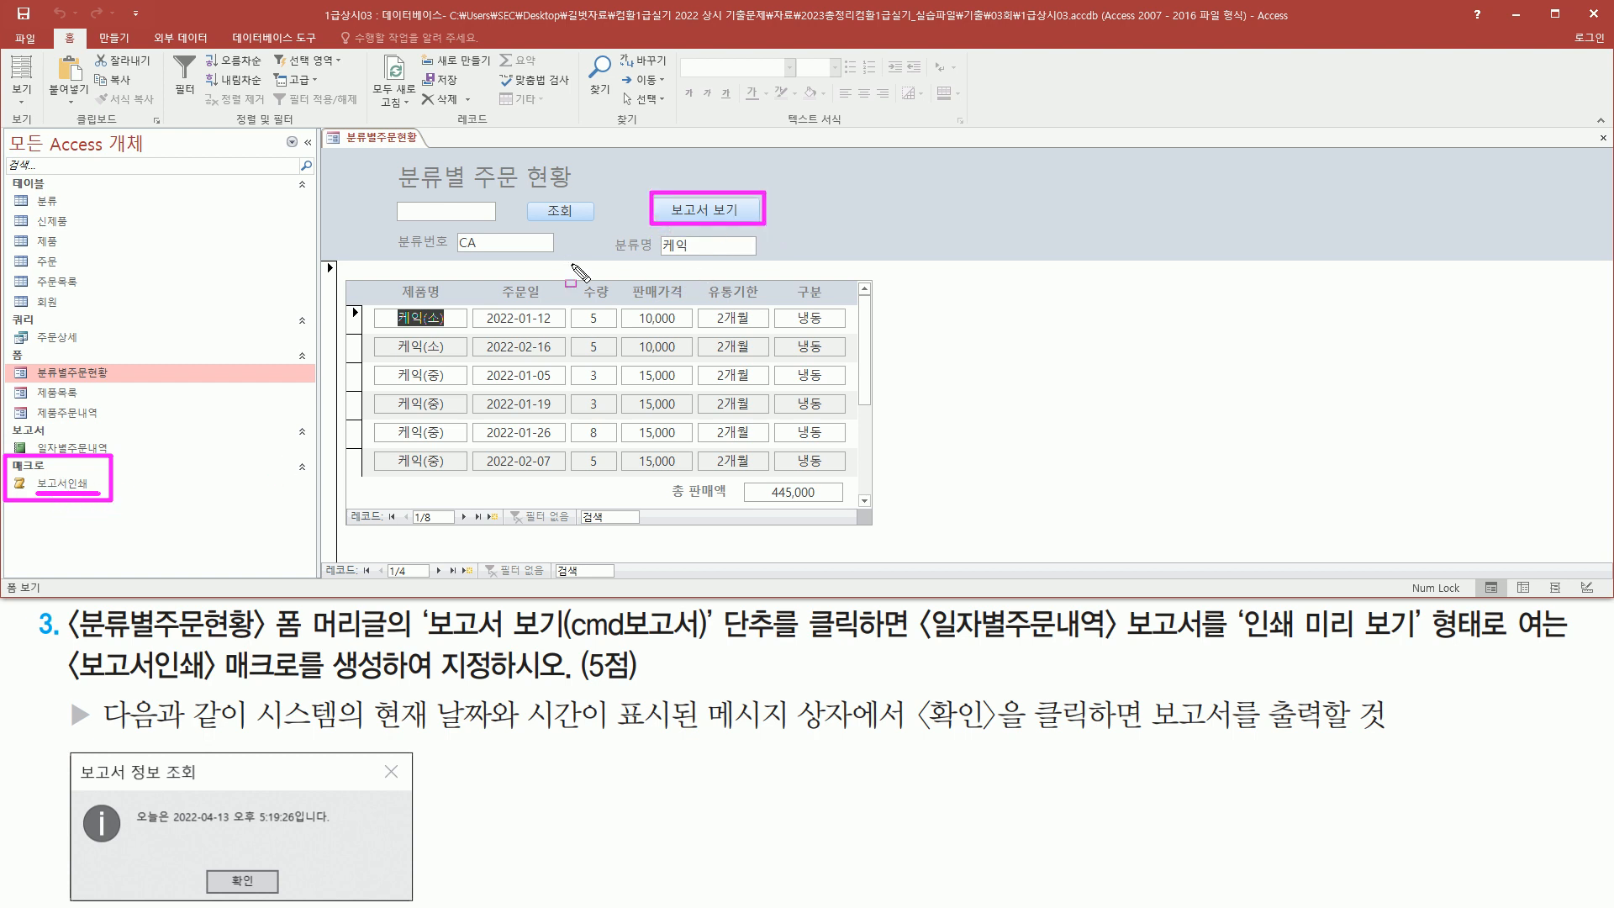
key("Escape")
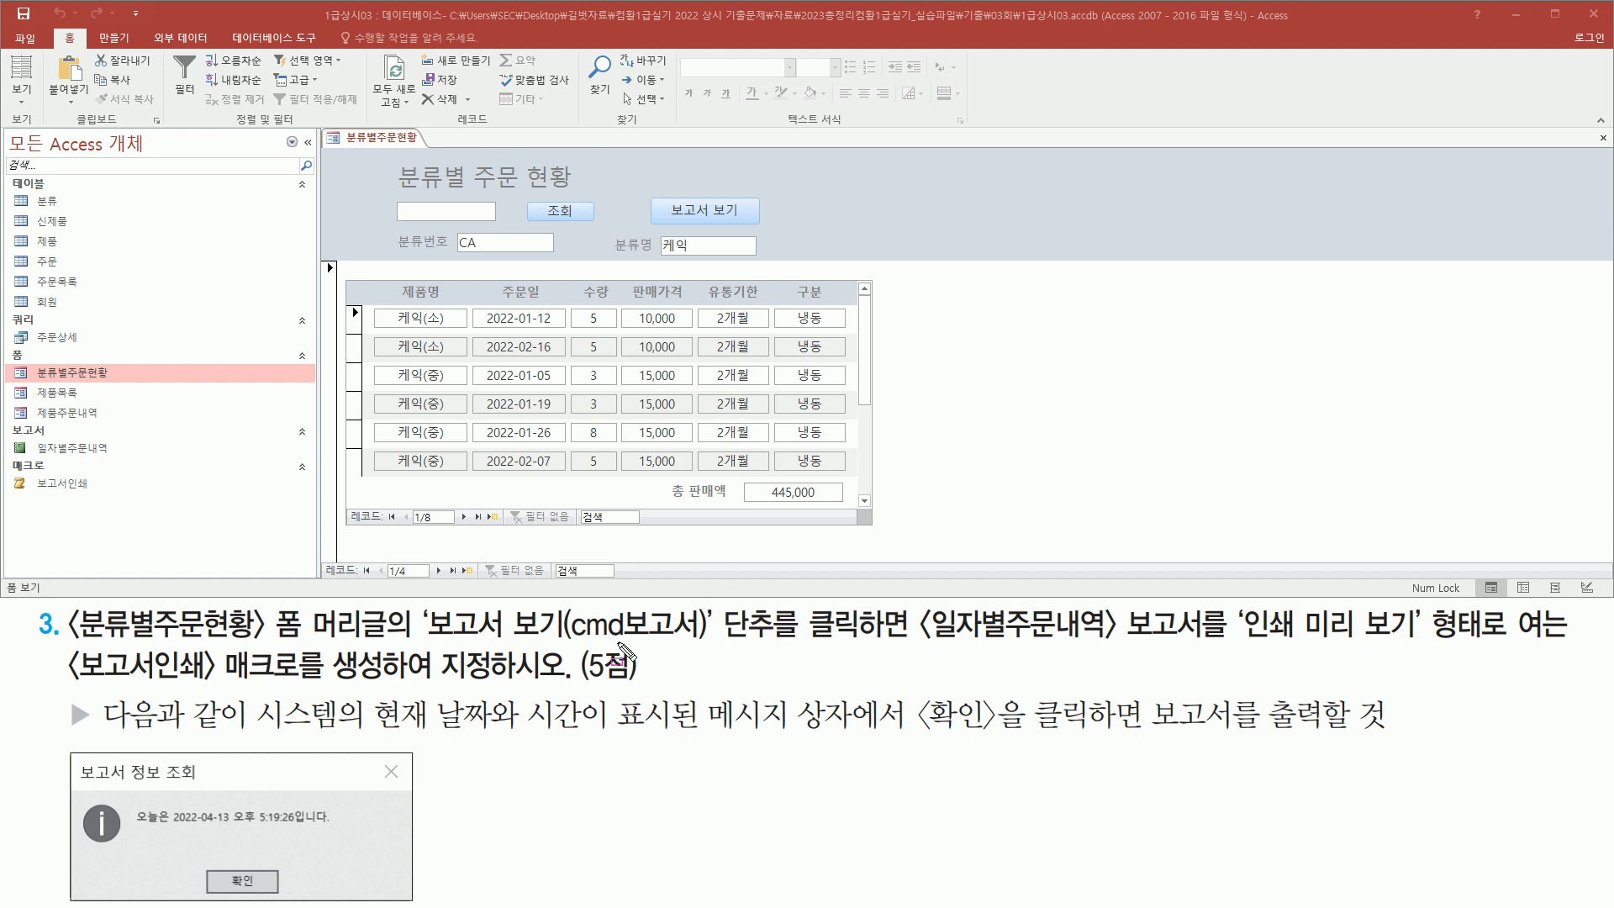
left_click_drag(666, 186, 763, 232)
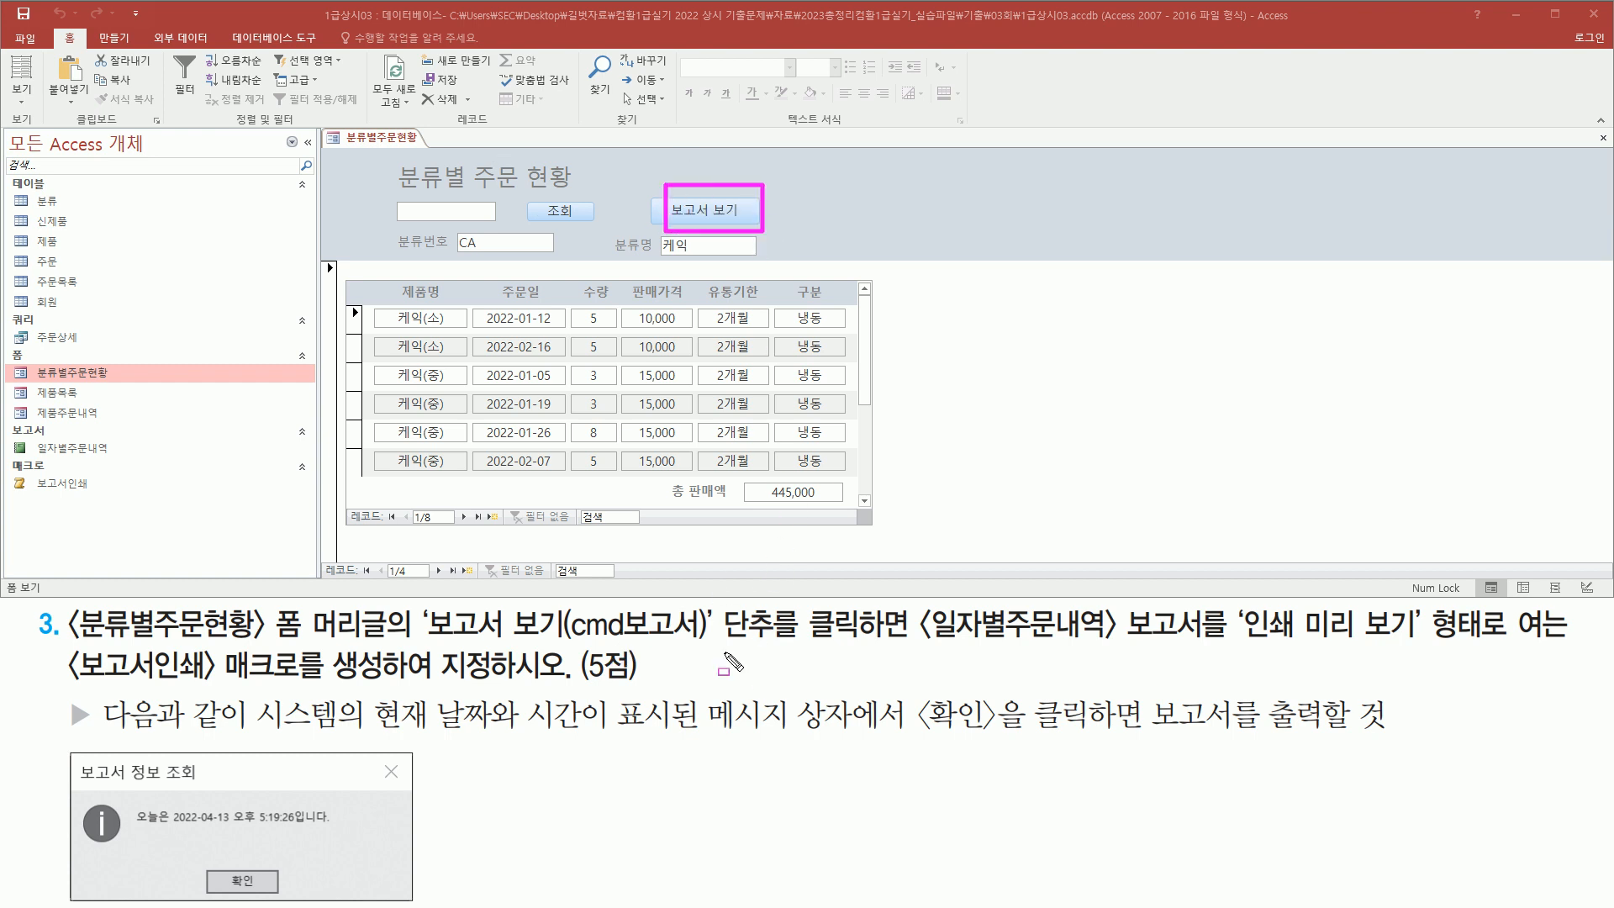
left_click_drag(707, 647, 914, 647)
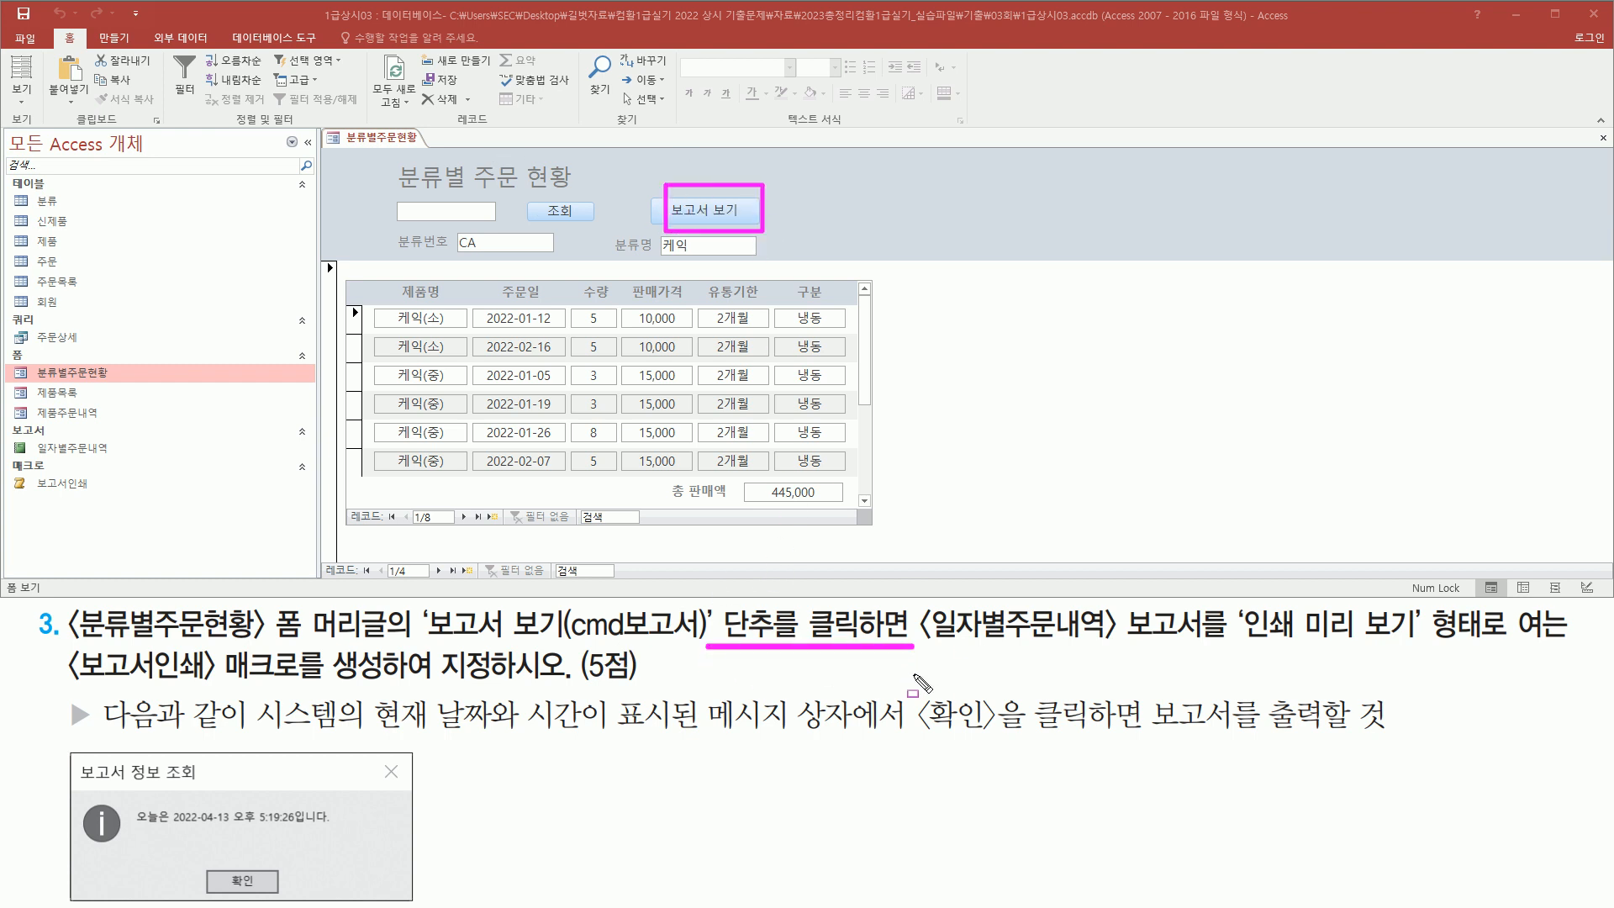
key("Escape")
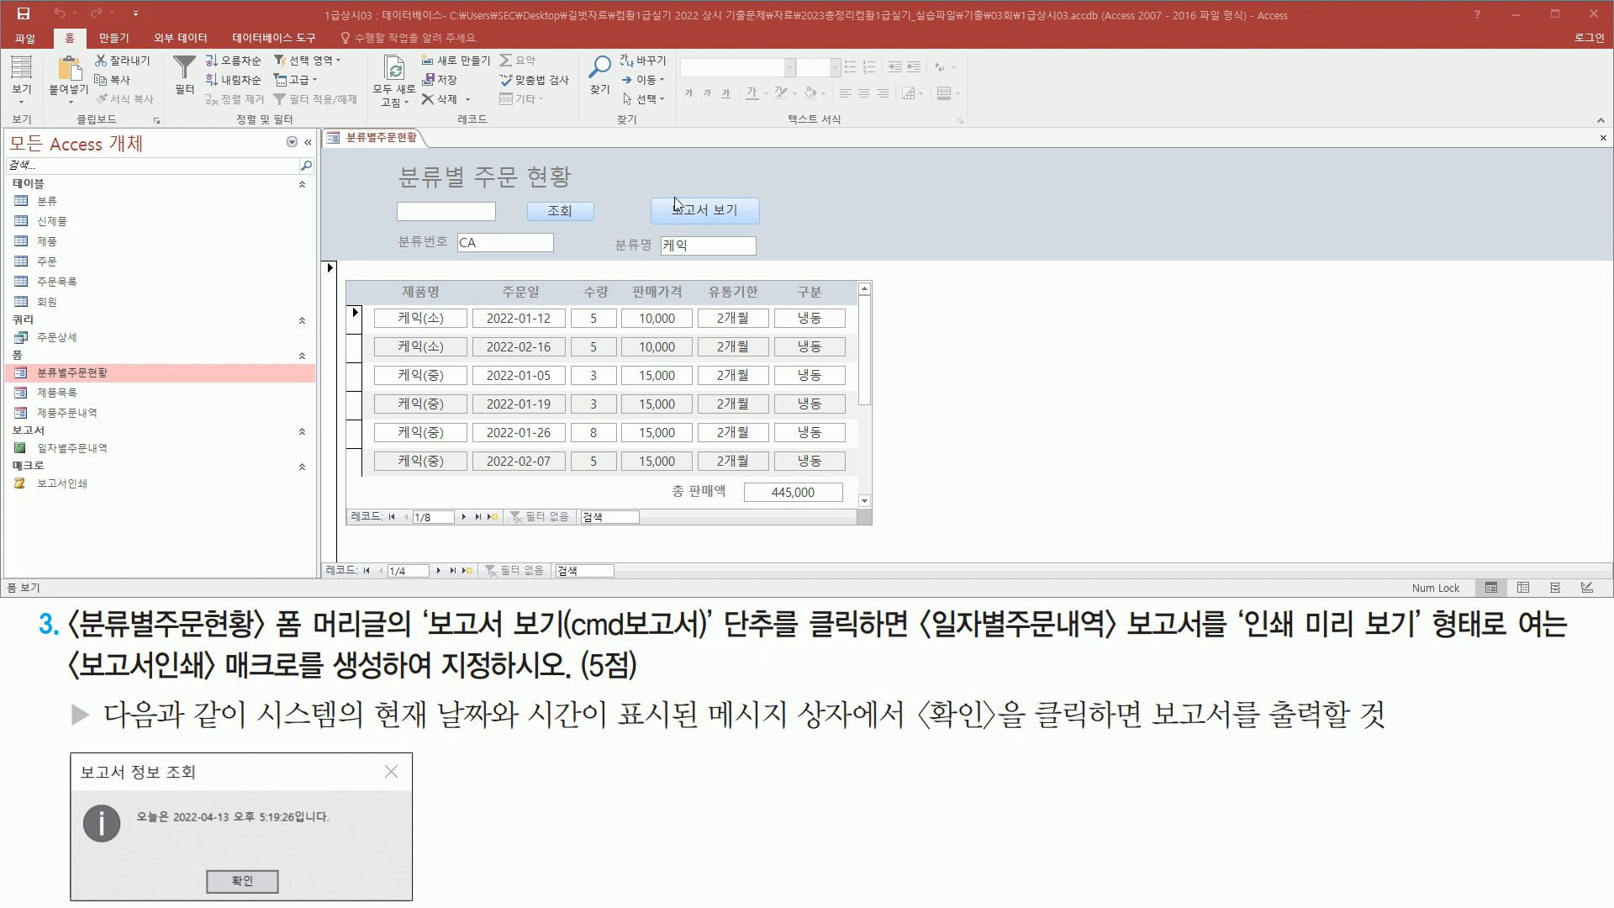
In the 분류별주문현황 form's Design view, set the cmd보고서 button's On Click event to the 보고서인쇄 macro
right_click(378, 138)
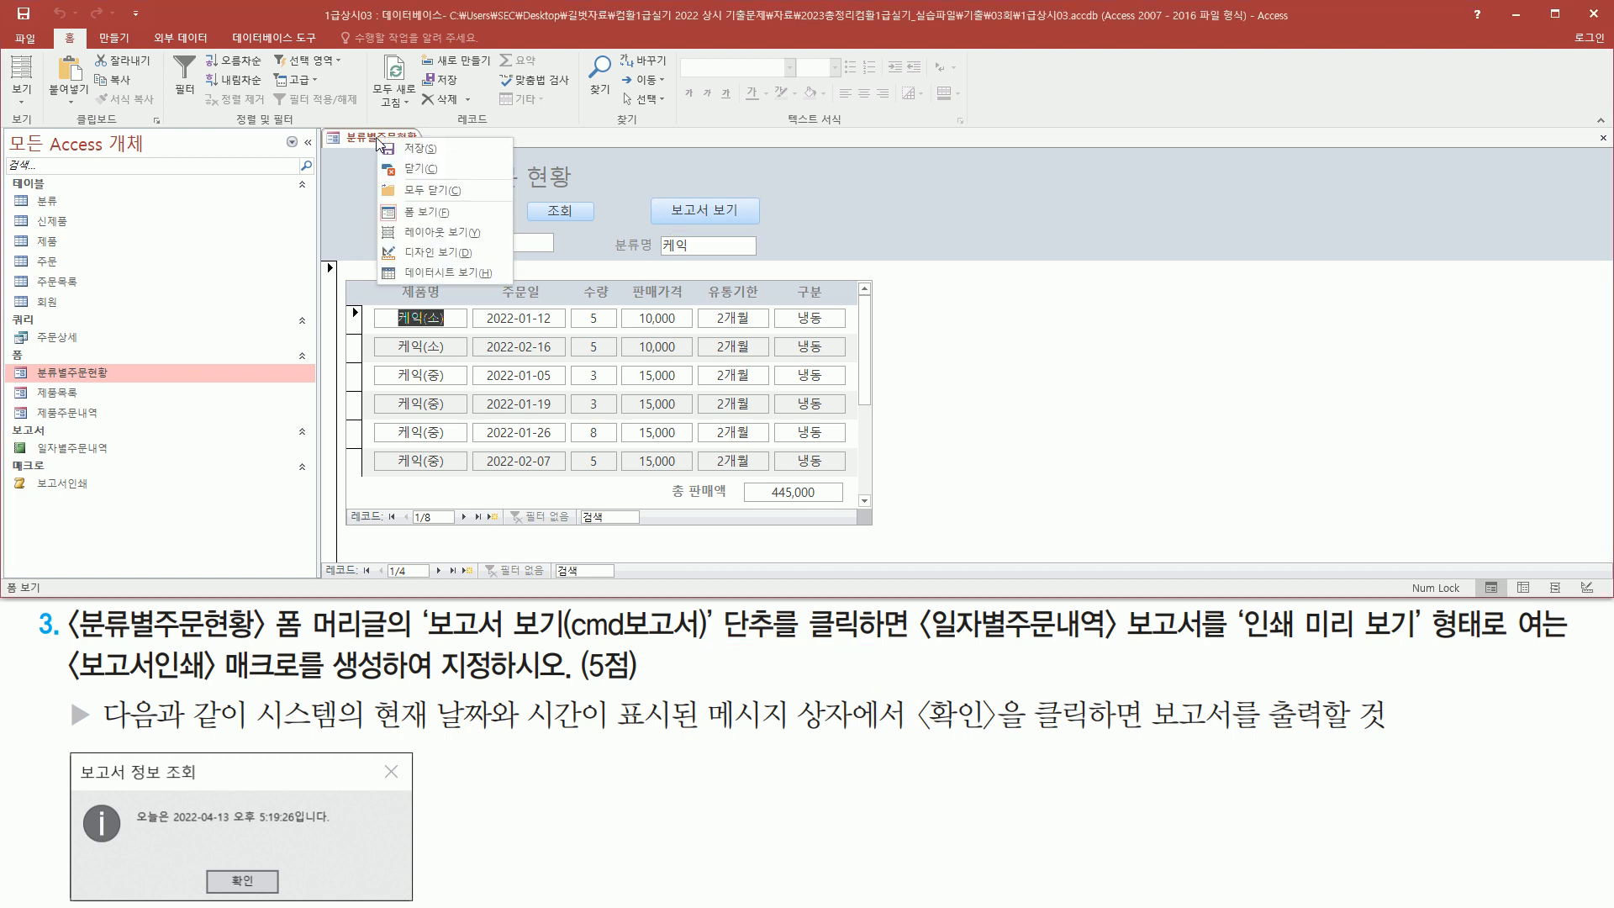
left_click(417, 259)
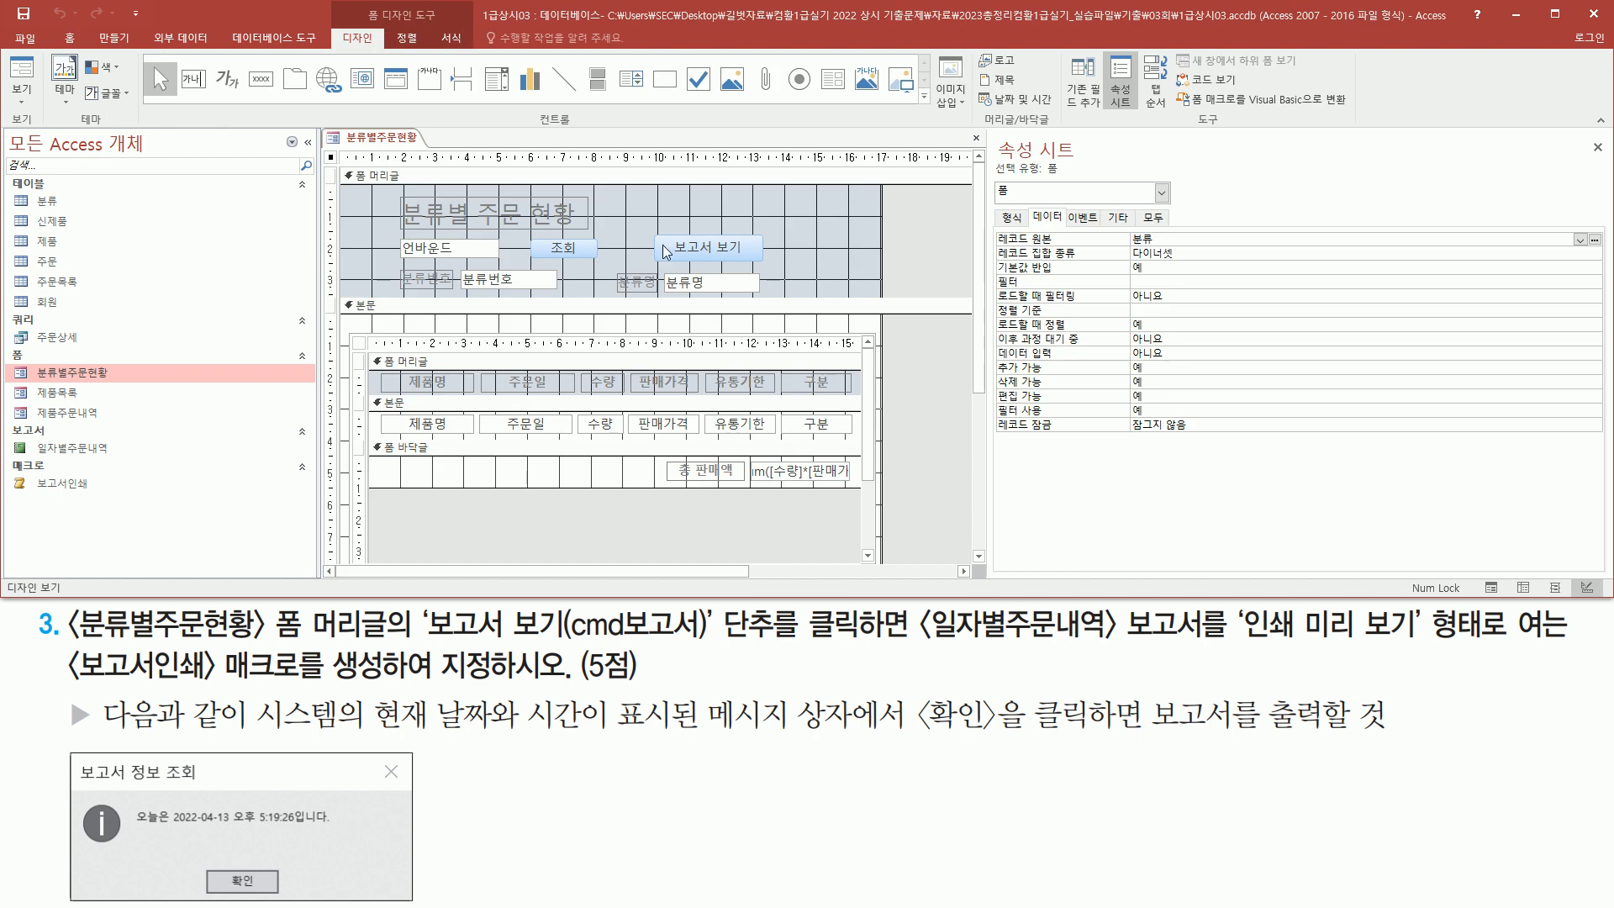
left_click(705, 255)
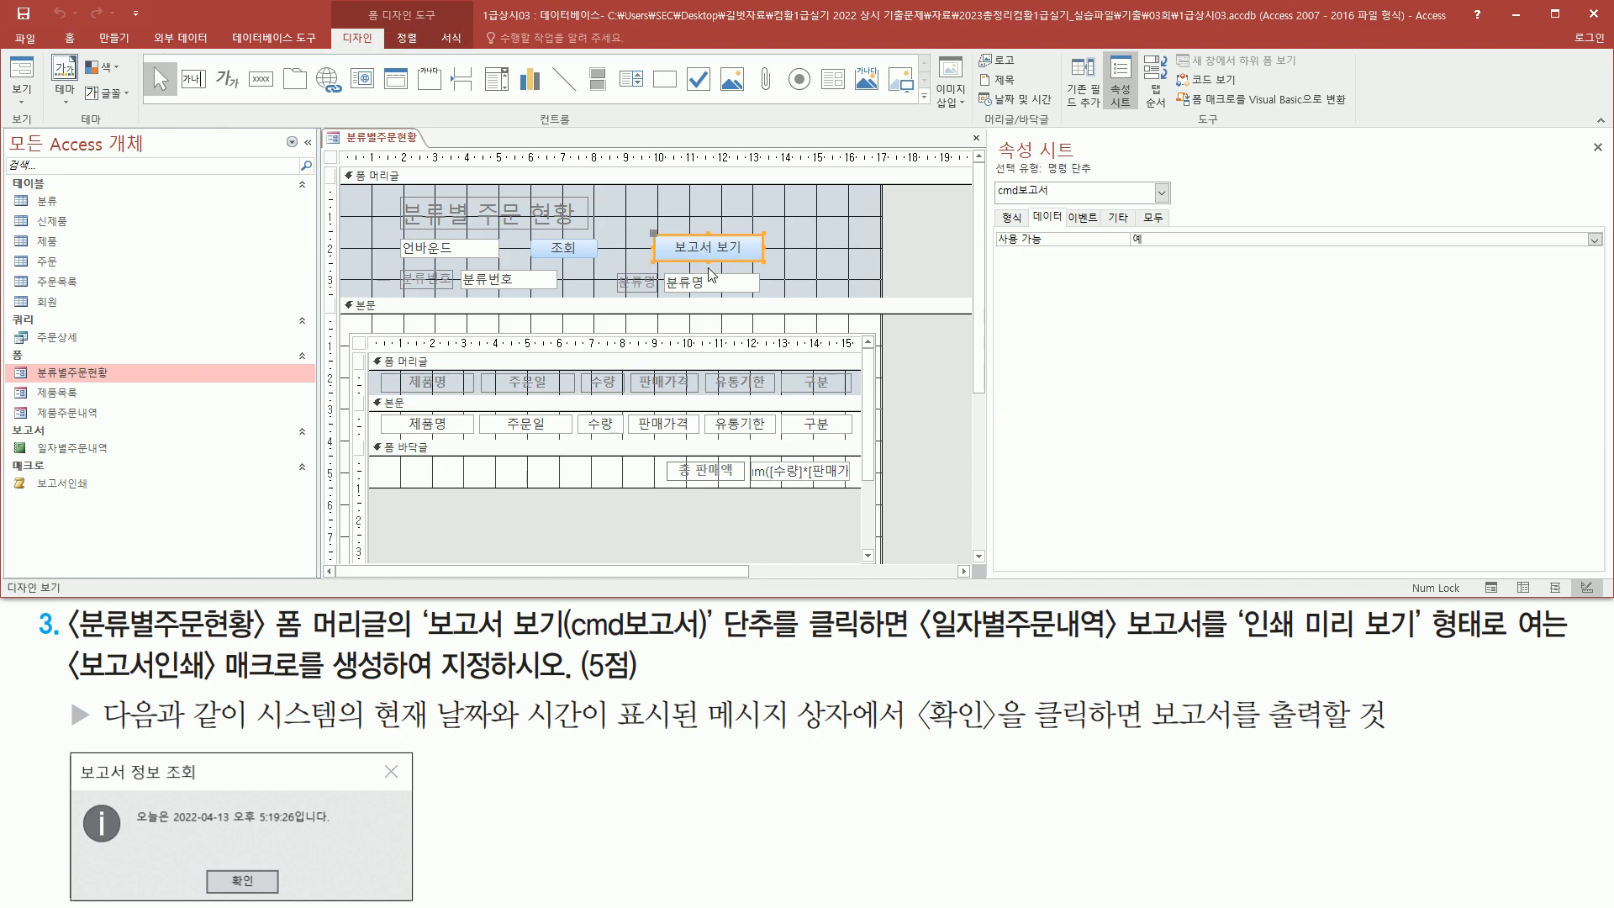
left_click(1084, 220)
left_click_drag(991, 230, 1046, 251)
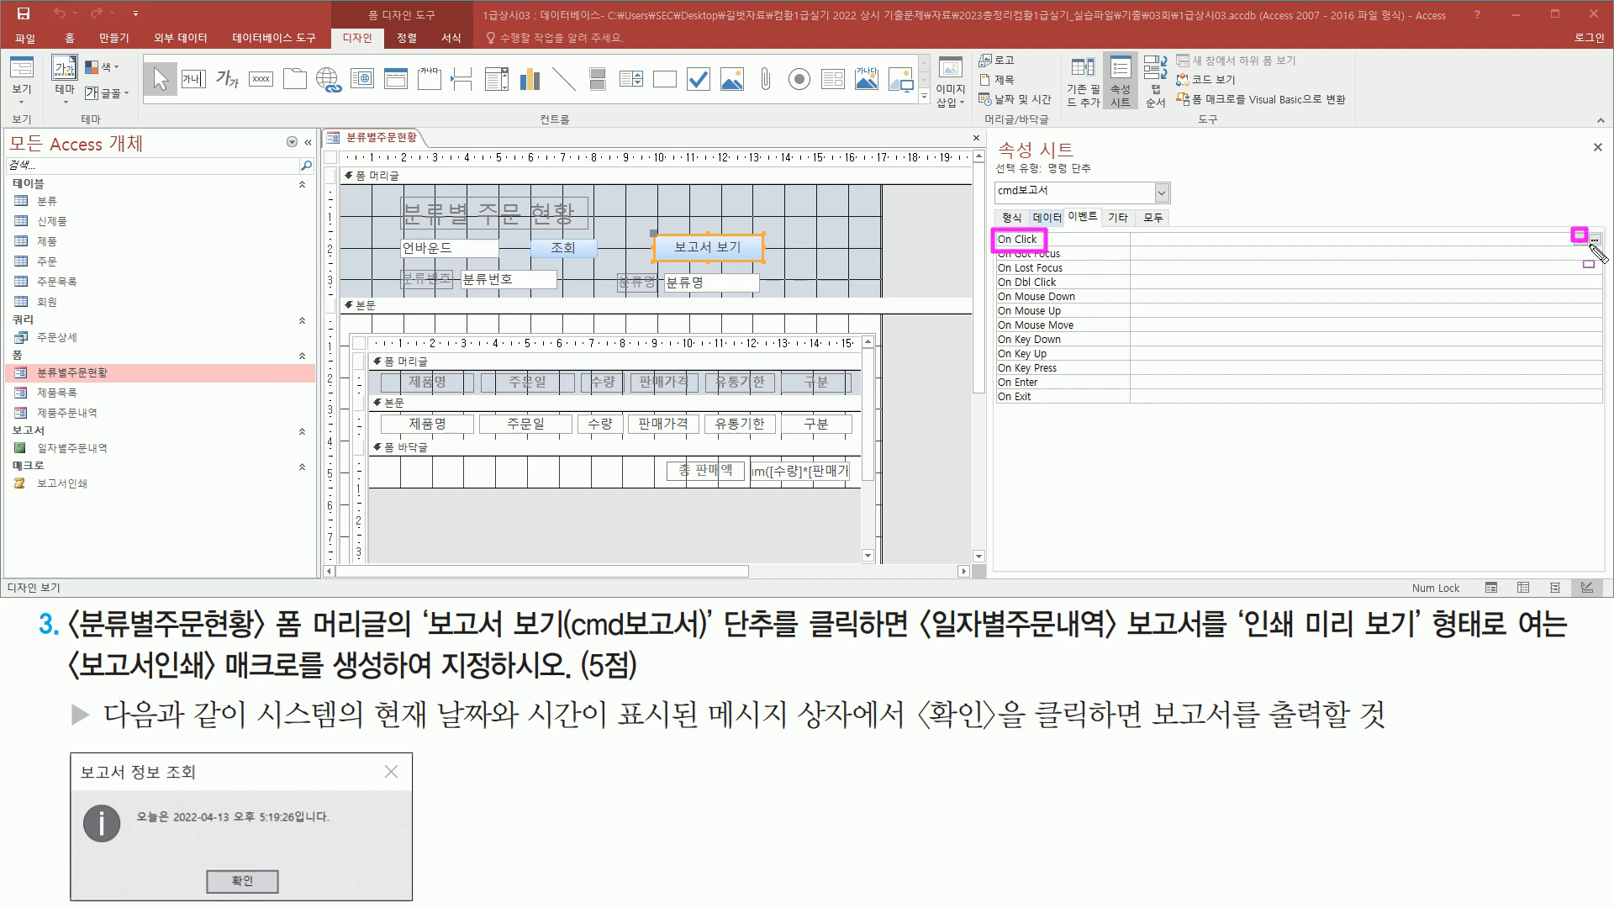
left_click(1581, 239)
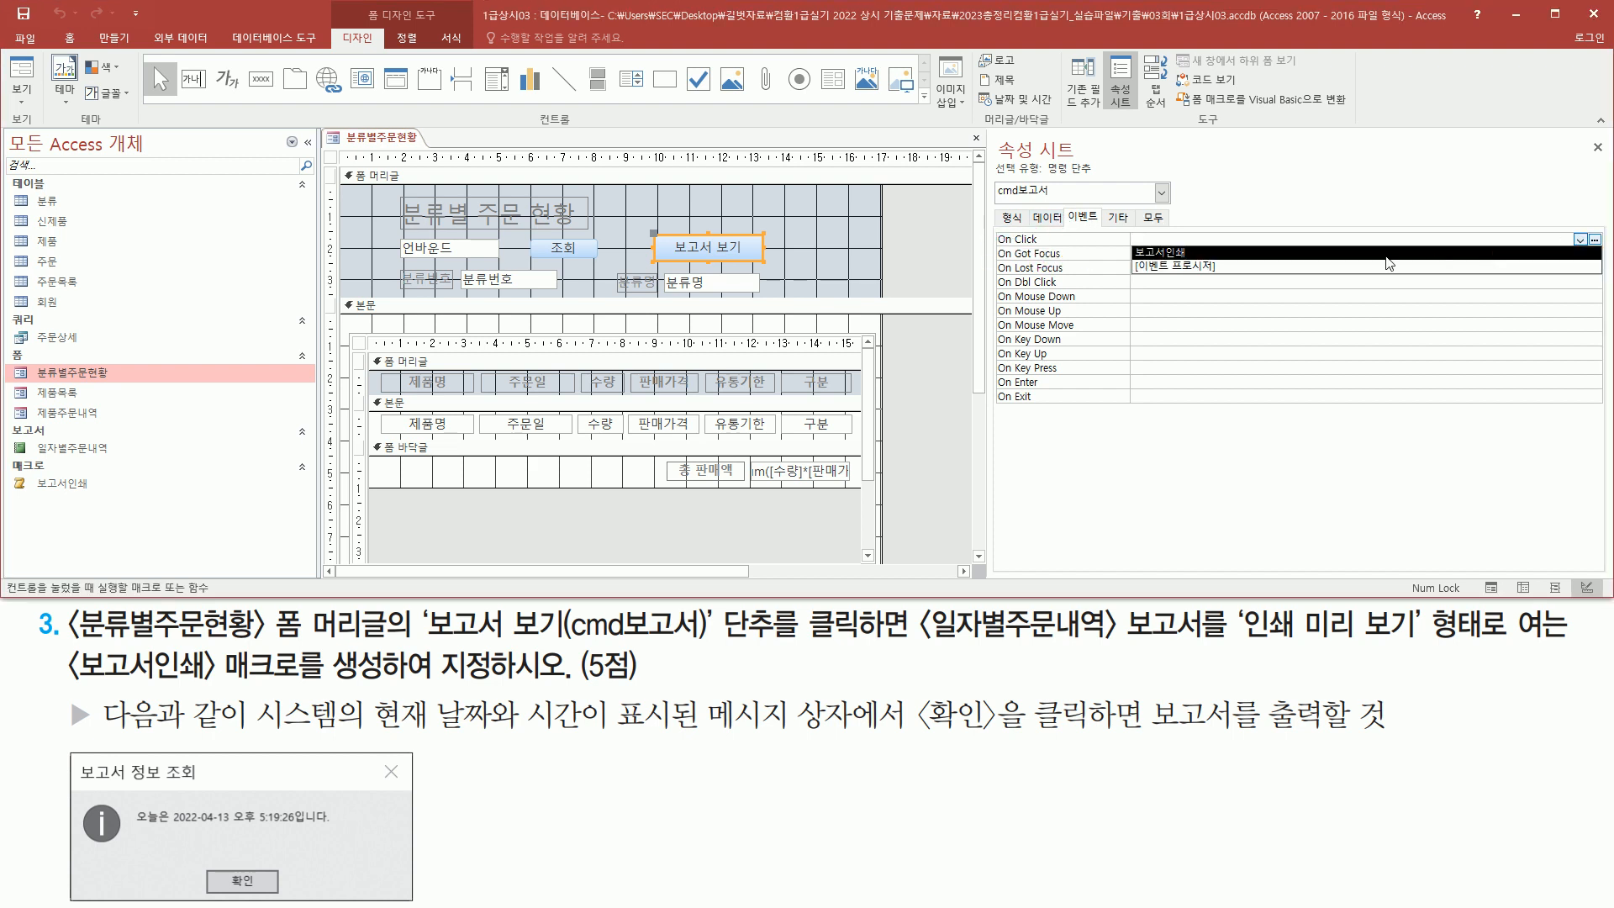
left_click(1387, 253)
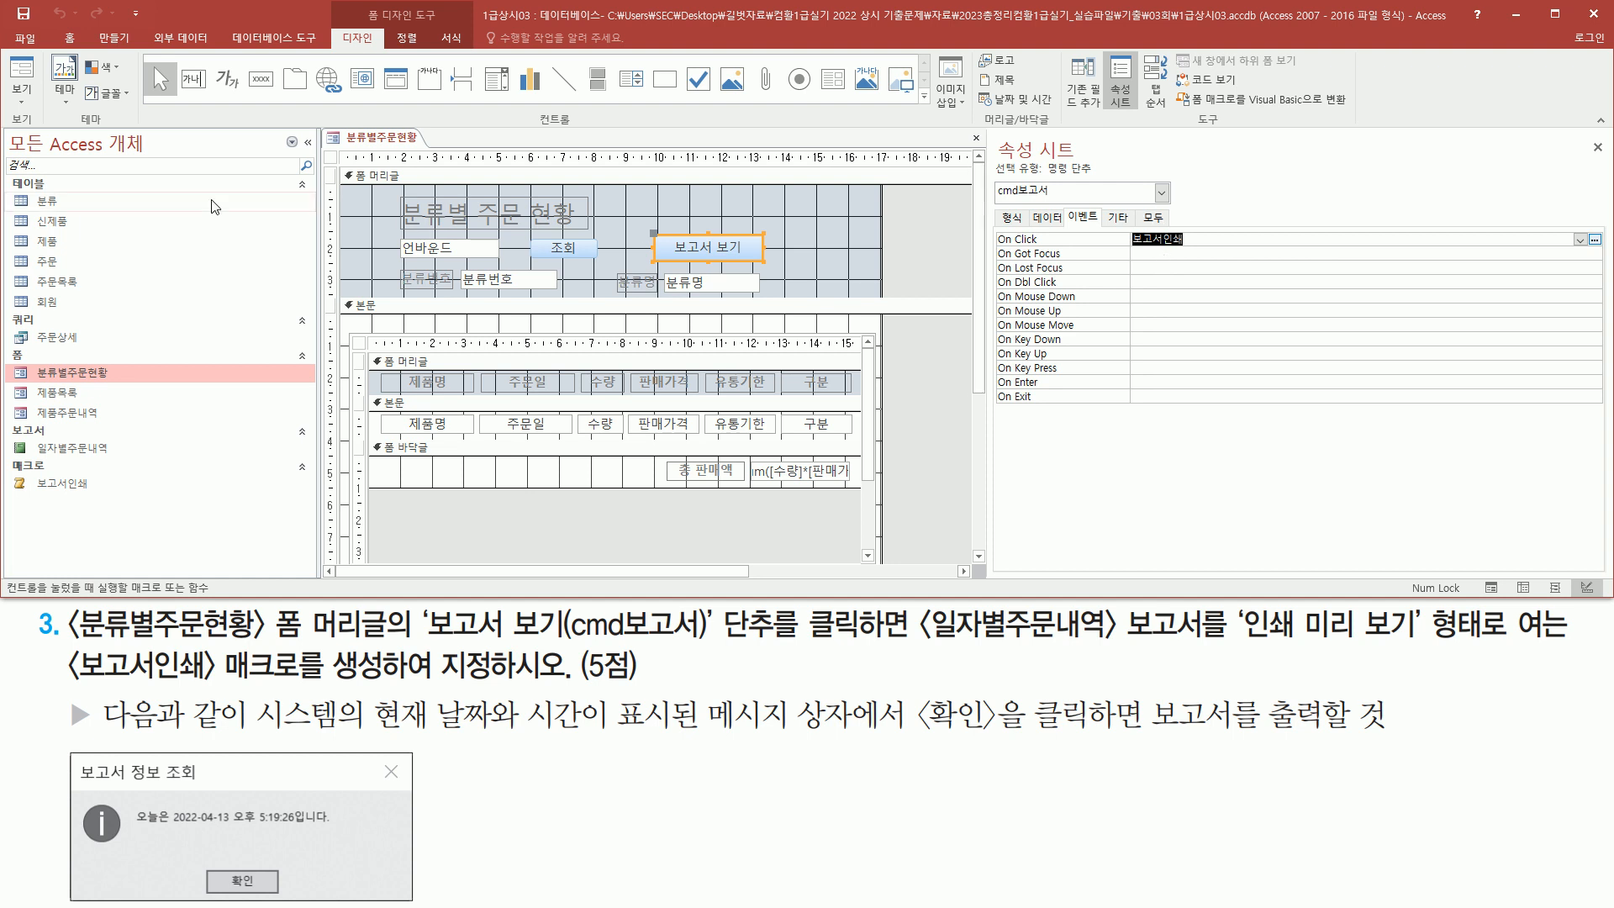
Switch to Form view, run the 보고서 보기 button, and acknowledge the date message box
left_click(24, 76)
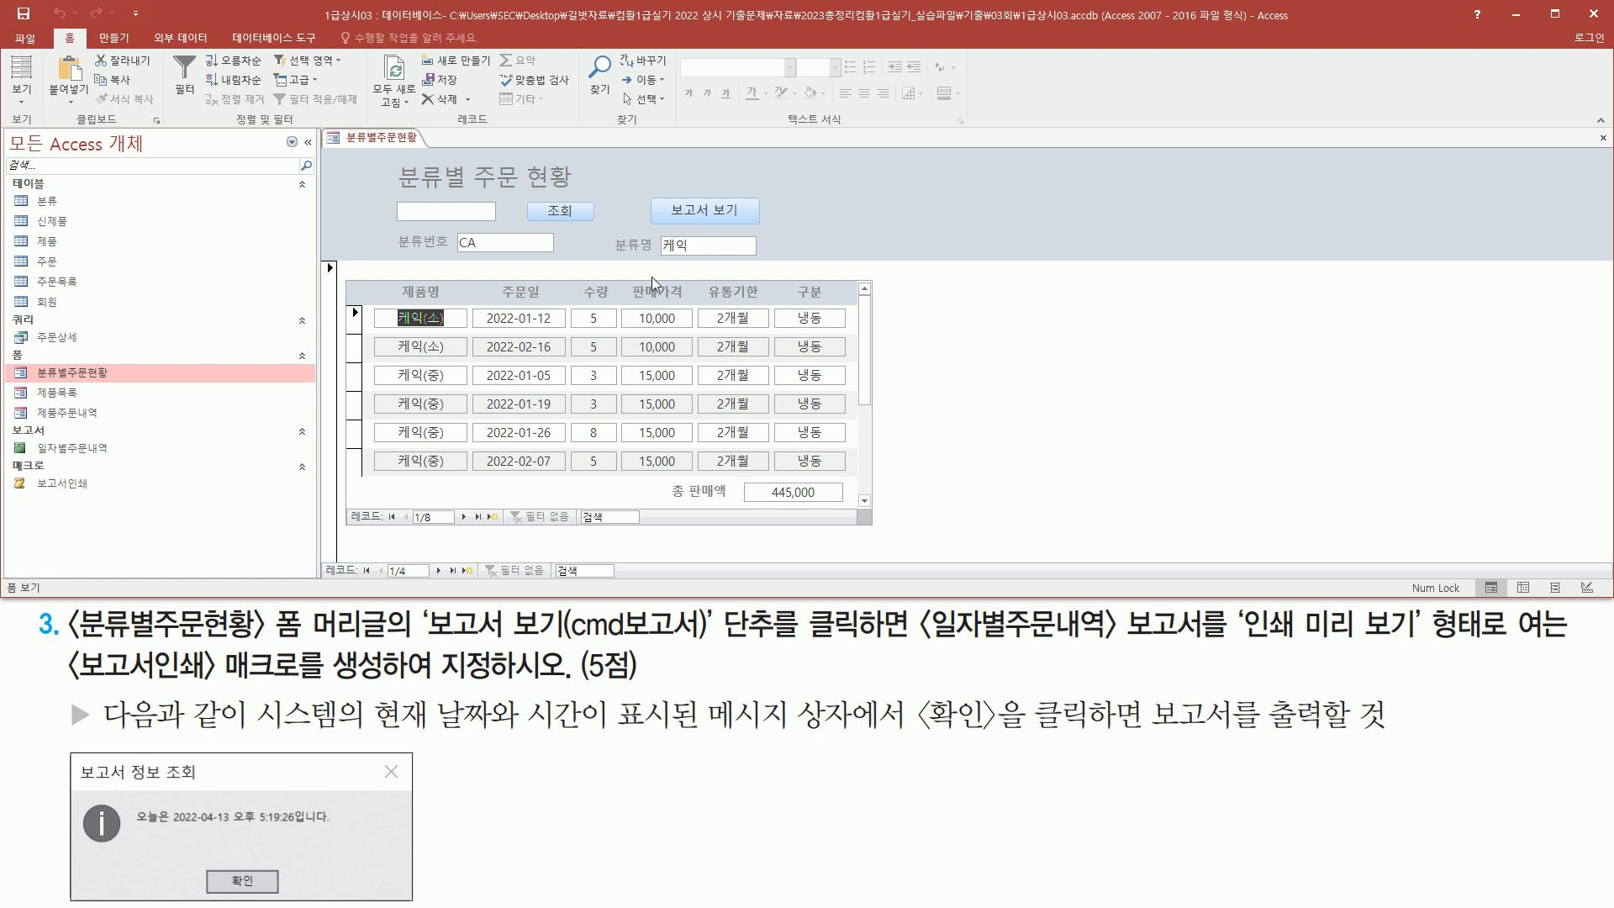
left_click(700, 214)
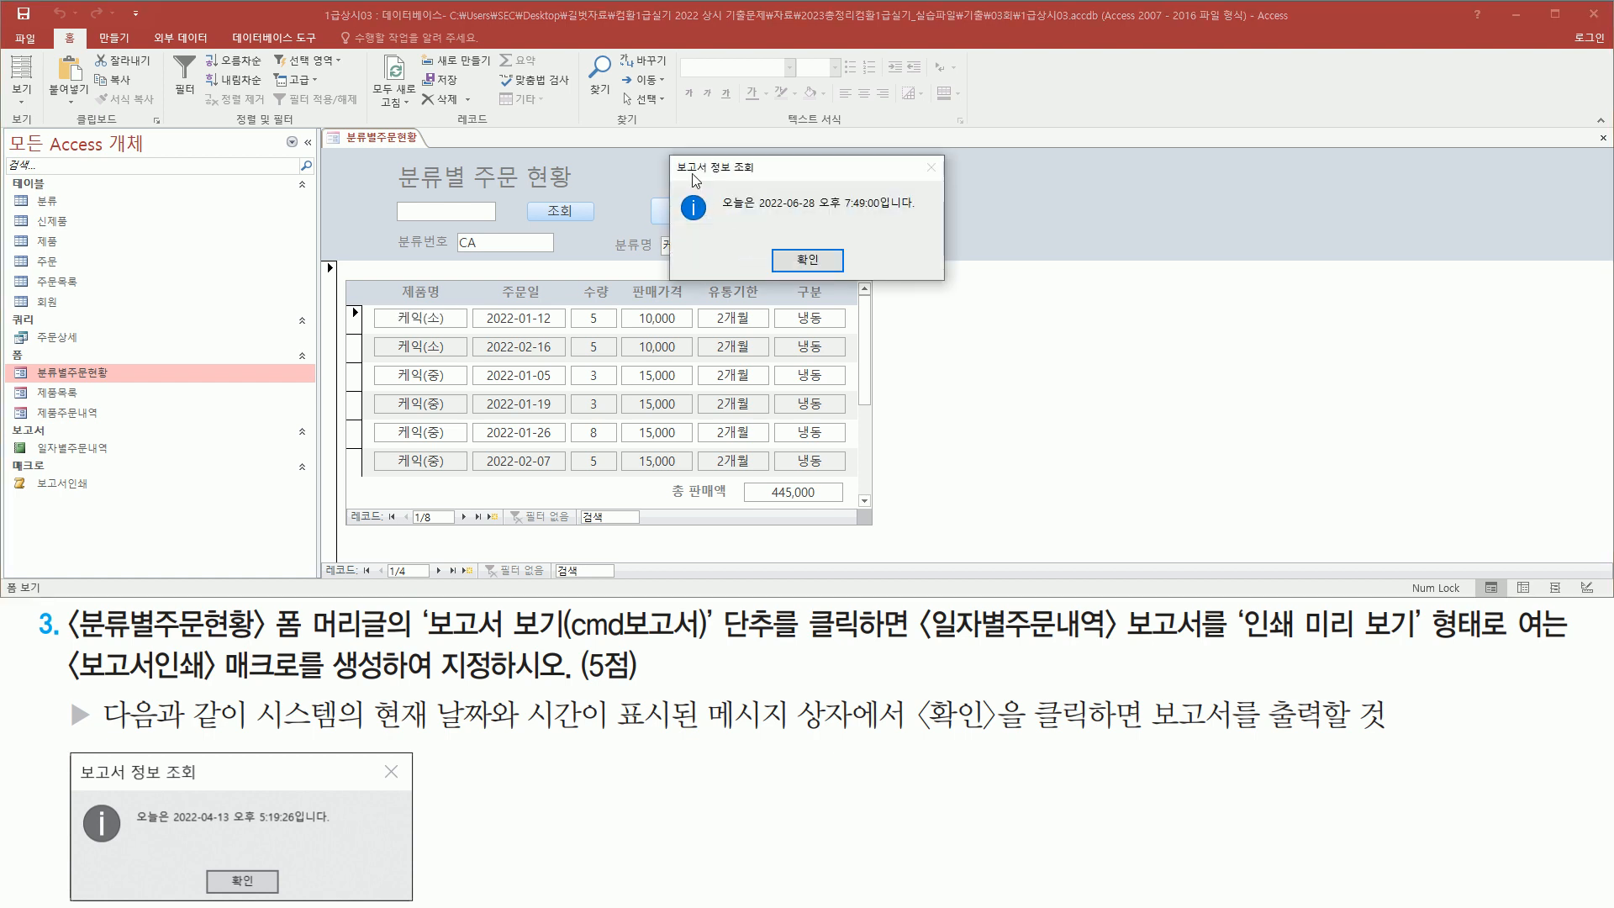
mouse_move(670, 153)
left_mouse_down()
mouse_move(694, 244)
mouse_move(948, 280)
left_mouse_up()
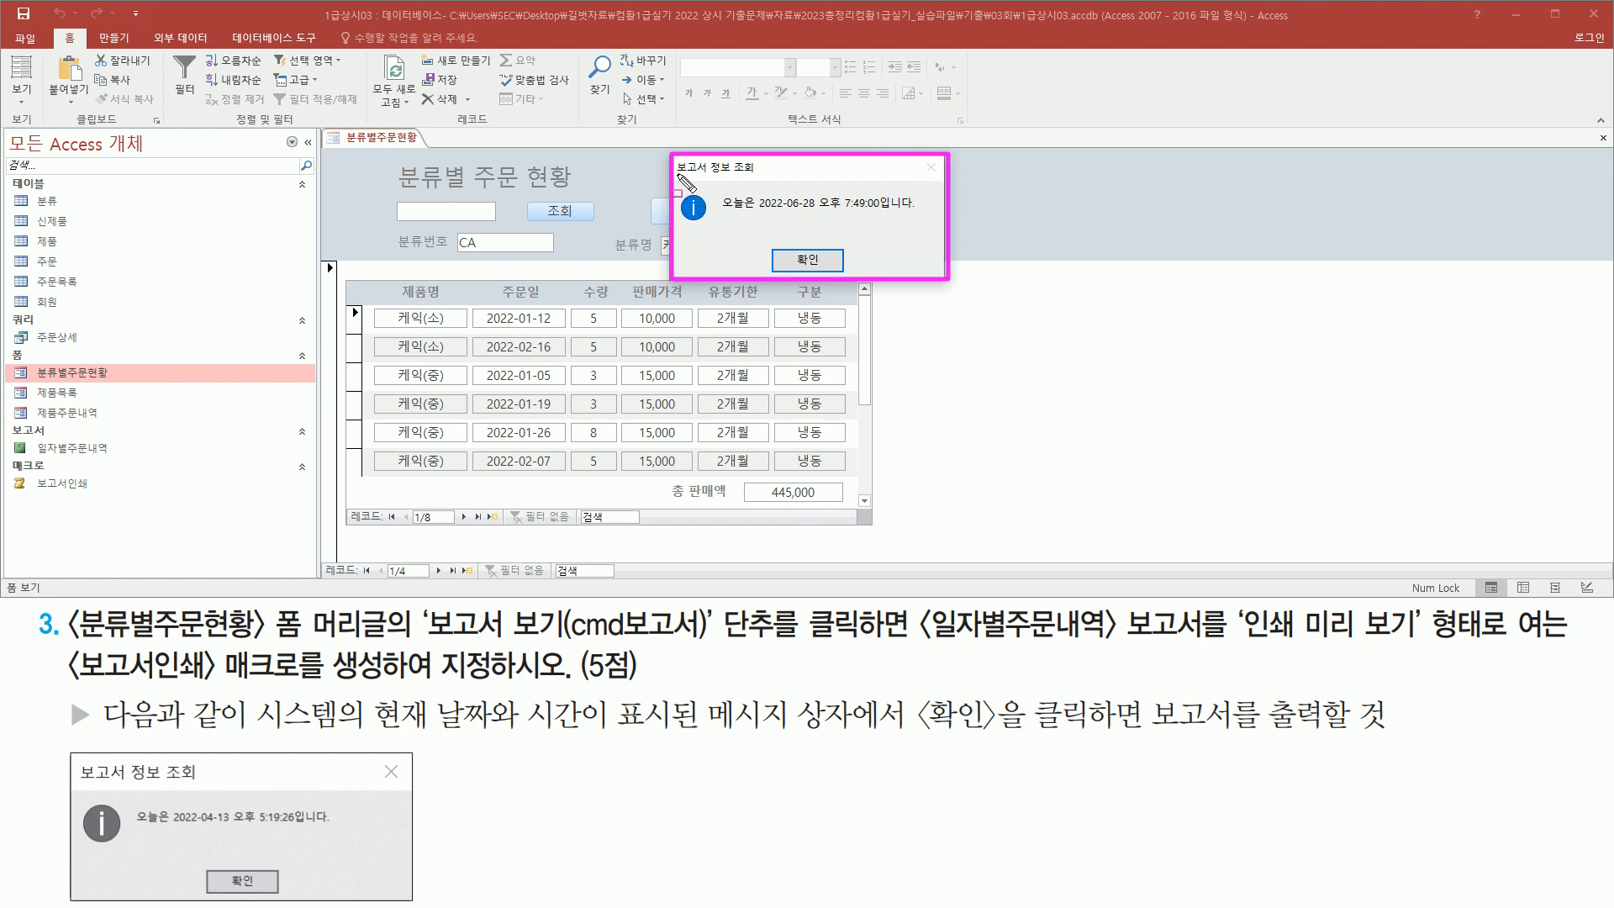
mouse_move(673, 177)
left_mouse_down()
mouse_move(770, 178)
mouse_move(708, 229)
mouse_move(925, 216)
left_mouse_up()
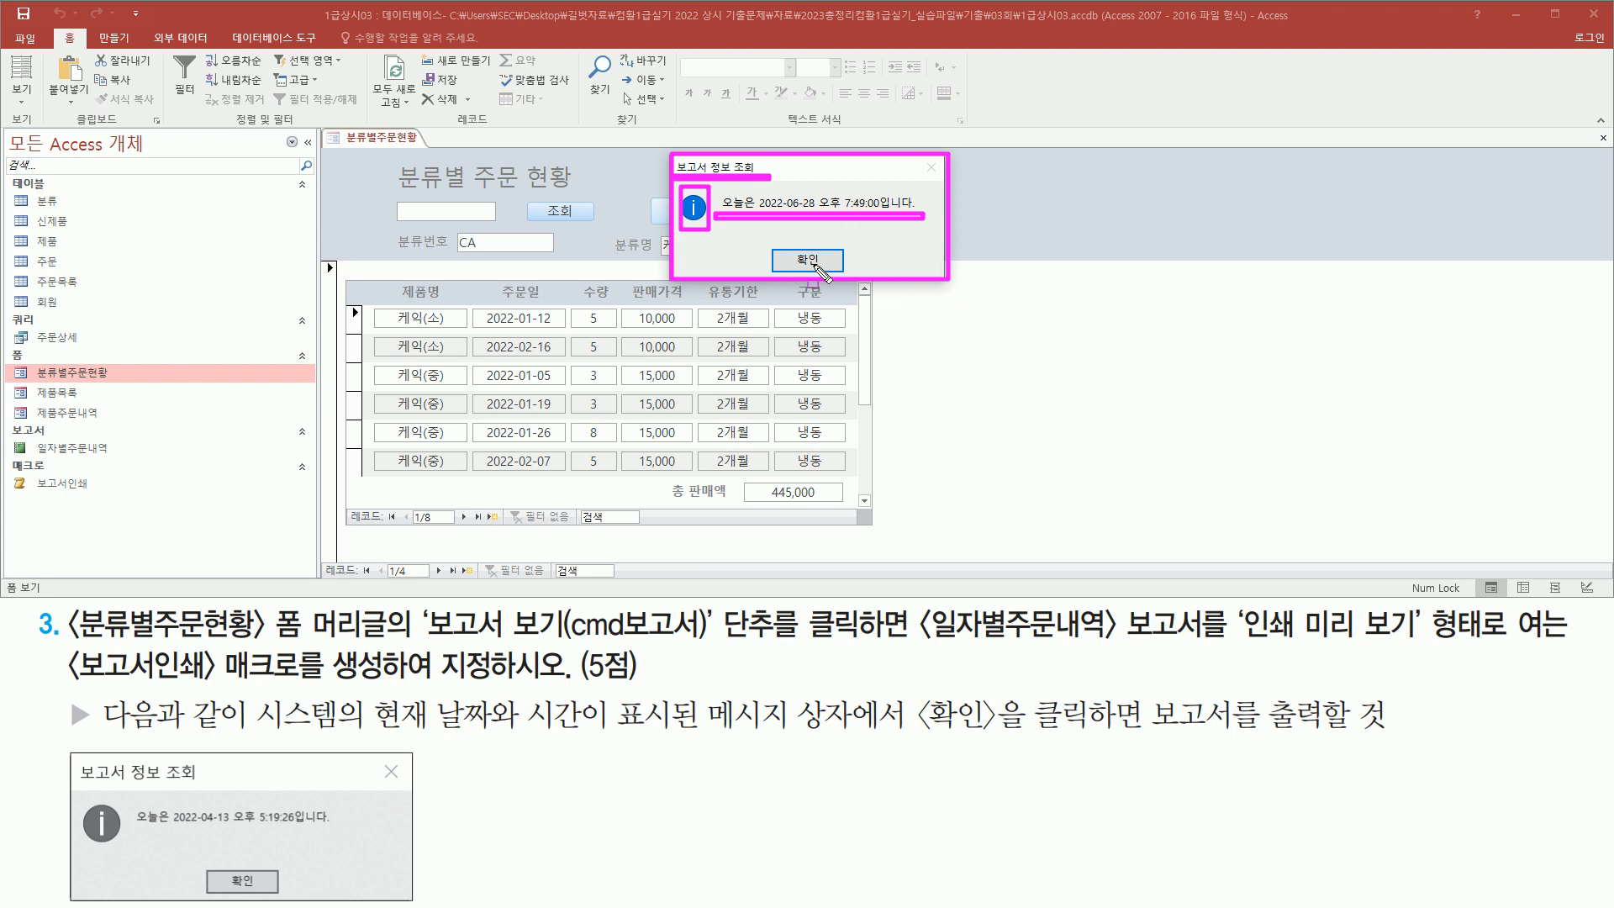
left_click_drag(792, 246, 833, 278)
key("Escape")
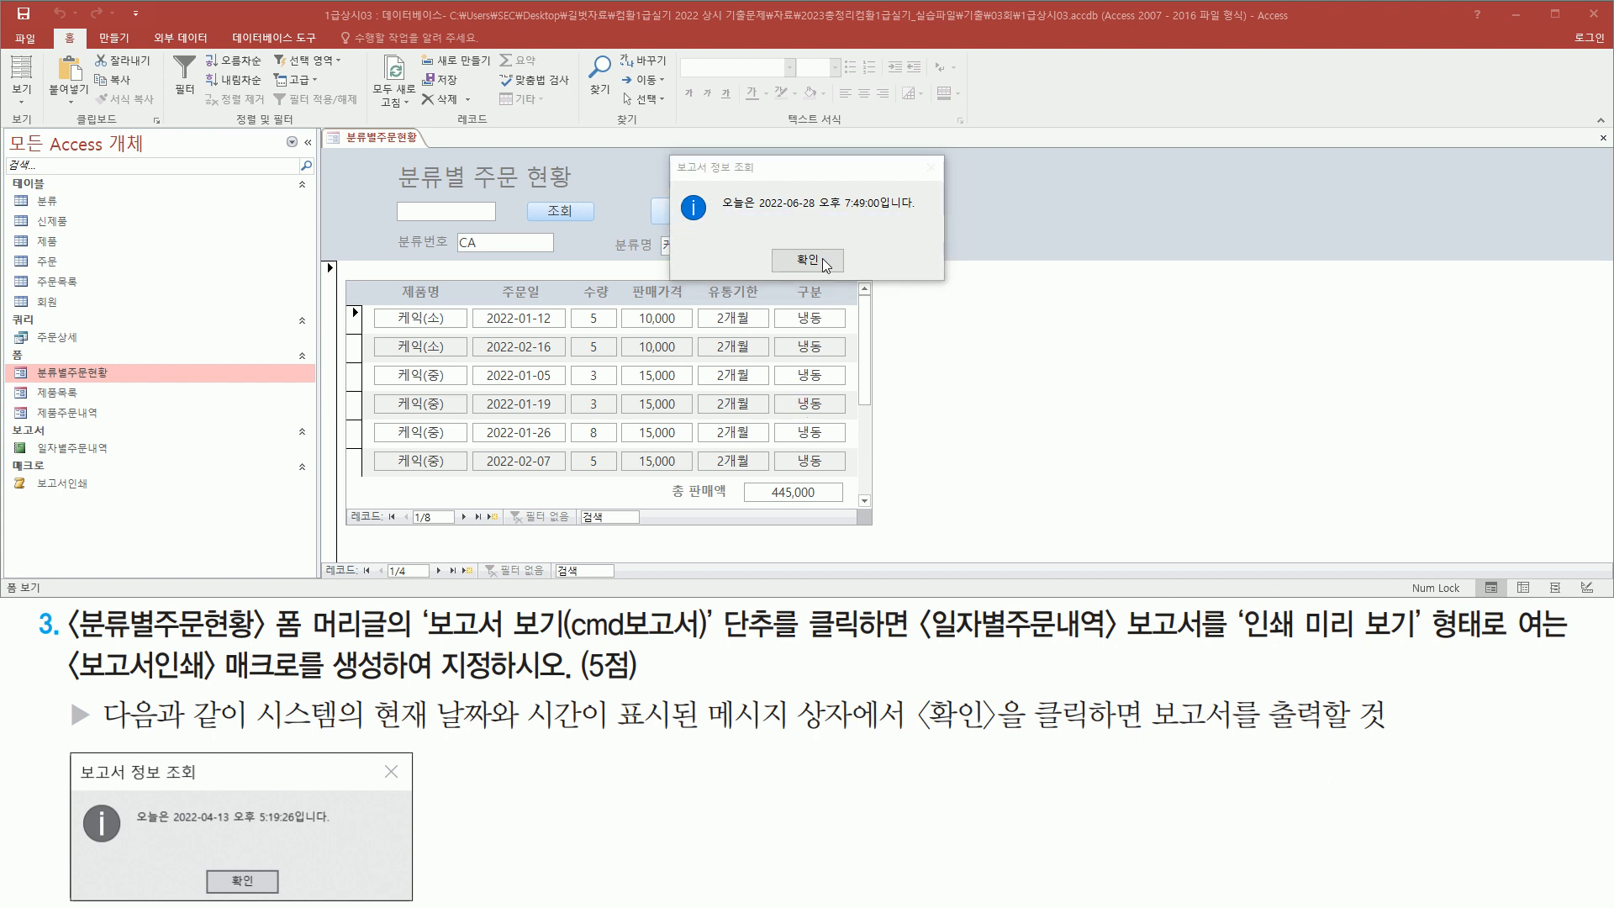
left_click(807, 261)
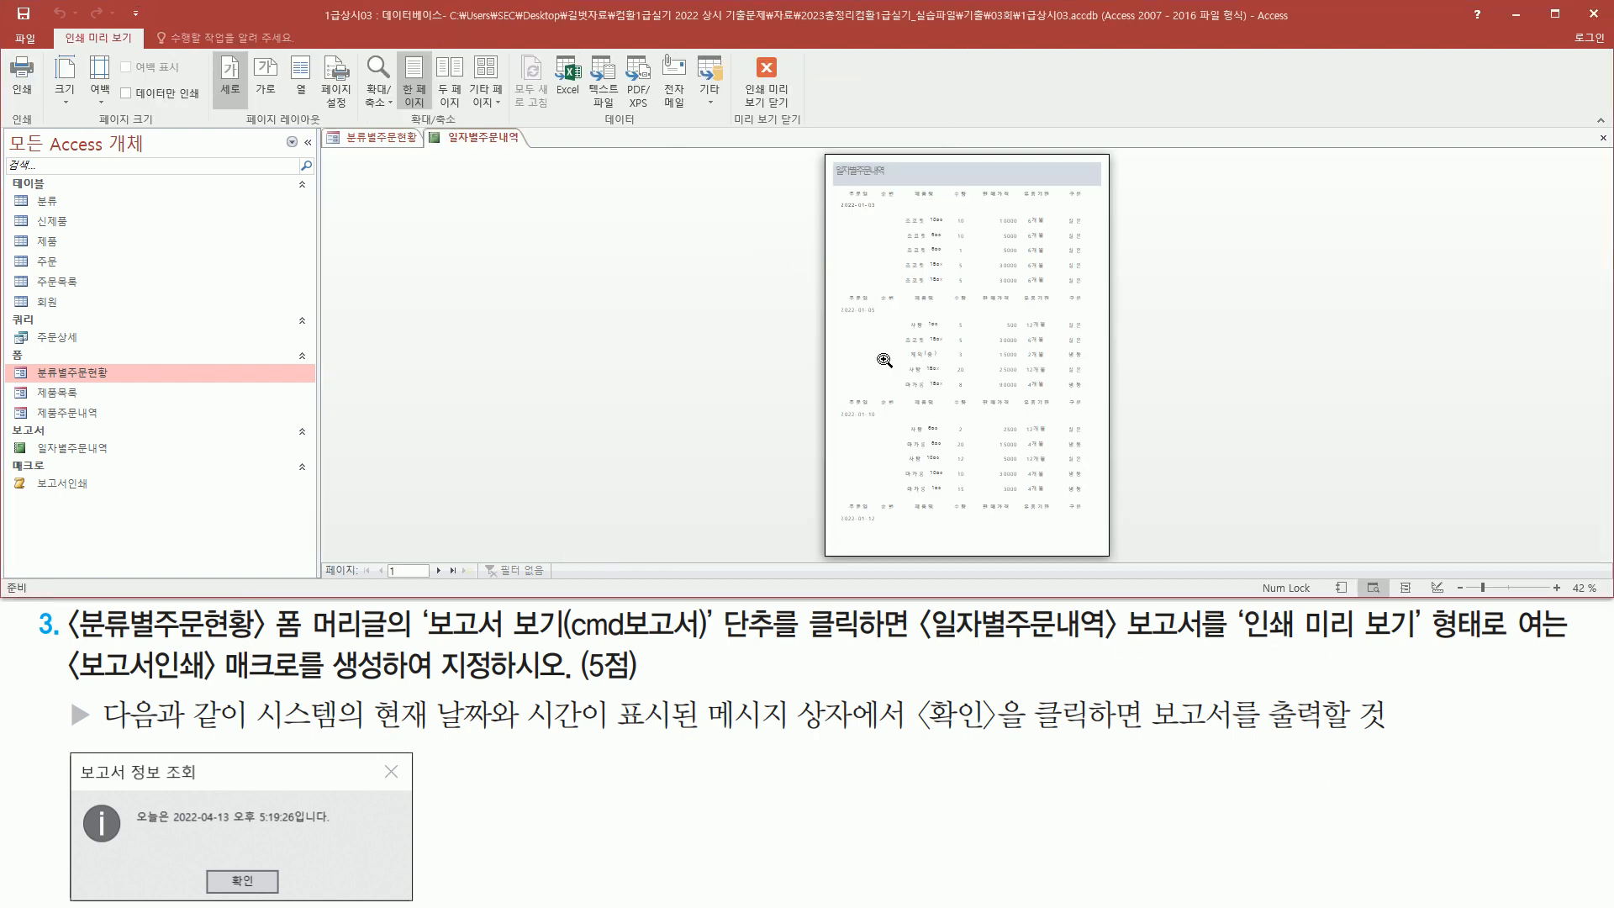
Zoom into and scroll through the 일자별주문내역 print preview, then close the preview
left_click(954, 229)
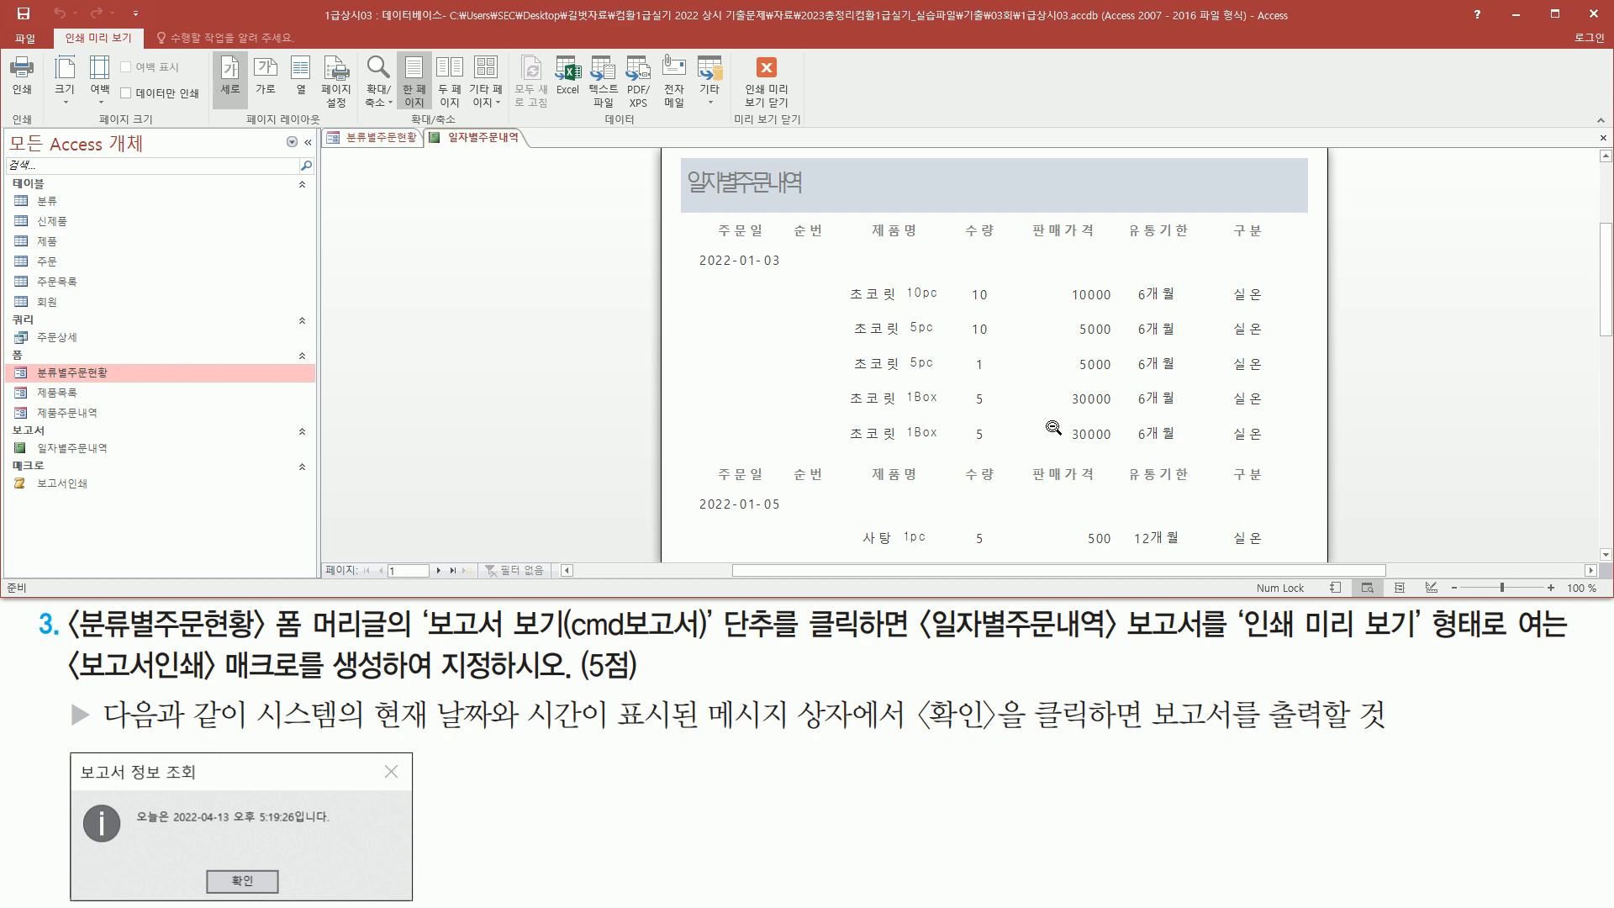
scroll(911, 404, "down", 3)
scroll(912, 403, "up", 6)
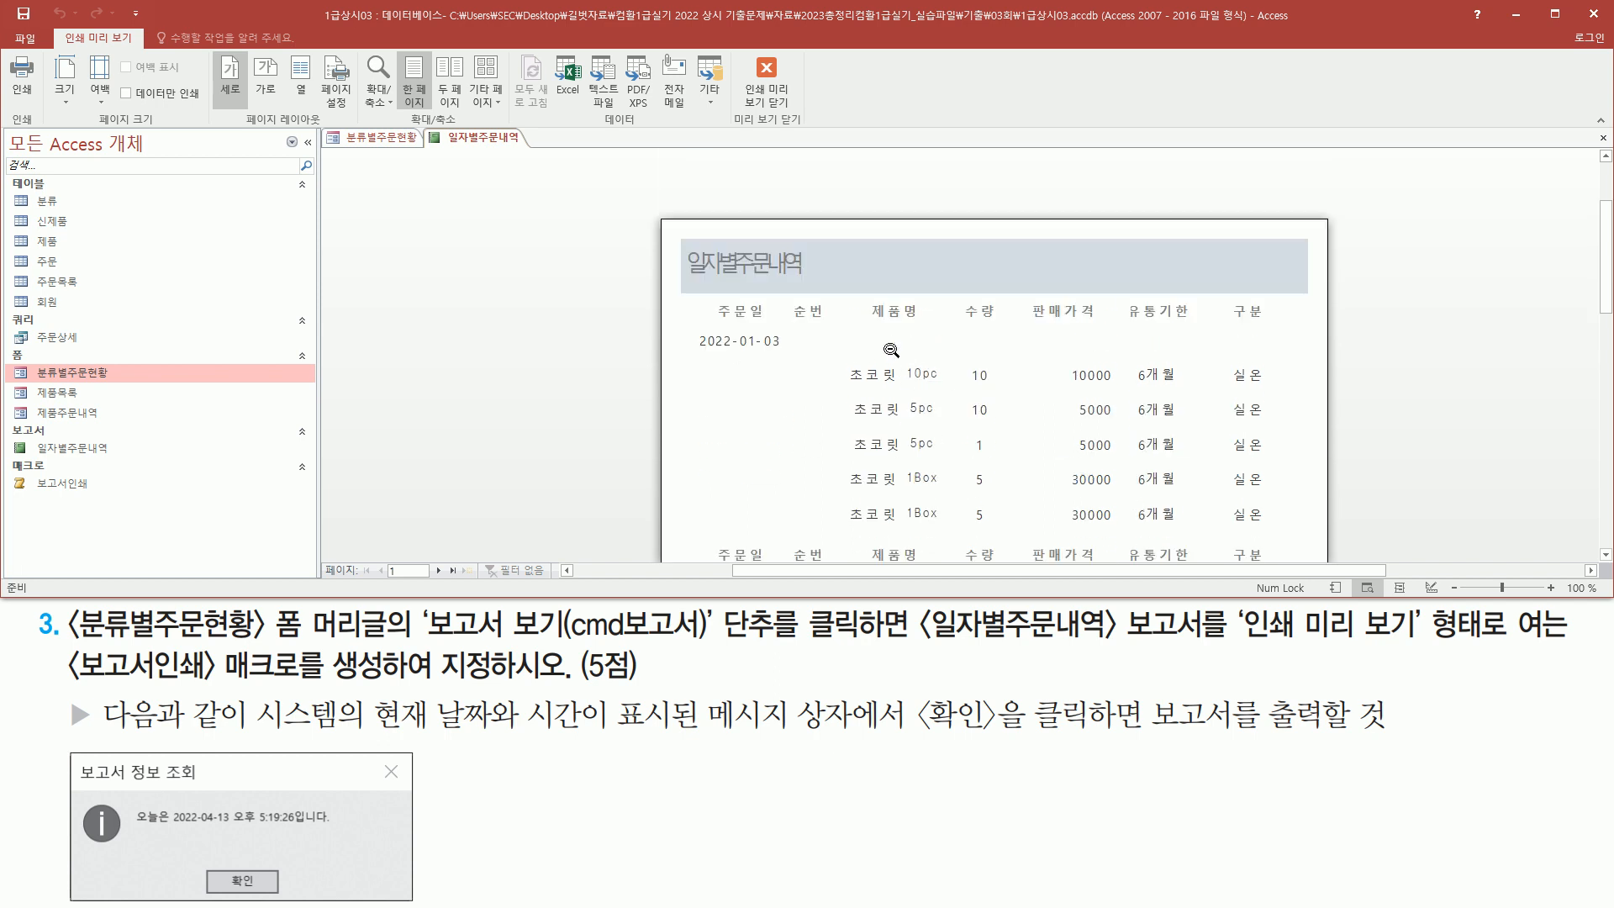
left_click(770, 73)
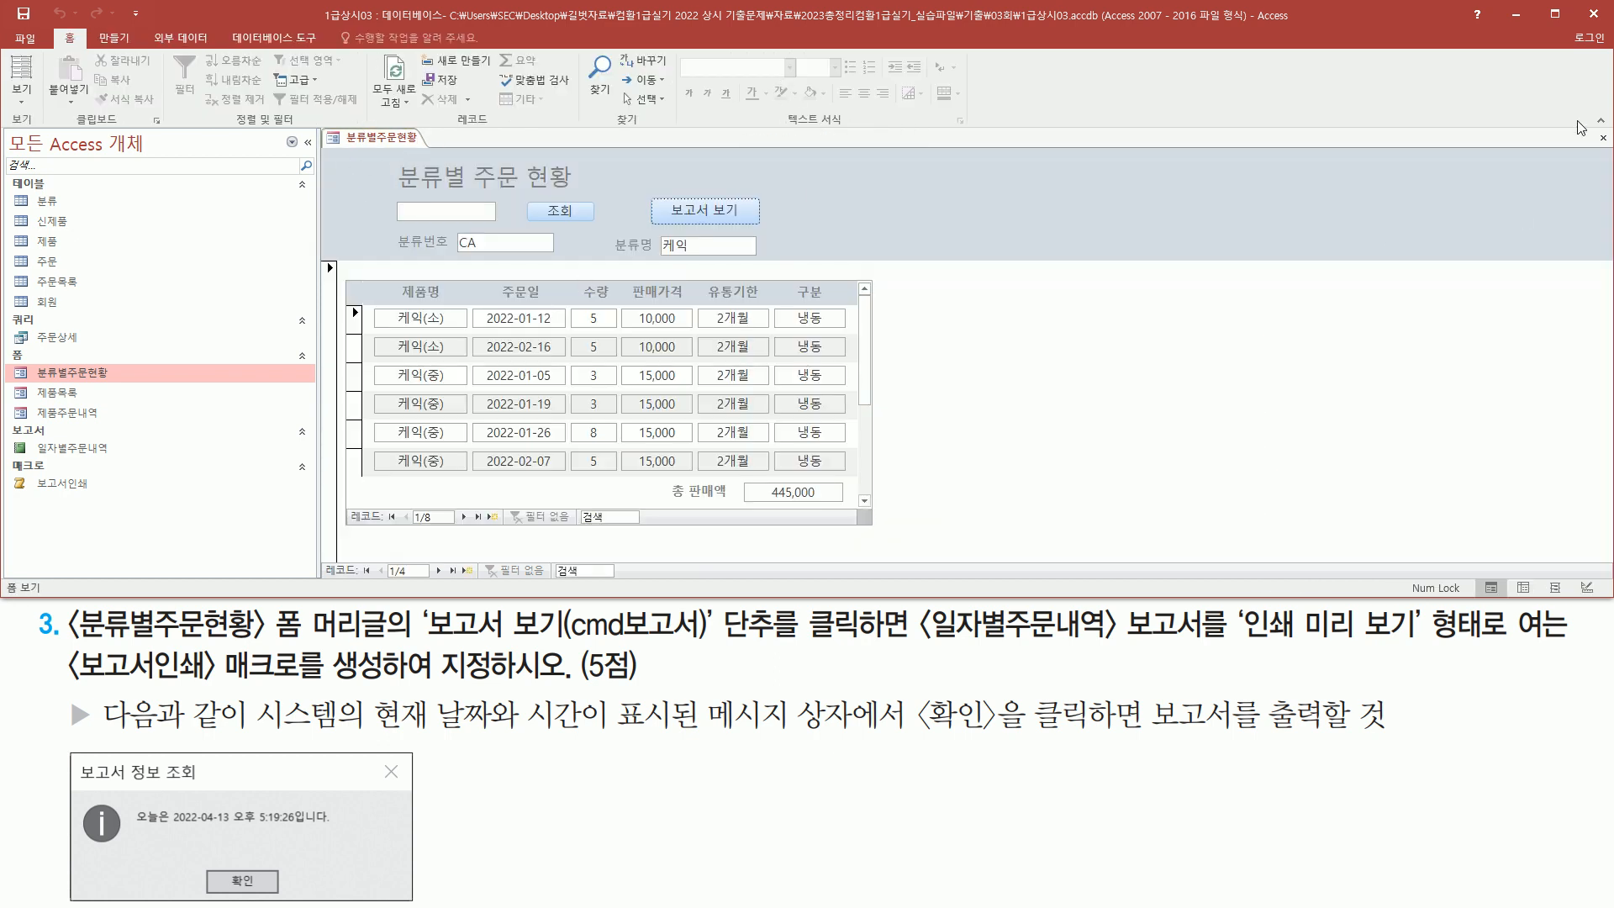
Close the 분류별주문현황 form, saving its design changes
left_click(1604, 137)
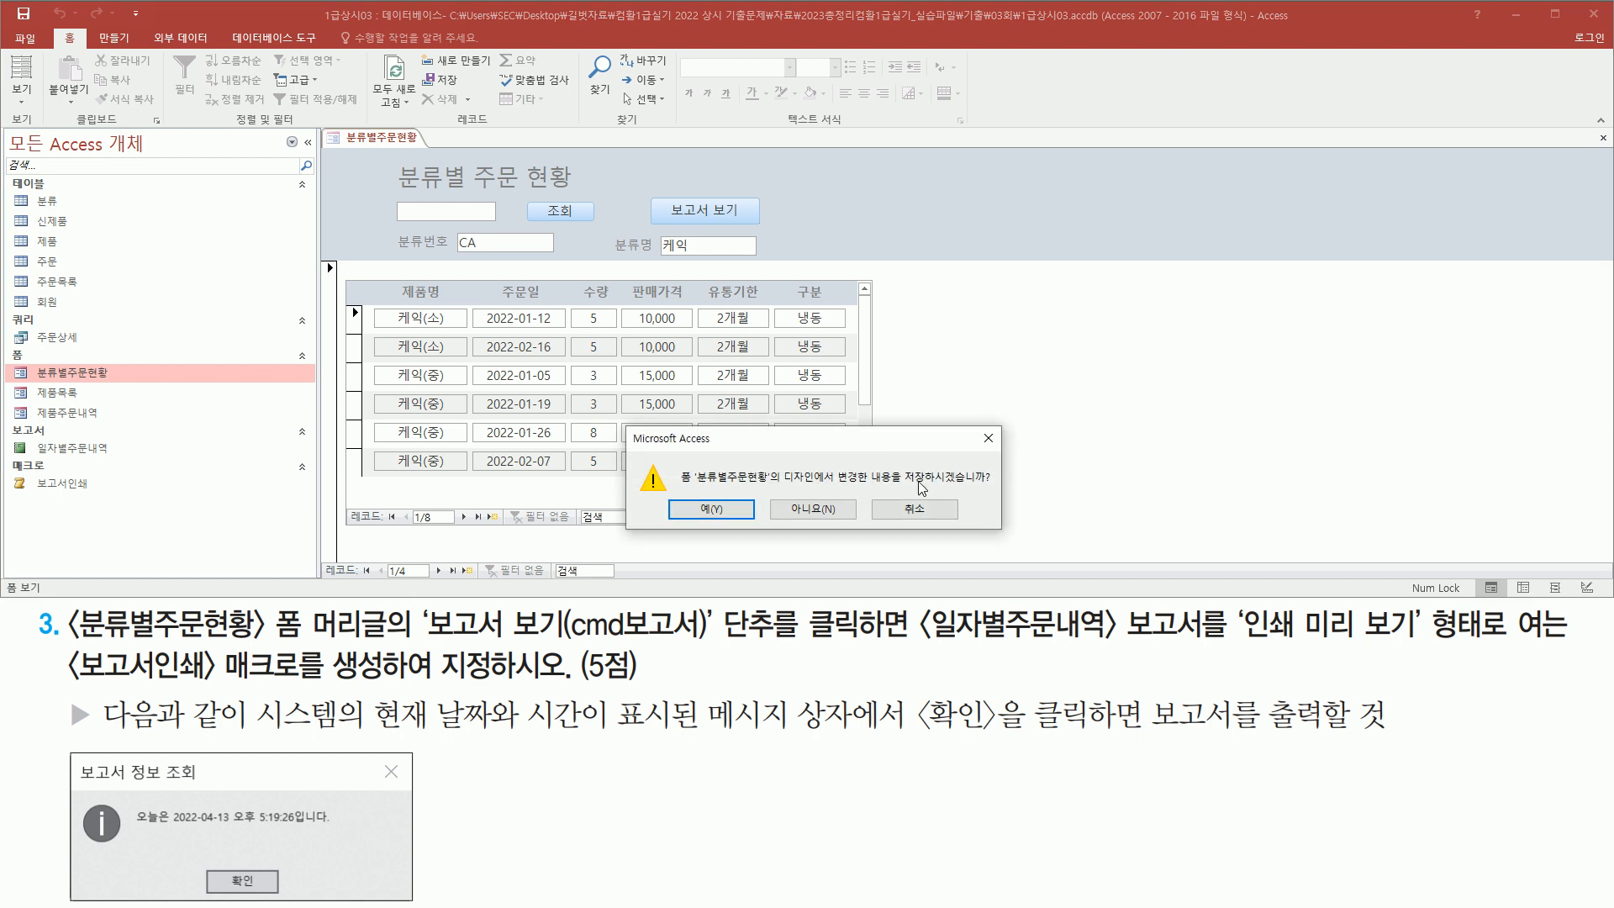
left_click(712, 509)
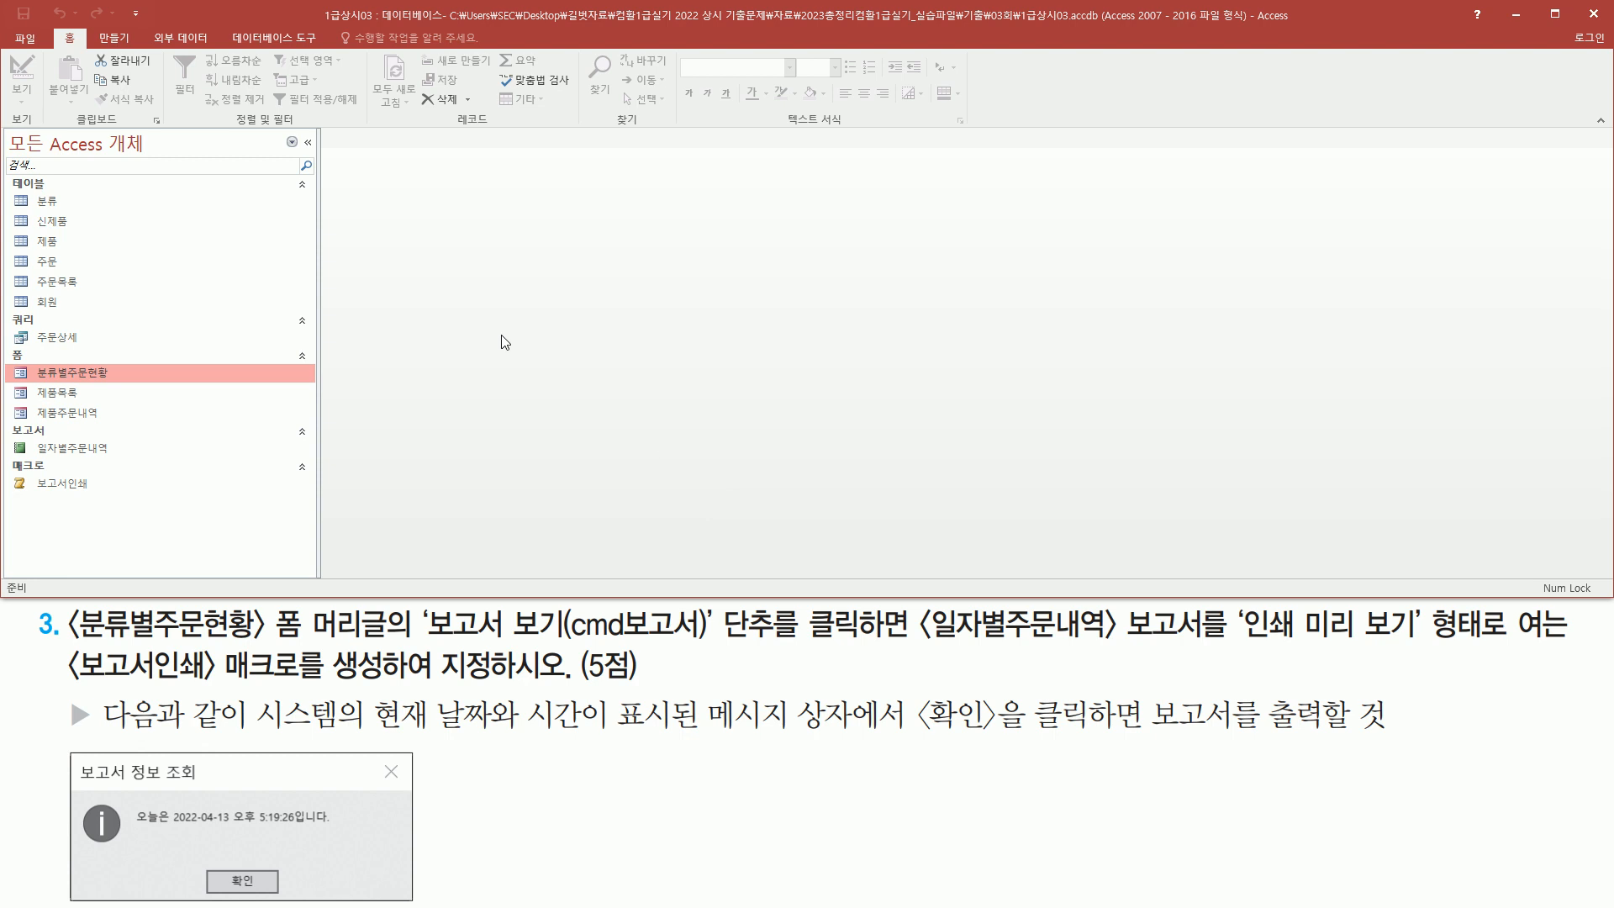